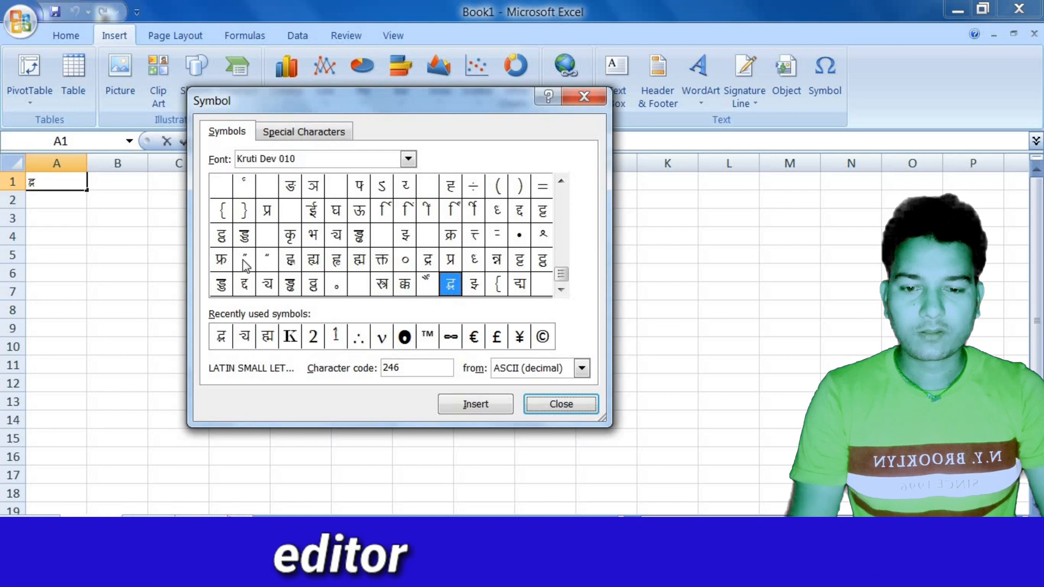
Insert the Kruti Dev 010 symbol with character code 211 into cell A1.
{"action": "left_click", "coordinate": [338, 237]}
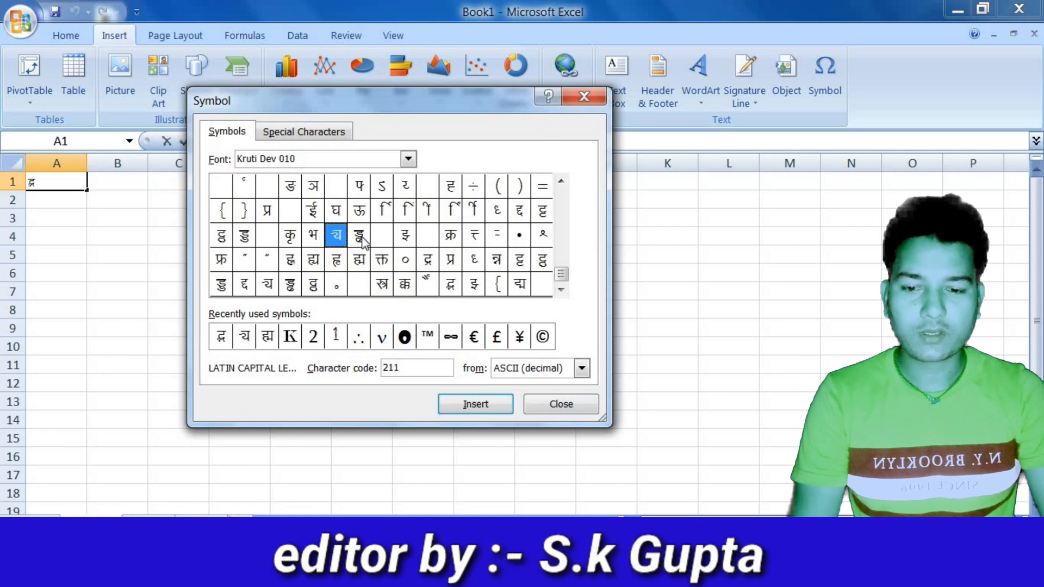
{"action": "left_click", "coordinate": [441, 405]}
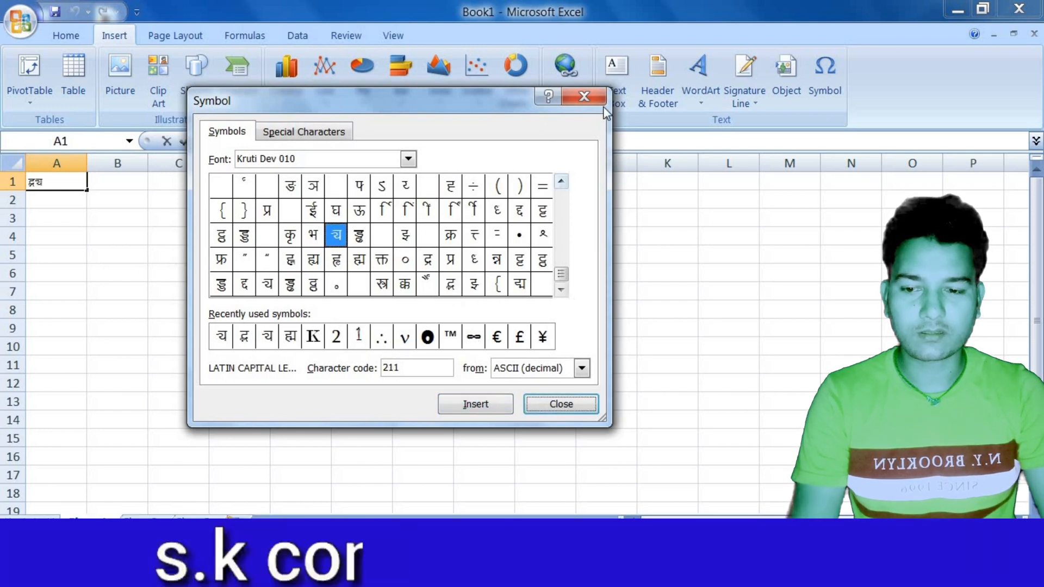
Browse the symbols in the Krishna, Kartika and KALAKAR-SHAKTI-310 STY3 fonts, leave the symbol dialog and select cell F7.
{"action": "left_click", "coordinate": [408, 159]}
{"action": "scroll", "coordinate": [380, 218], "scroll_direction": "down", "scroll_amount": 15}
{"action": "left_click", "coordinate": [377, 238]}
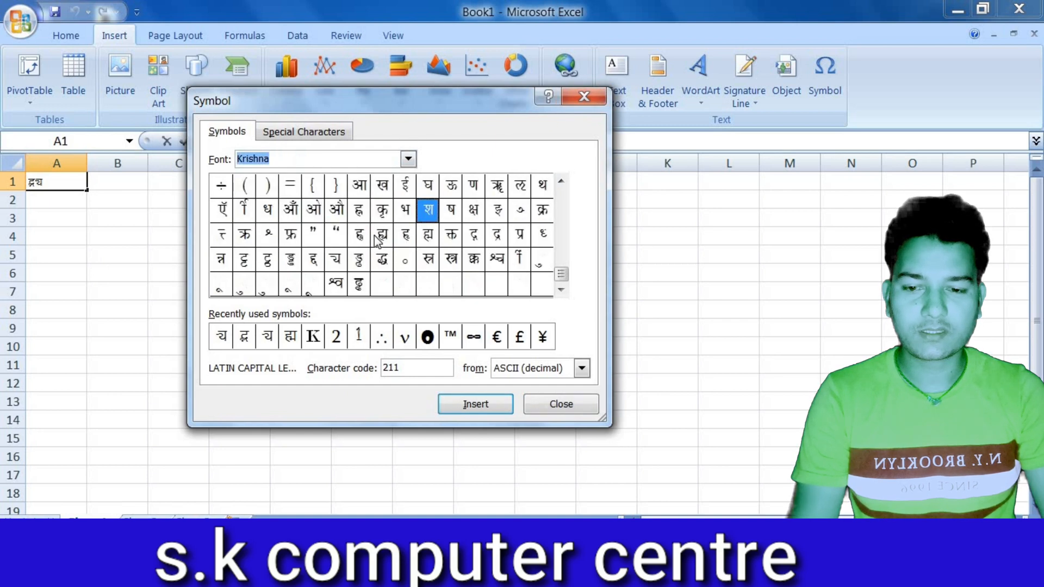
{"action": "left_click", "coordinate": [412, 165]}
{"action": "left_click", "coordinate": [331, 175]}
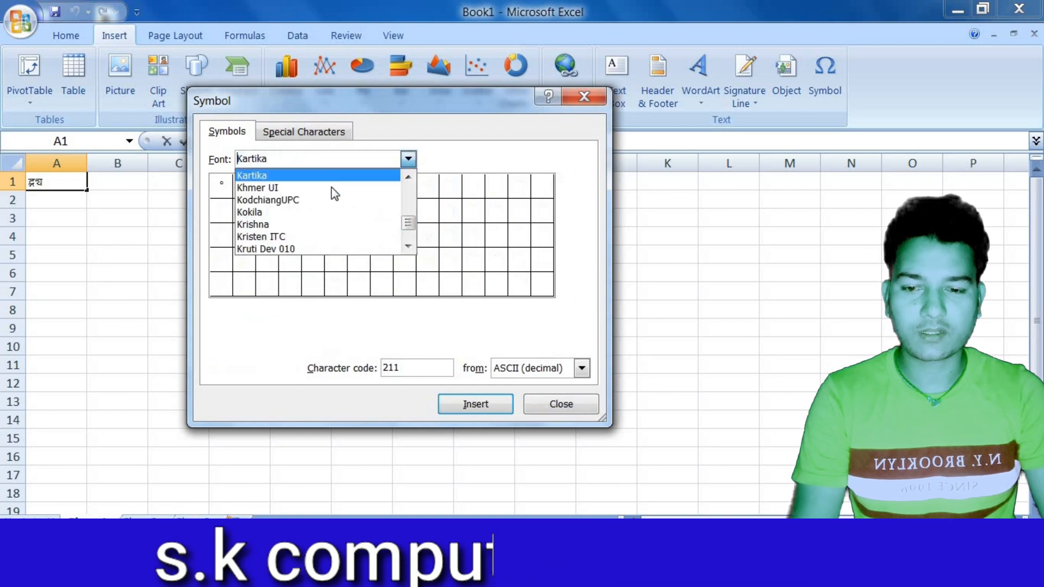
{"action": "left_click", "coordinate": [414, 165]}
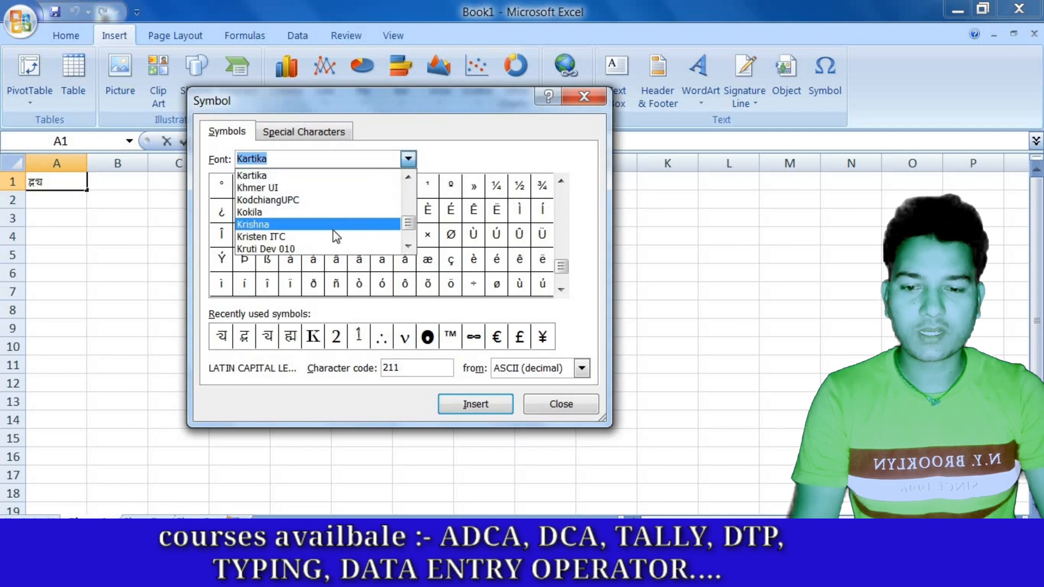
{"action": "scroll", "coordinate": [333, 234], "scroll_direction": "up", "scroll_amount": 5}
{"action": "left_click", "coordinate": [320, 223]}
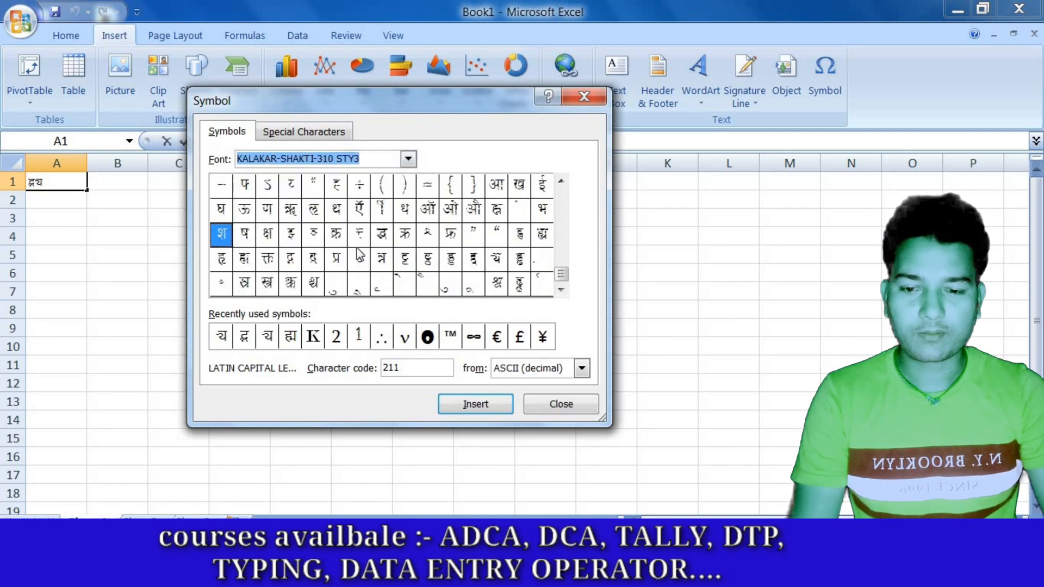
{"action": "left_click", "coordinate": [584, 98]}
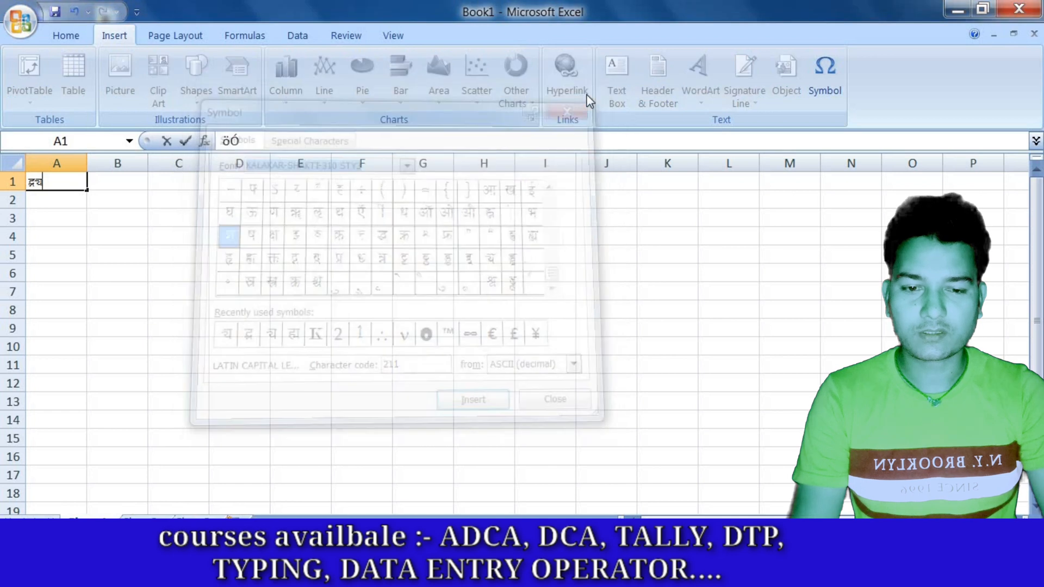
{"action": "left_click", "coordinate": [354, 286]}
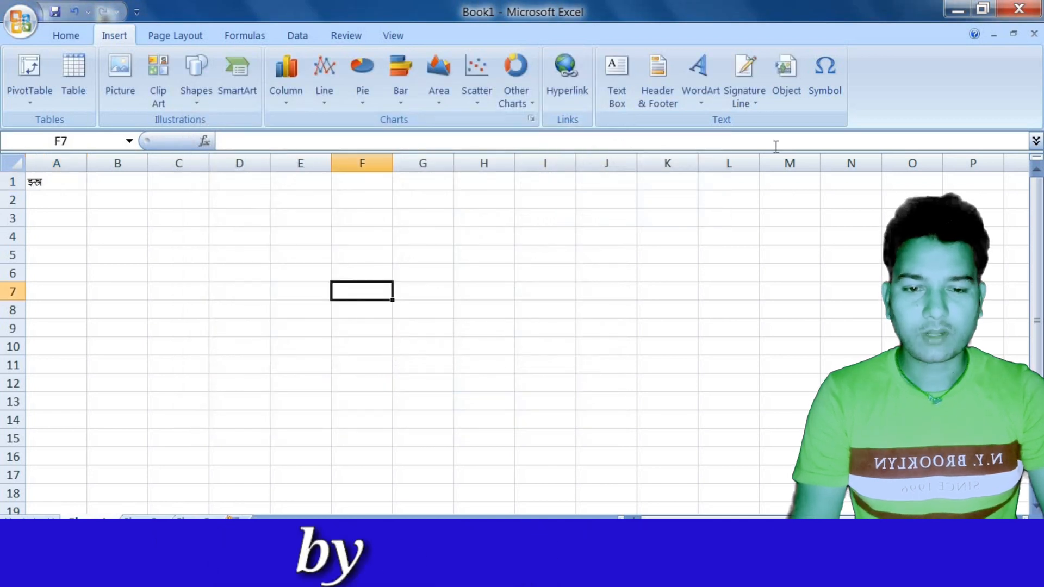
Insert a WordArt object in the white style with an orange glowing outline and enter the first name as its text.
{"action": "left_click", "coordinate": [689, 100]}
{"action": "left_click", "coordinate": [748, 191]}
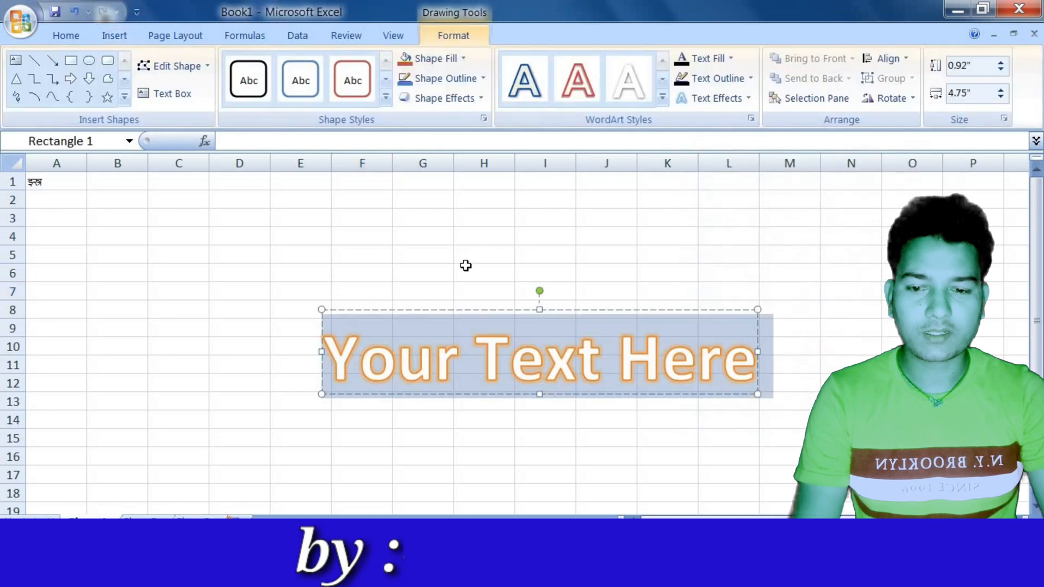
{"action": "type", "text": "sa"}
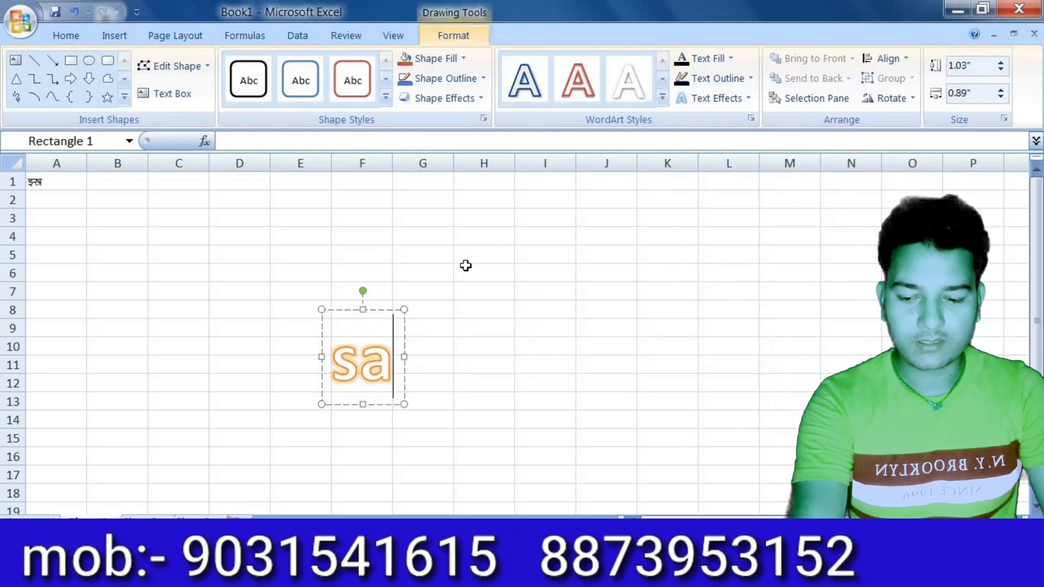
{"action": "type", "text": "roj"}
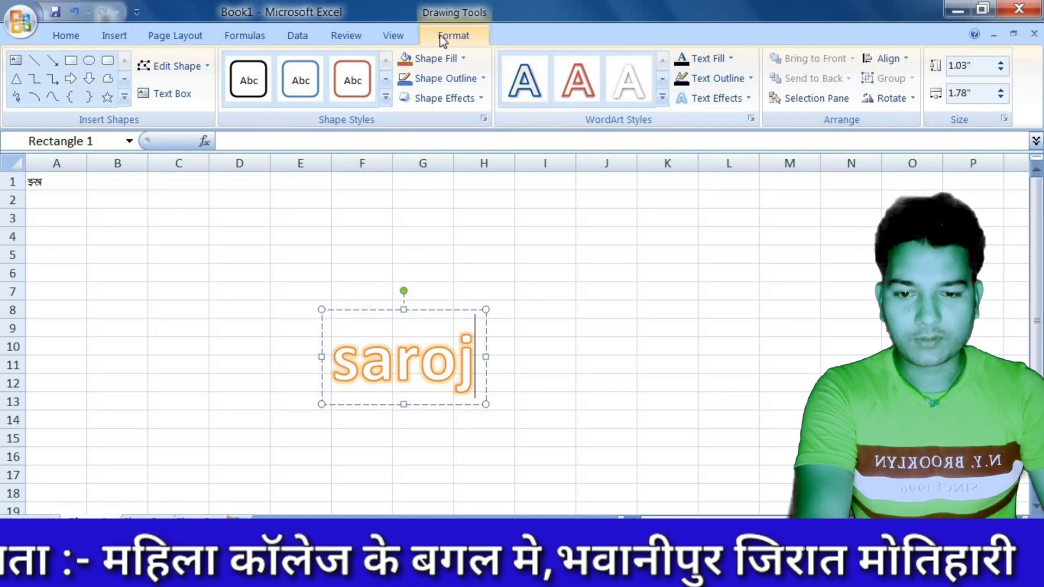
Apply the purple reflected WordArt style to the entire WordArt text.
{"action": "left_click", "coordinate": [662, 96]}
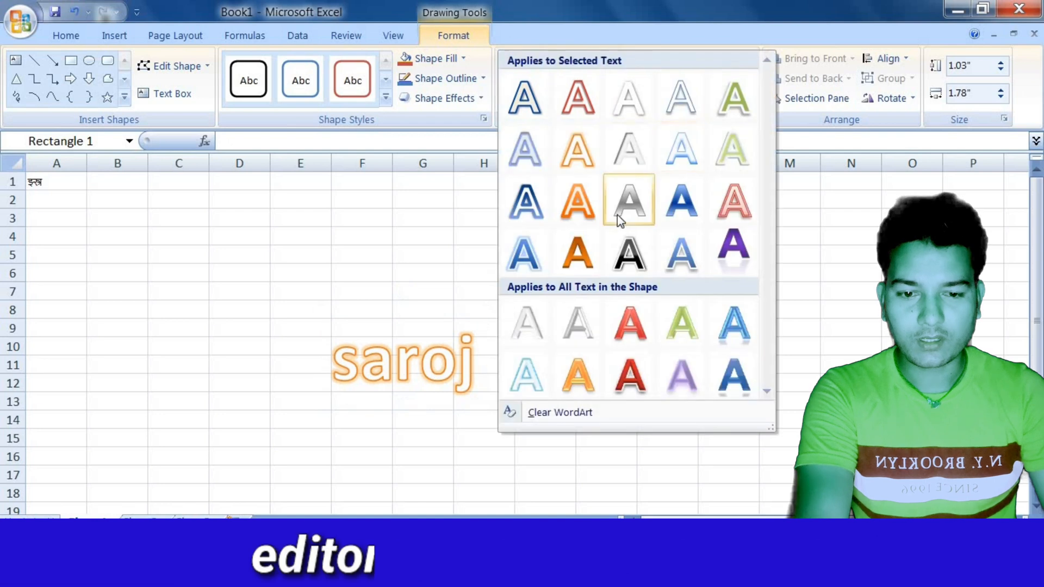
{"action": "left_click", "coordinate": [589, 256]}
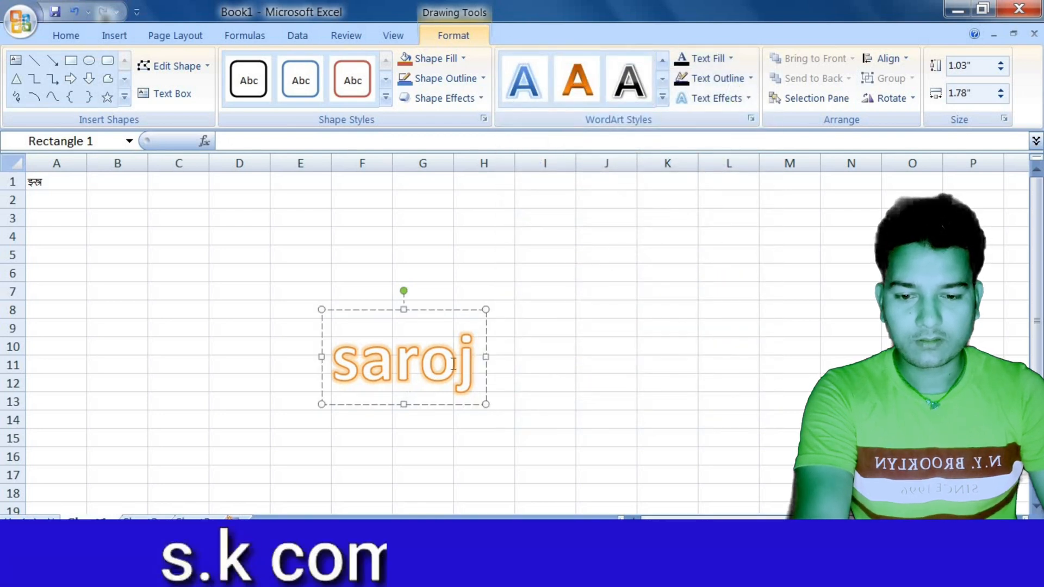
{"action": "left_click_drag", "start_coordinate": [473, 361], "coordinate": [310, 357]}
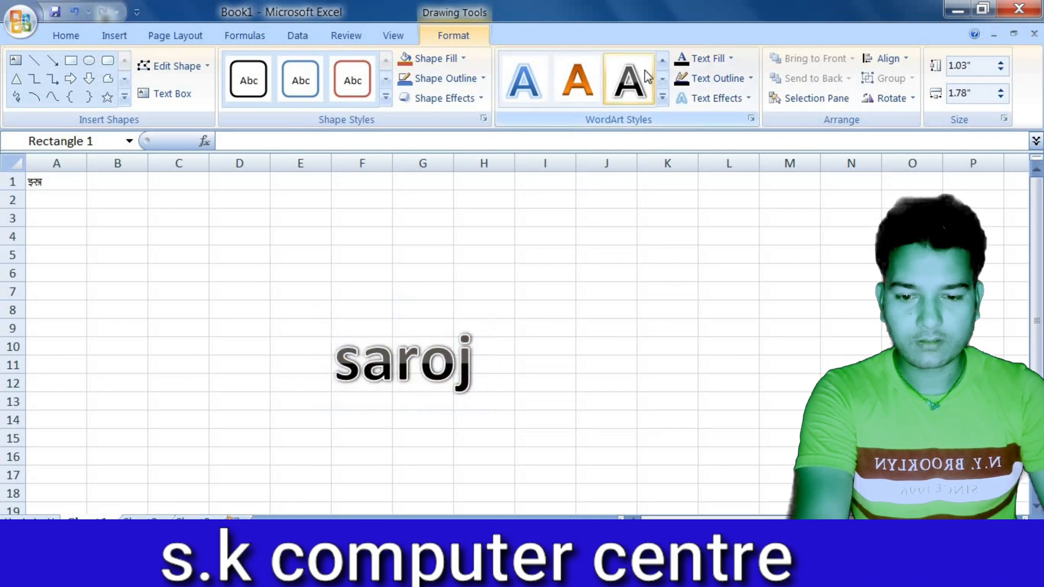
{"action": "left_click", "coordinate": [661, 98]}
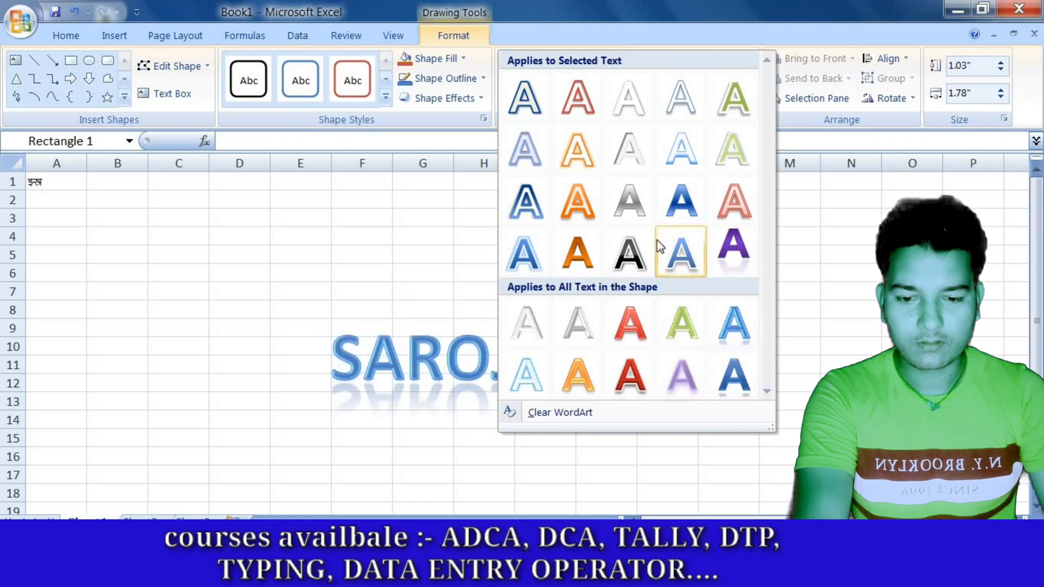
{"action": "left_click", "coordinate": [733, 254]}
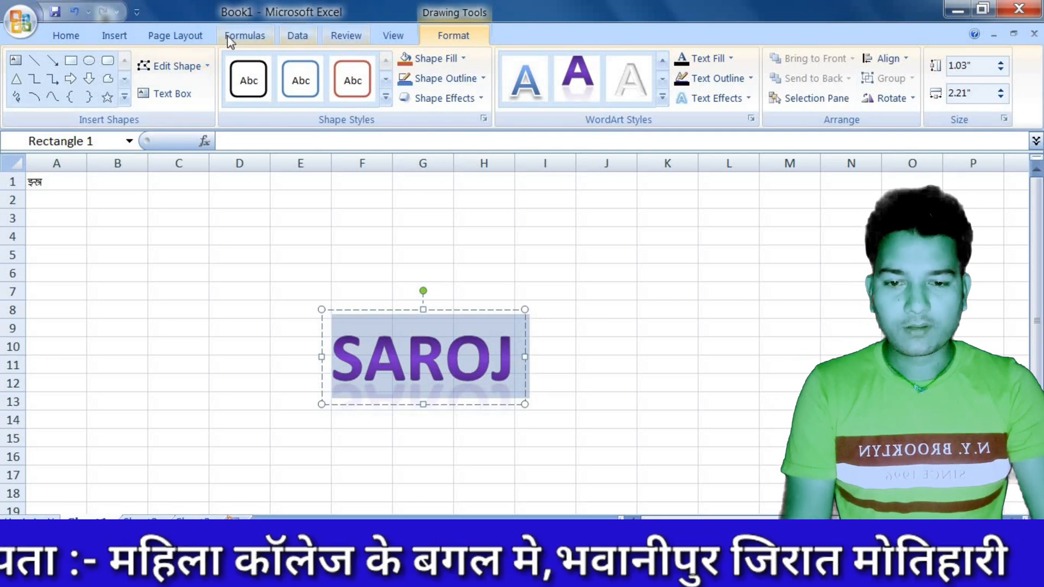
Delete the WordArt object and clear the symbols from cell A1.
{"action": "left_click", "coordinate": [161, 37]}
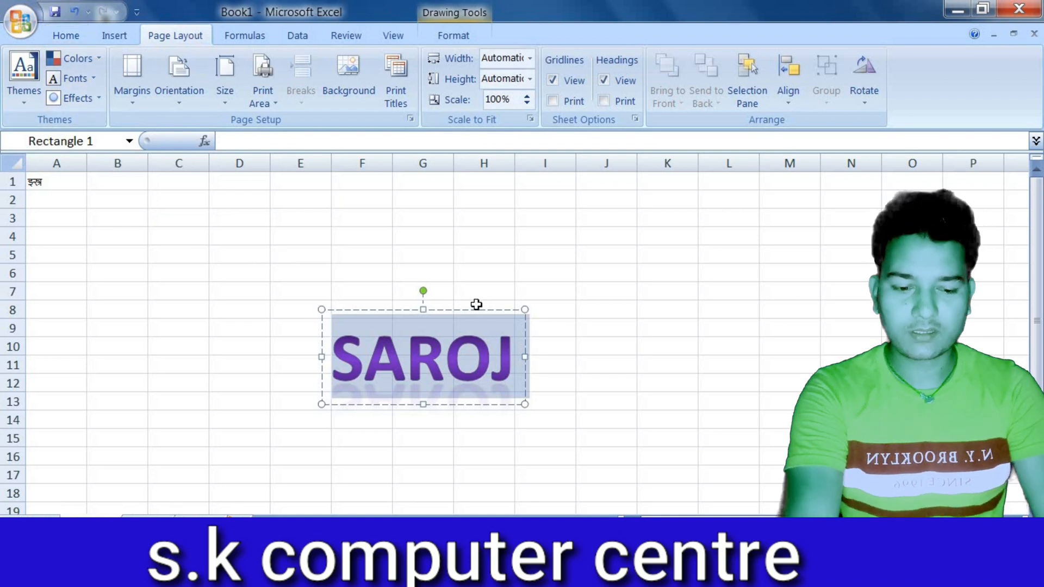
{"action": "key", "text": "Delete"}
{"action": "left_click", "coordinate": [463, 322]}
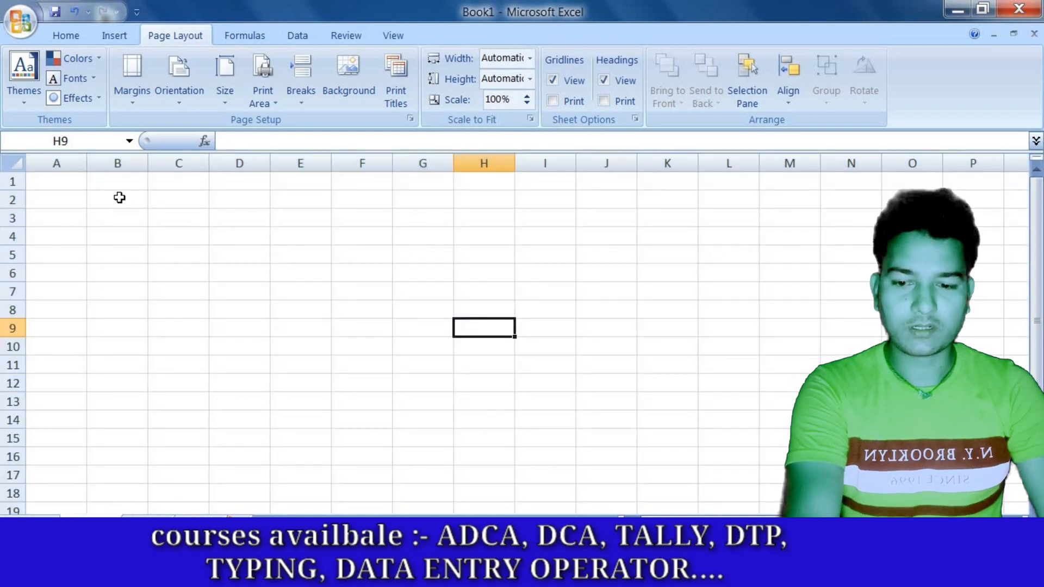
Apply the Equity theme to the workbook with cell B2 selected.
{"action": "left_click", "coordinate": [119, 197]}
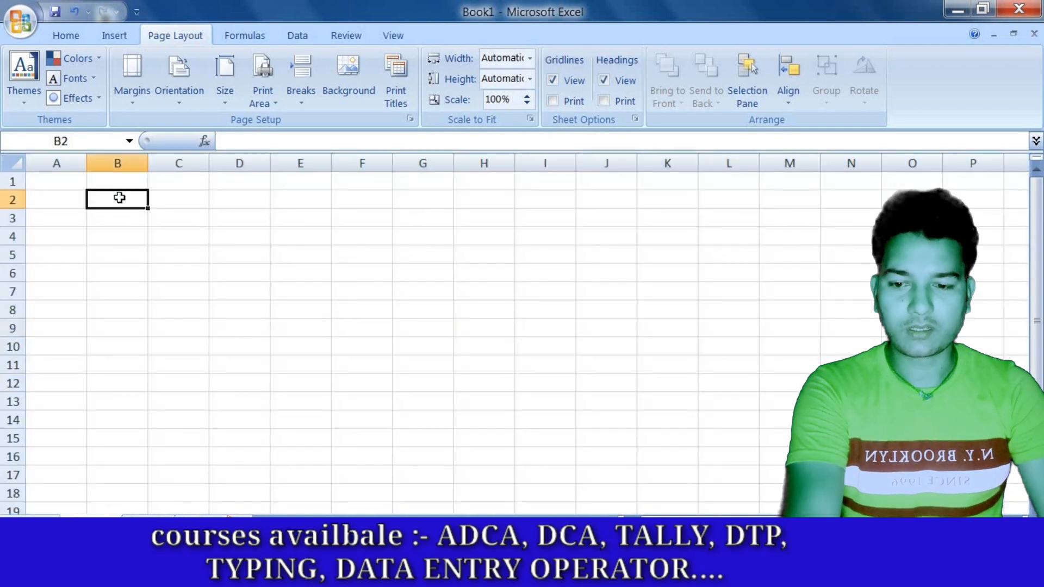
{"action": "left_click", "coordinate": [24, 109]}
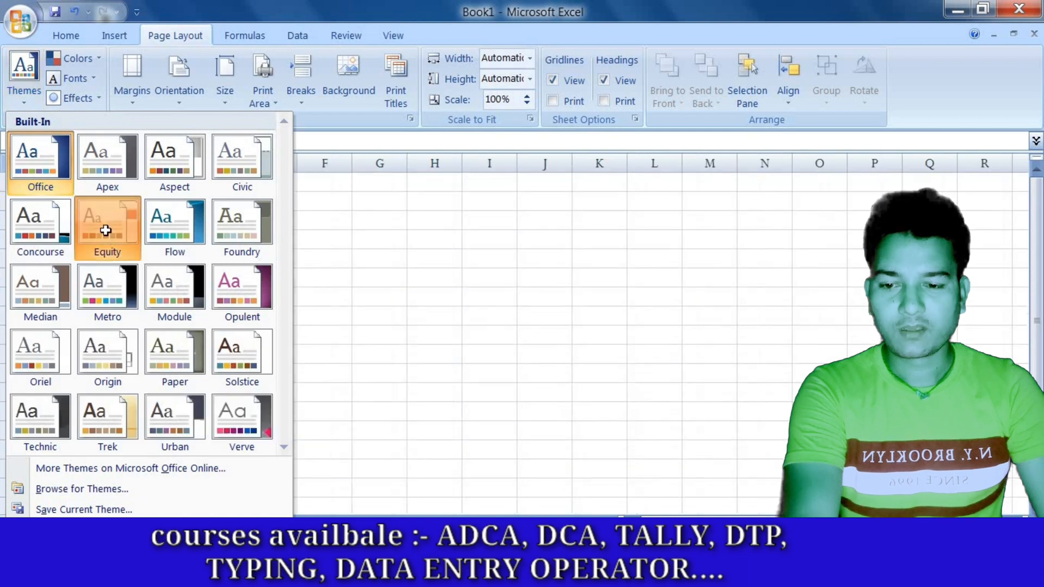
{"action": "left_click", "coordinate": [105, 228]}
Enter the sample text sss in cell B2 and s in cell C7.
{"action": "type", "text": "sss"}
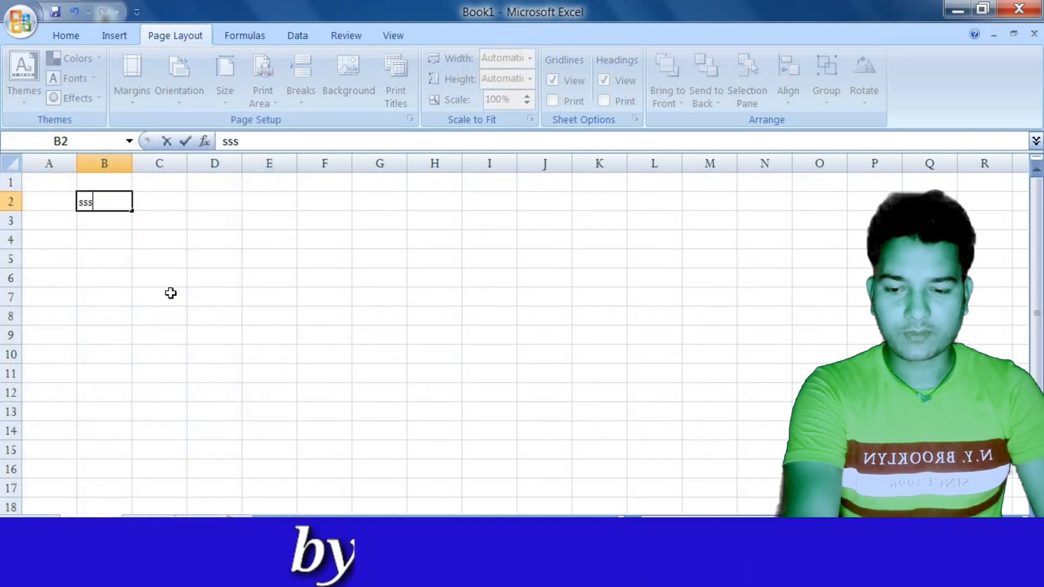
{"action": "left_click", "coordinate": [170, 291]}
{"action": "type", "text": "s"}
{"action": "left_click", "coordinate": [107, 217]}
{"action": "key", "text": "F2"}
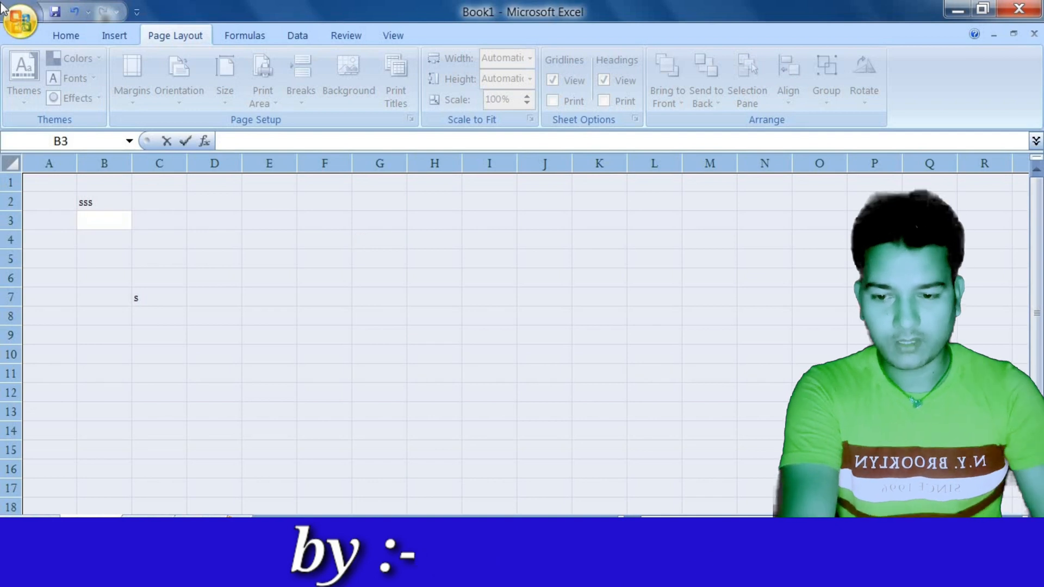
{"action": "type", "text": "="}
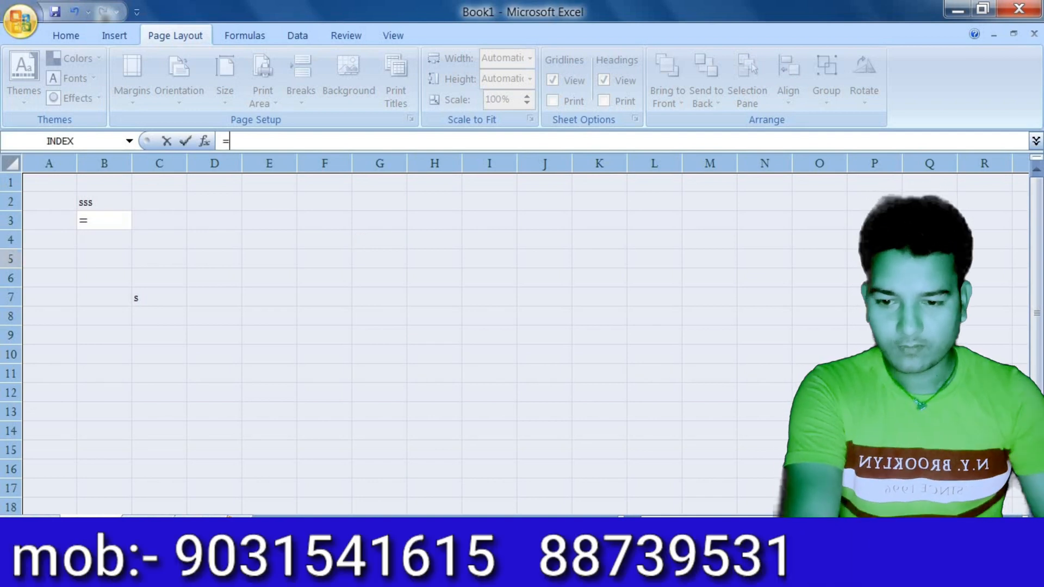
{"action": "left_click_drag", "start_coordinate": [86, 197], "coordinate": [96, 229]}
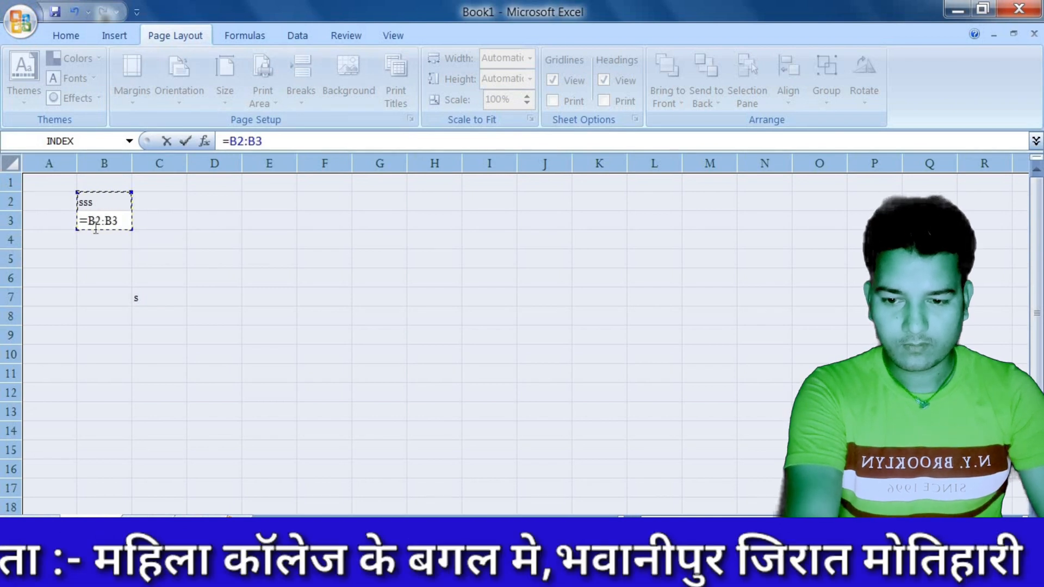
{"action": "key", "text": "BackSpace"}
{"action": "key", "text": "BackSpace"}
{"action": "key", "text": "BackSpace"}
{"action": "key", "text": "BackSpace"}
{"action": "key", "text": "BackSpace"}
{"action": "key", "text": "BackSpace"}
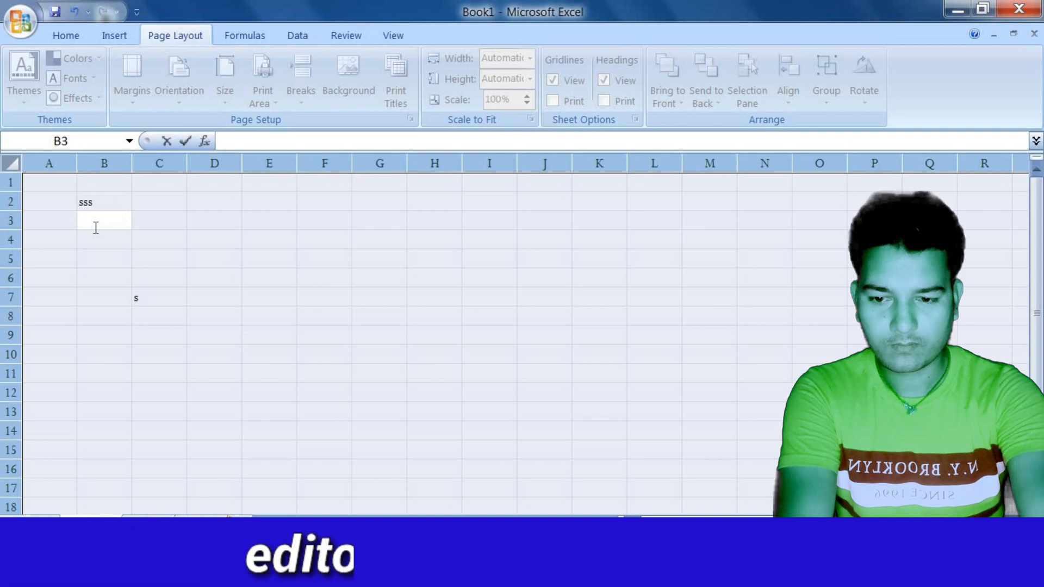
Fill cells B2 to B7 with 80, 33, 44, 56, 76 and 23, replacing the sample text, and clear cell C7.
{"action": "key", "text": "Up"}
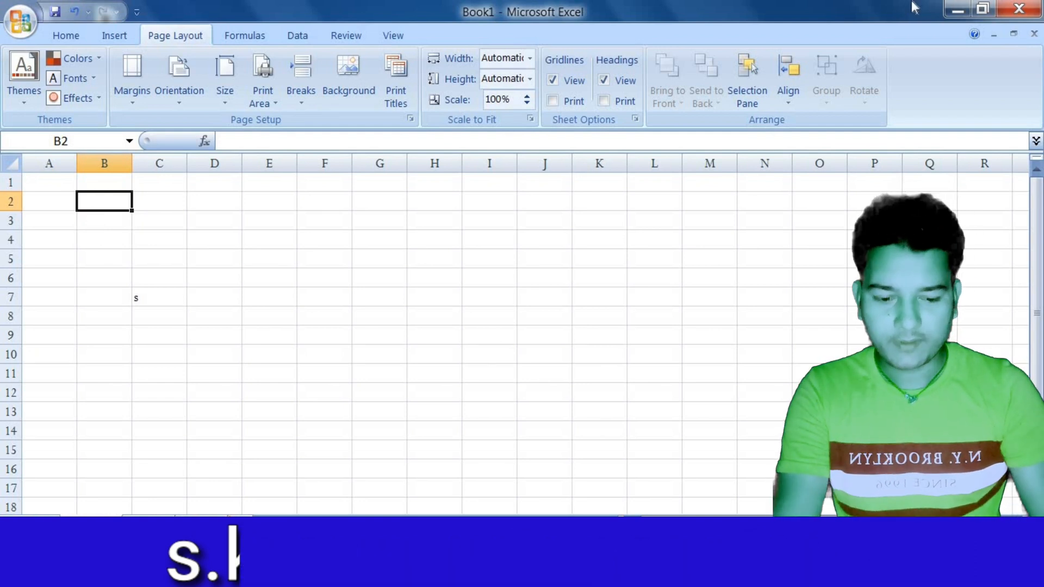
{"action": "type", "text": "80"}
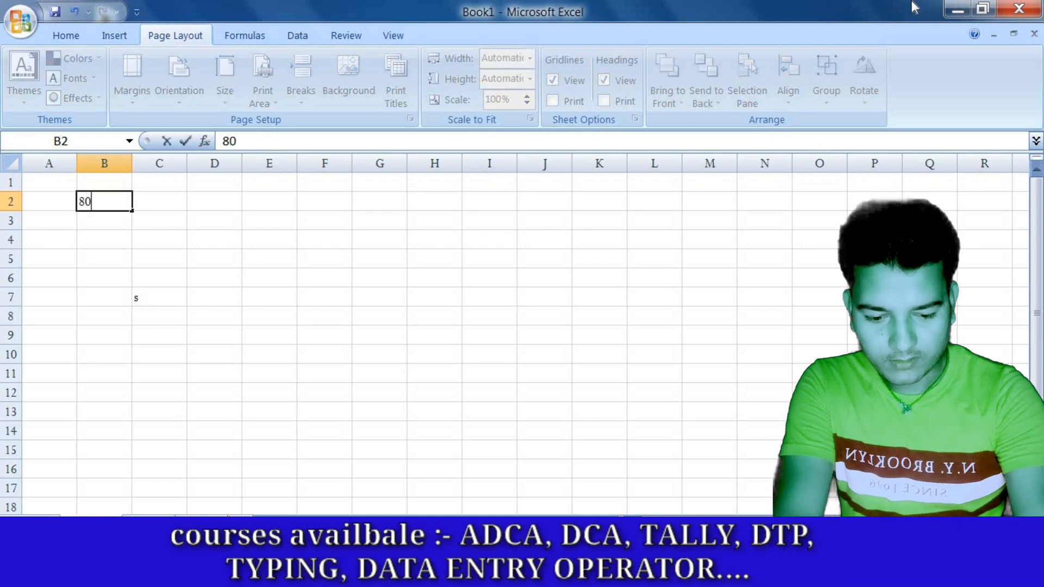
{"action": "key", "text": "Return"}
{"action": "type", "text": "33"}
{"action": "key", "text": "Return"}
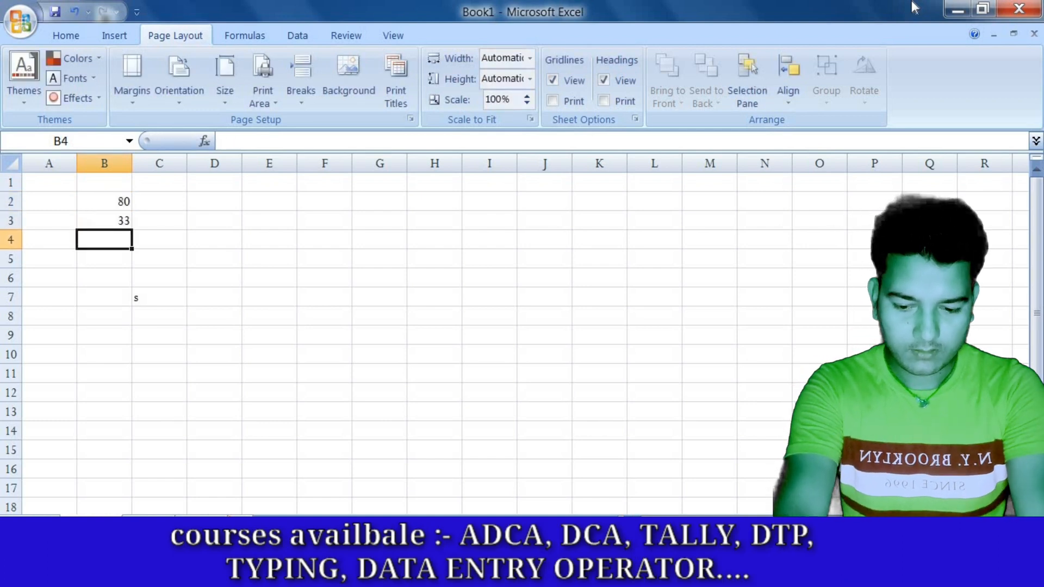
{"action": "type", "text": "44"}
{"action": "key", "text": "Return"}
{"action": "type", "text": "56"}
{"action": "key", "text": "Return"}
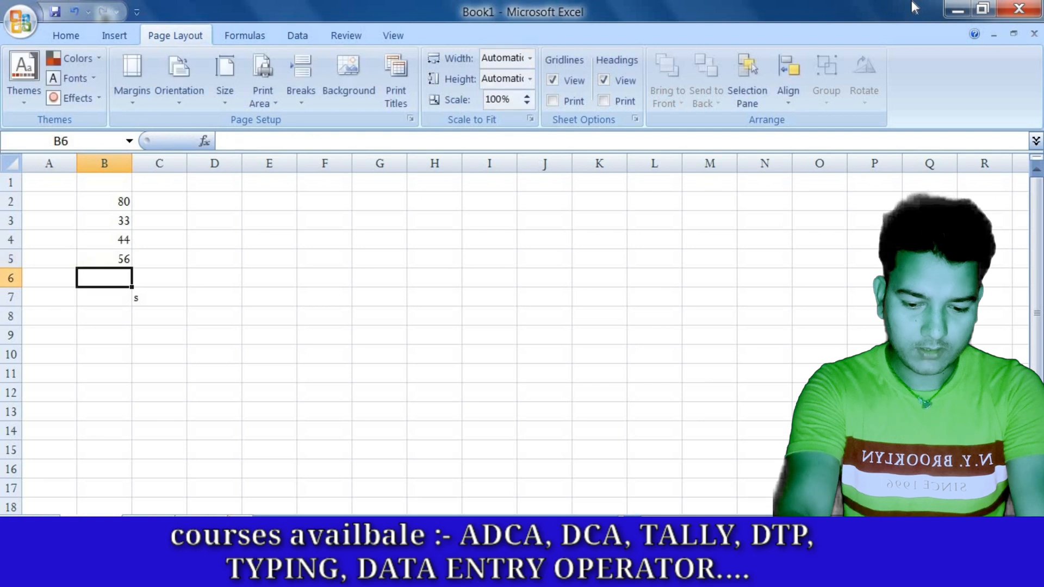
{"action": "type", "text": "76"}
{"action": "key", "text": "Return"}
{"action": "type", "text": "23"}
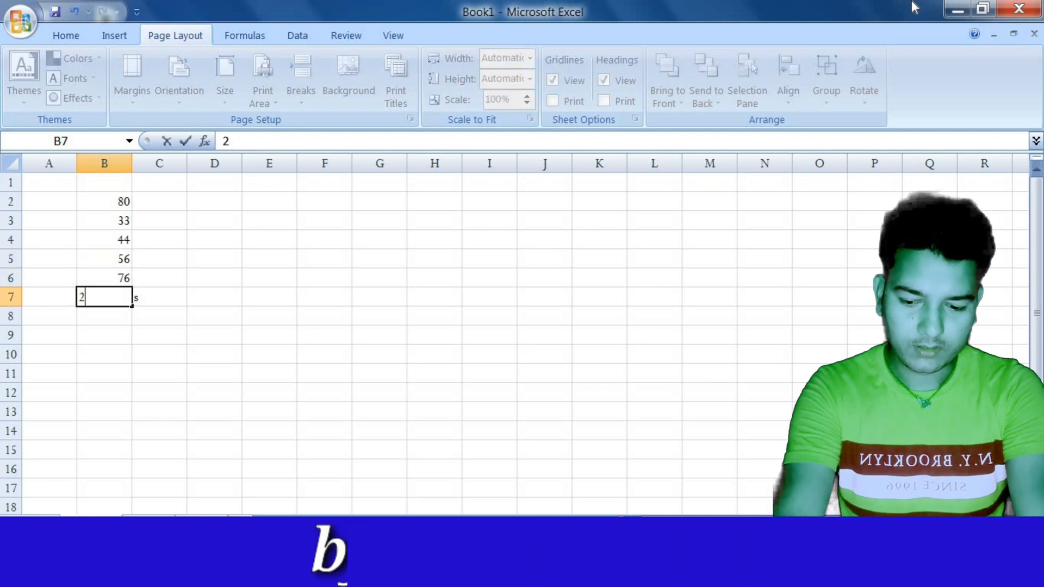
{"action": "key", "text": "Return"}
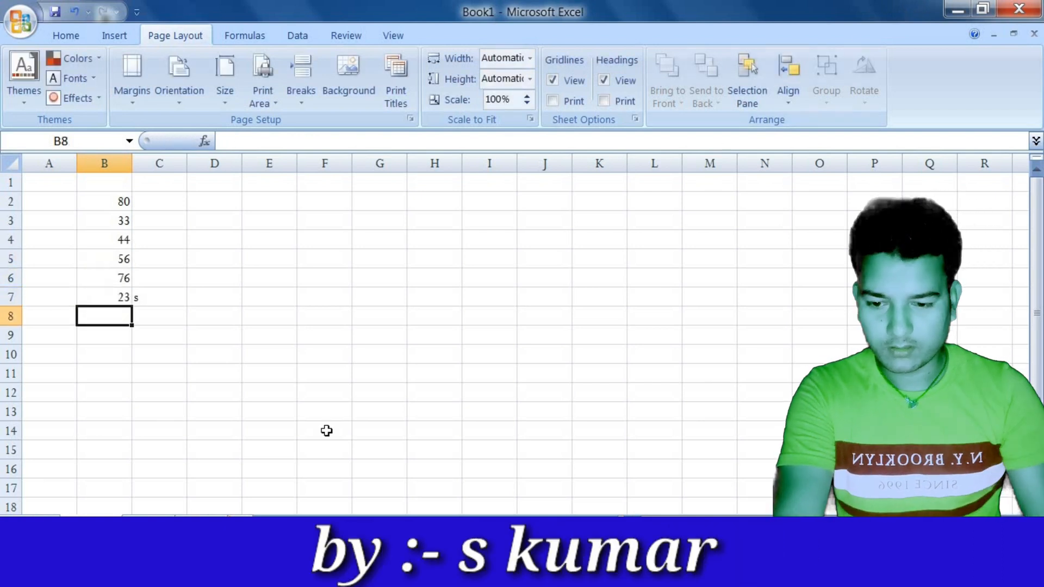
{"action": "left_click", "coordinate": [155, 302]}
{"action": "key", "text": "BackSpace"}
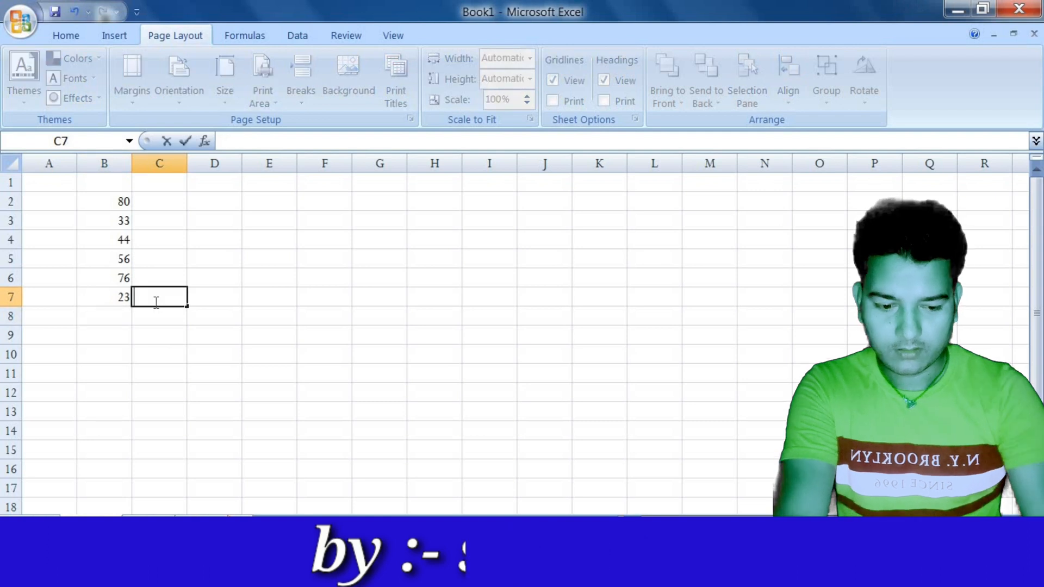
Select the numbers in B2 to B7 and apply the Foundry theme to the workbook.
{"action": "left_click_drag", "start_coordinate": [106, 183], "coordinate": [117, 277]}
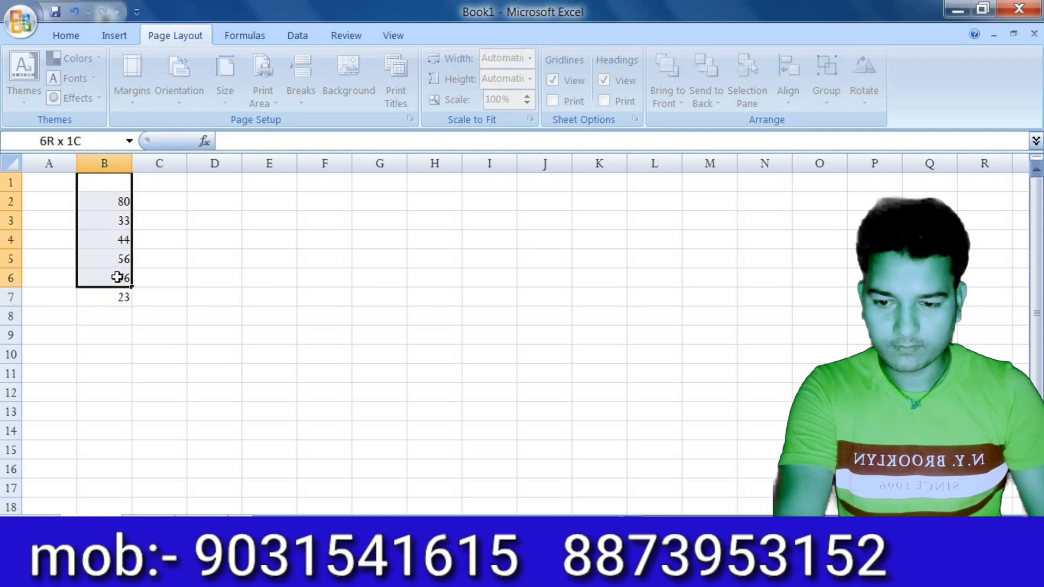
{"action": "left_click", "coordinate": [96, 217]}
{"action": "left_click_drag", "start_coordinate": [103, 203], "coordinate": [118, 294]}
{"action": "left_click", "coordinate": [24, 77]}
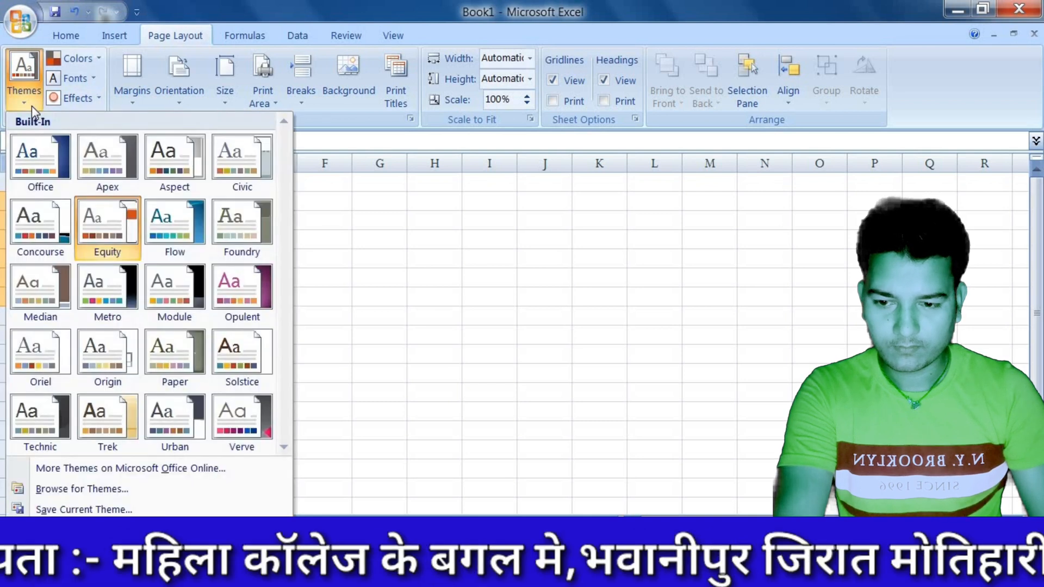
{"action": "left_click", "coordinate": [209, 244]}
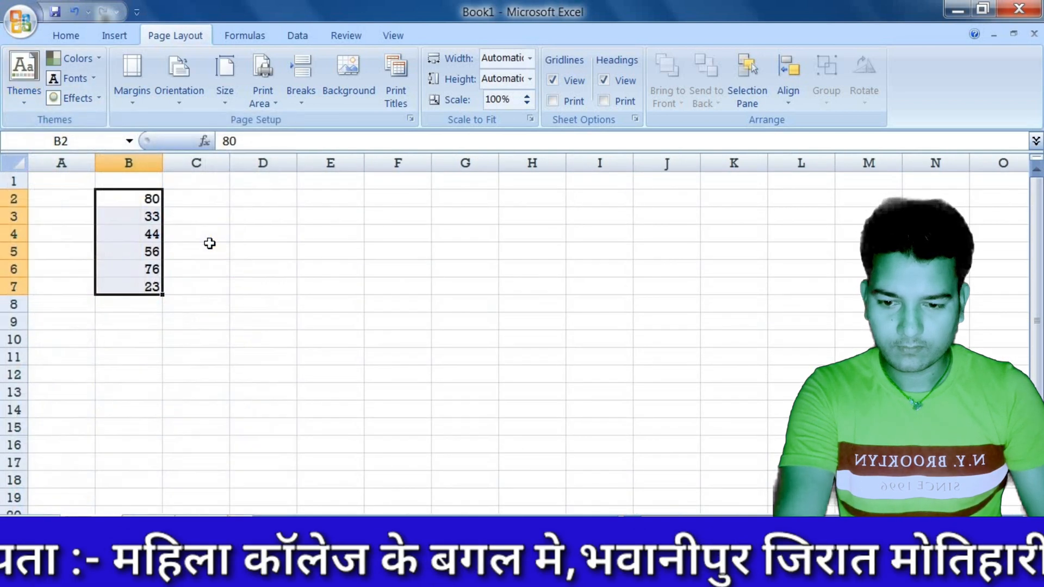
Apply the Oriel theme to the workbook.
{"action": "left_click", "coordinate": [23, 76]}
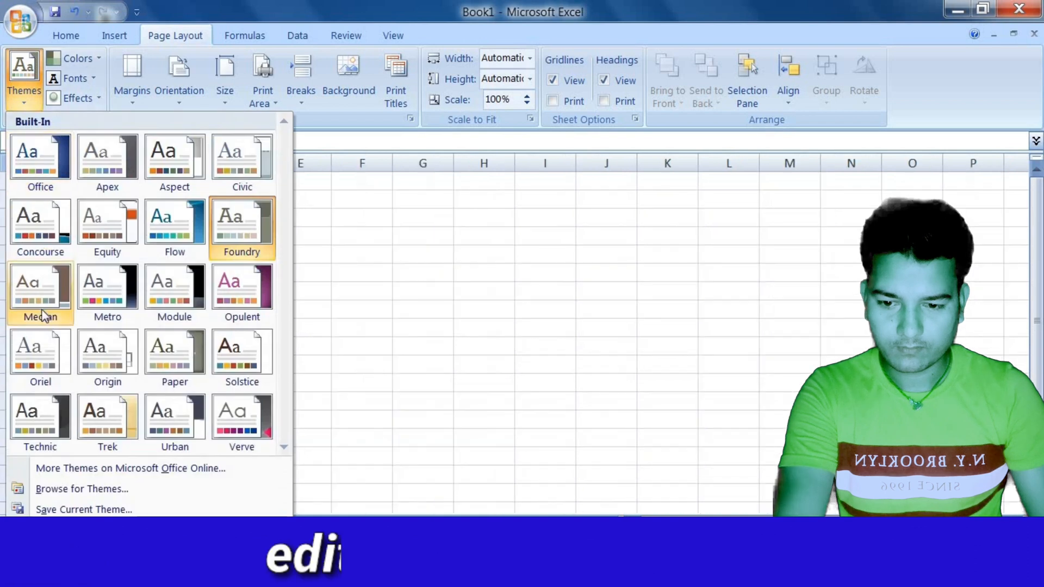
{"action": "left_click", "coordinate": [46, 353]}
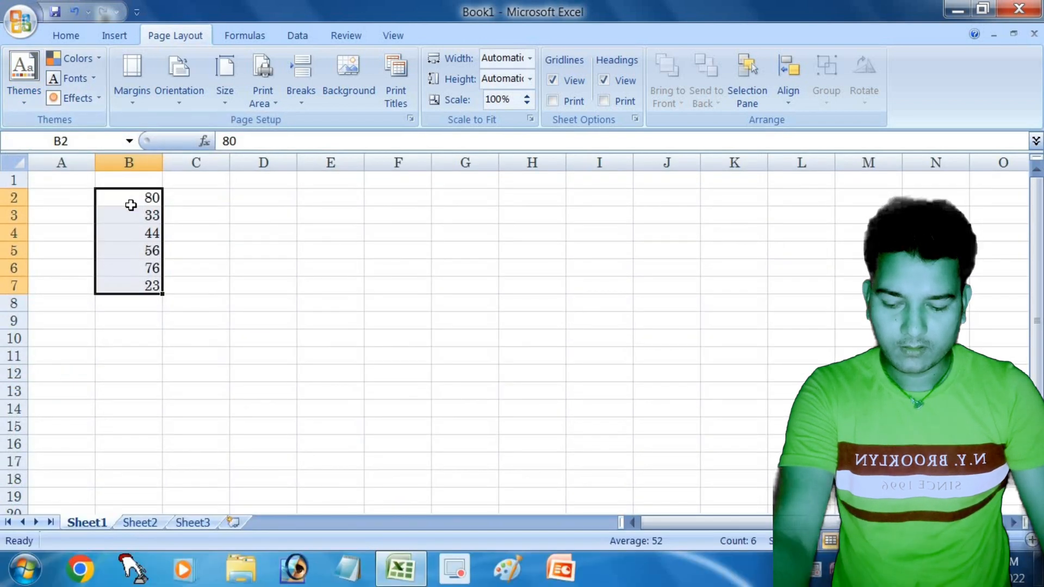
Copy the numbers in B2 to B7 into K3 to K8 and select the pasted numbers.
{"action": "key", "text": "ctrl+c"}
{"action": "left_click", "coordinate": [750, 217]}
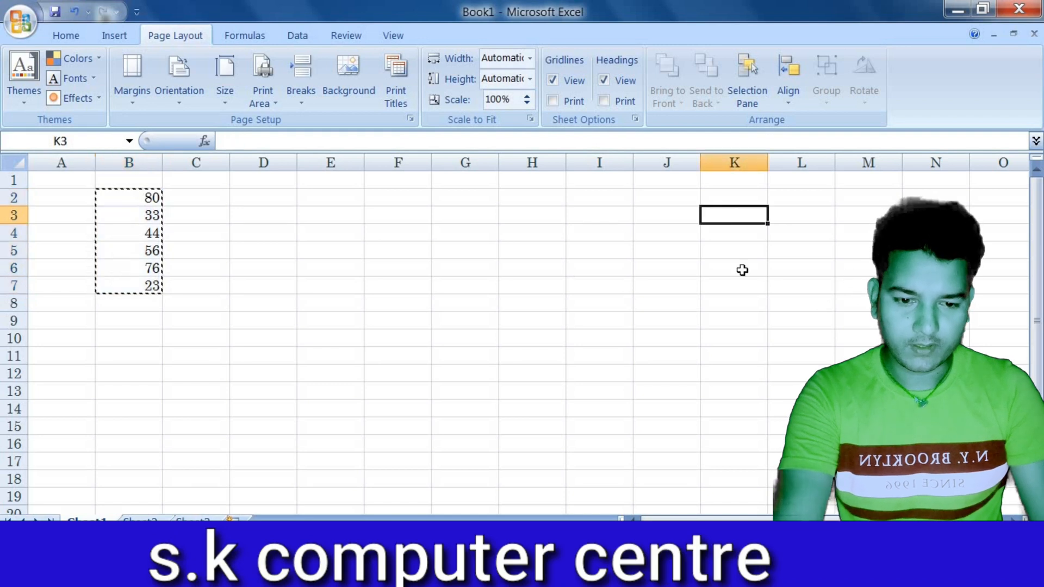
{"action": "left_click_drag", "start_coordinate": [742, 271], "coordinate": [749, 315]}
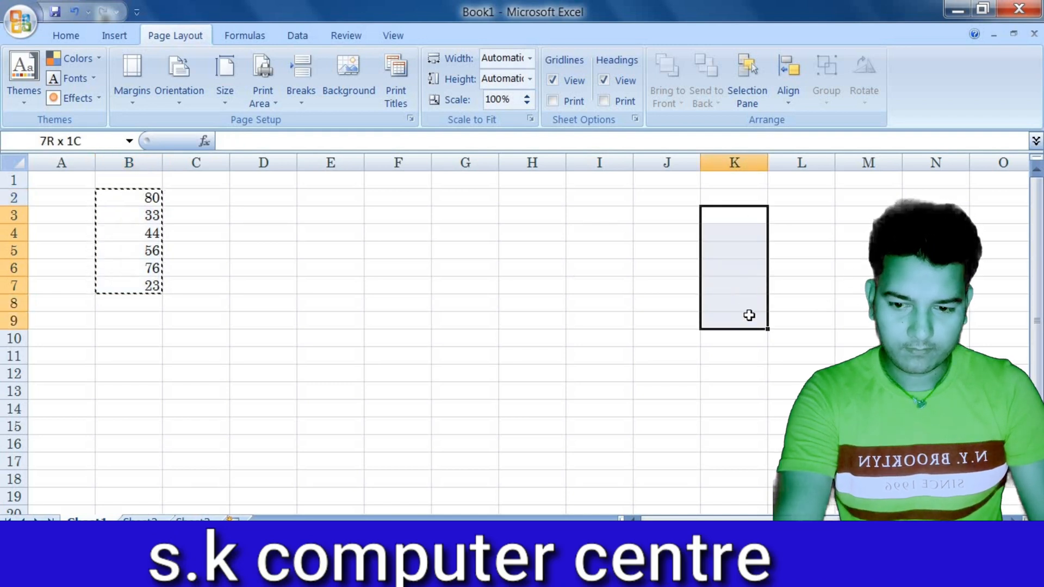
{"action": "left_click_drag", "start_coordinate": [749, 315], "coordinate": [745, 302]}
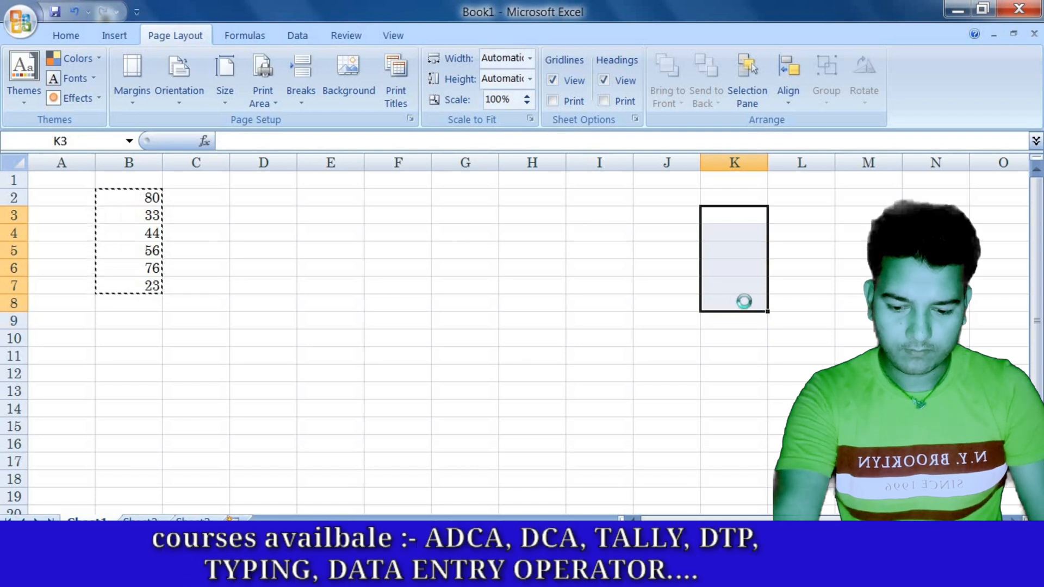
{"action": "key", "text": "ctrl+v"}
{"action": "left_click", "coordinate": [263, 250]}
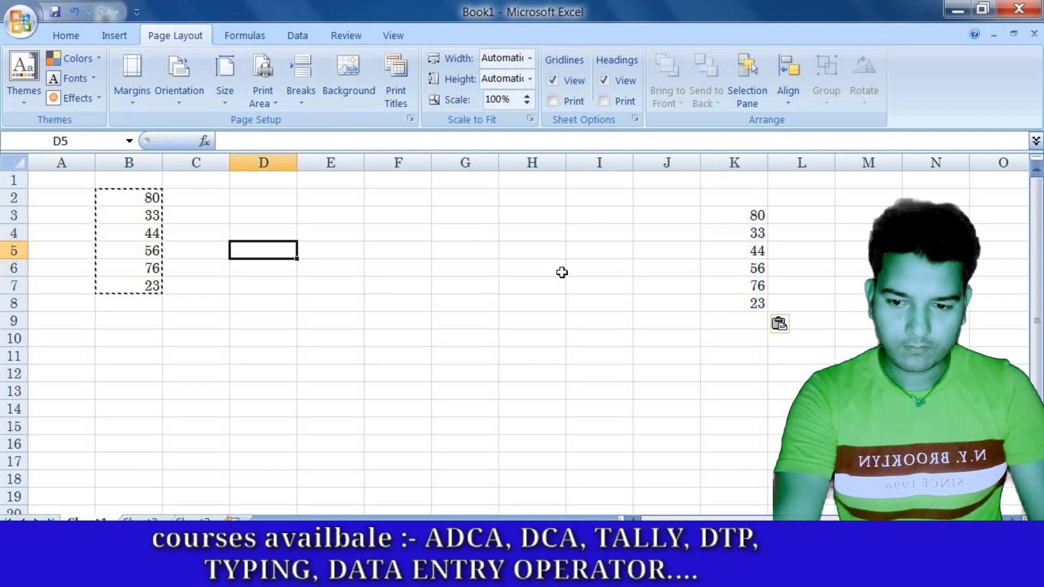
{"action": "left_click", "coordinate": [605, 271]}
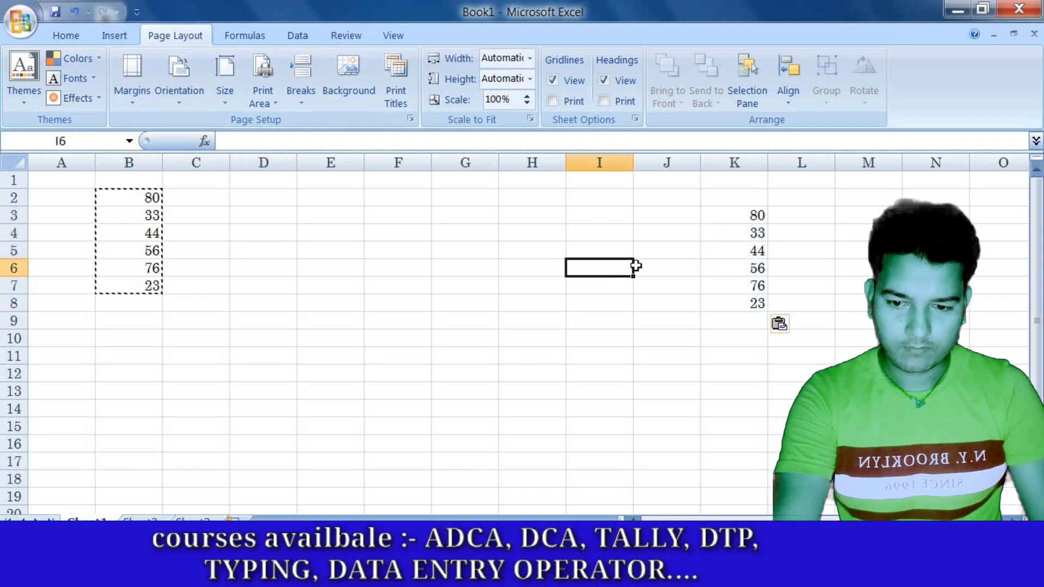
{"action": "double_click", "coordinate": [140, 229]}
{"action": "left_click_drag", "start_coordinate": [749, 223], "coordinate": [753, 304]}
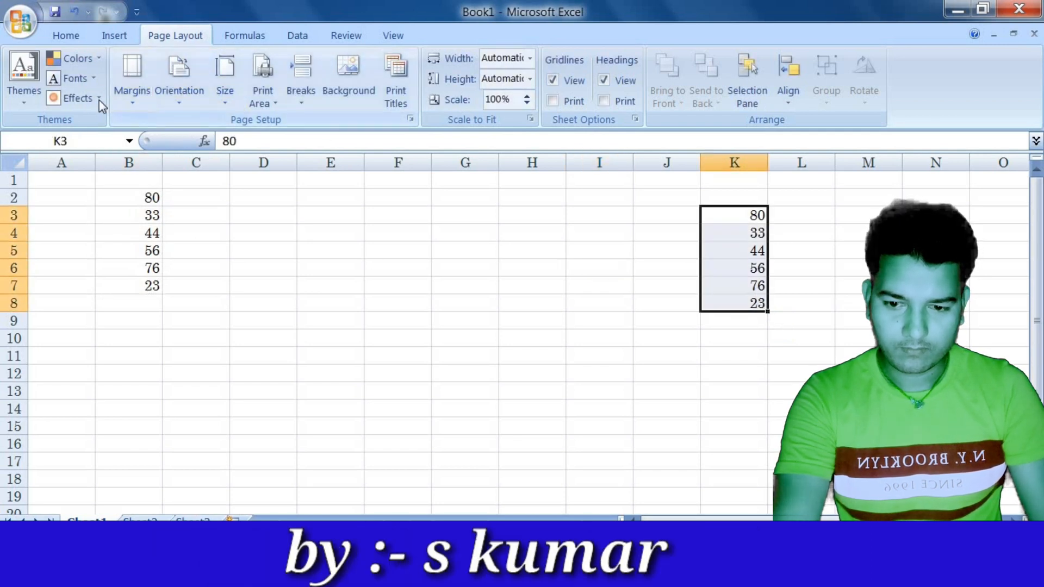
{"action": "left_click", "coordinate": [20, 104]}
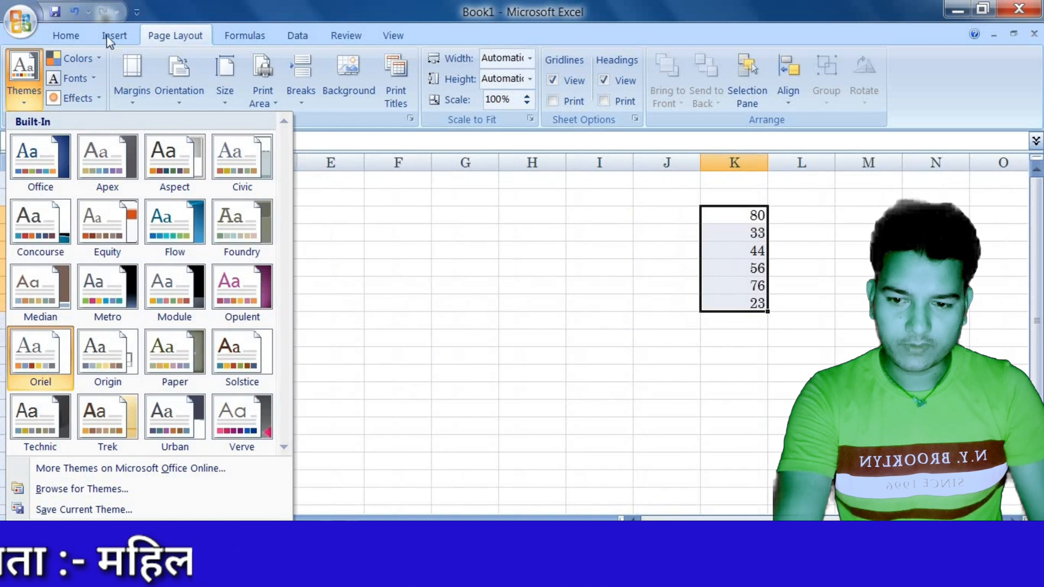
{"action": "left_click", "coordinate": [111, 34]}
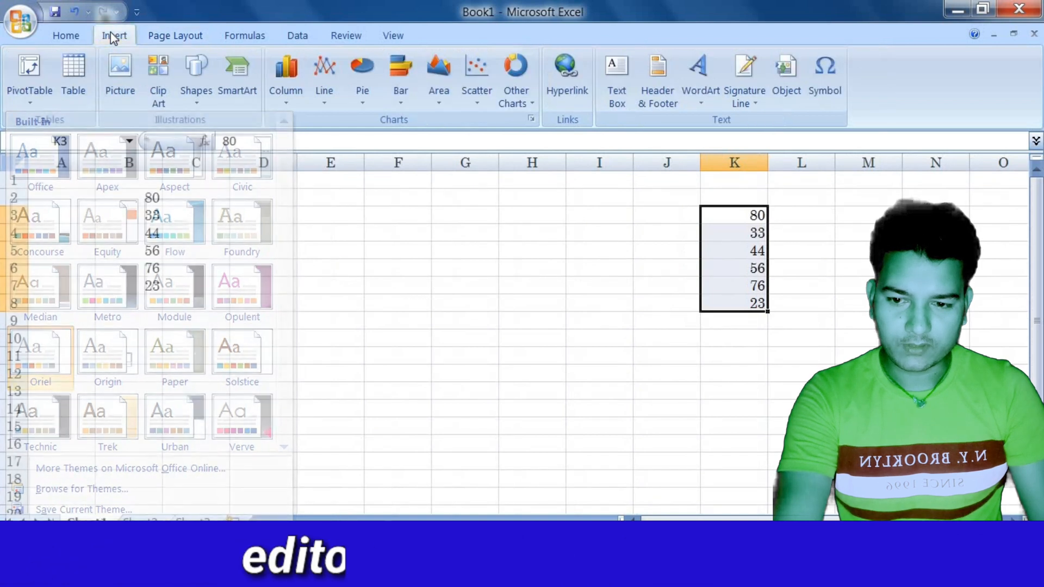
{"action": "left_click", "coordinate": [168, 37]}
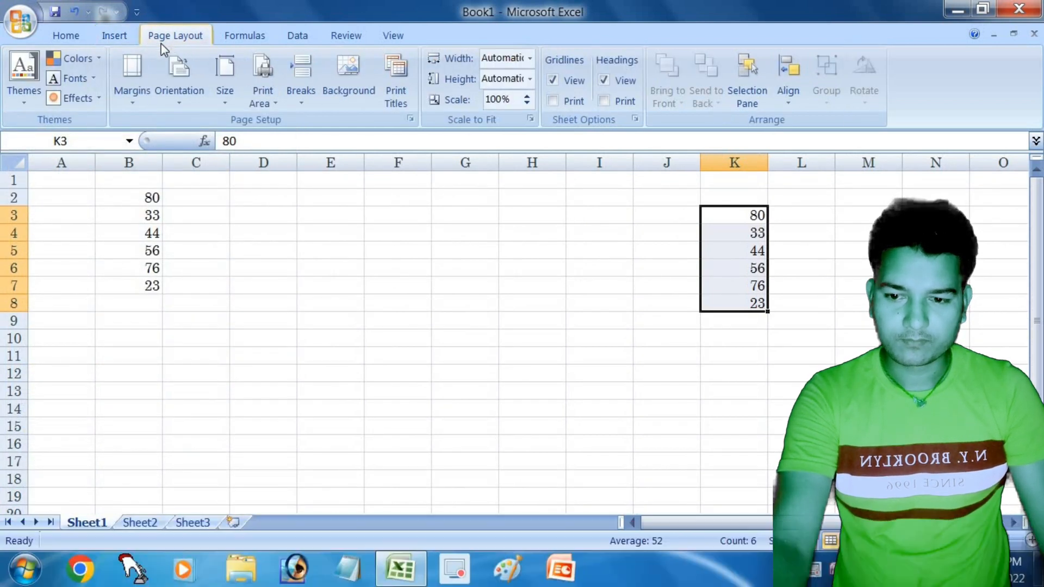
{"action": "left_click", "coordinate": [68, 38]}
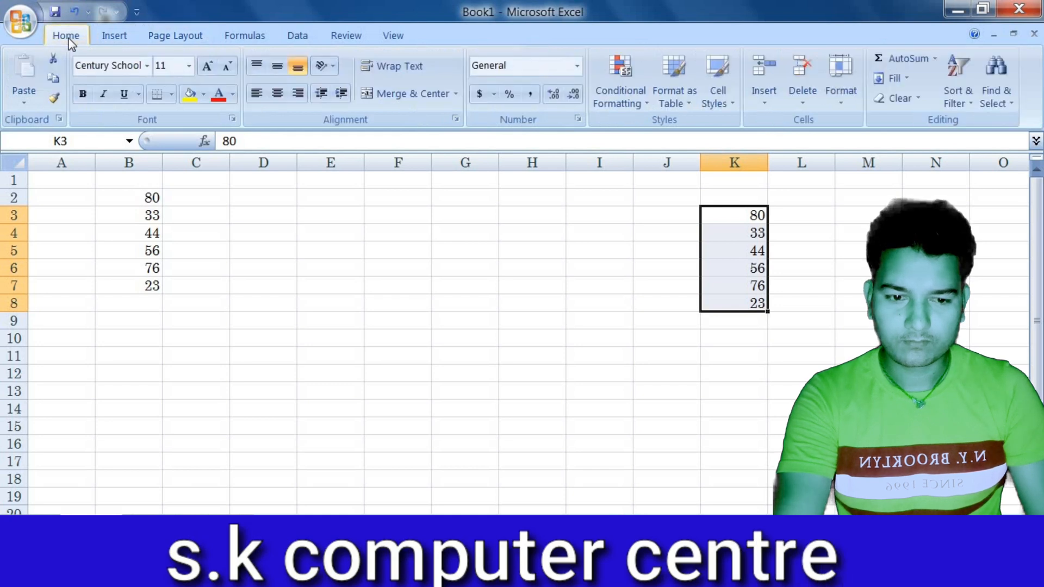
{"action": "left_click", "coordinate": [115, 39]}
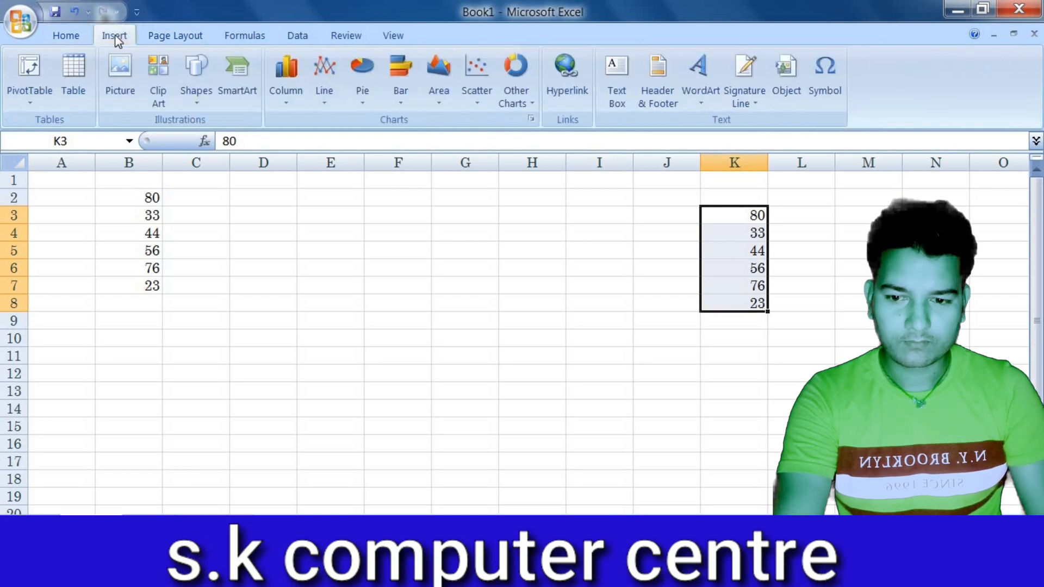
{"action": "left_click", "coordinate": [165, 41]}
{"action": "left_click", "coordinate": [96, 58]}
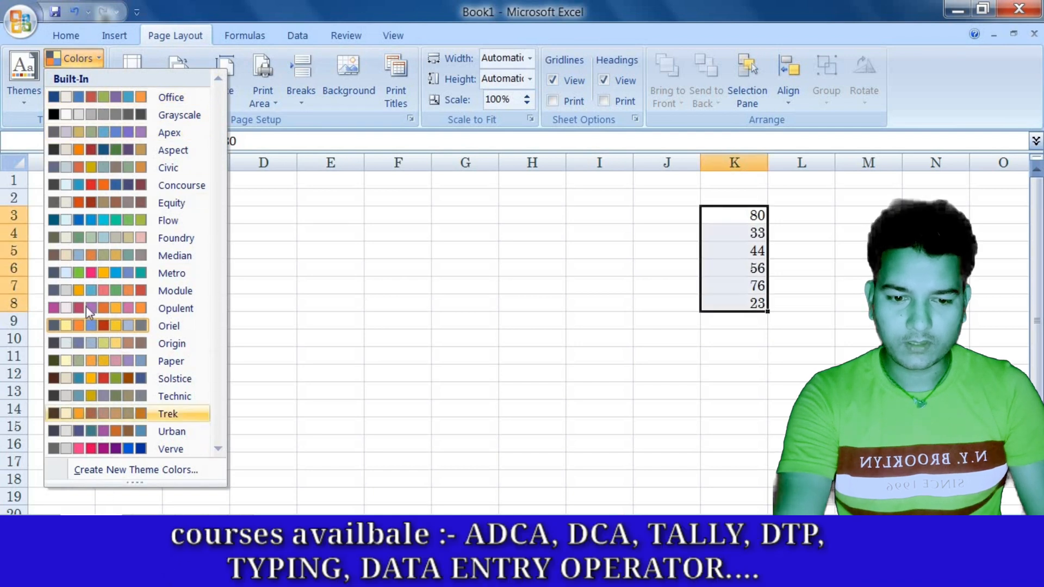
Insert a 2-D clustered column chart of the numbers in K3 to K8.
{"action": "left_click", "coordinate": [115, 36]}
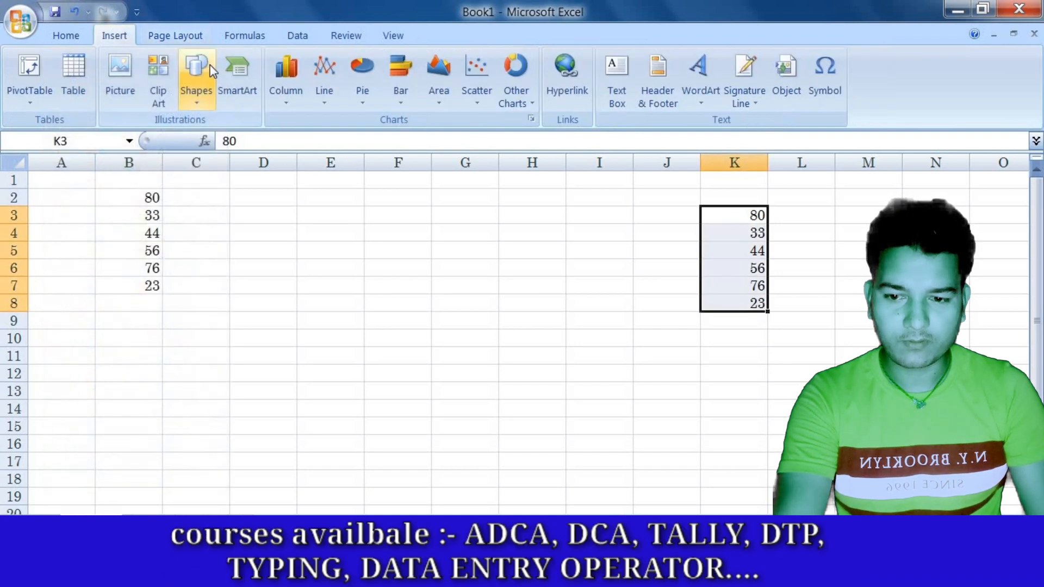
{"action": "left_click", "coordinate": [199, 102]}
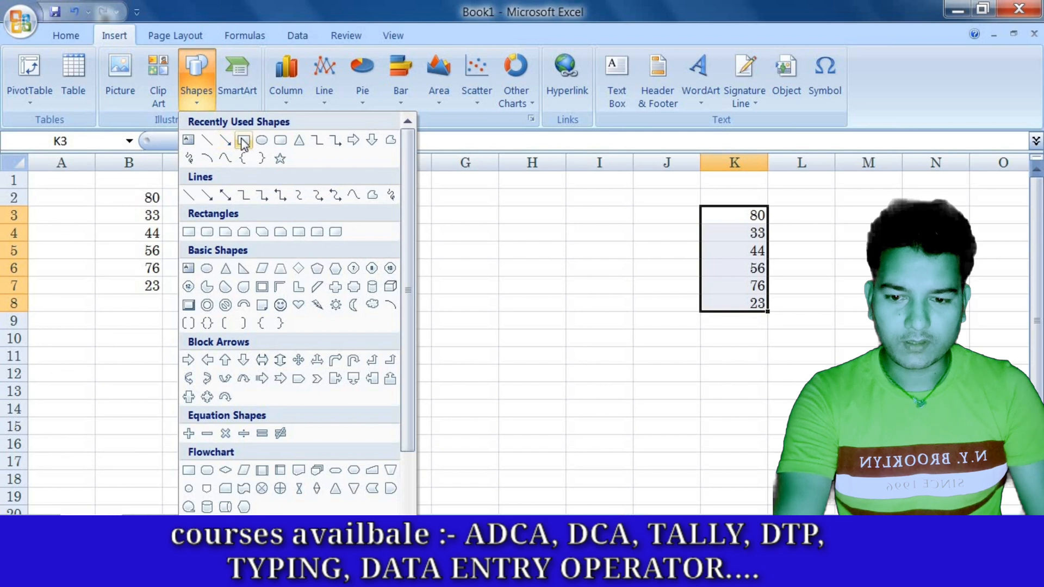
{"action": "left_click", "coordinate": [289, 91]}
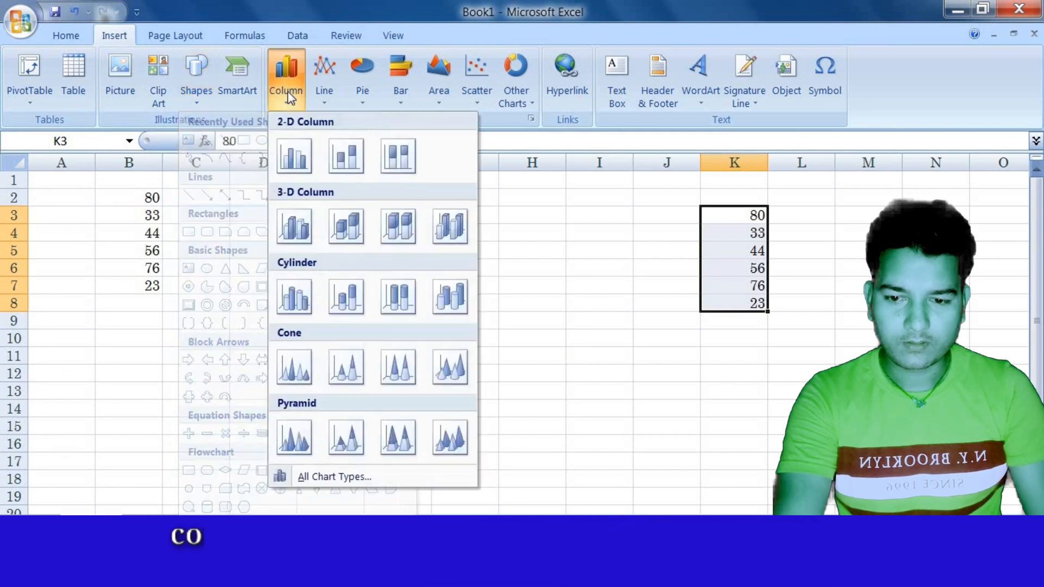
{"action": "left_click", "coordinate": [296, 158]}
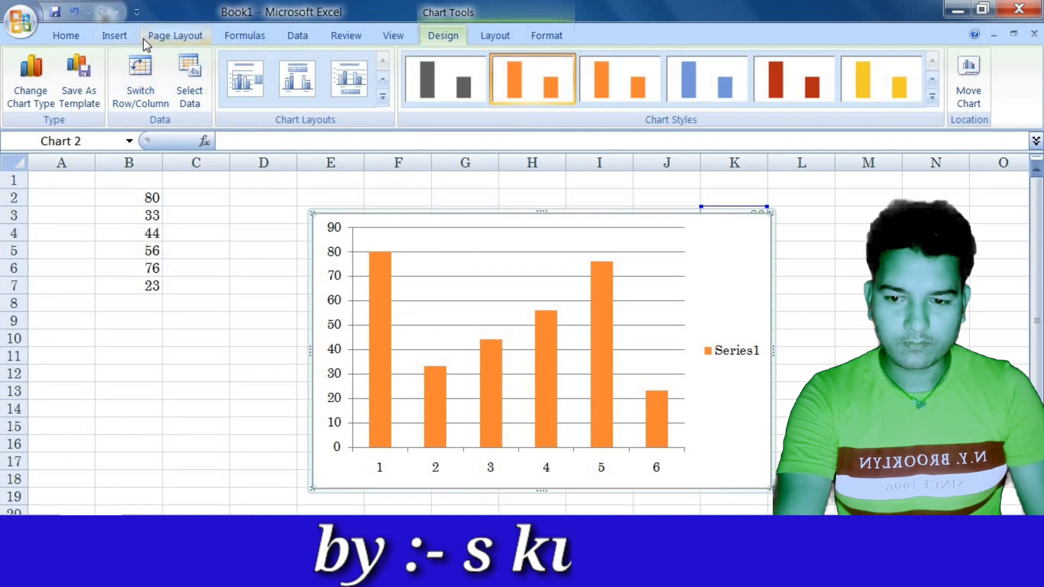
Preview the built-in themes on the column chart and apply the Verve theme colors.
{"action": "left_click", "coordinate": [163, 35]}
{"action": "left_click", "coordinate": [23, 98]}
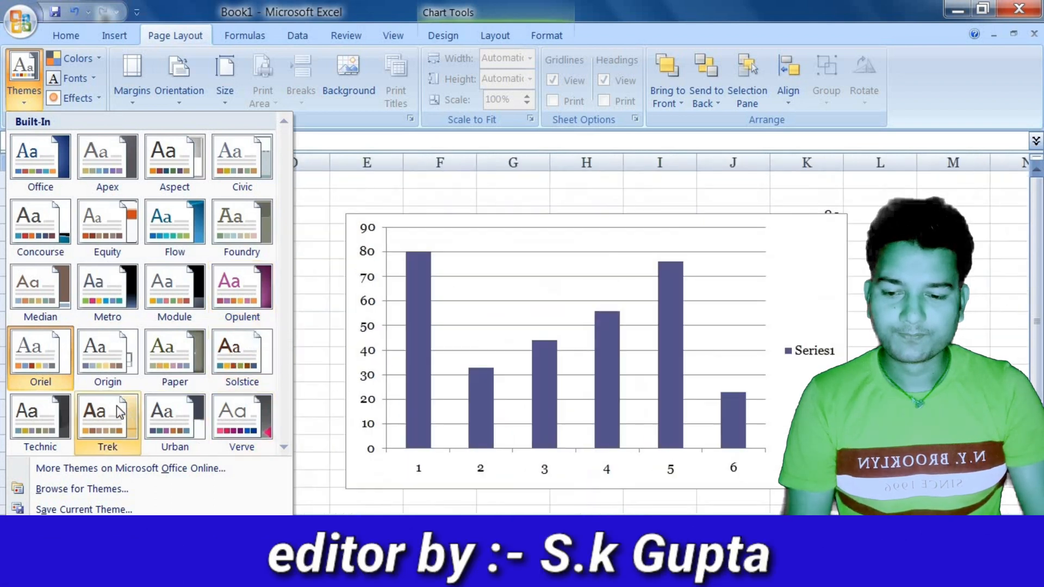
{"action": "left_click", "coordinate": [67, 59]}
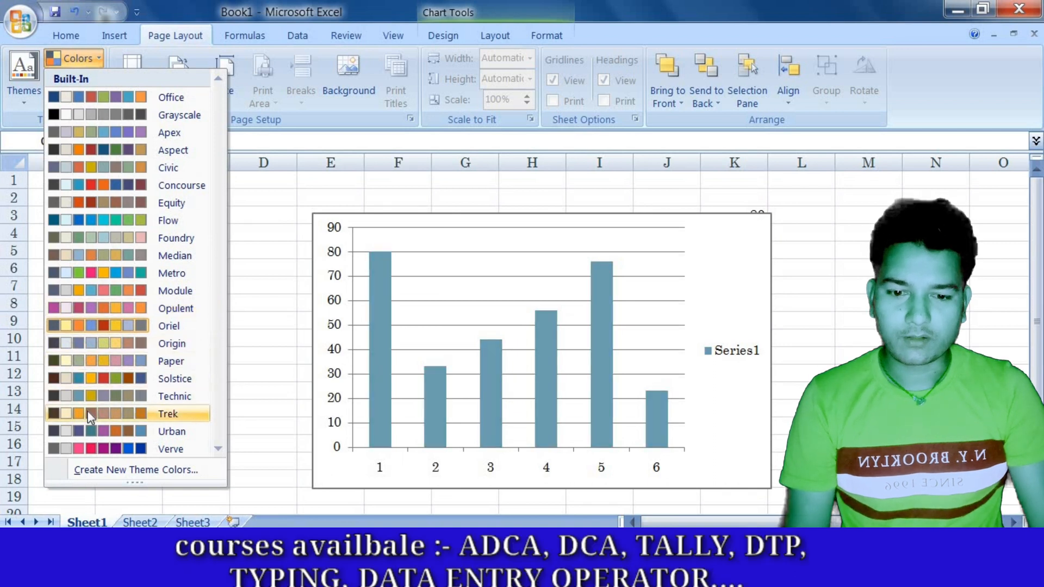
{"action": "left_click", "coordinate": [93, 453]}
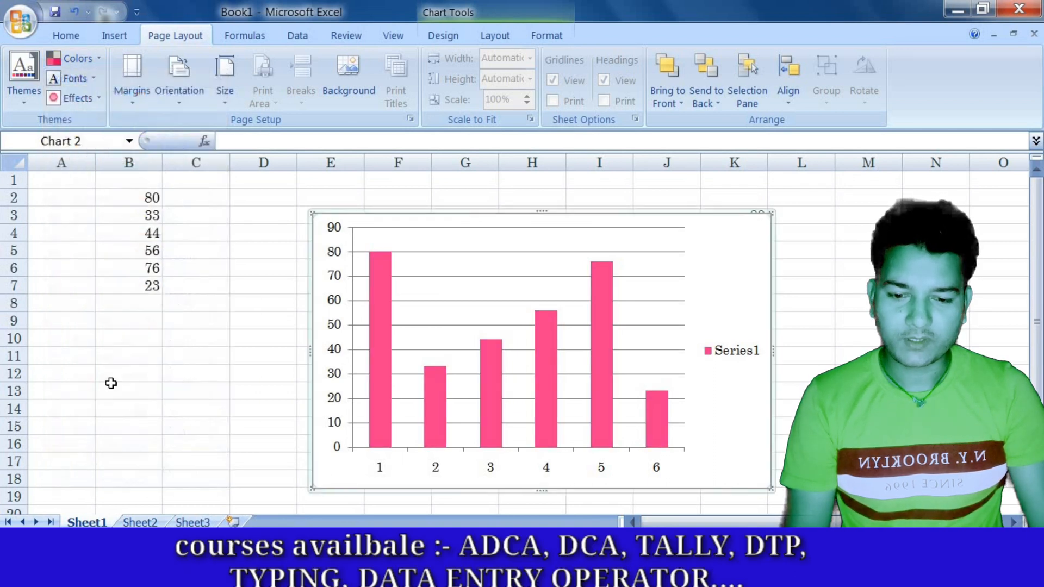
Try the Apex and Equity theme colors on the column chart, one after the other.
{"action": "left_click", "coordinate": [81, 62]}
{"action": "left_click", "coordinate": [87, 136]}
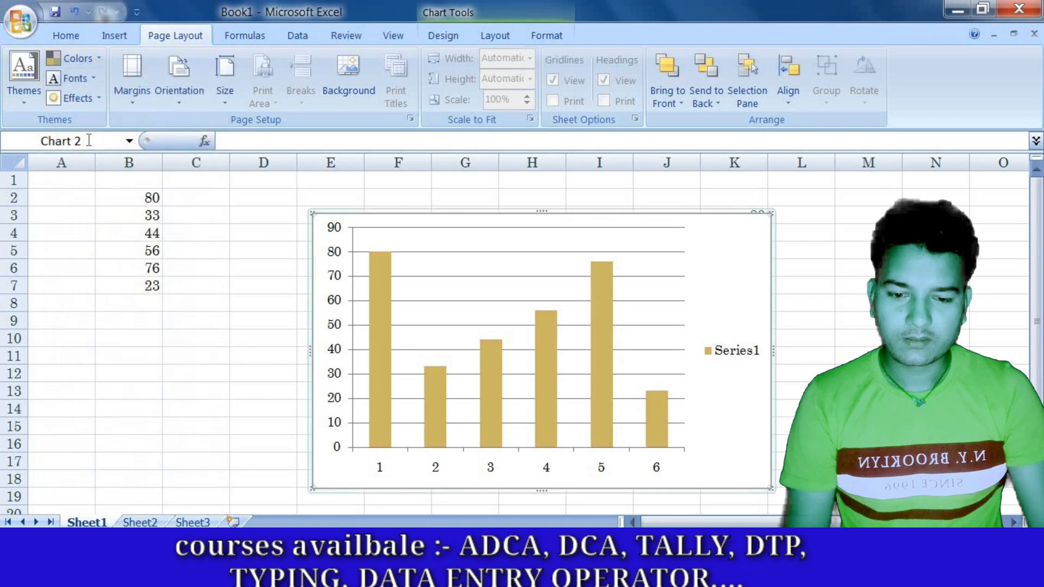
{"action": "left_click", "coordinate": [78, 63]}
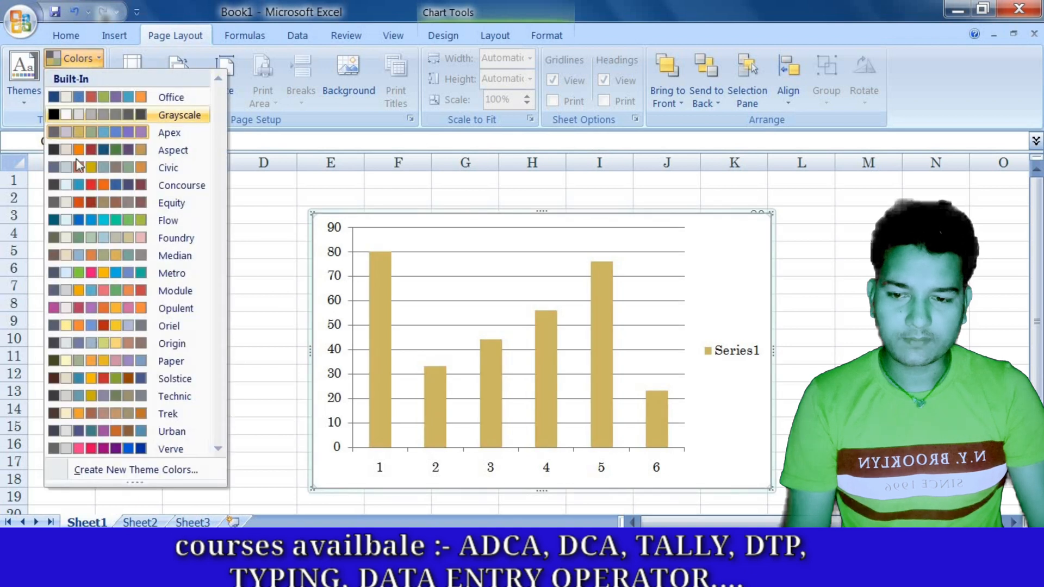
{"action": "left_click", "coordinate": [81, 202]}
Switch the chart's theme colors to Opulent, followed by Oriel.
{"action": "left_click", "coordinate": [93, 57]}
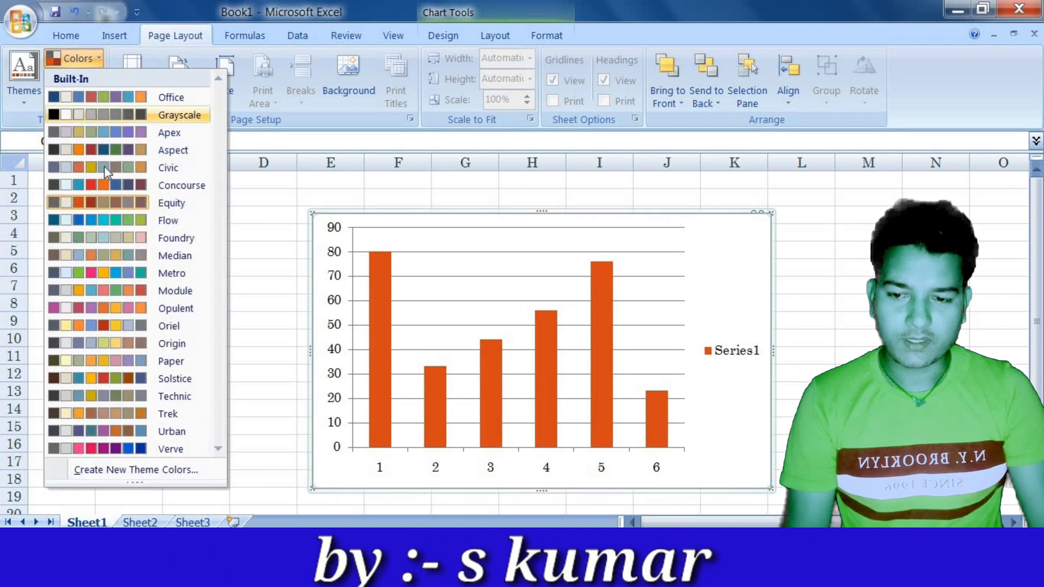
{"action": "left_click", "coordinate": [120, 310]}
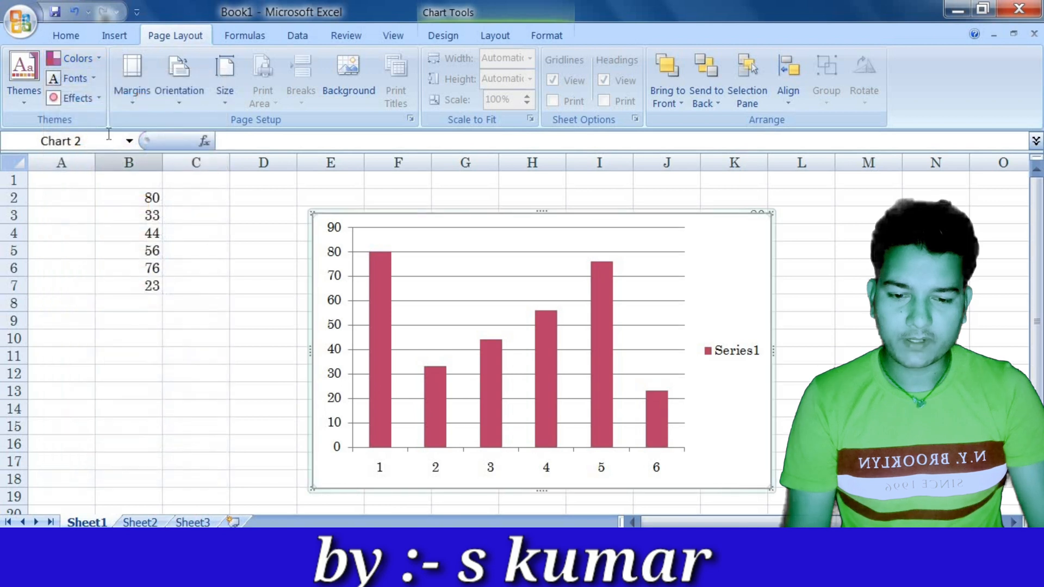
{"action": "left_click", "coordinate": [77, 58]}
{"action": "left_click", "coordinate": [70, 325]}
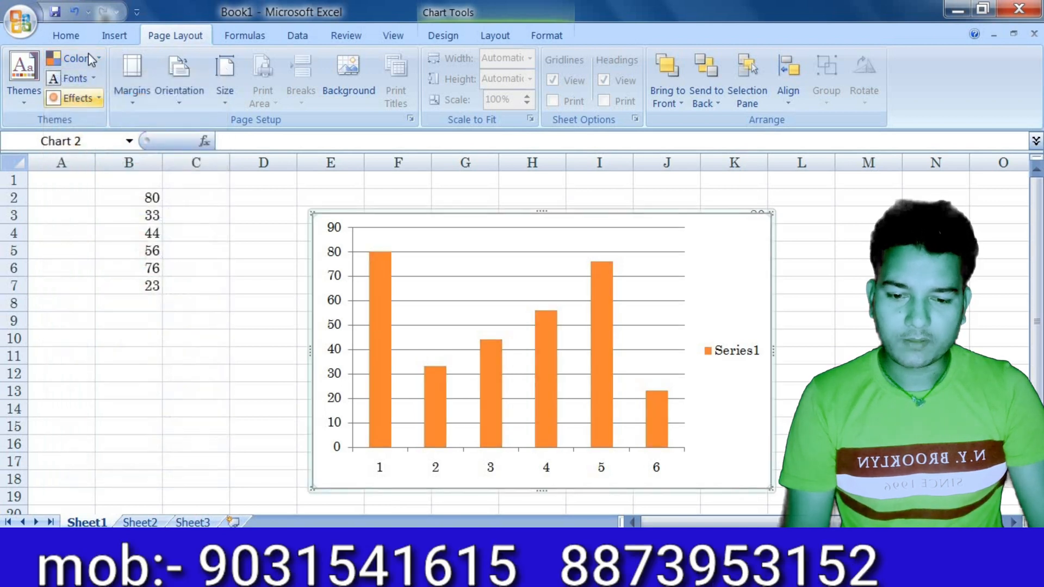
Try the Solstice theme colors on the column chart, followed by the Technic colors.
{"action": "left_click", "coordinate": [81, 60]}
{"action": "left_click", "coordinate": [76, 374]}
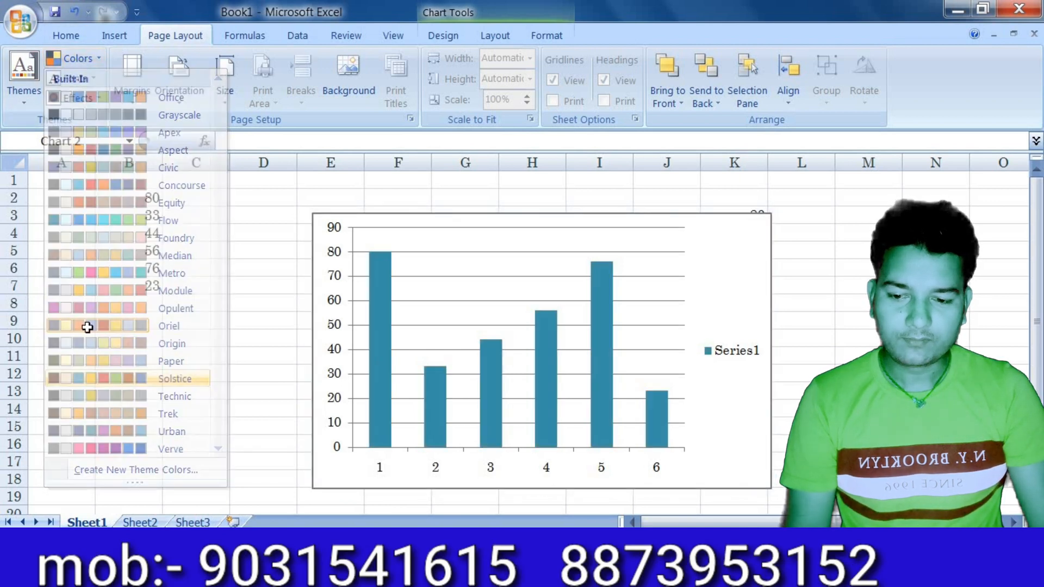
{"action": "left_click", "coordinate": [76, 58]}
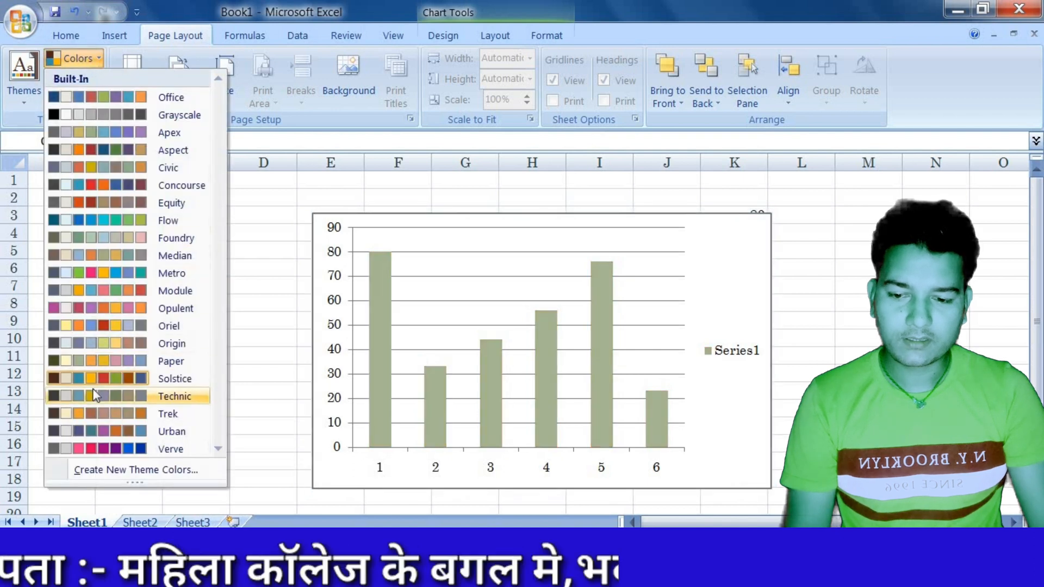
{"action": "left_click", "coordinate": [93, 396]}
Apply the Opulent theme fonts (Trebuchet MS) to the workbook.
{"action": "left_click", "coordinate": [81, 81]}
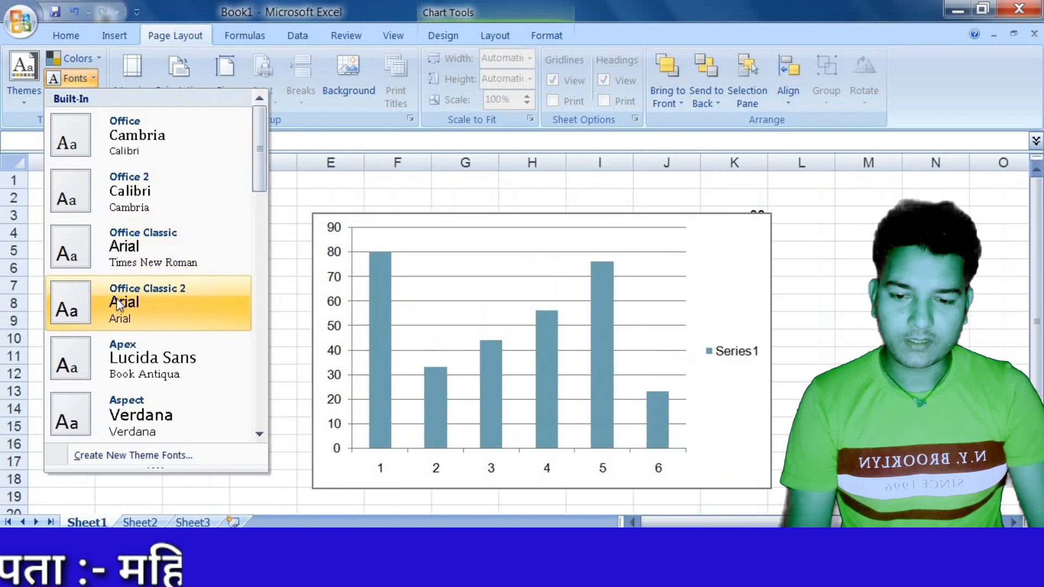
{"action": "scroll", "coordinate": [117, 427], "scroll_direction": "down", "scroll_amount": 3}
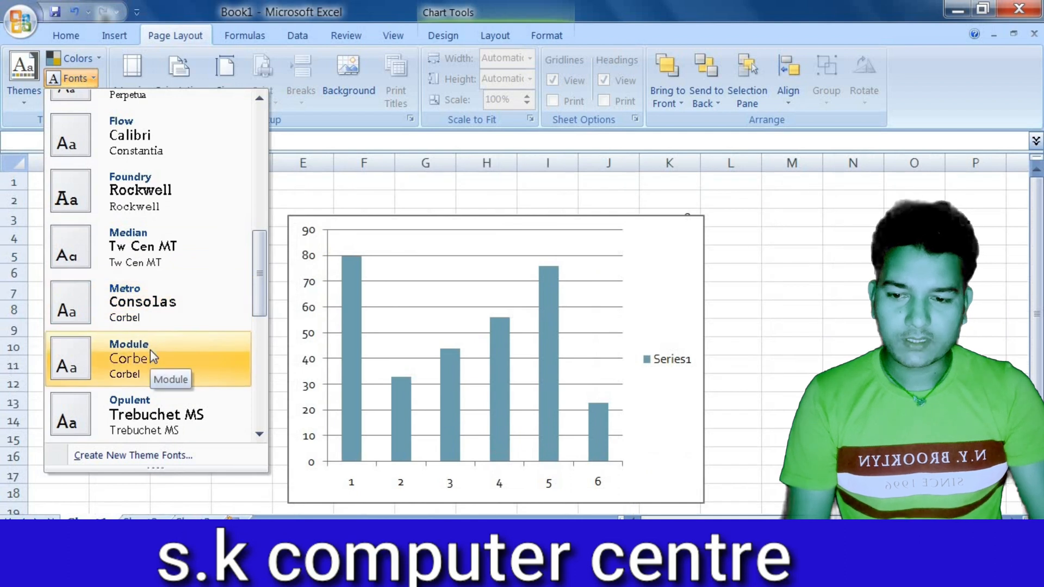
{"action": "left_click", "coordinate": [154, 424]}
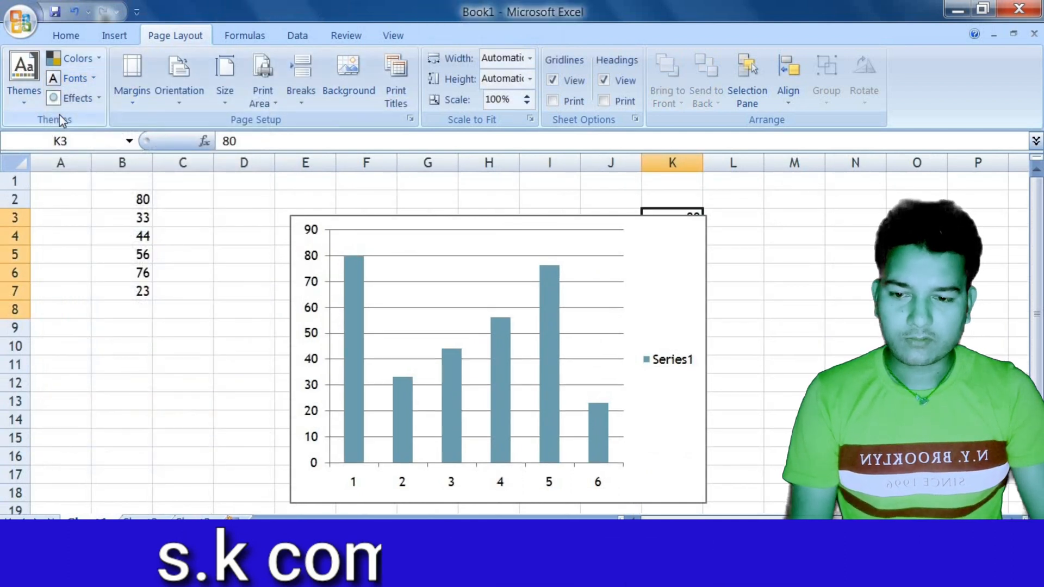
Apply the Origin theme effects and the Opulent theme colors to the workbook.
{"action": "left_click", "coordinate": [92, 96]}
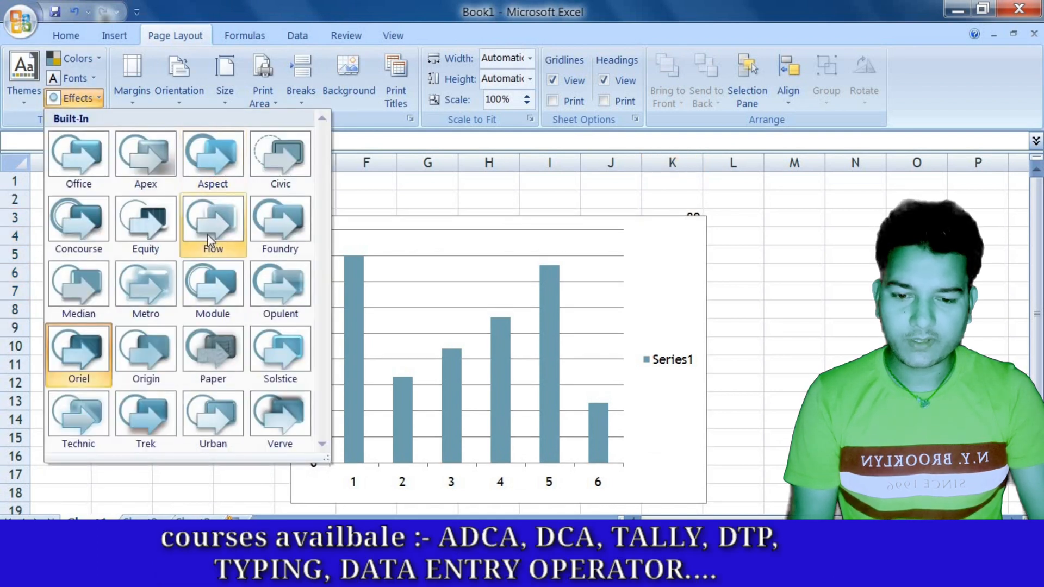
{"action": "left_click", "coordinate": [145, 370]}
{"action": "left_click", "coordinate": [88, 58]}
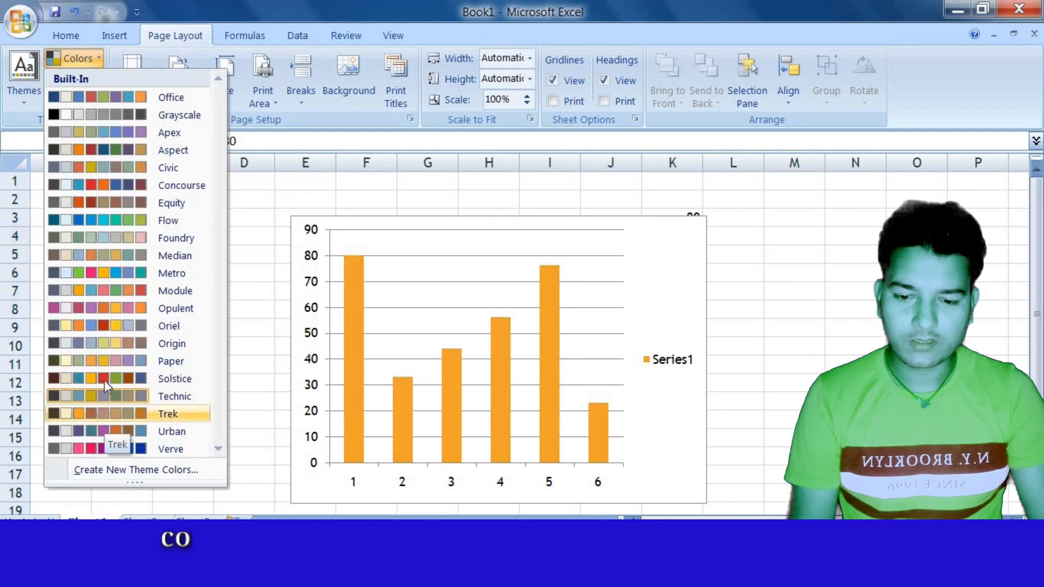
{"action": "left_click", "coordinate": [96, 309]}
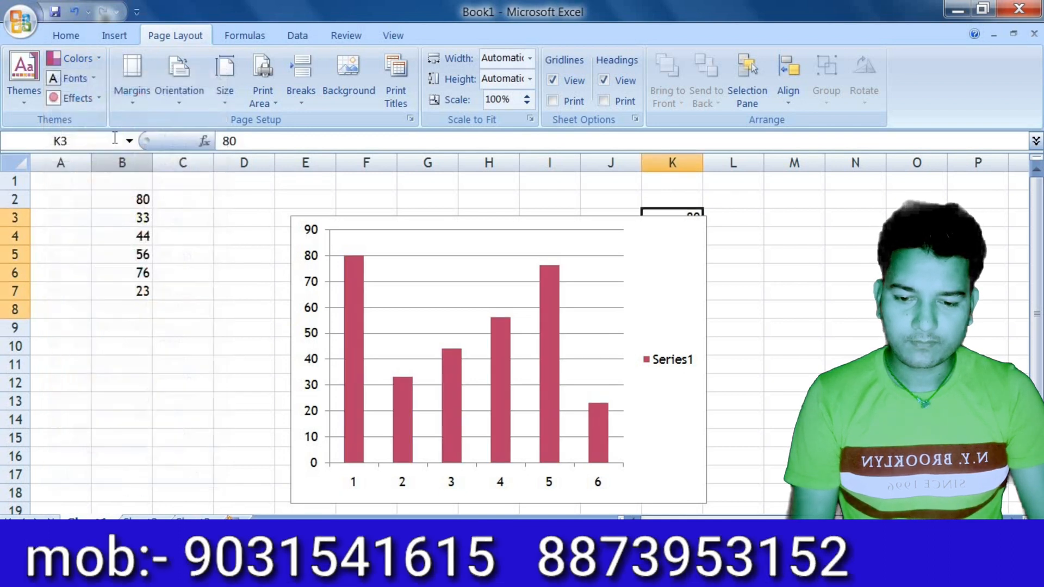
Switch the workbook's theme effects to Aspect, followed by Technic and Verve.
{"action": "left_click", "coordinate": [97, 97]}
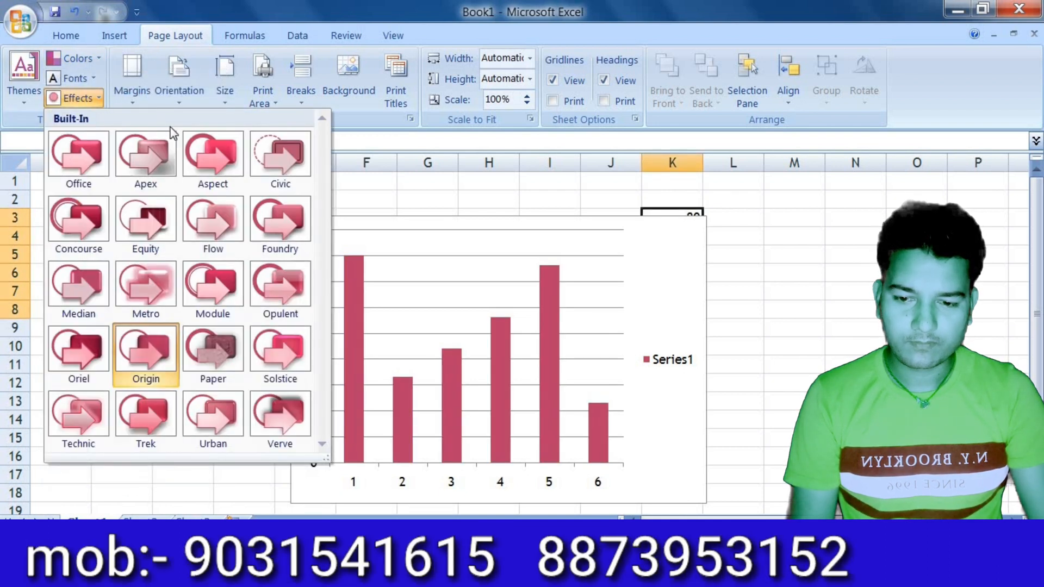
{"action": "left_click", "coordinate": [218, 178]}
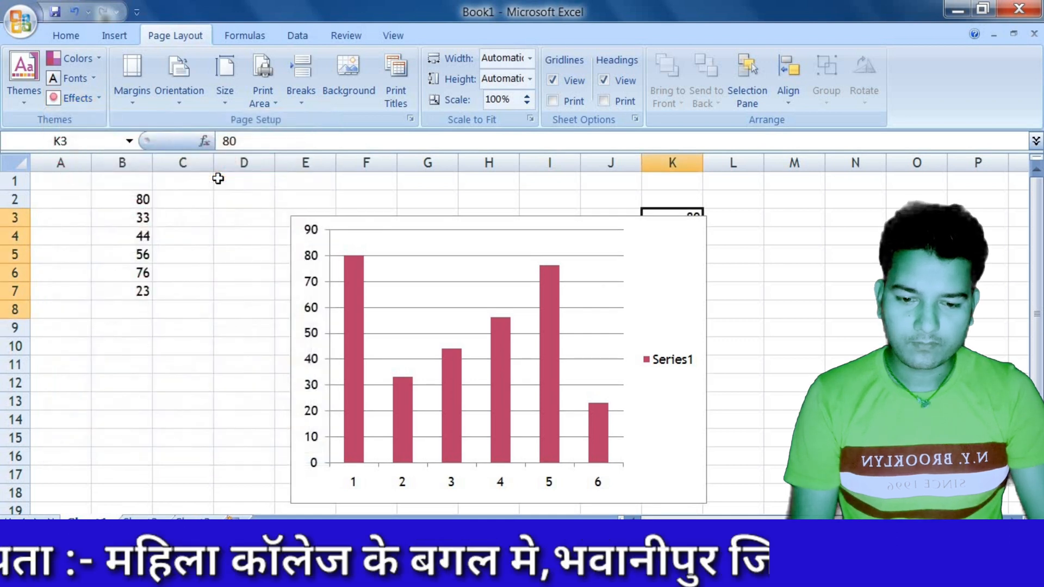
{"action": "left_click", "coordinate": [98, 99]}
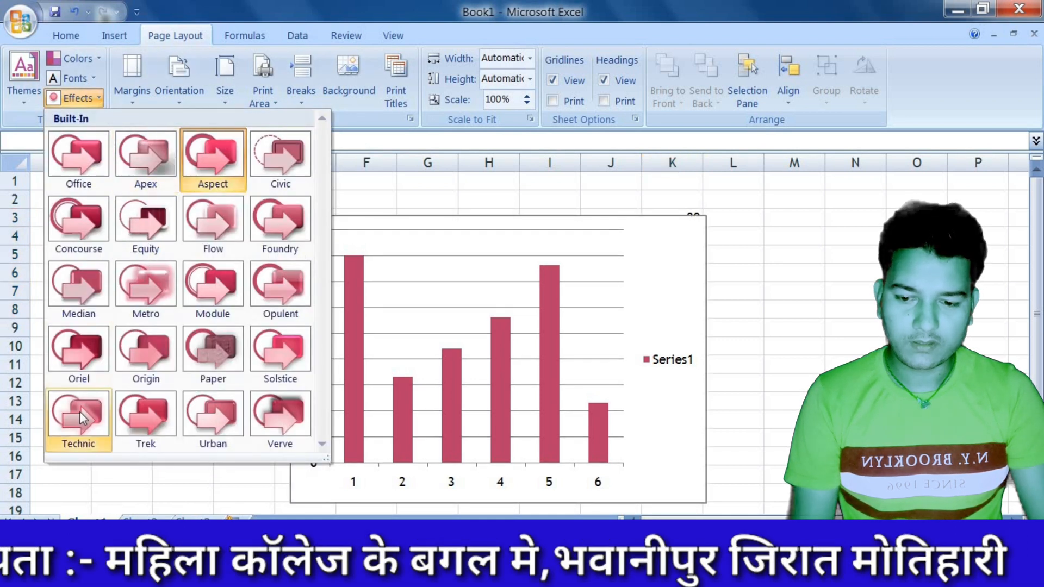
{"action": "left_click", "coordinate": [71, 427]}
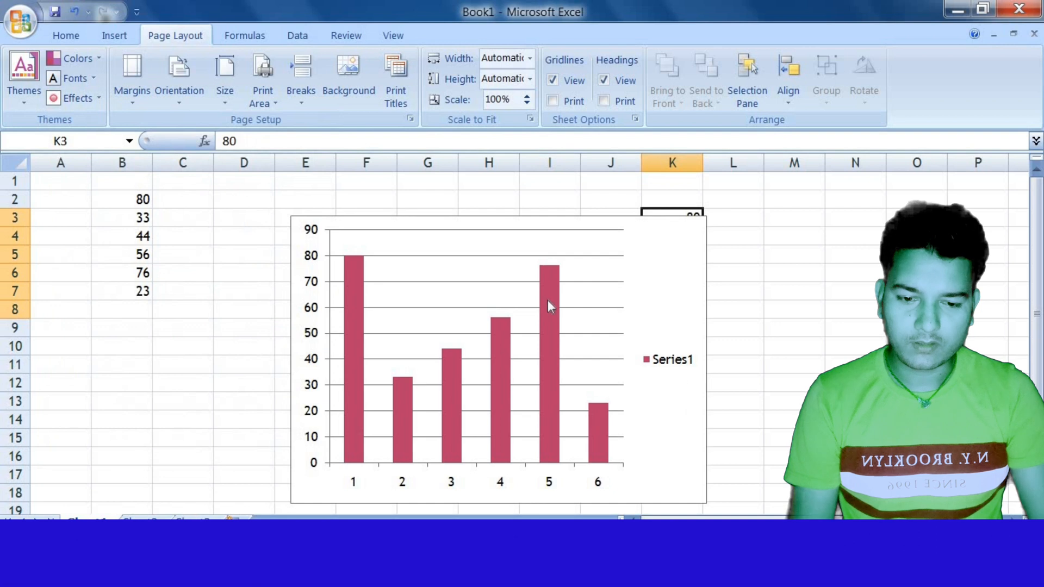
{"action": "left_click", "coordinate": [100, 98]}
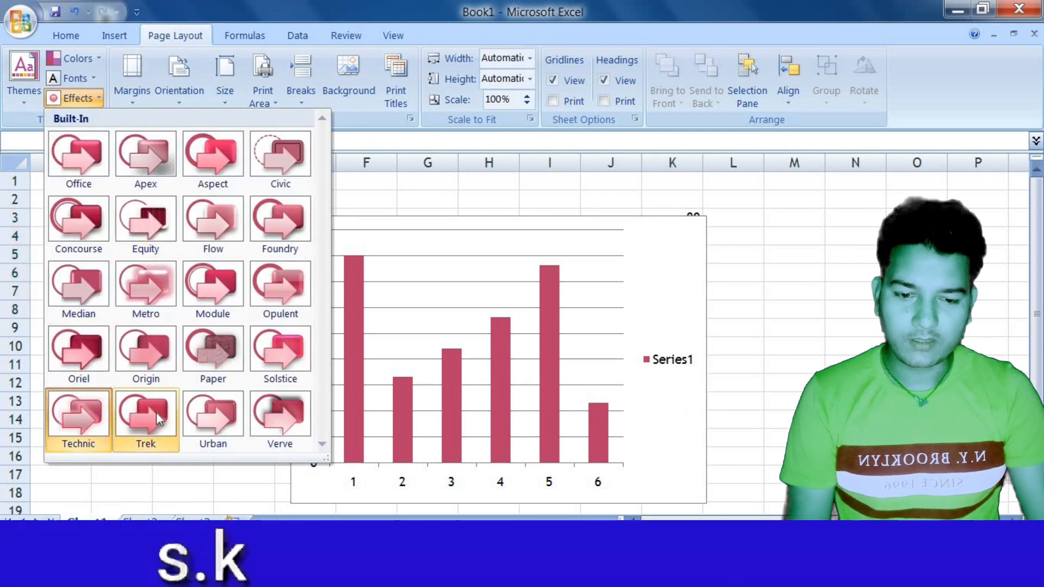
{"action": "left_click", "coordinate": [278, 412]}
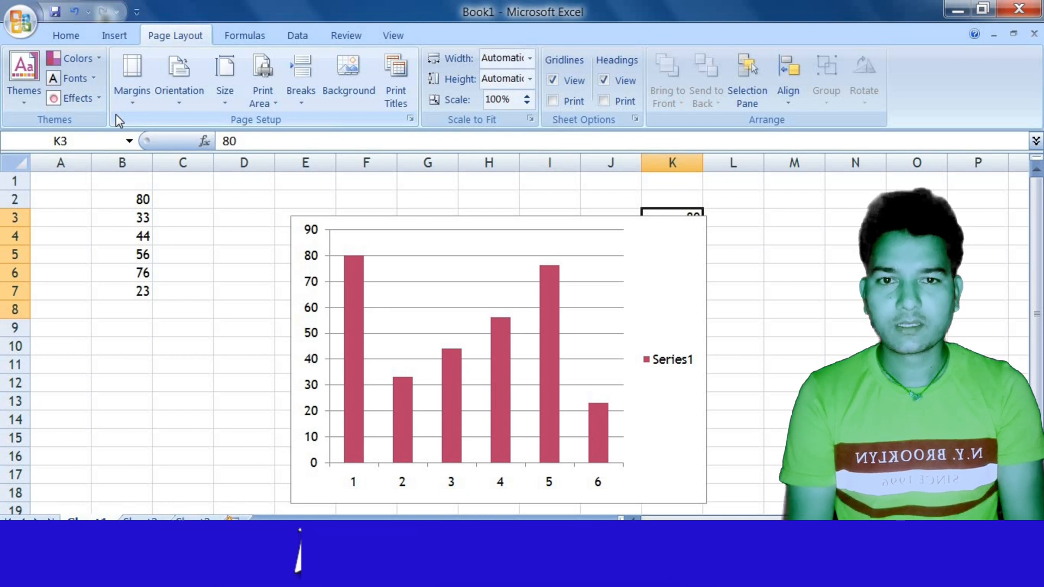
Try the Narrow and Wide page margins on the worksheet and return to the Normal margins.
{"action": "left_click", "coordinate": [131, 82]}
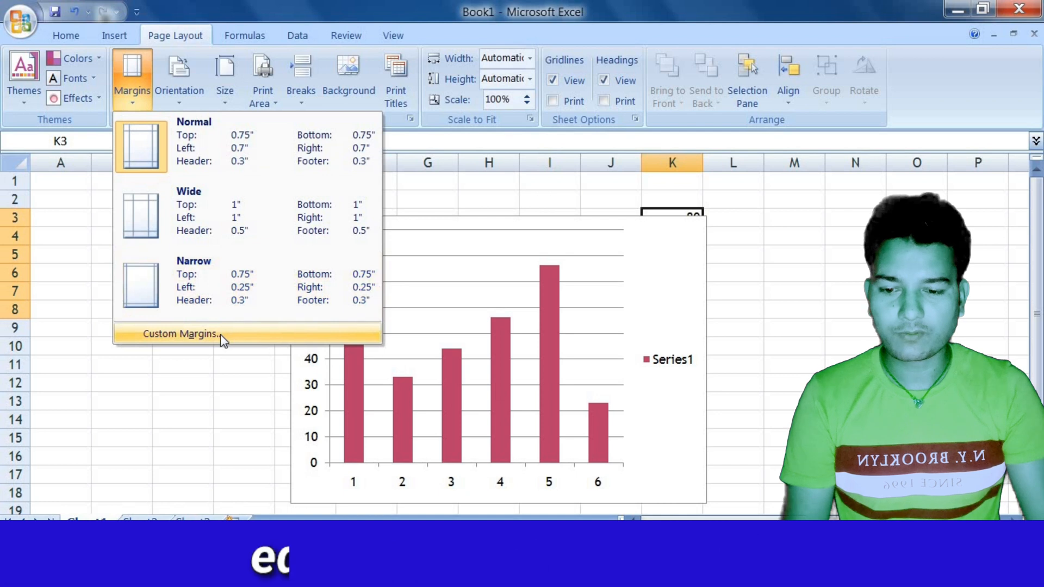
{"action": "left_click", "coordinate": [231, 265]}
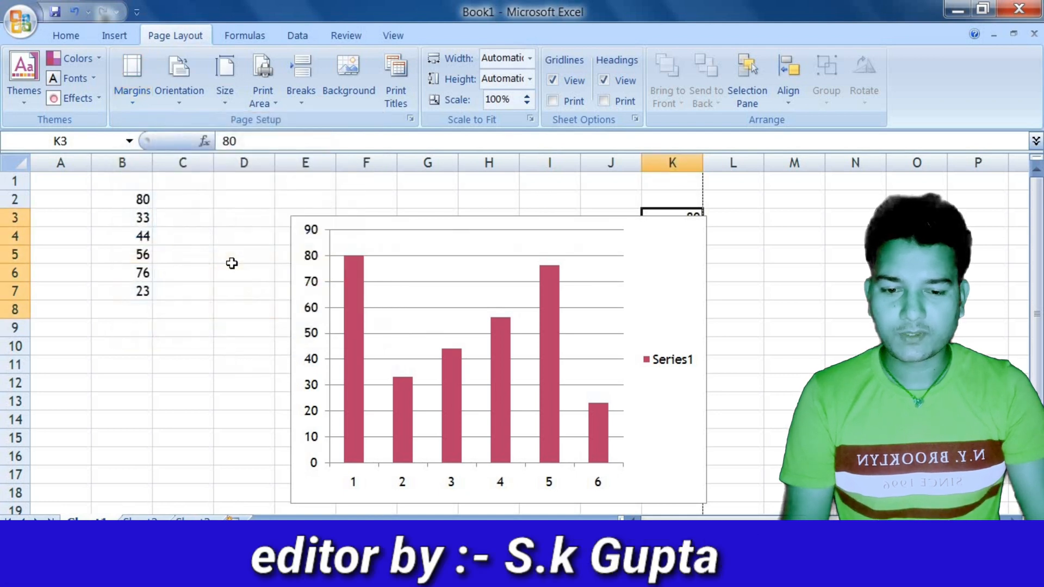
{"action": "left_click", "coordinate": [125, 99]}
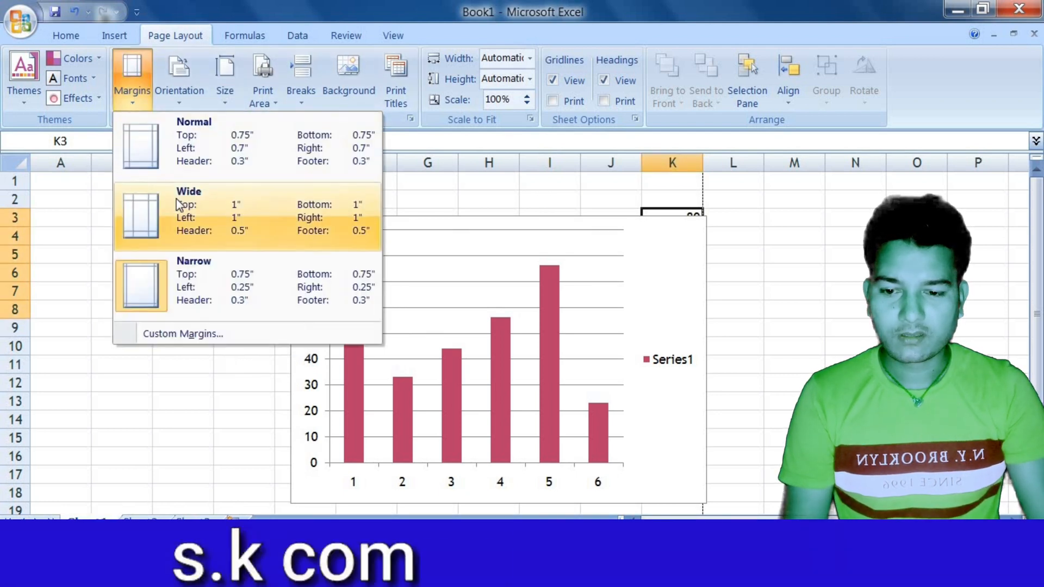
{"action": "left_click", "coordinate": [175, 199]}
{"action": "left_click", "coordinate": [132, 103]}
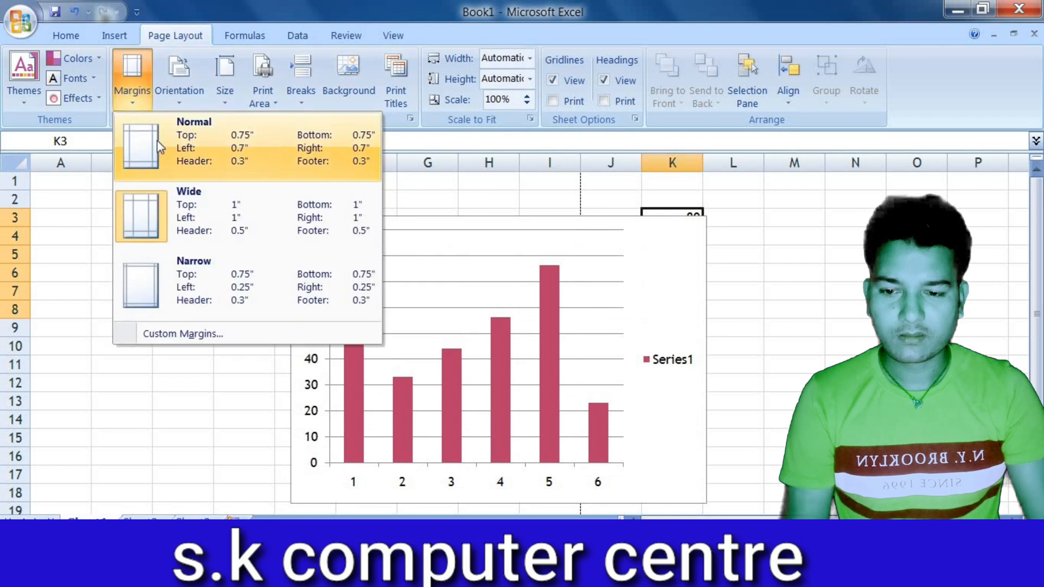
{"action": "left_click", "coordinate": [182, 167]}
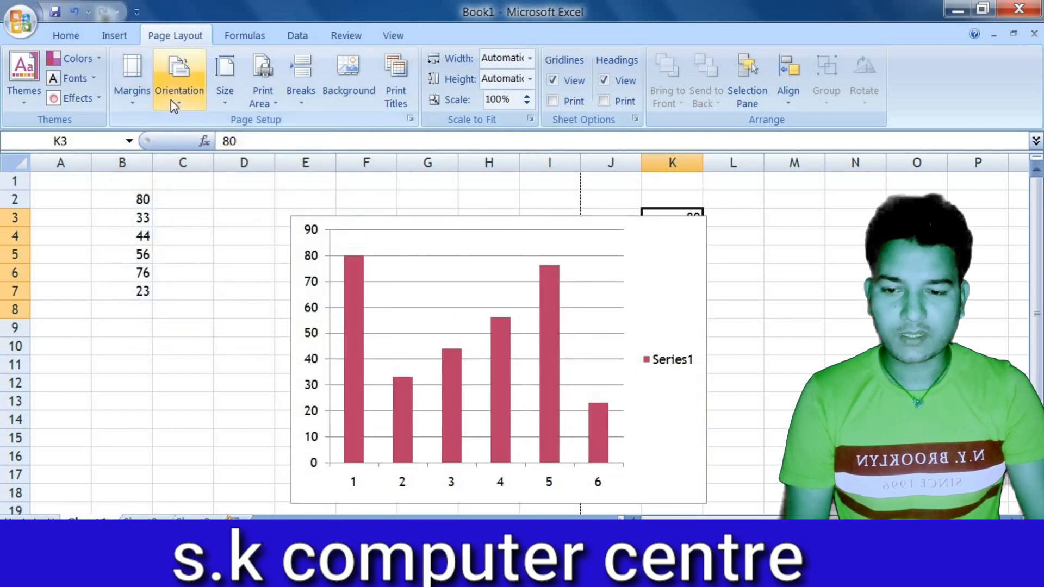
Change the page orientation to Landscape and return it to Portrait.
{"action": "left_click", "coordinate": [171, 100]}
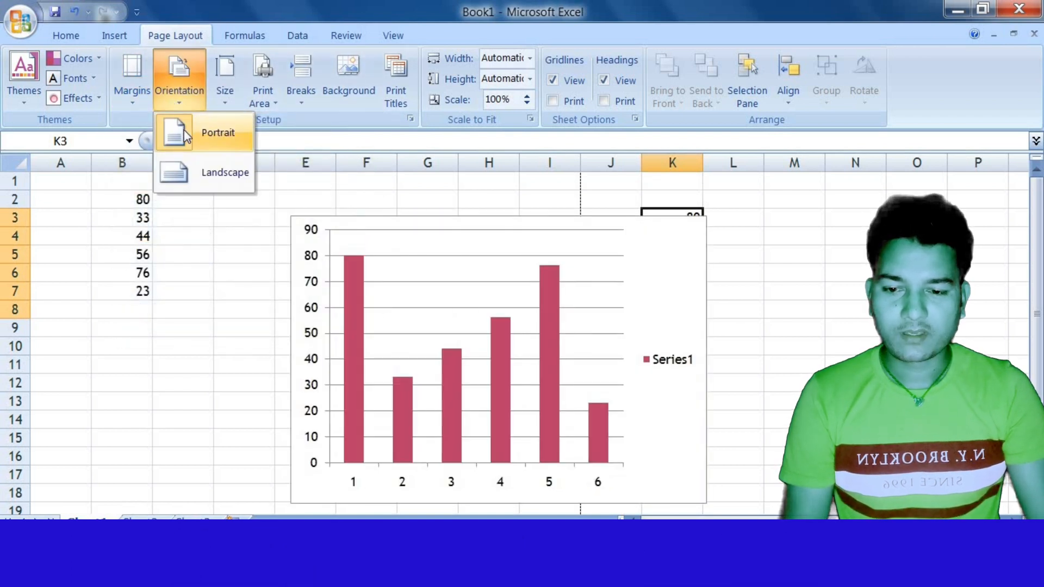
{"action": "left_click", "coordinate": [192, 171]}
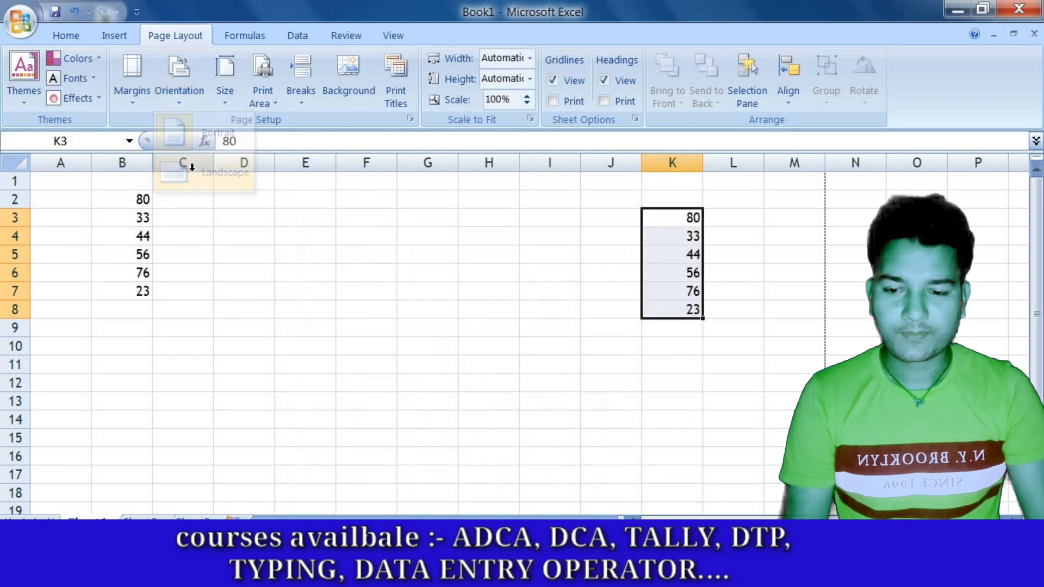
{"action": "left_click", "coordinate": [179, 76]}
{"action": "left_click", "coordinate": [185, 135]}
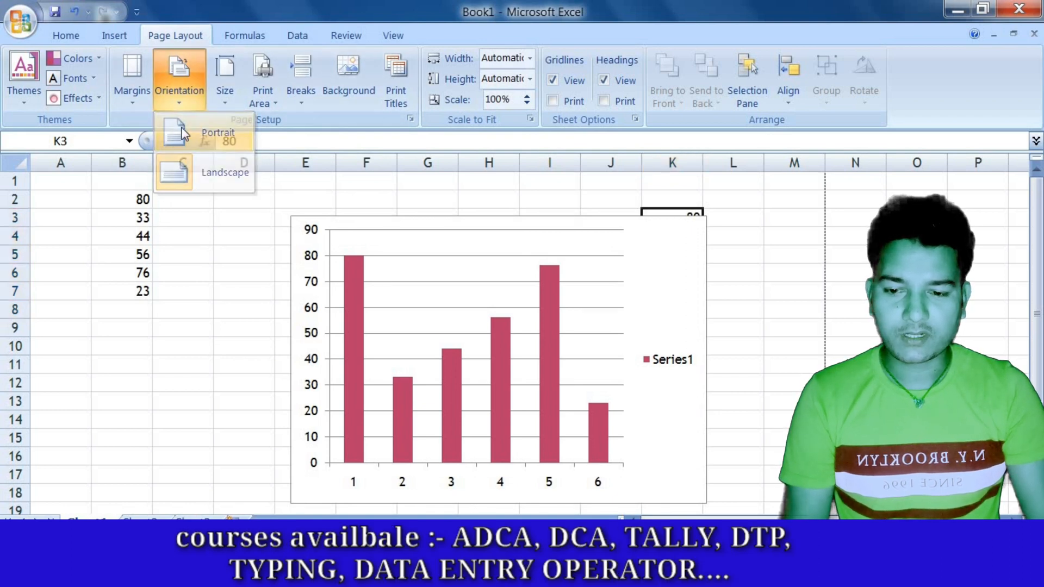
{"action": "left_click", "coordinate": [184, 109]}
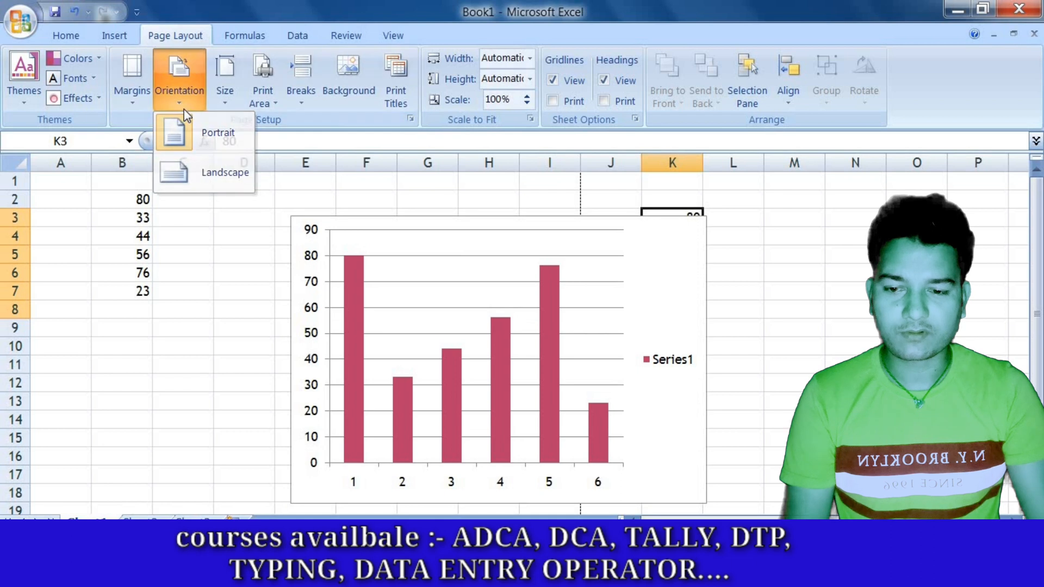
{"action": "left_click", "coordinate": [184, 109]}
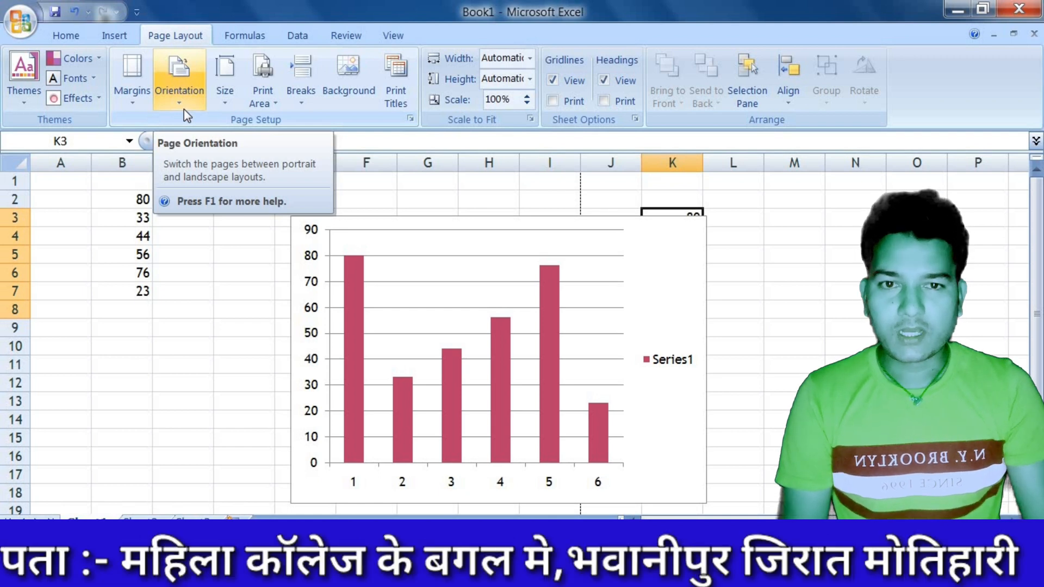
Open the custom margins settings and raise the left page margin to 3.7.
{"action": "left_click", "coordinate": [138, 99]}
{"action": "left_click", "coordinate": [188, 334]}
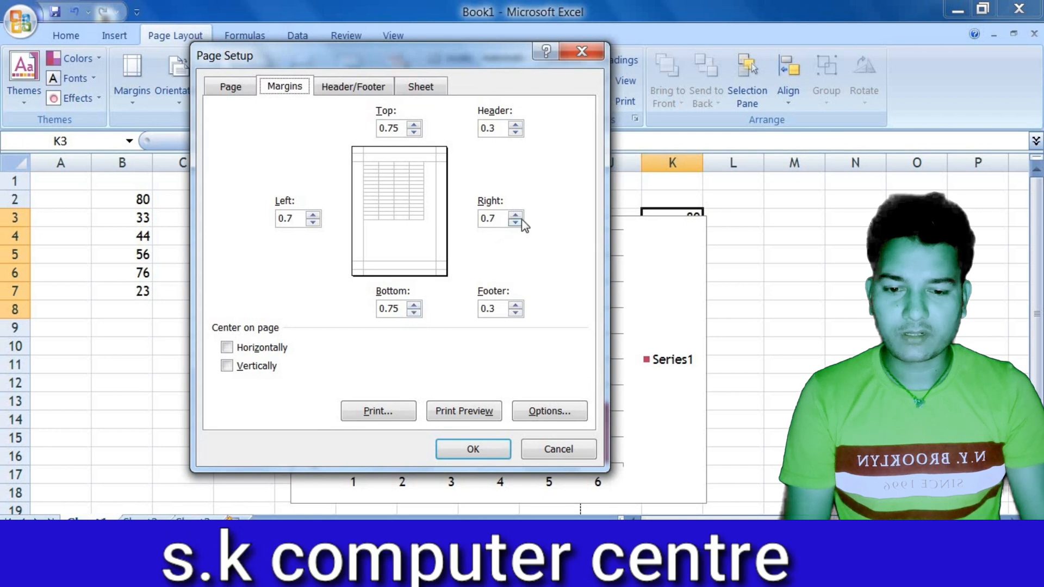
{"action": "left_click", "coordinate": [313, 215]}
{"action": "left_click", "coordinate": [313, 215]}
{"action": "left_click", "coordinate": [313, 215]}
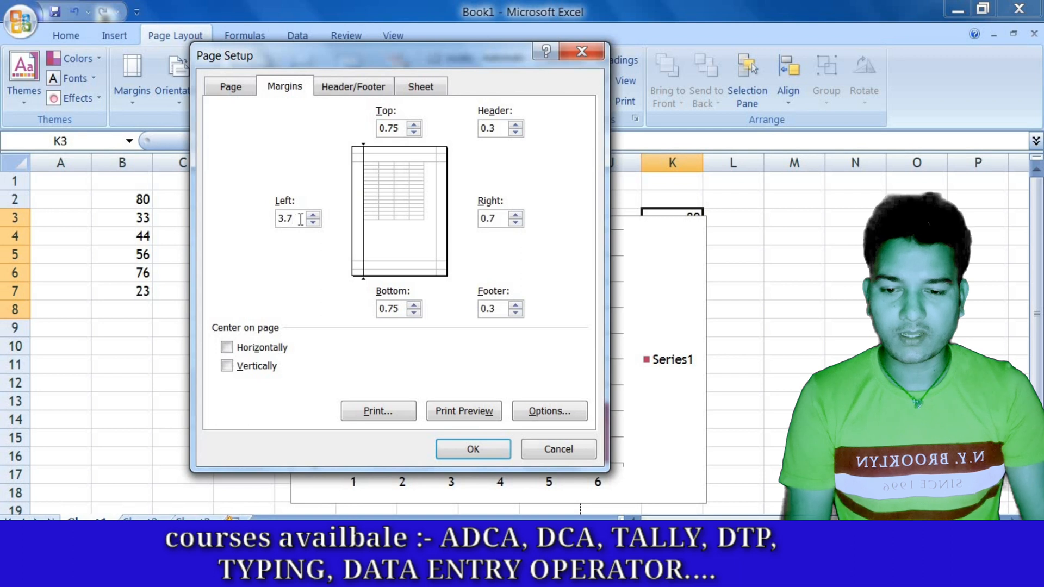
Try left page margins of 12 and 09, dismissing the warning each time.
{"action": "type", "text": "12"}
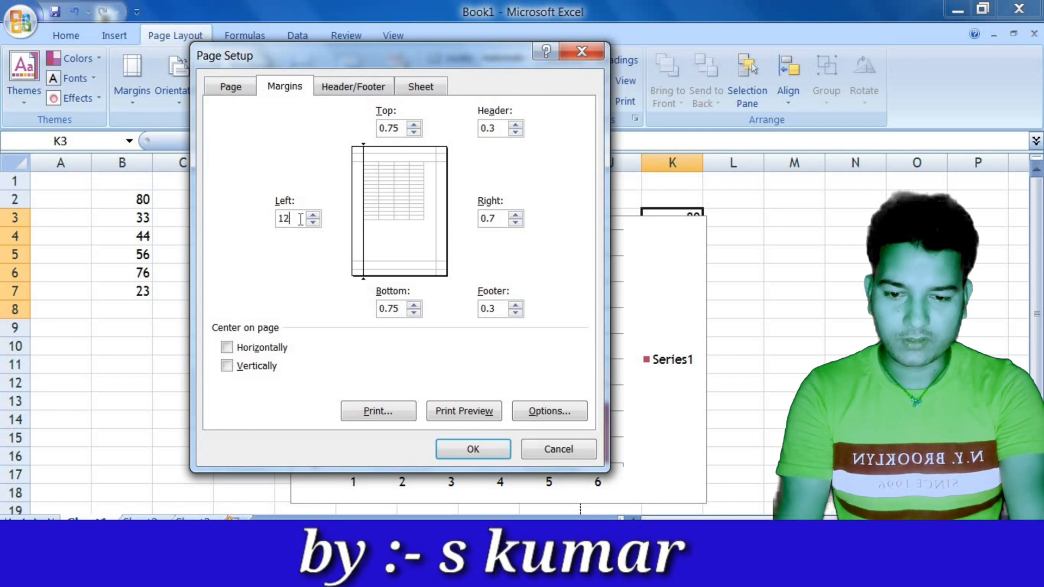
{"action": "key", "text": "Tab"}
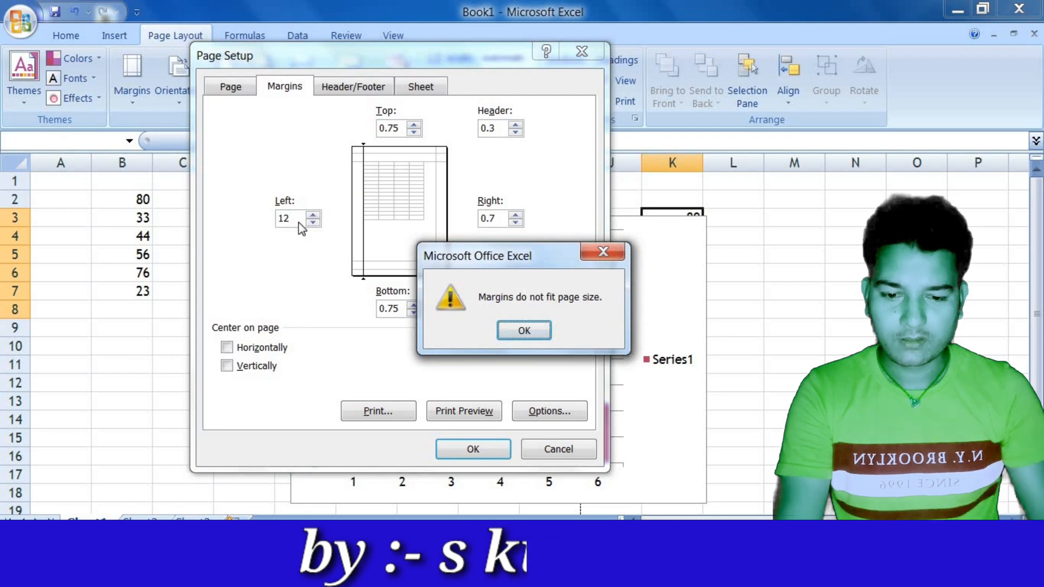
{"action": "left_click", "coordinate": [547, 331]}
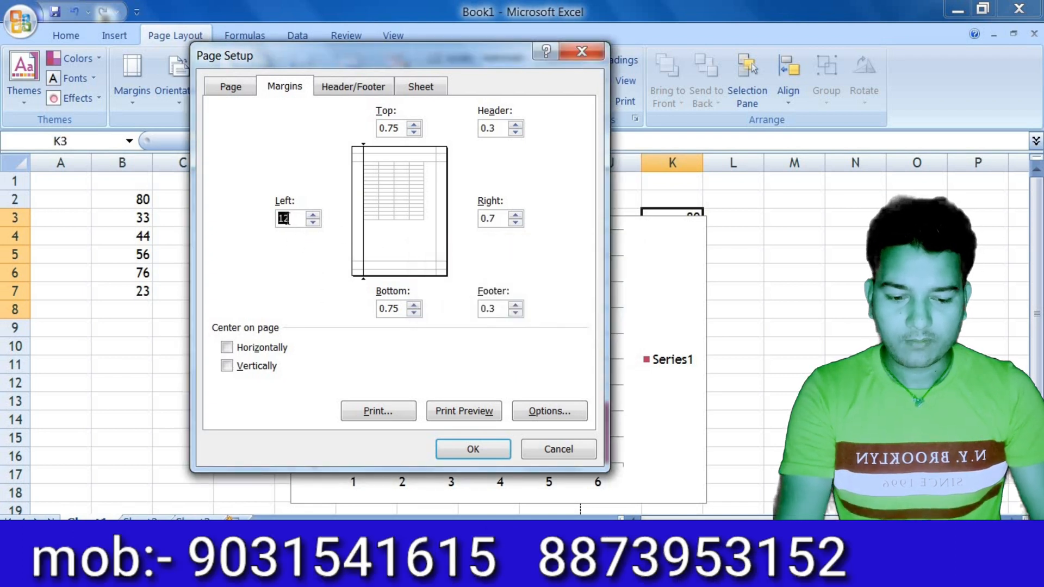
{"action": "type", "text": "09"}
{"action": "key", "text": "Tab"}
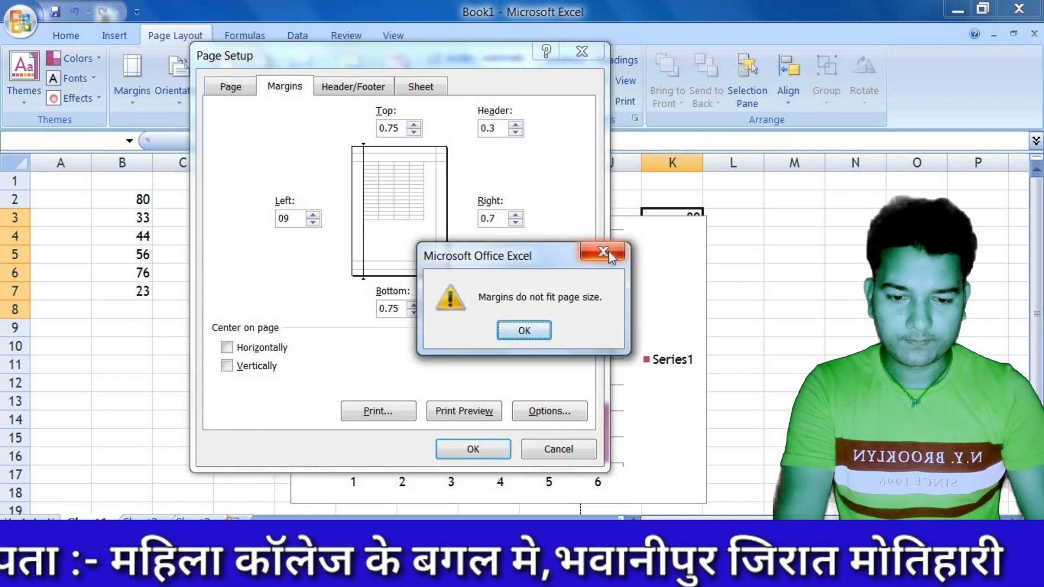
{"action": "left_click", "coordinate": [603, 252]}
Increase the left page margin to 11.75.
{"action": "left_click", "coordinate": [311, 214]}
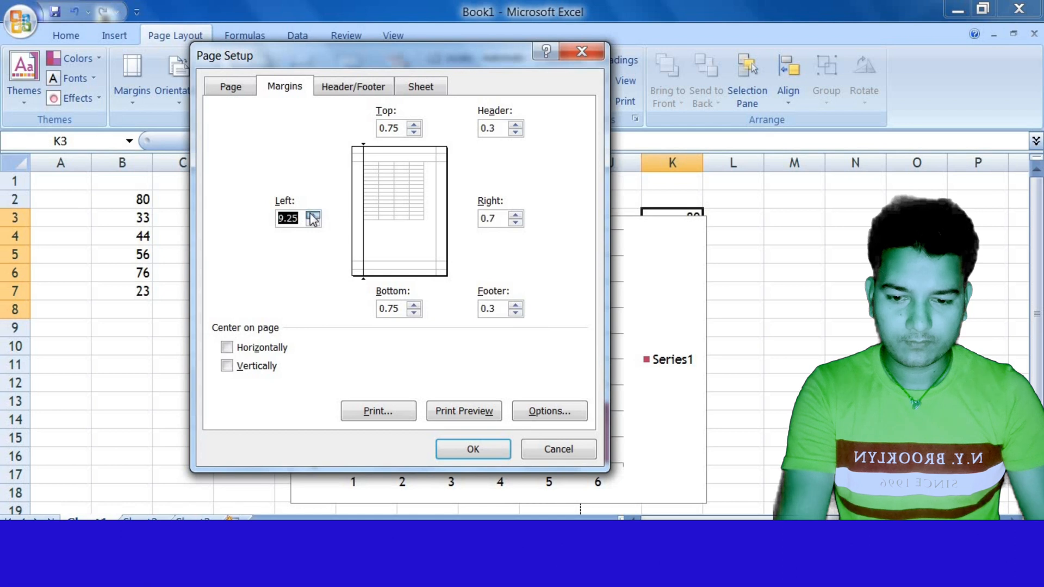
{"action": "left_click", "coordinate": [311, 213]}
{"action": "left_click", "coordinate": [311, 214]}
{"action": "left_click", "coordinate": [311, 214]}
{"action": "left_click", "coordinate": [311, 213]}
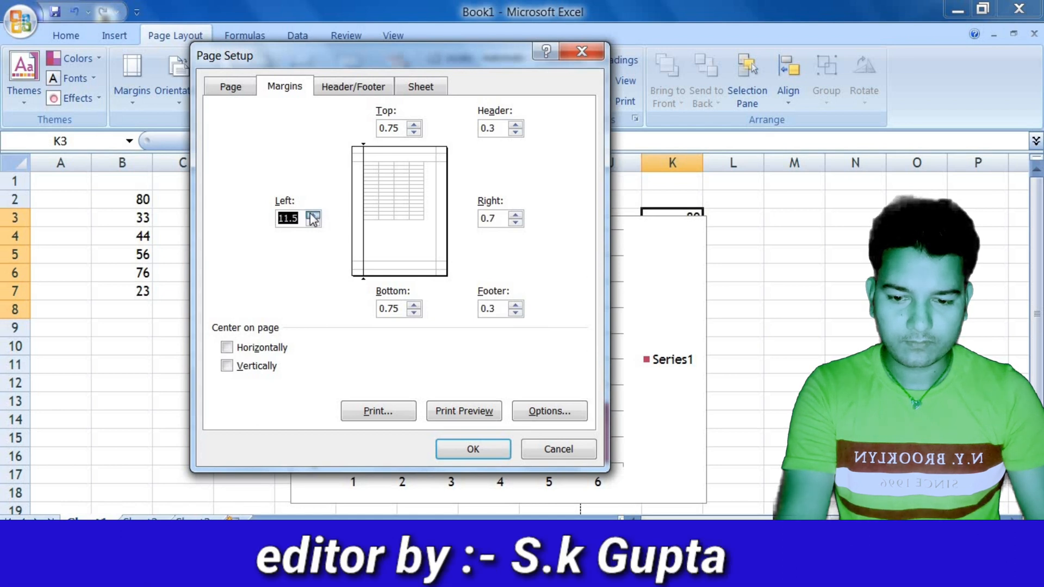
Increase the right page margin to 3.2.
{"action": "left_click", "coordinate": [517, 215]}
{"action": "left_click", "coordinate": [516, 215]}
{"action": "left_click", "coordinate": [517, 215]}
{"action": "left_click", "coordinate": [517, 216]}
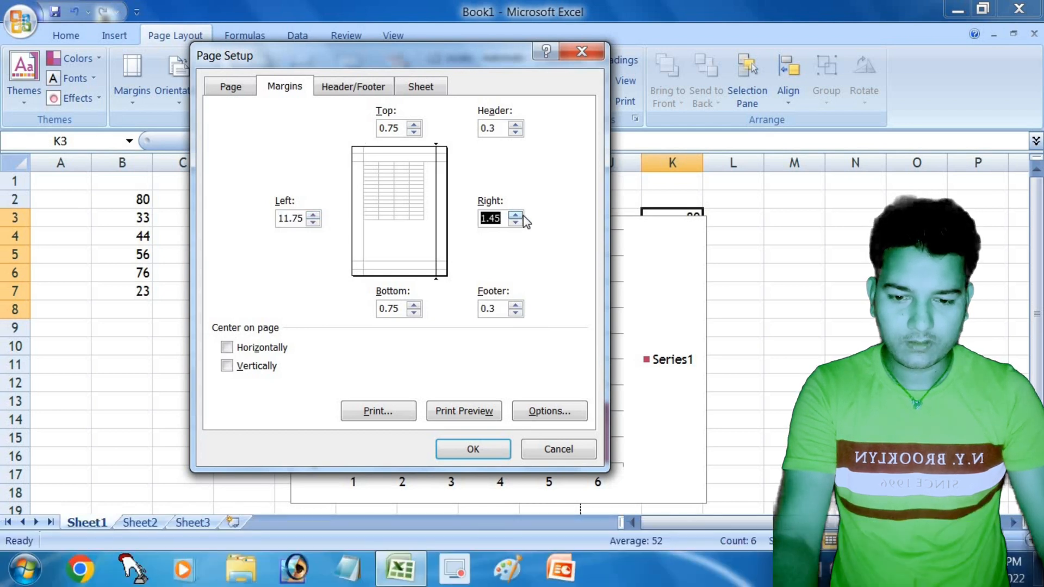
{"action": "left_click", "coordinate": [517, 216]}
{"action": "left_click", "coordinate": [517, 215]}
{"action": "left_click", "coordinate": [517, 215]}
{"action": "left_click", "coordinate": [516, 215]}
{"action": "left_click", "coordinate": [517, 216]}
{"action": "left_click", "coordinate": [516, 215]}
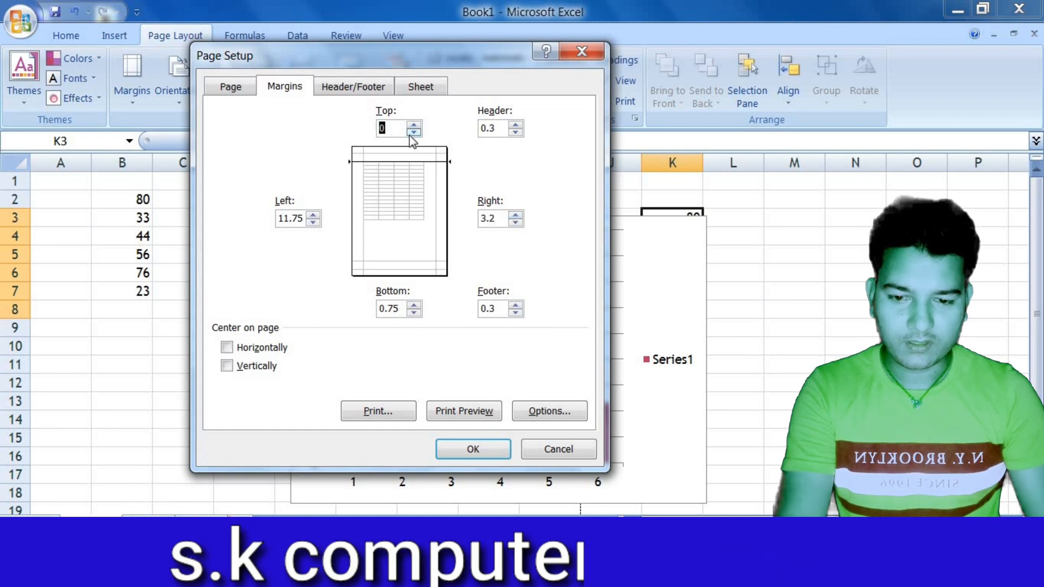
Set the top page margin to 2.75 and the header margin to 3.8.
{"action": "left_click", "coordinate": [413, 125]}
{"action": "left_click", "coordinate": [414, 125]}
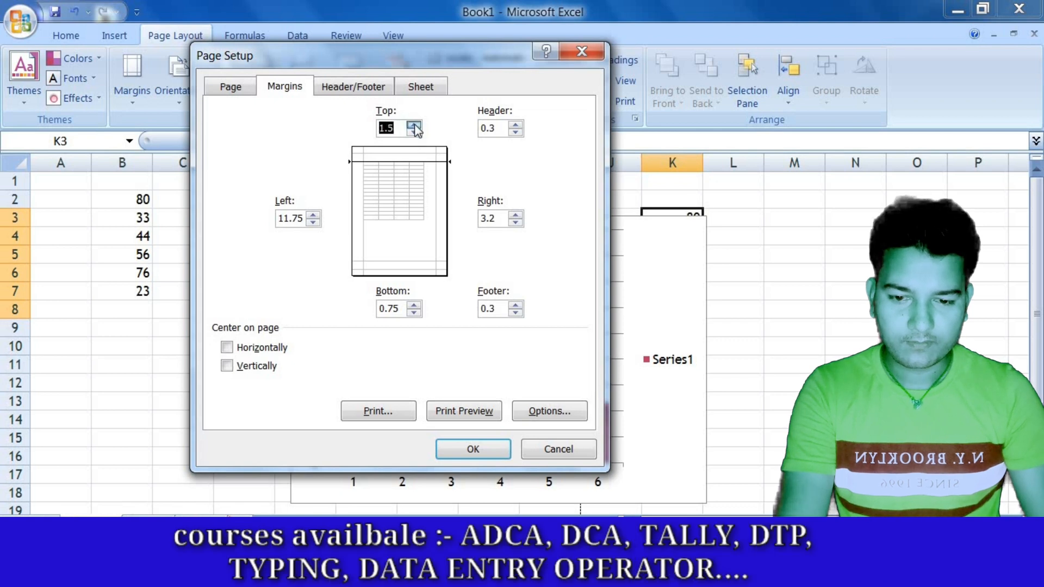
{"action": "left_click", "coordinate": [515, 125]}
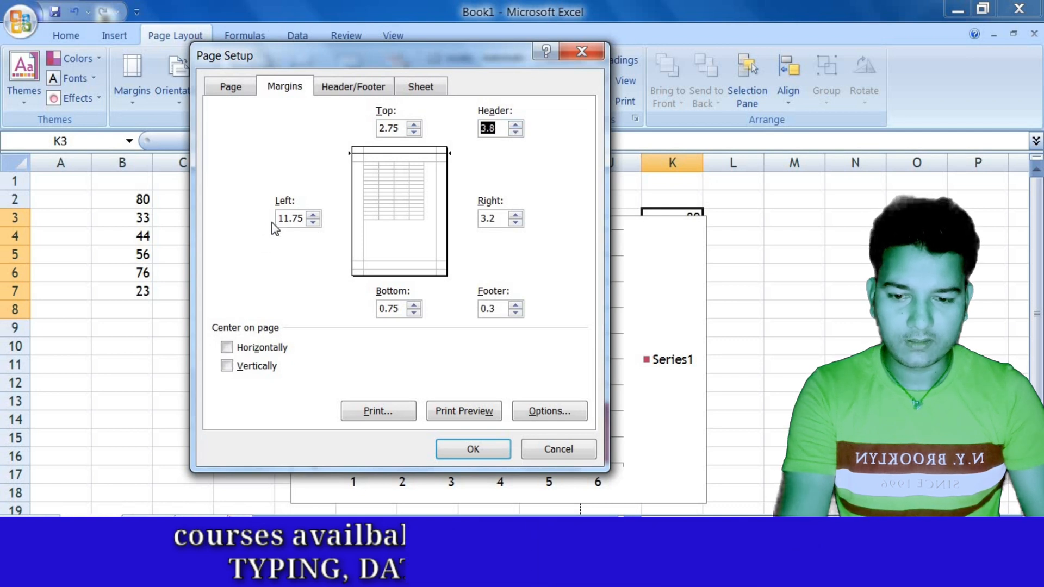
Try a left page margin of 12.05, dismiss the warning and raise the margin to 13.05.
{"action": "left_click", "coordinate": [291, 220]}
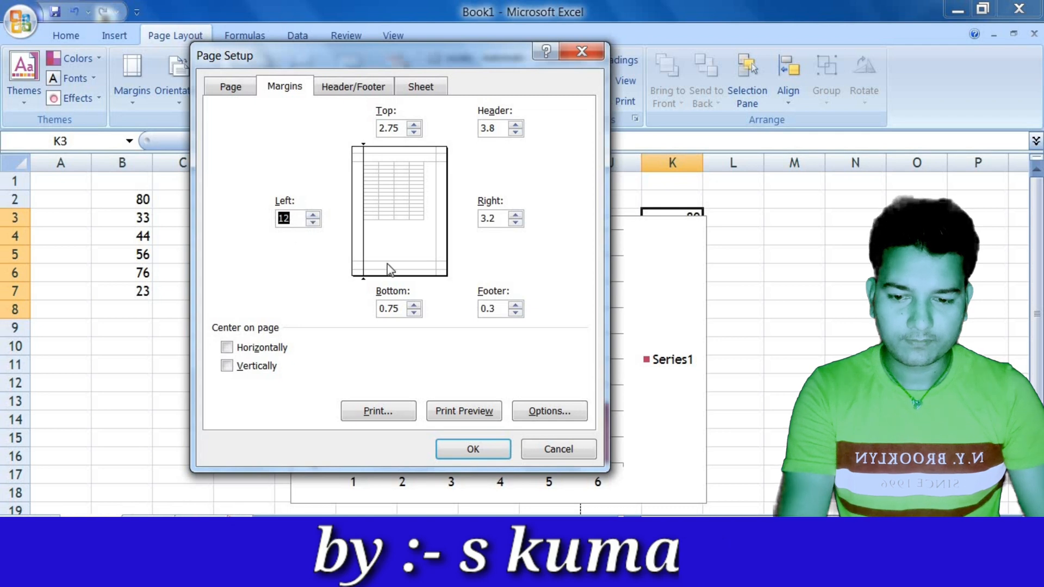
{"action": "type", "text": "12"}
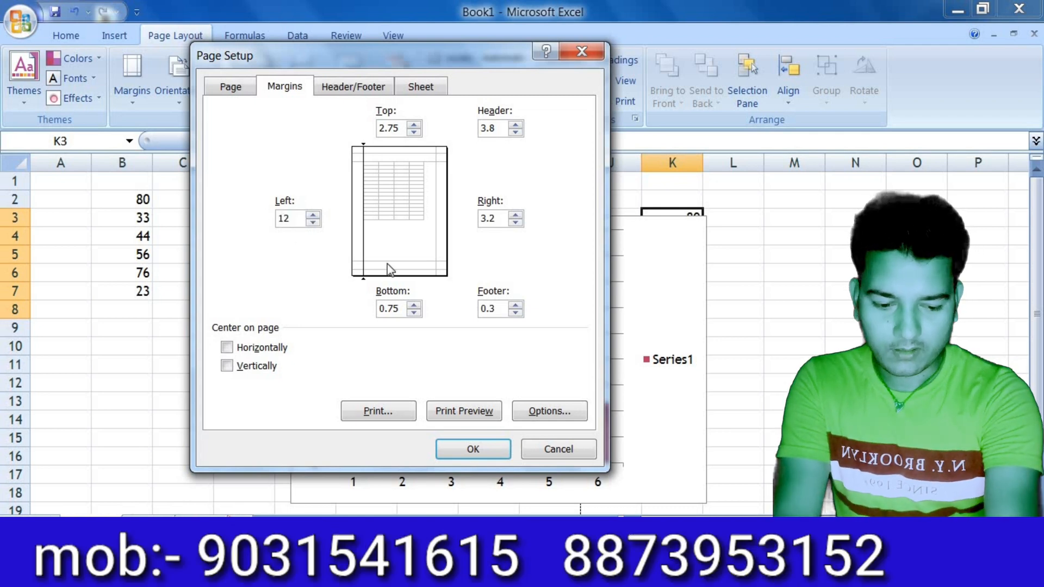
{"action": "type", "text": ".5"}
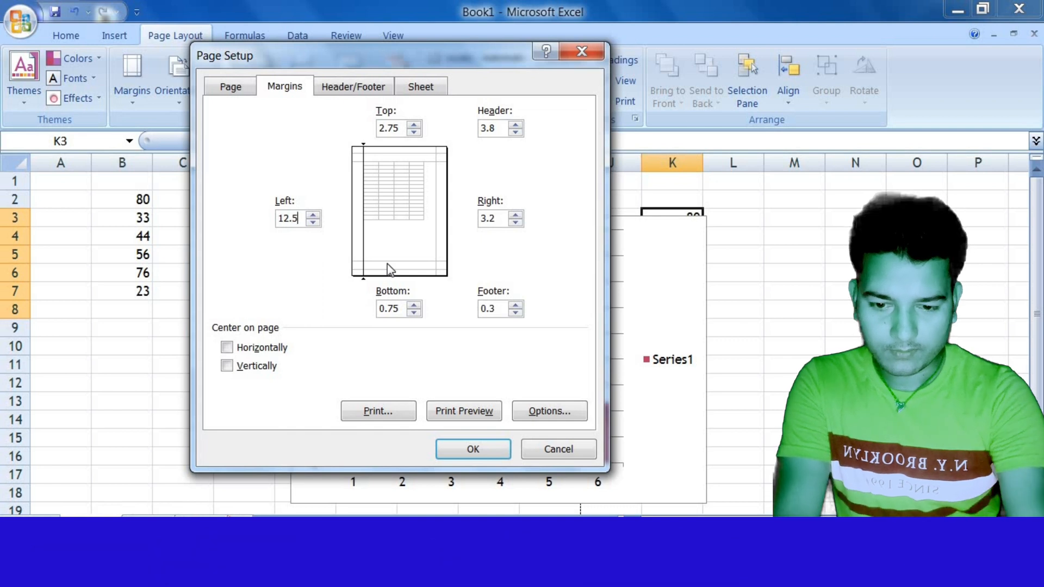
{"action": "key", "text": "BackSpace"}
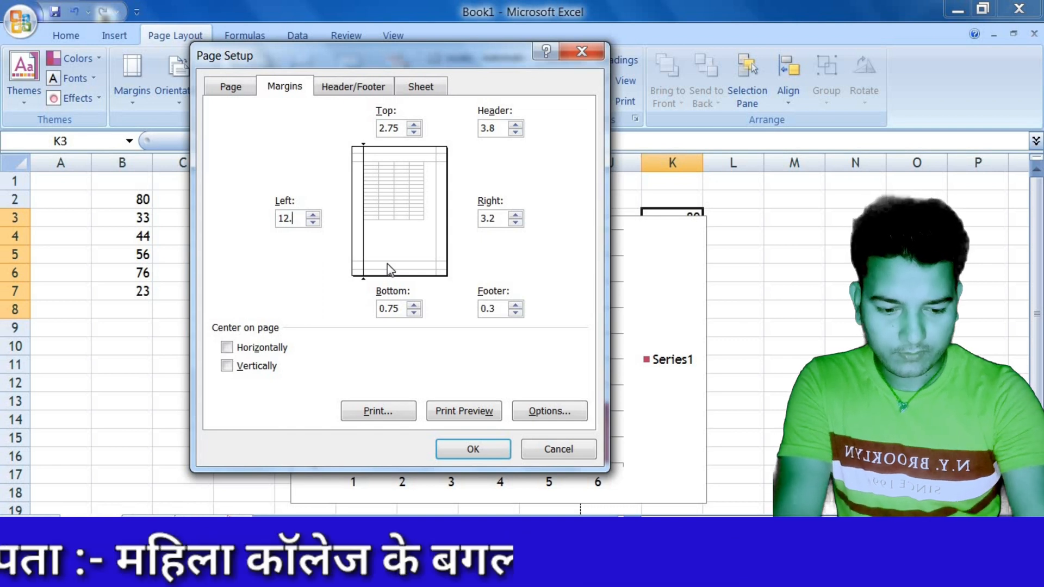
{"action": "type", "text": "05"}
{"action": "key", "text": "Return"}
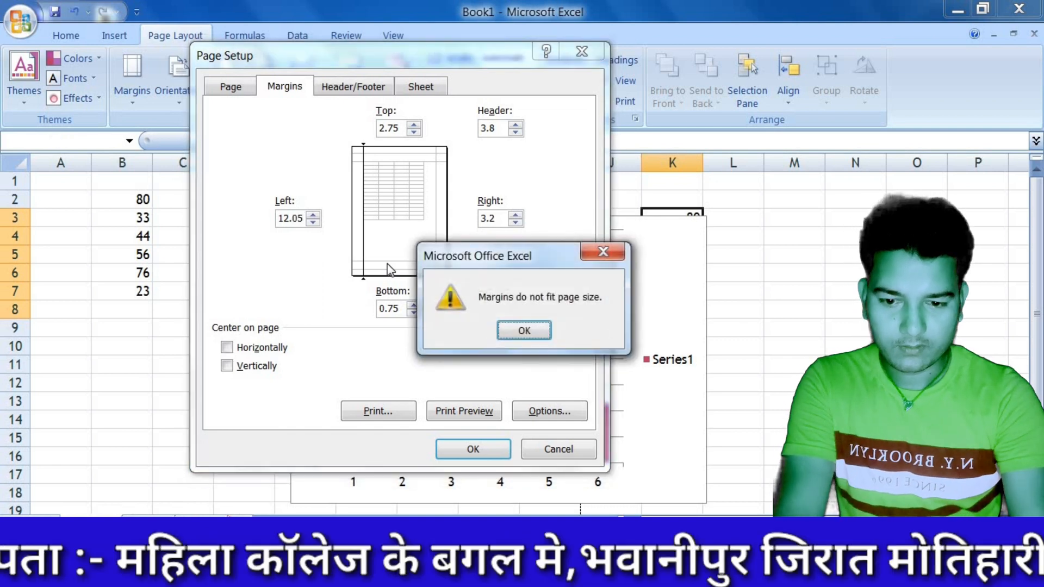
{"action": "key", "text": "Return"}
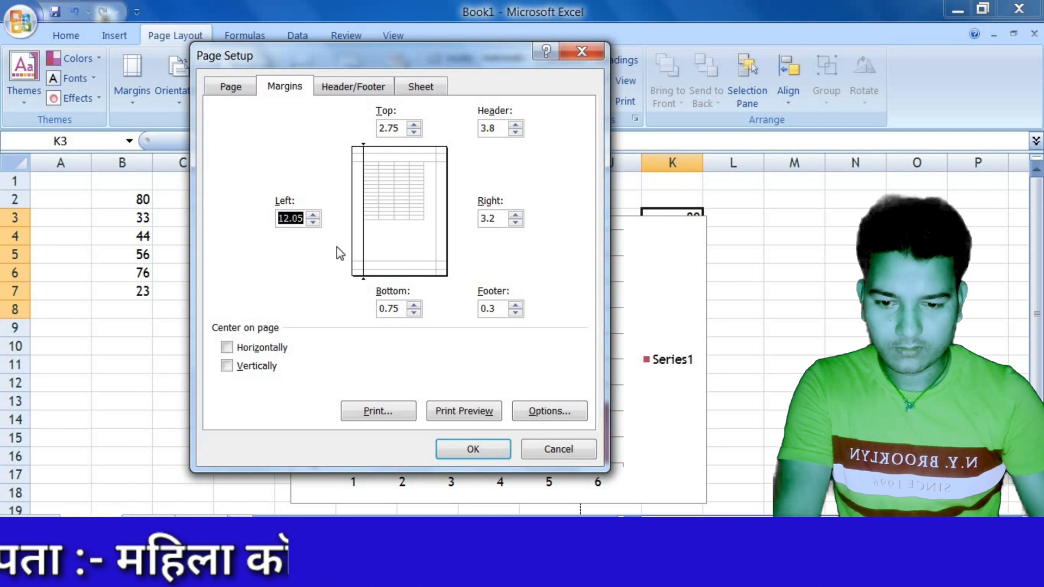
{"action": "left_click", "coordinate": [314, 215]}
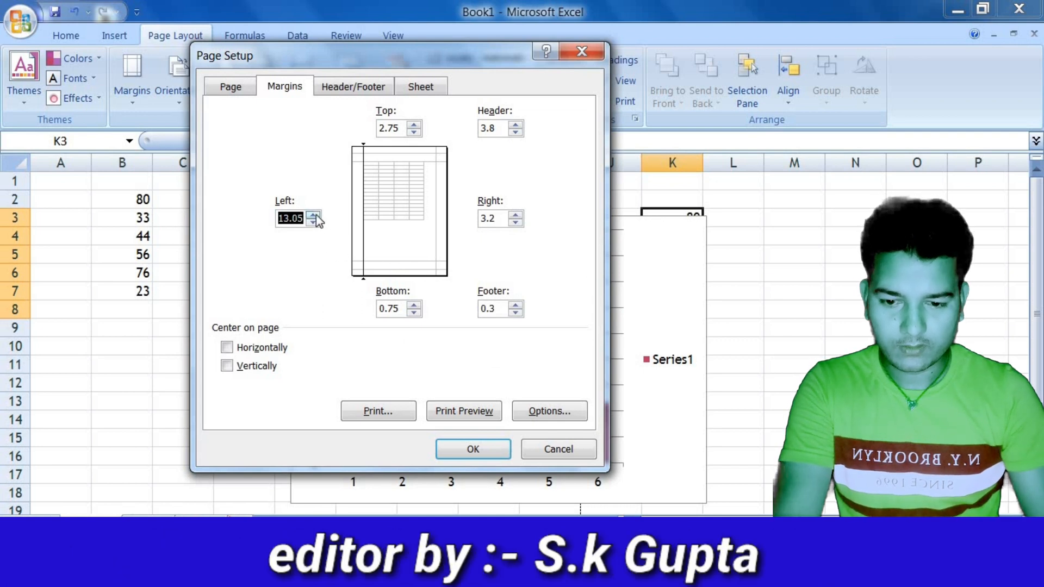
Try a left page margin of 13.55, lower it to 12.3 and dismiss the margin warning.
{"action": "left_click", "coordinate": [314, 215]}
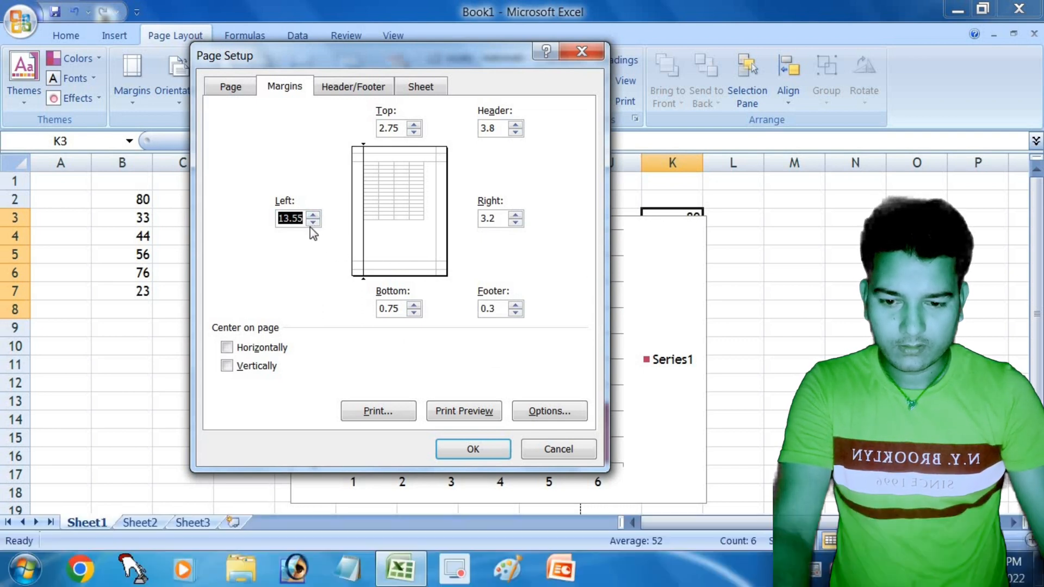
{"action": "left_click", "coordinate": [310, 225]}
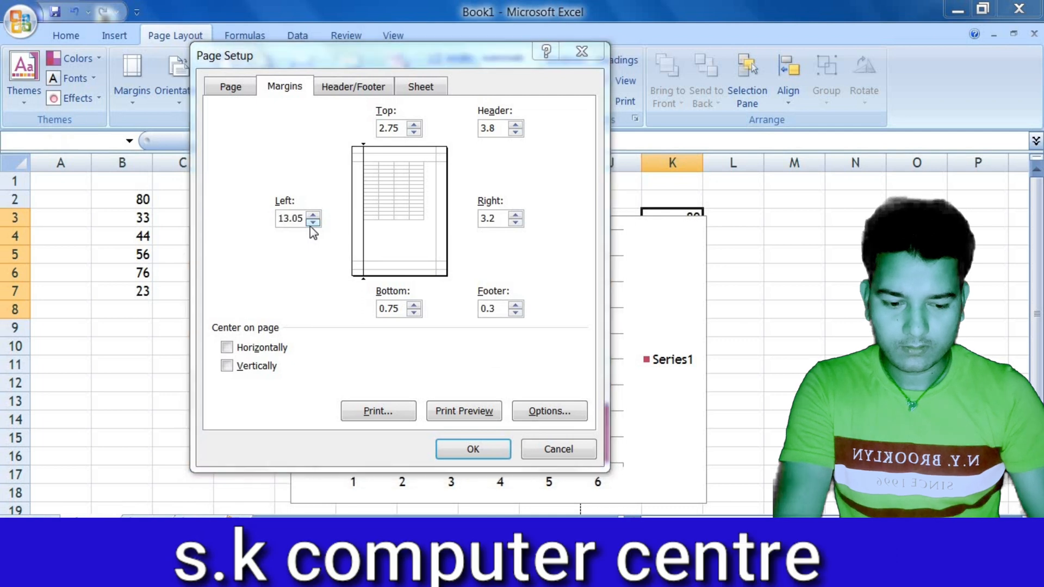
{"action": "key", "text": "Return"}
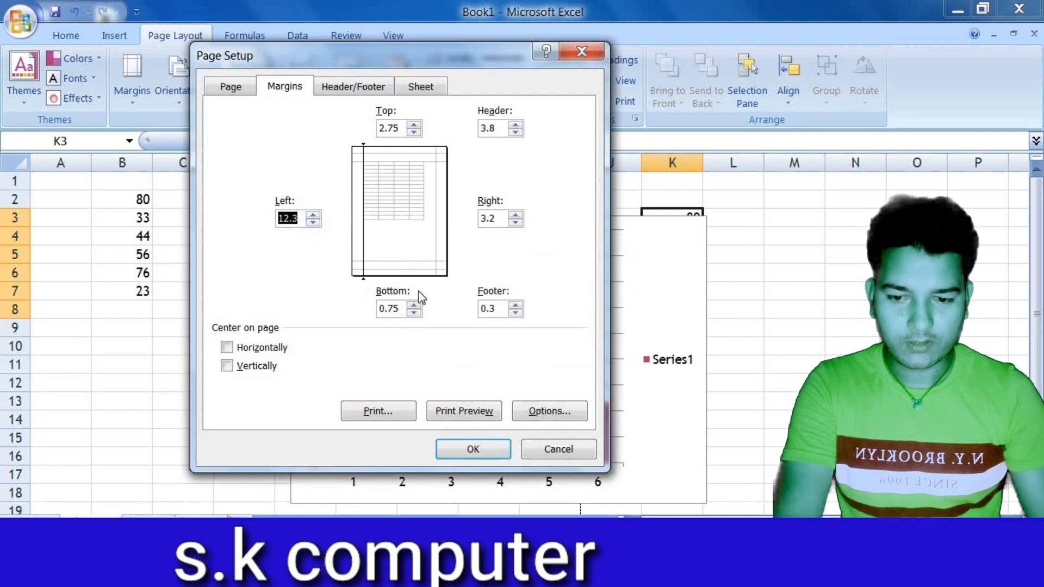
Raise the bottom page margin to 2, try to apply the margins and dismiss the warning.
{"action": "left_click", "coordinate": [413, 305]}
{"action": "left_click", "coordinate": [413, 305]}
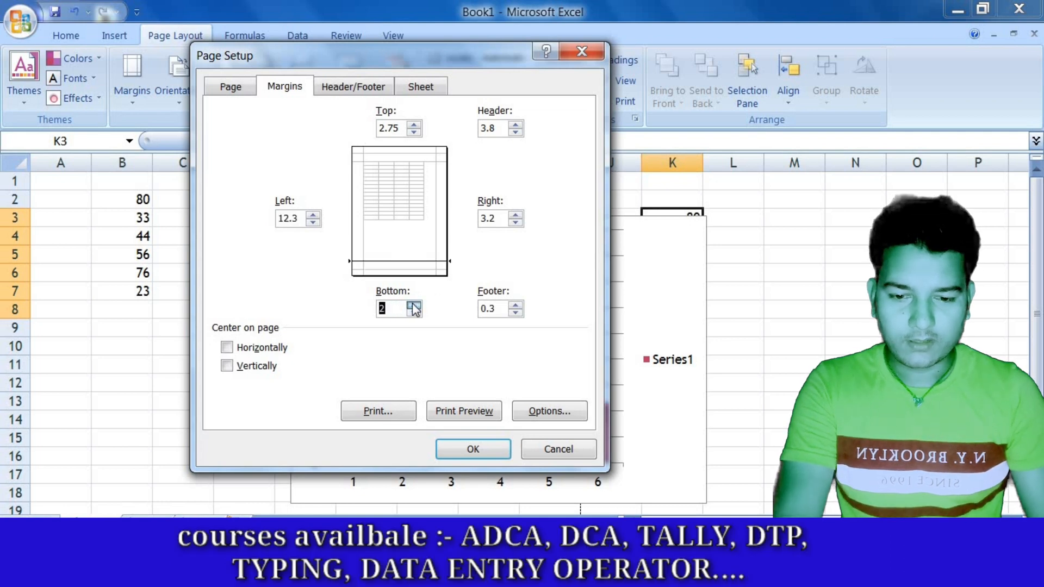
{"action": "left_click", "coordinate": [474, 449]}
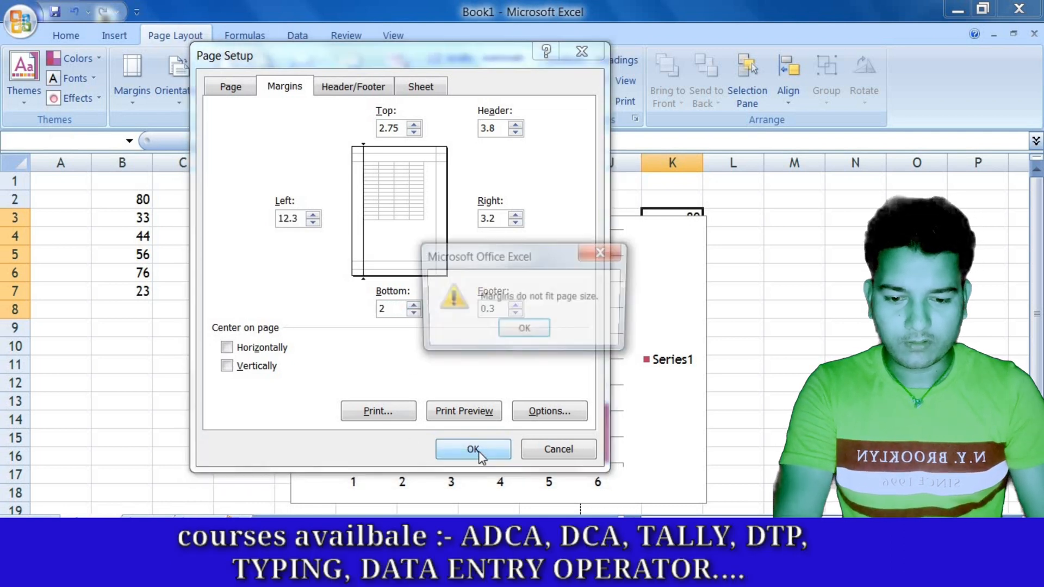
{"action": "left_click", "coordinate": [523, 330]}
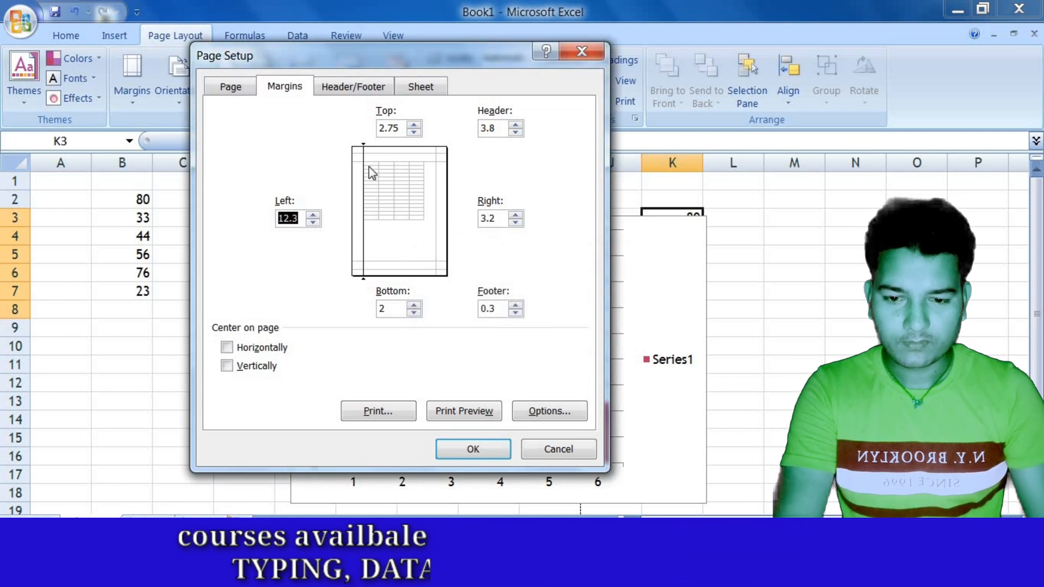
Try to switch to the page settings, dismiss the warning and close Page Setup without applying the margins.
{"action": "left_click", "coordinate": [229, 87]}
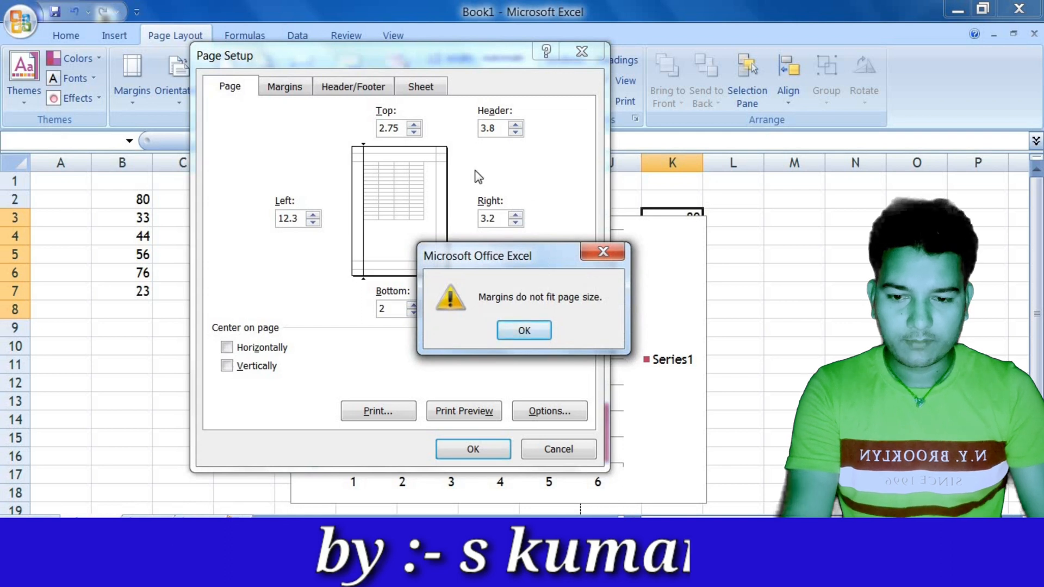
{"action": "key", "text": "Return"}
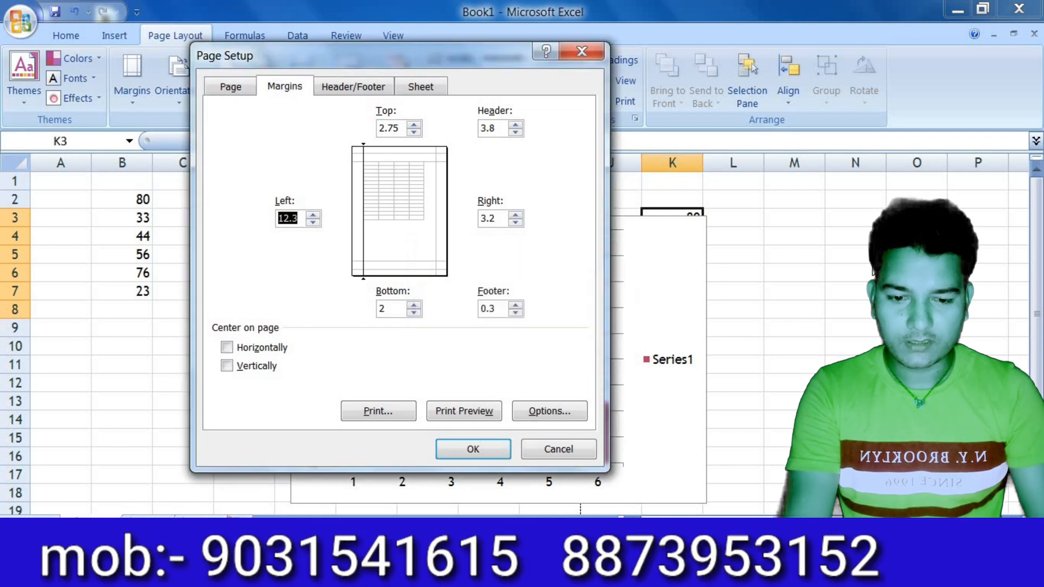
{"action": "left_click", "coordinate": [579, 54]}
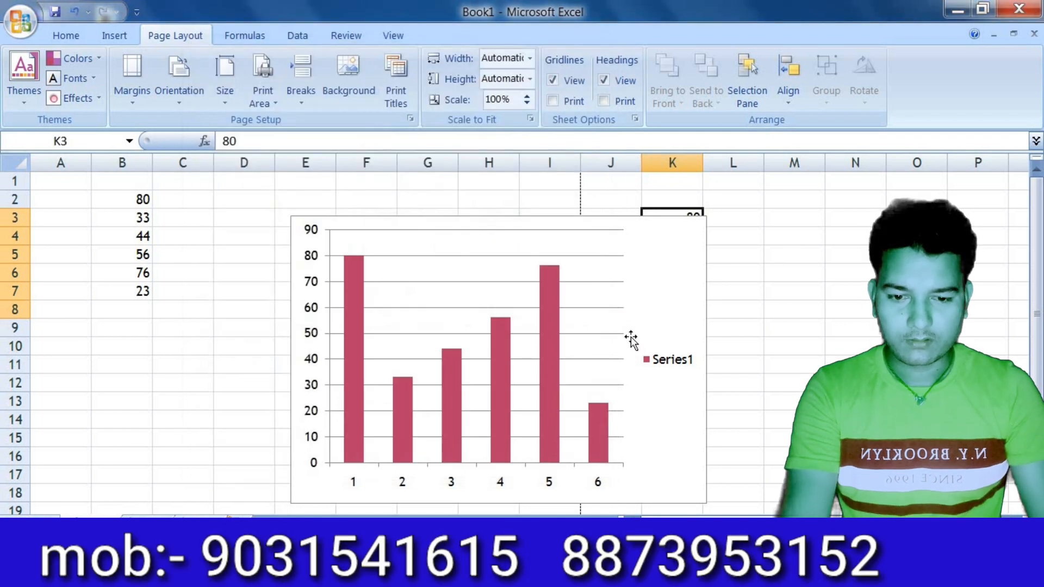
Clear all the data from the worksheet and delete the chart.
{"action": "key", "text": "ctrl+a"}
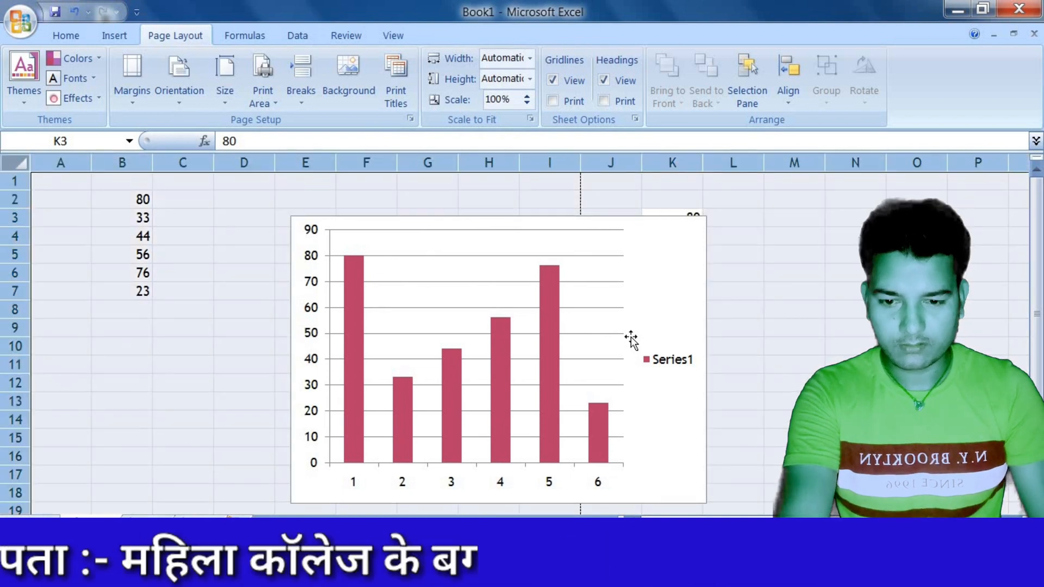
{"action": "key", "text": "Delete"}
{"action": "left_click", "coordinate": [631, 340]}
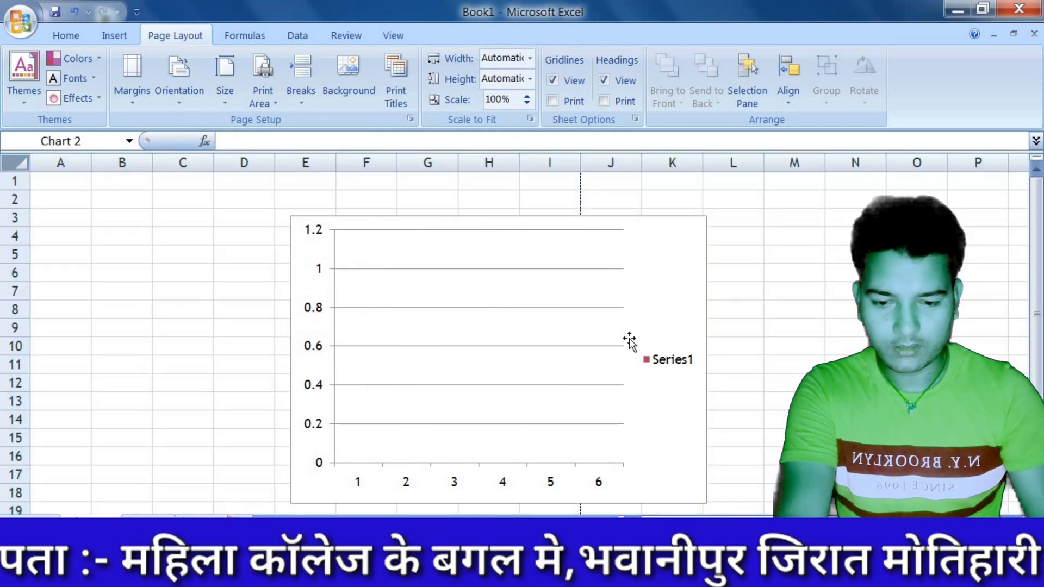
{"action": "key", "text": "Delete"}
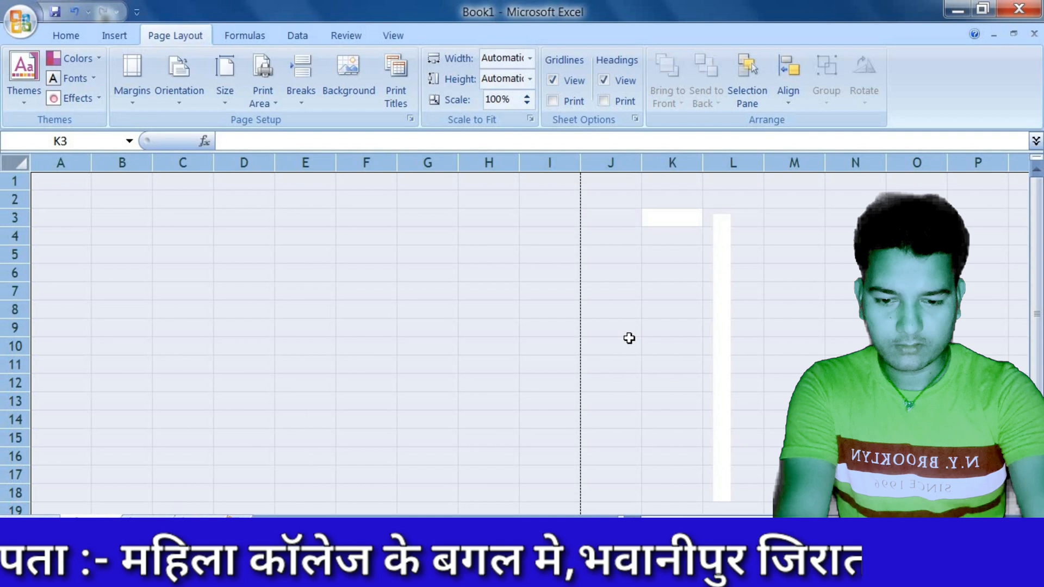
{"action": "left_click", "coordinate": [363, 326]}
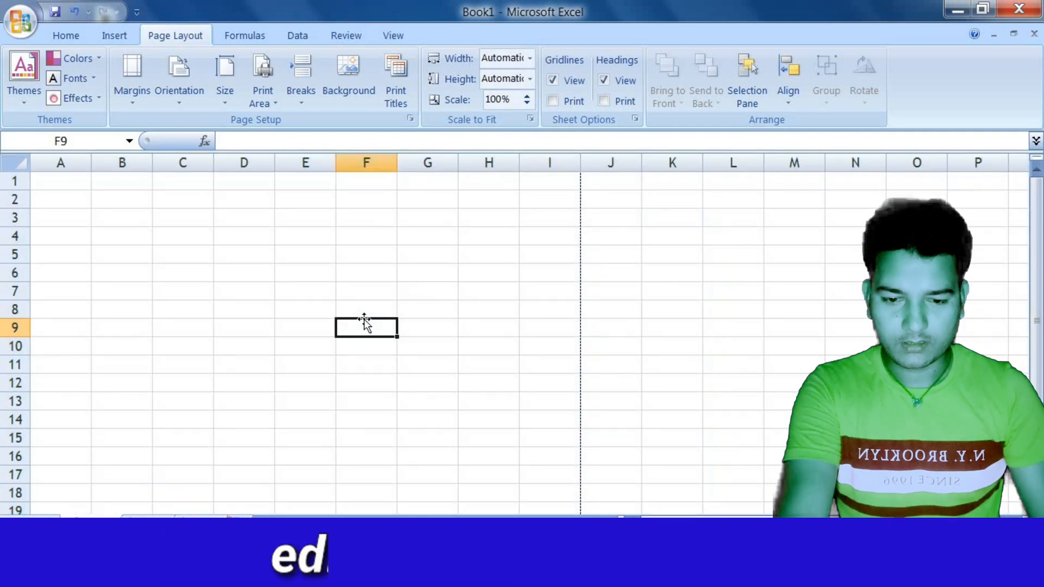
Increase the left page margin to 1.95 in the custom margin settings and apply it.
{"action": "left_click", "coordinate": [223, 95]}
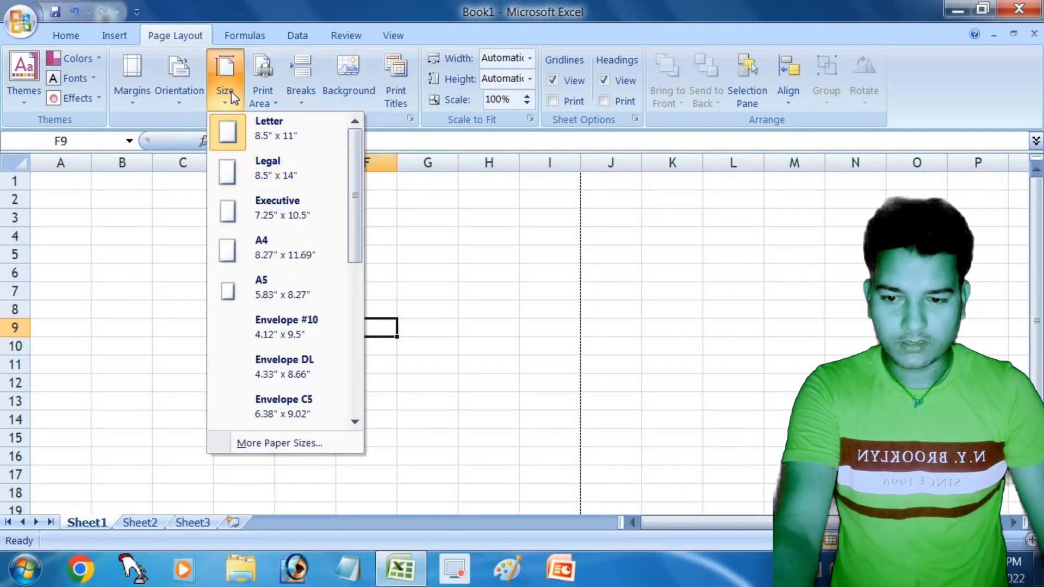
{"action": "left_click", "coordinate": [132, 82]}
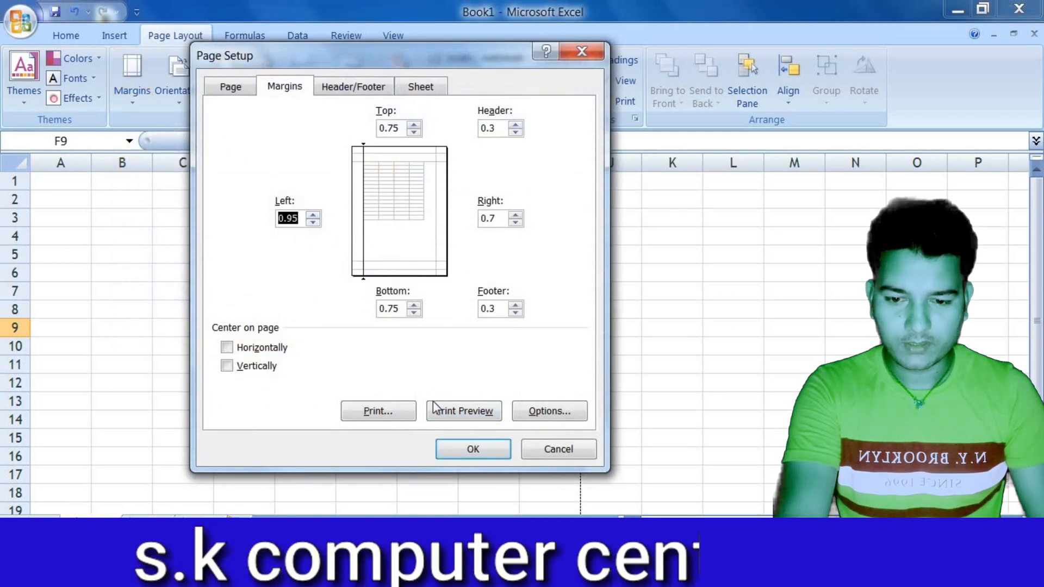
{"action": "left_click", "coordinate": [472, 449]}
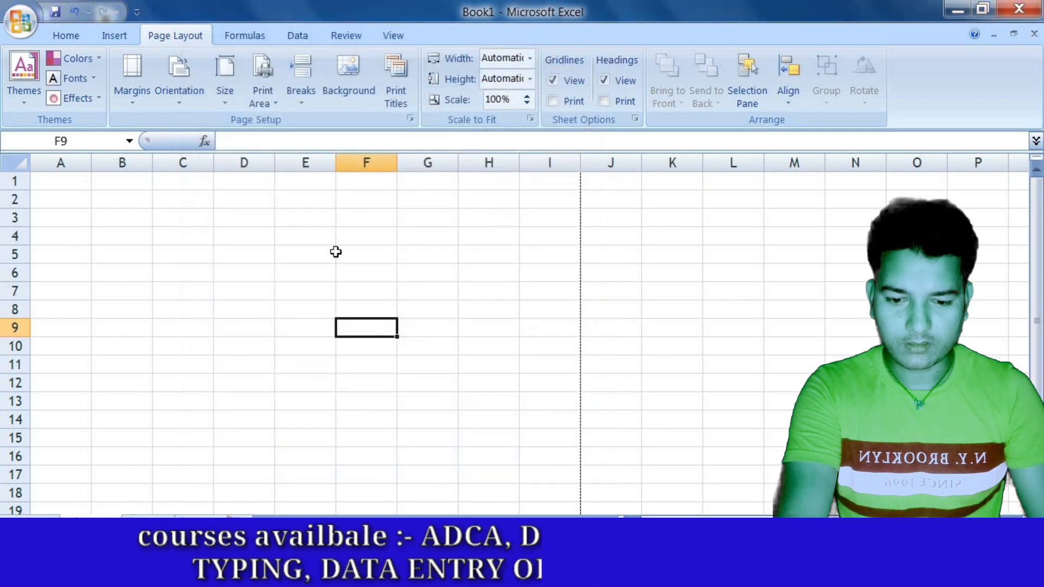
{"action": "left_click", "coordinate": [142, 104]}
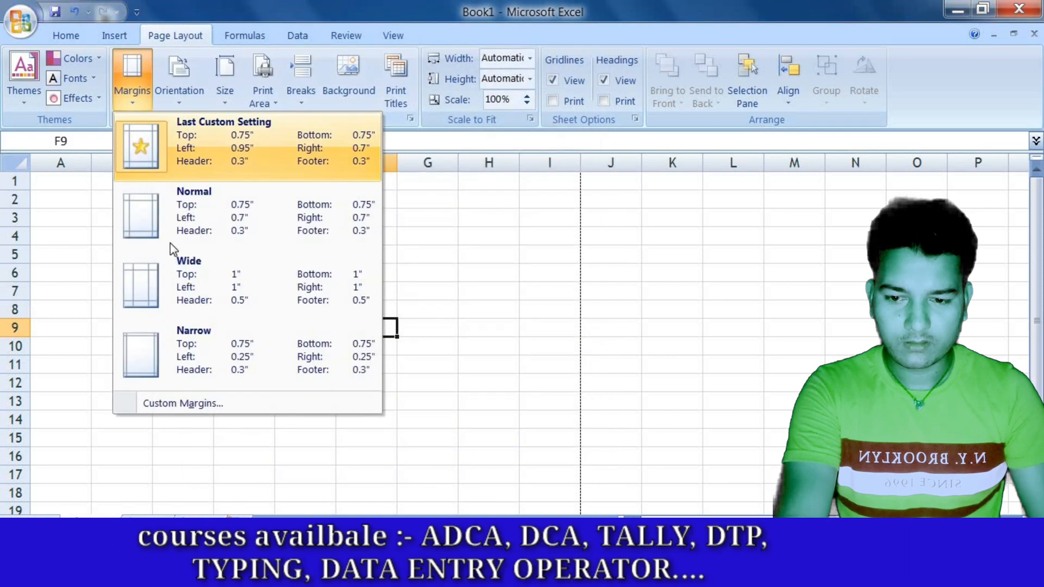
{"action": "left_click", "coordinate": [205, 403]}
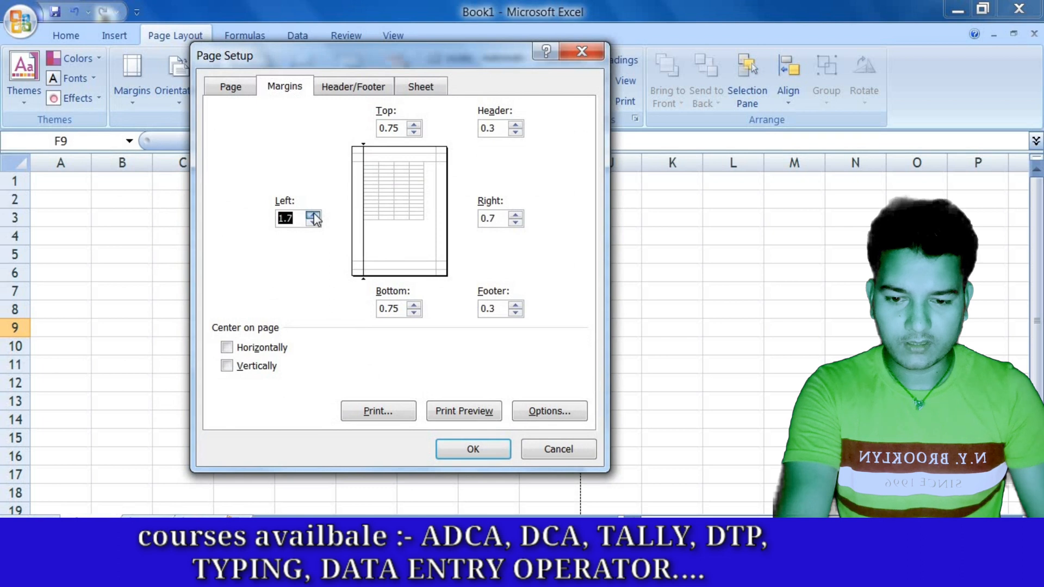
{"action": "left_click", "coordinate": [474, 456]}
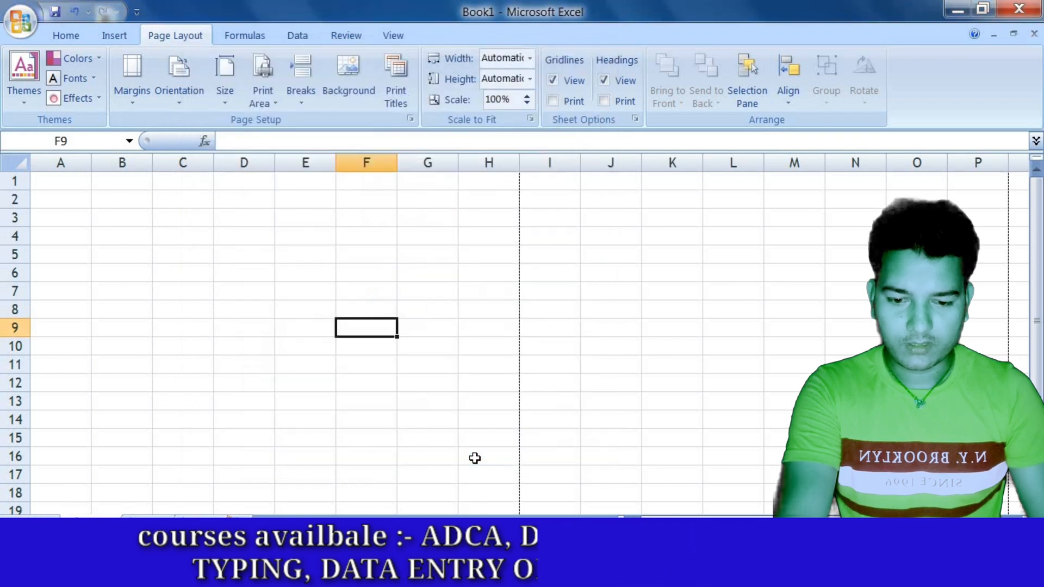
Change the left page margin to 4.95 in the custom margin settings and apply it.
{"action": "left_click", "coordinate": [131, 106]}
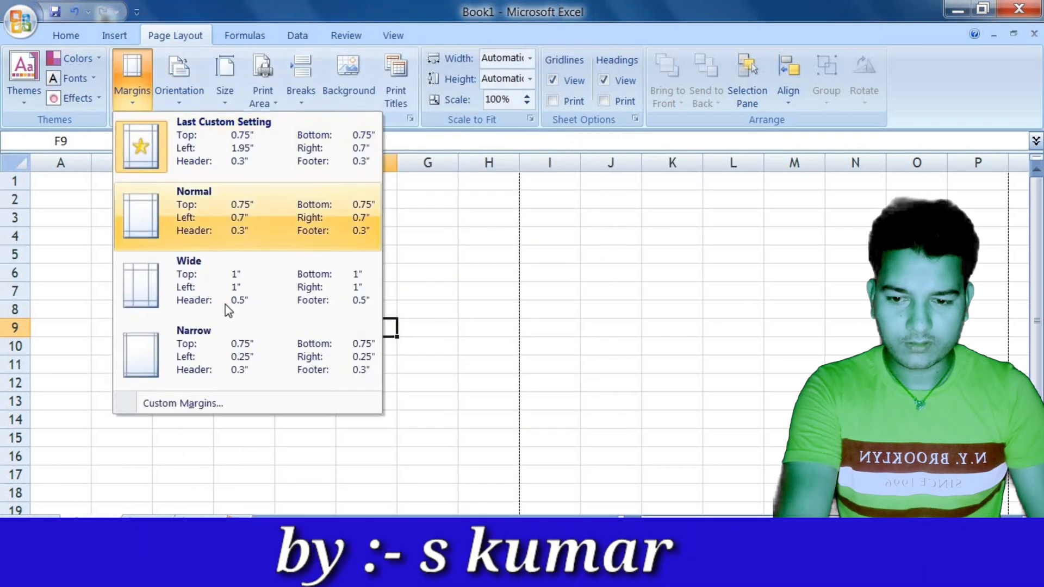
{"action": "key", "text": "Return"}
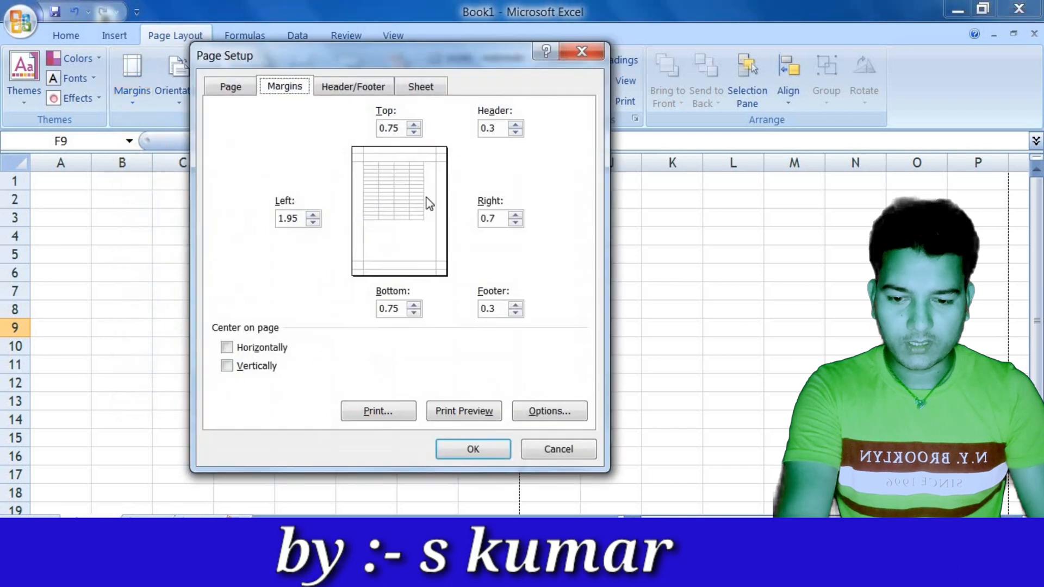
{"action": "left_click", "coordinate": [284, 218]}
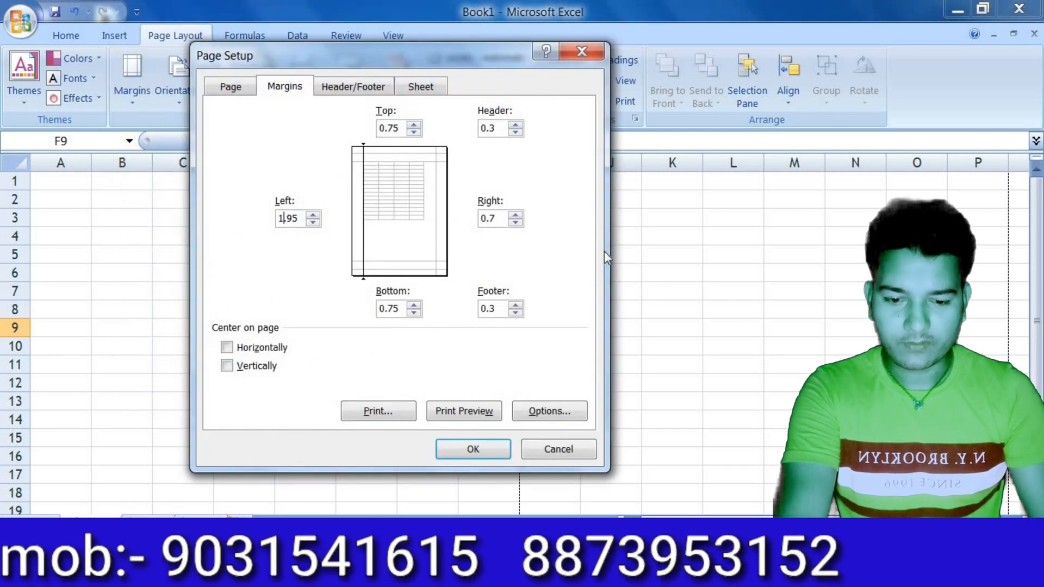
{"action": "key", "text": "Delete"}
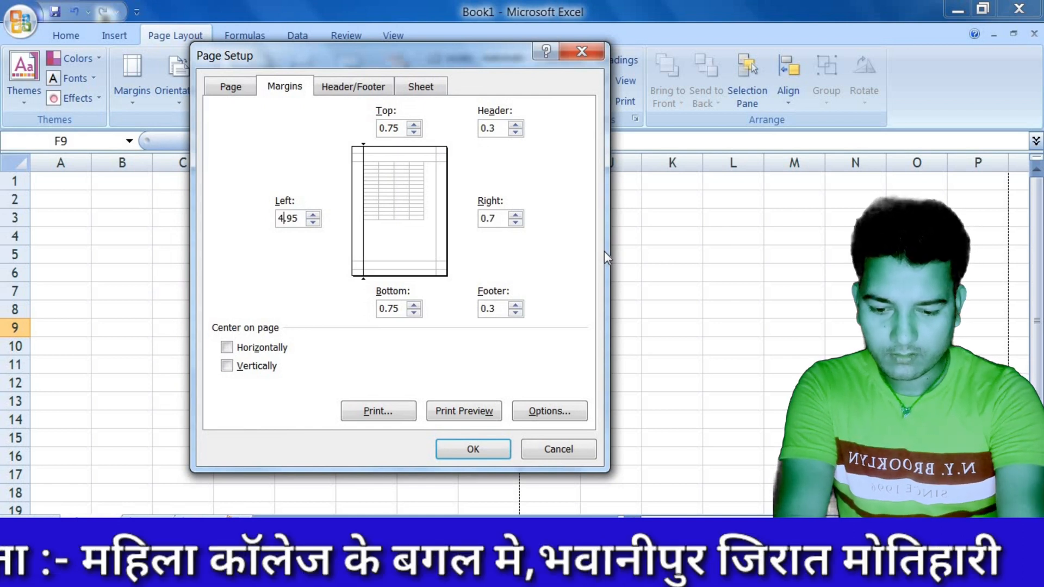
{"action": "left_click", "coordinate": [464, 450]}
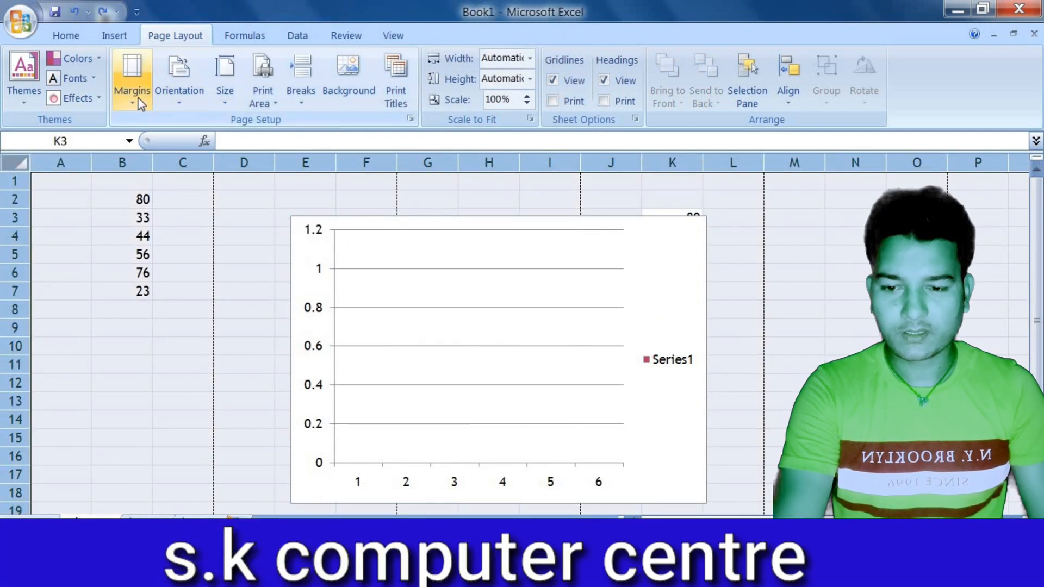
Set the left page margin to 1.95 for the sheet with the chart and apply it.
{"action": "left_click", "coordinate": [132, 76]}
{"action": "left_click", "coordinate": [212, 403]}
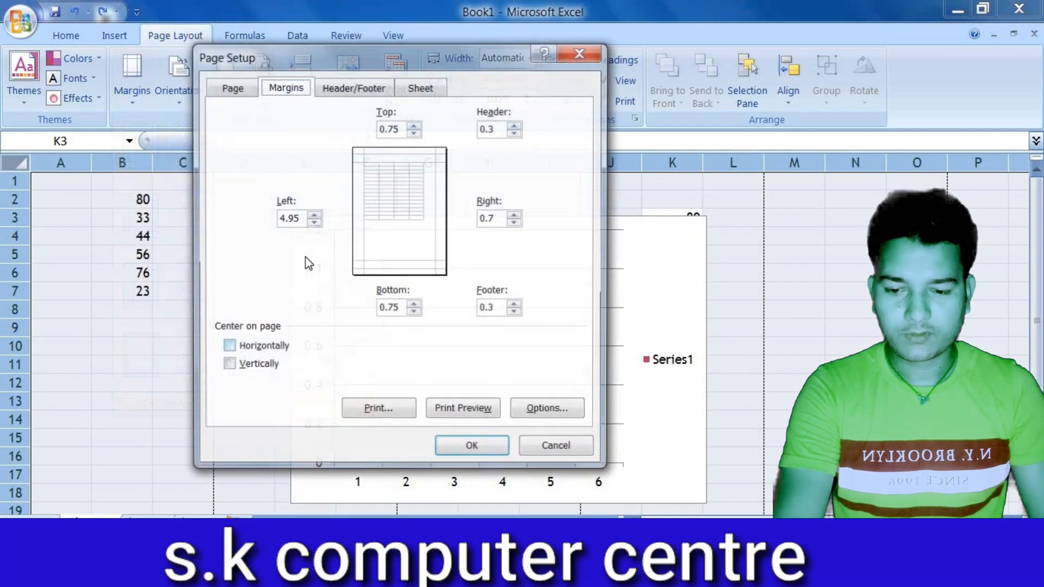
{"action": "left_click", "coordinate": [283, 218]}
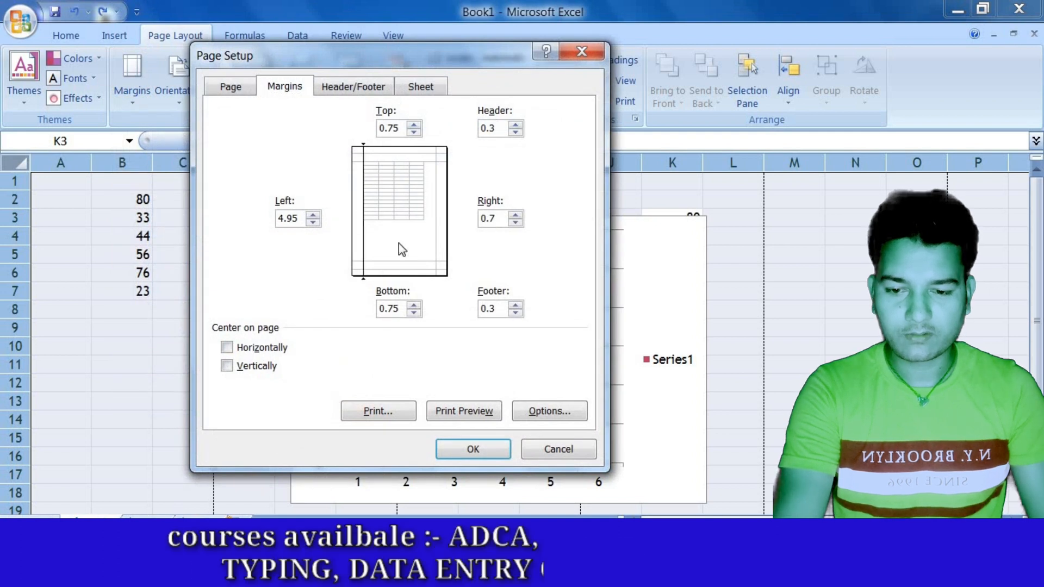
{"action": "key", "text": "BackSpace"}
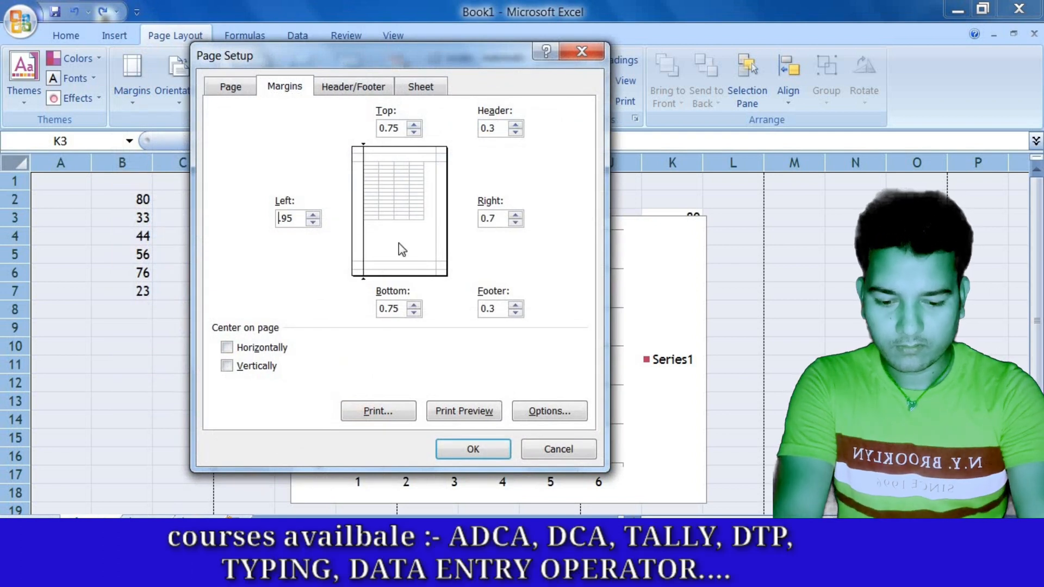
{"action": "type", "text": "1"}
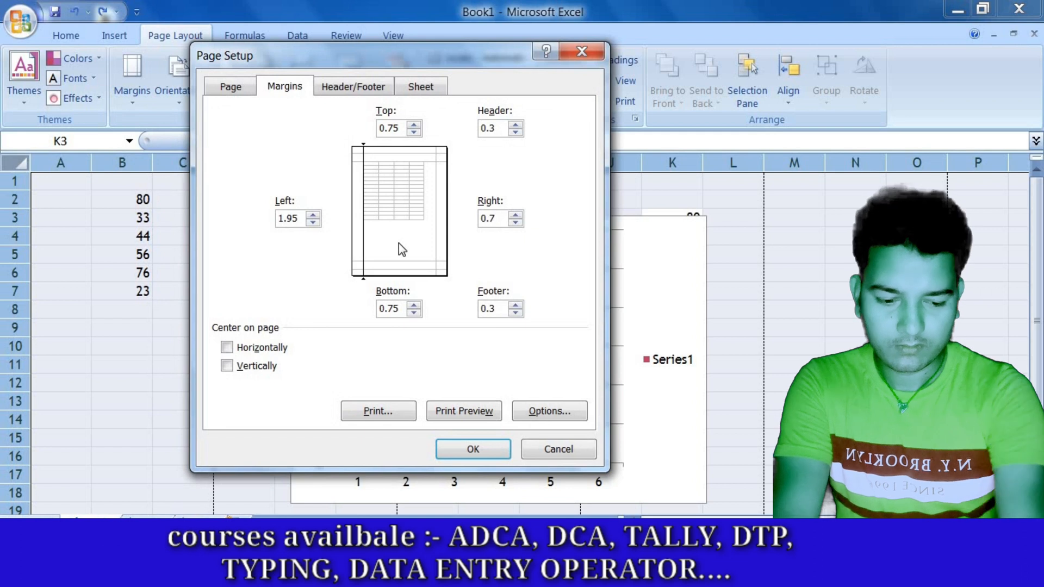
{"action": "key", "text": "Return"}
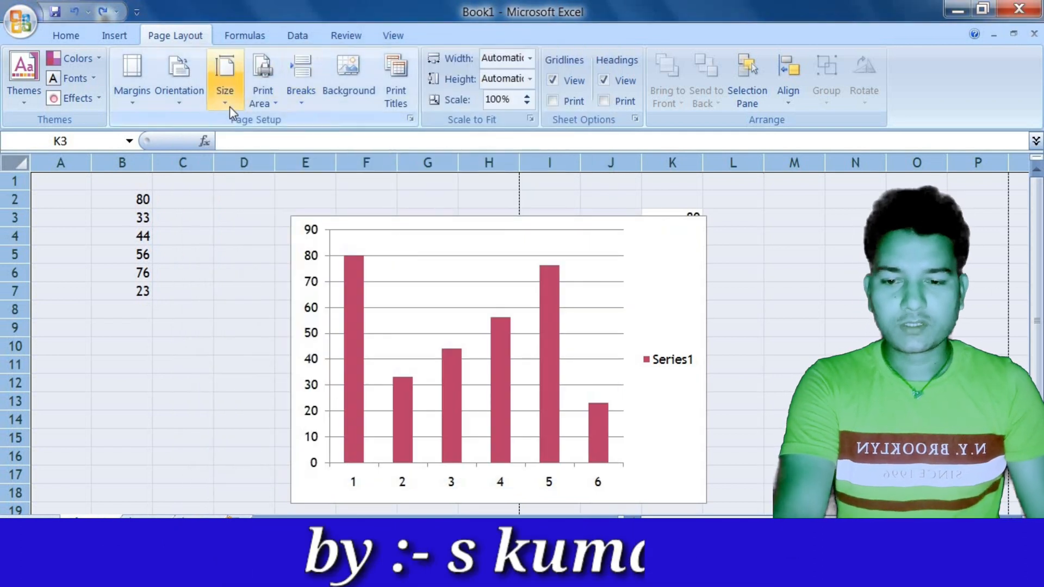
View the page orientation choices without changing them and set the paper size to A4.
{"action": "left_click", "coordinate": [191, 112]}
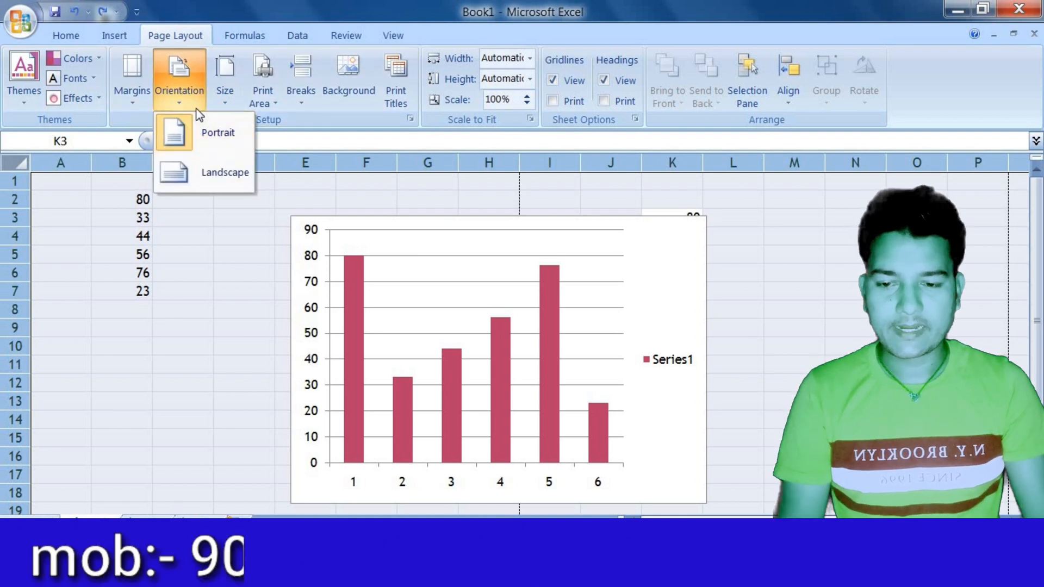
{"action": "left_click", "coordinate": [199, 113]}
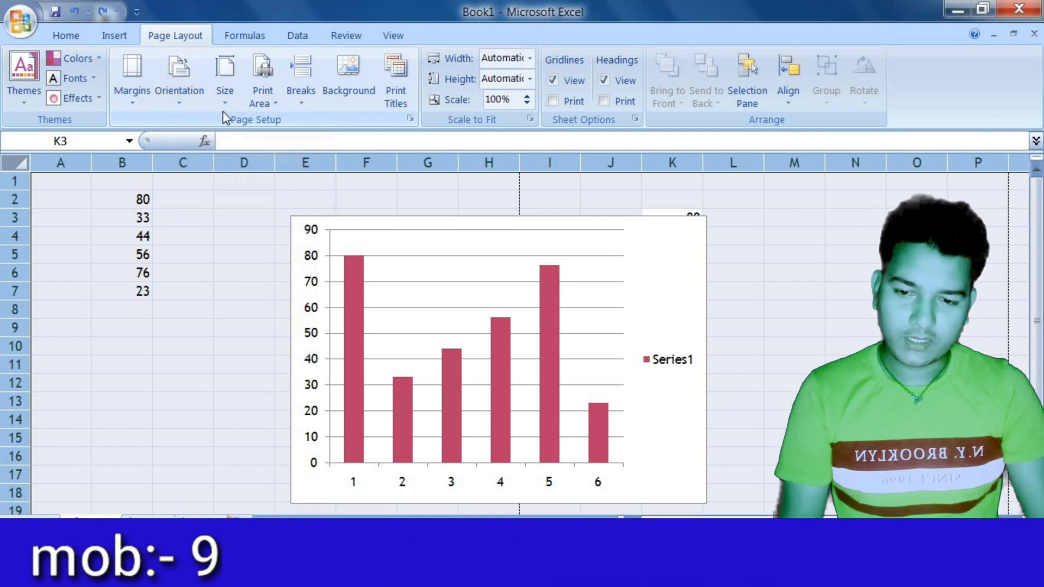
{"action": "left_click", "coordinate": [226, 93]}
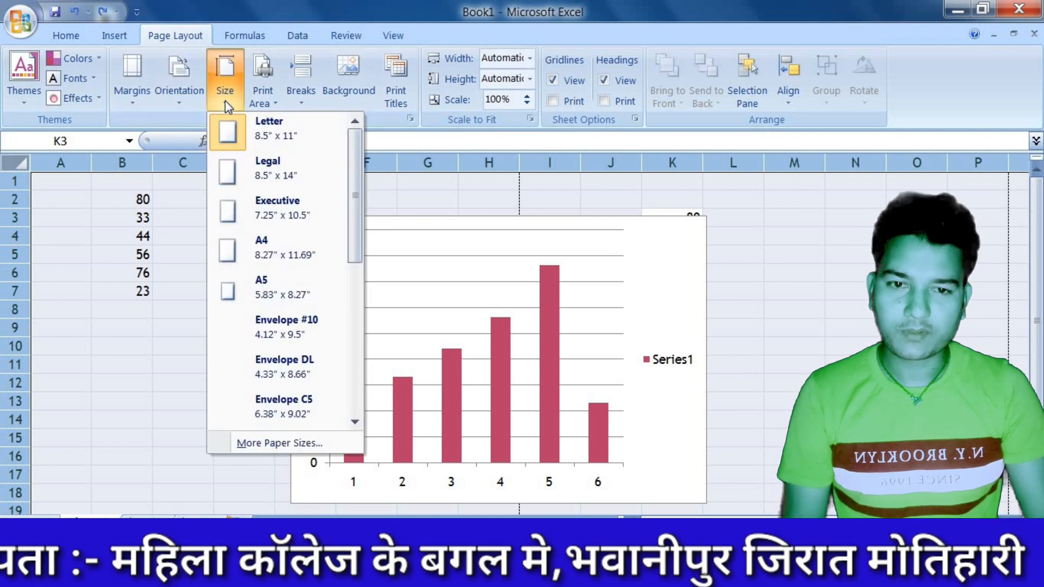
{"action": "left_click", "coordinate": [272, 246]}
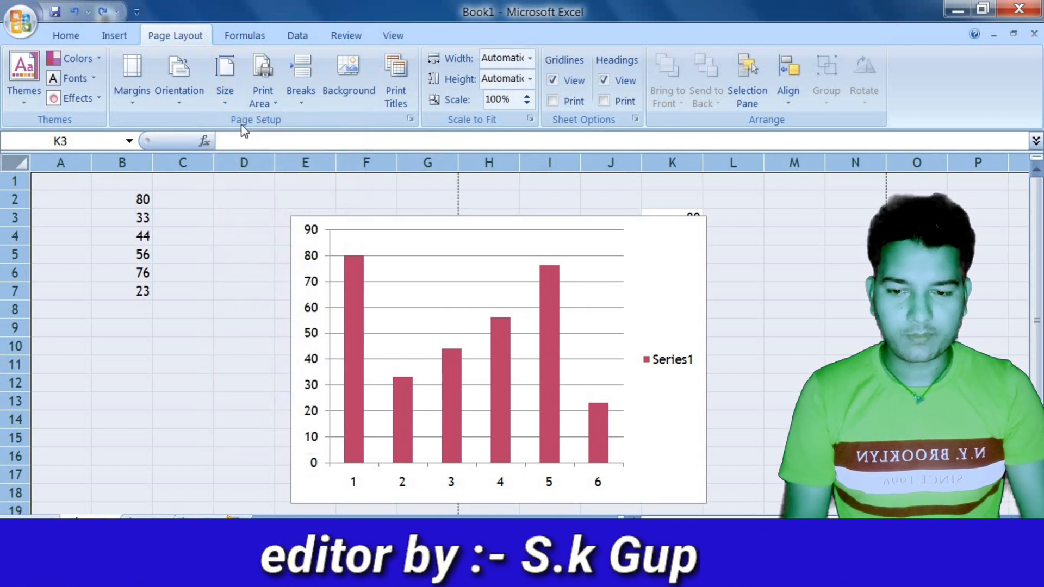
Set the paper size to A5 and reopen the list of paper sizes.
{"action": "left_click", "coordinate": [227, 97]}
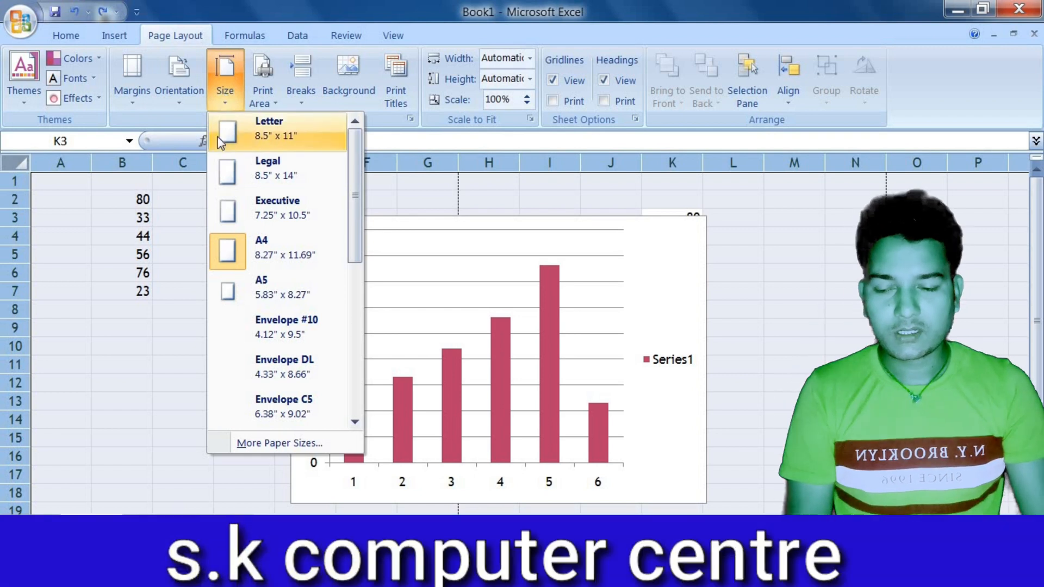
{"action": "left_click", "coordinate": [265, 290]}
{"action": "left_click", "coordinate": [225, 82]}
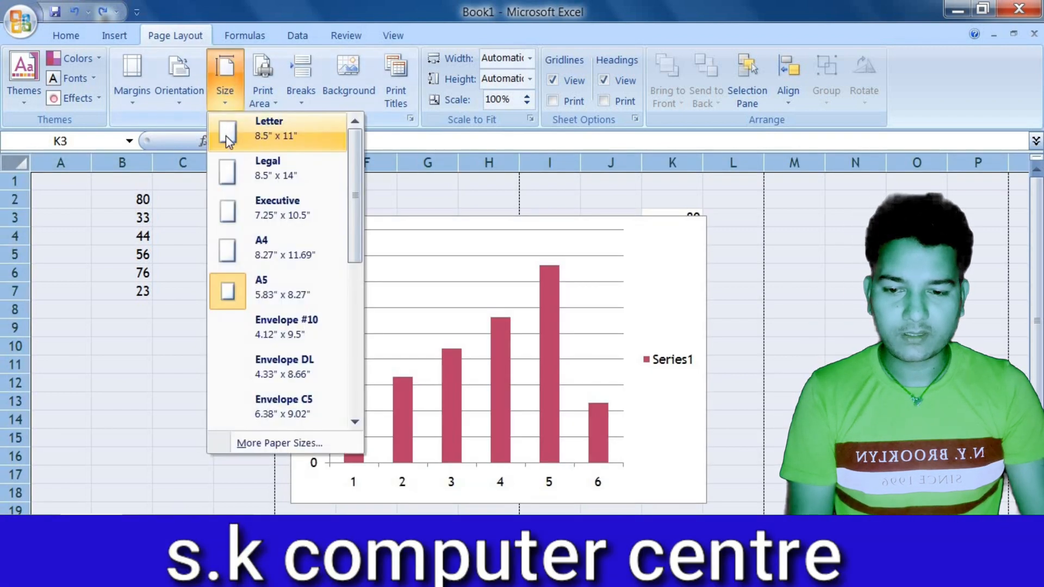
Set the paper size to A4 and clear the print area of the sheet.
{"action": "left_click", "coordinate": [266, 242]}
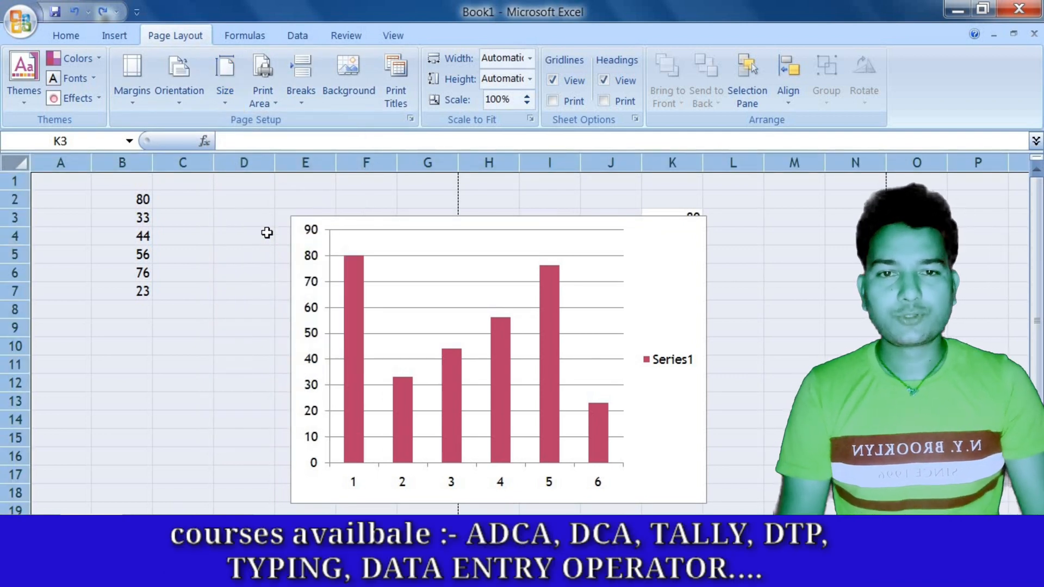
{"action": "left_click", "coordinate": [269, 103]}
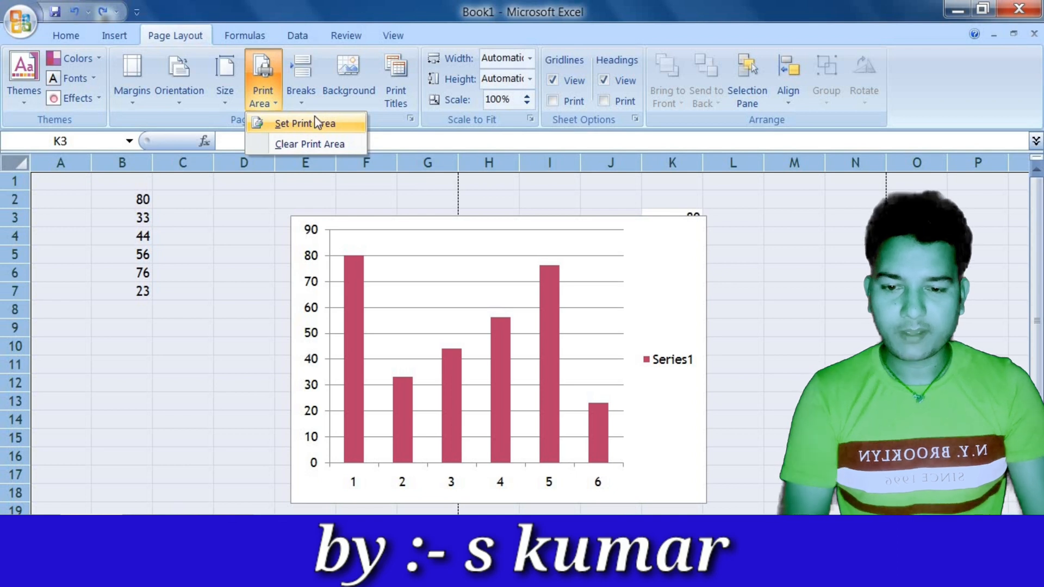
{"action": "left_click", "coordinate": [334, 142]}
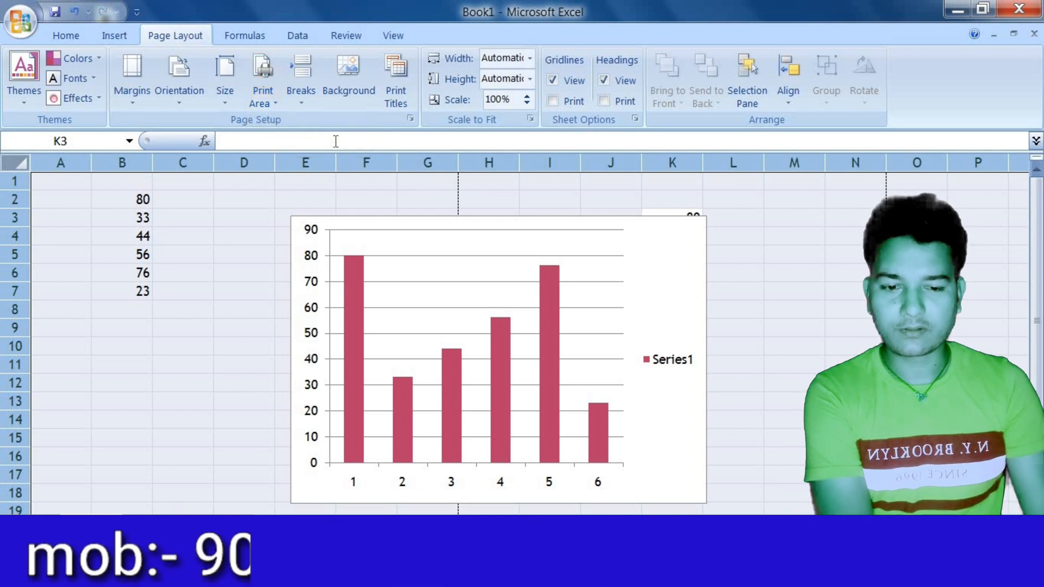
Set the selected whole sheet as the print area.
{"action": "left_click", "coordinate": [227, 95]}
{"action": "left_click", "coordinate": [259, 98]}
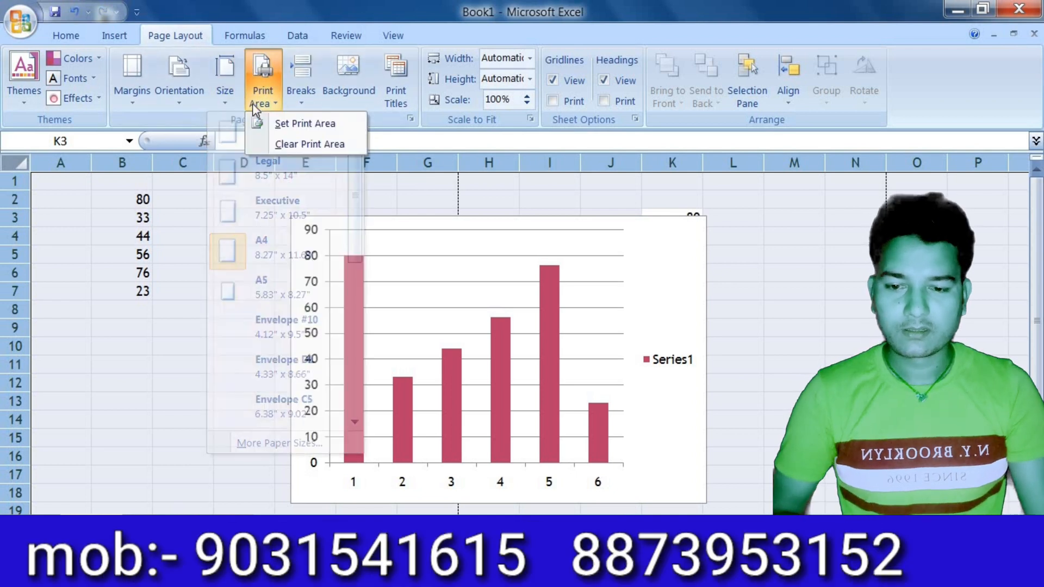
{"action": "left_click", "coordinate": [264, 125]}
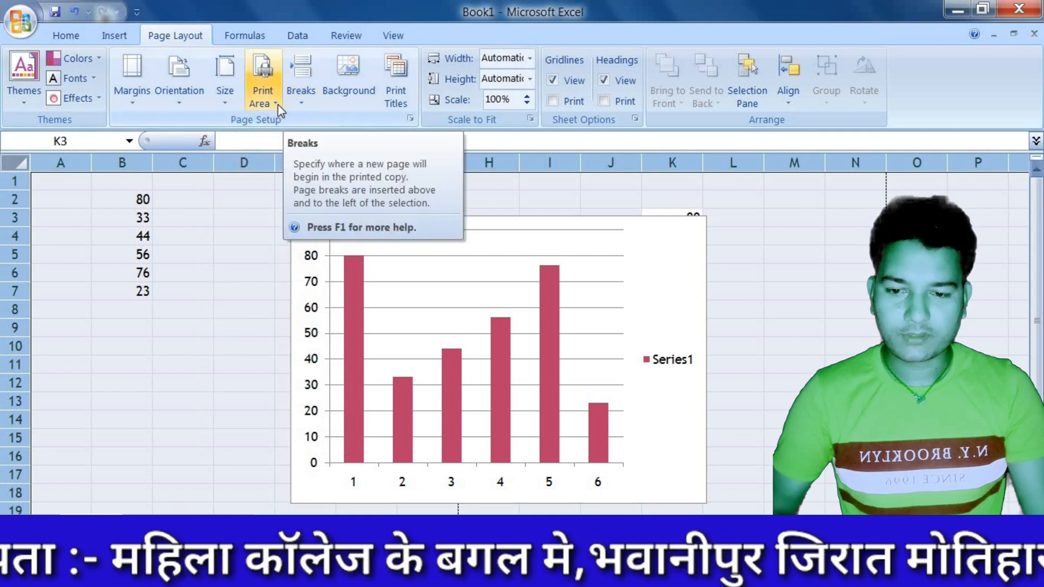
{"action": "left_click", "coordinate": [272, 103]}
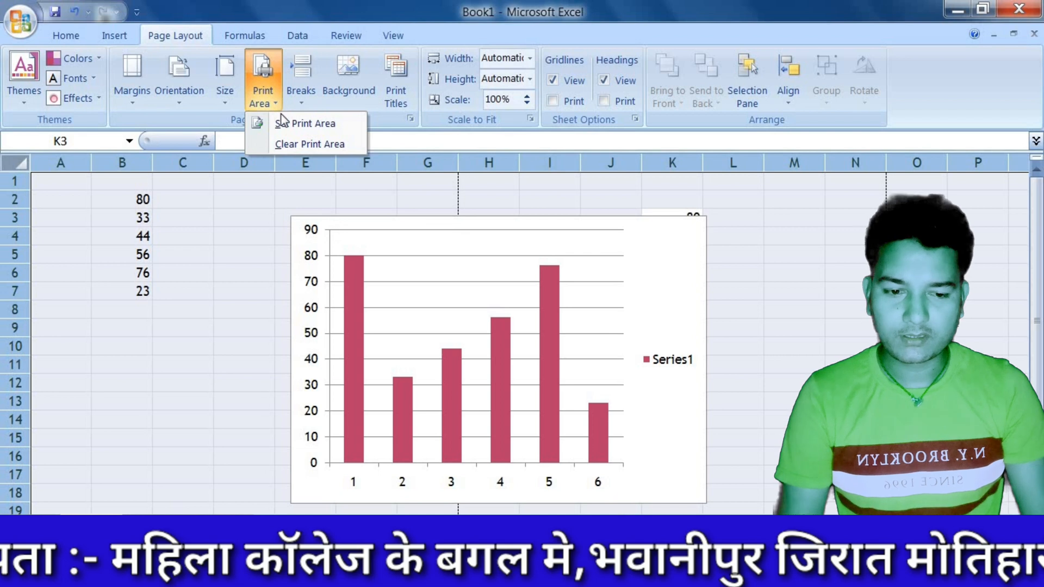
{"action": "left_click", "coordinate": [282, 124]}
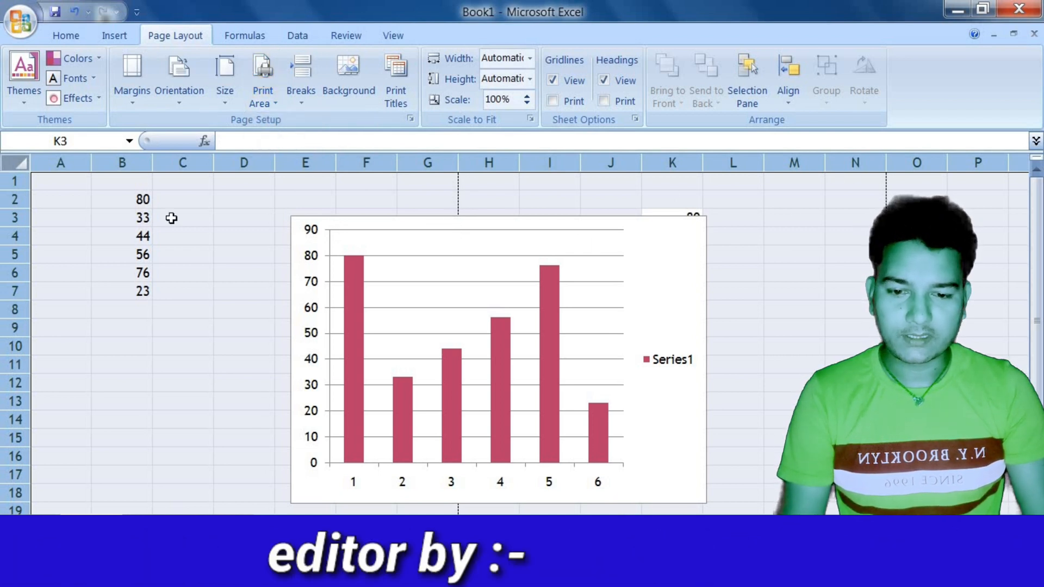
Preview the printed sheet, show and hide the margin guides, and close the preview.
{"action": "left_click", "coordinate": [17, 27]}
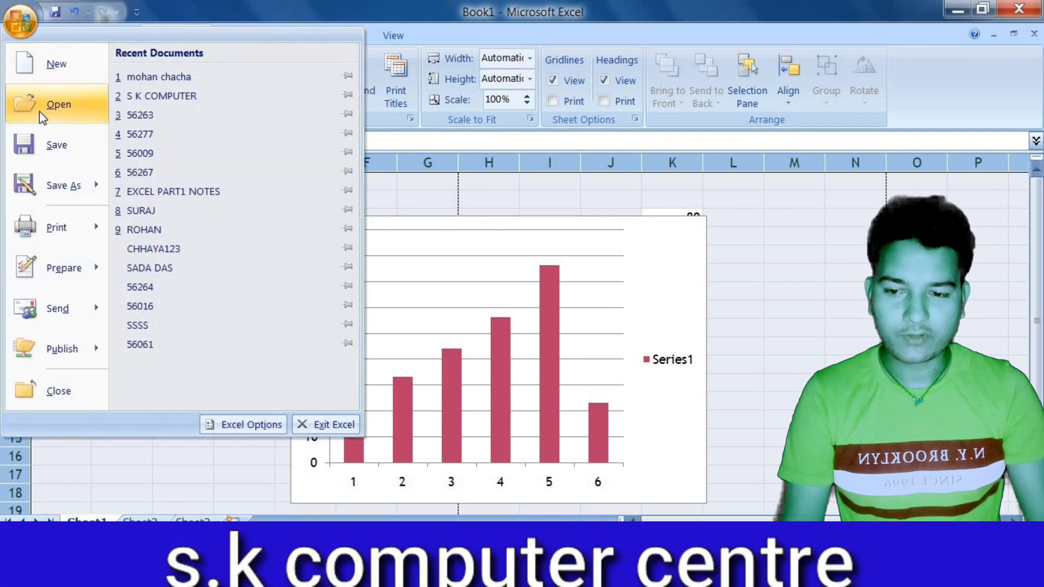
{"action": "mouse_move", "coordinate": [68, 227]}
{"action": "left_click", "coordinate": [180, 197]}
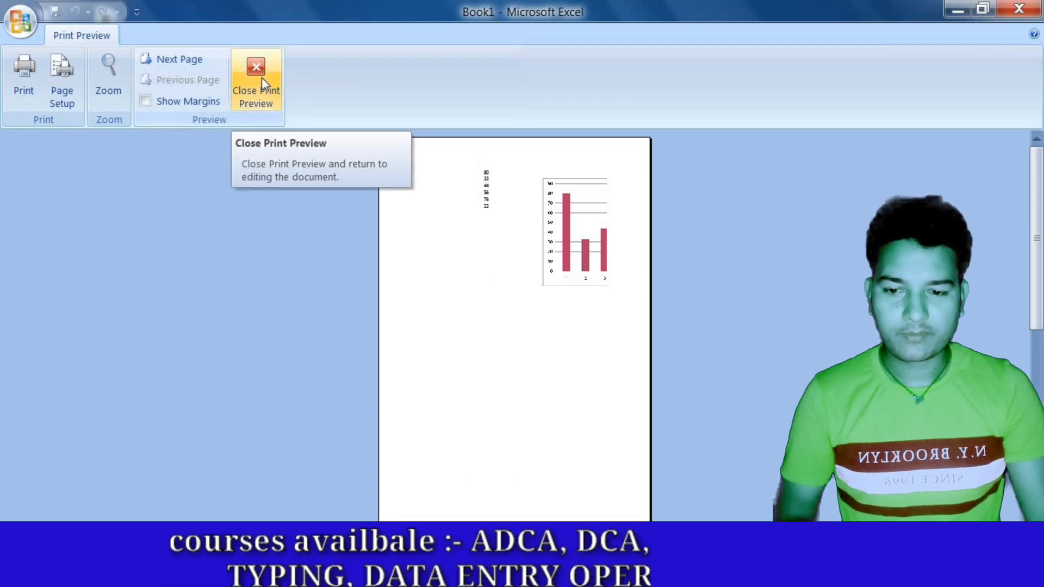
{"action": "left_click", "coordinate": [197, 102]}
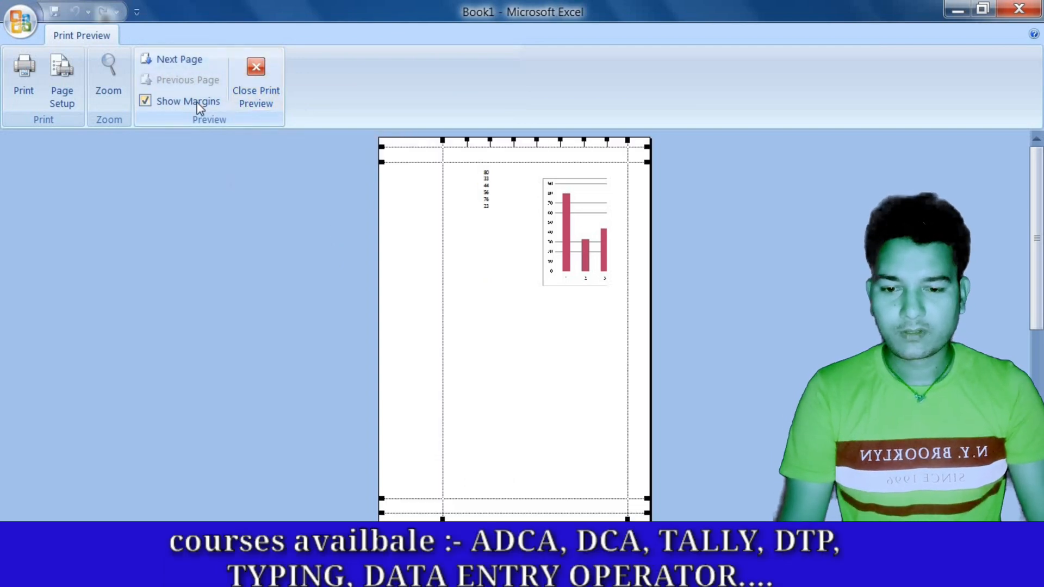
{"action": "left_click", "coordinate": [197, 103]}
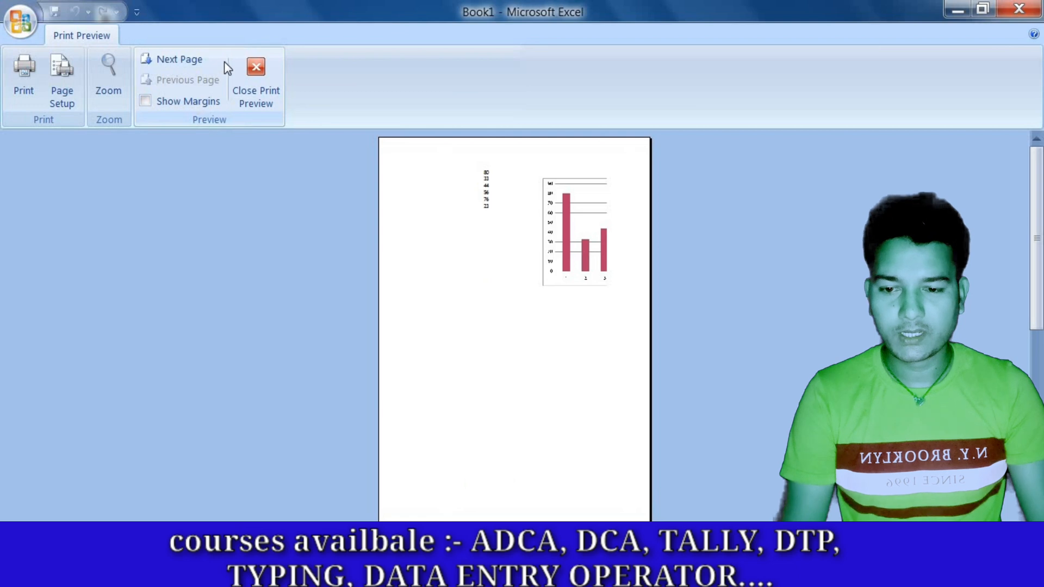
{"action": "left_click", "coordinate": [246, 76]}
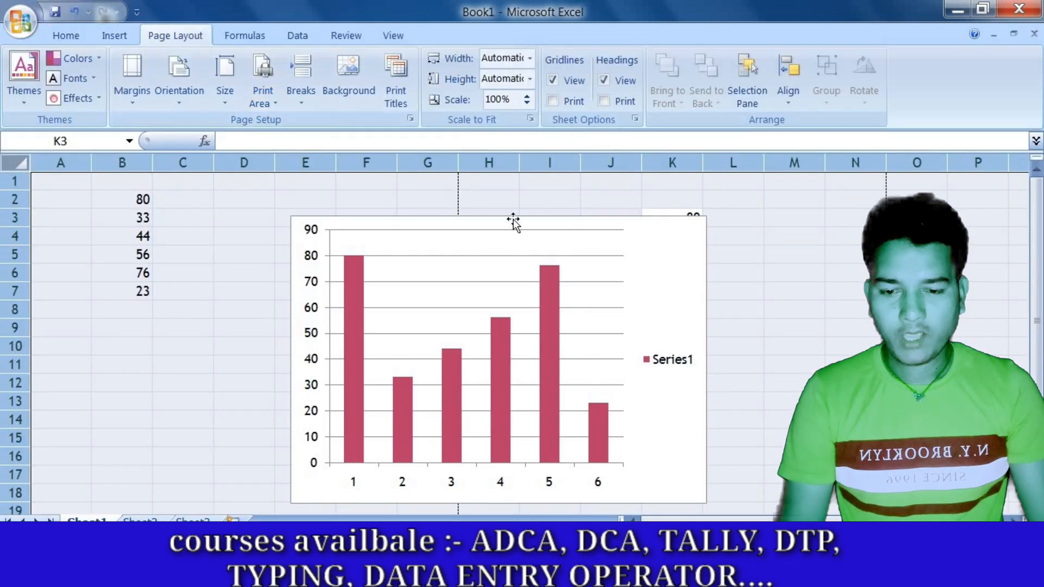
Try inserting and removing a page break, and reset all page breaks in the sheet.
{"action": "left_click", "coordinate": [314, 112]}
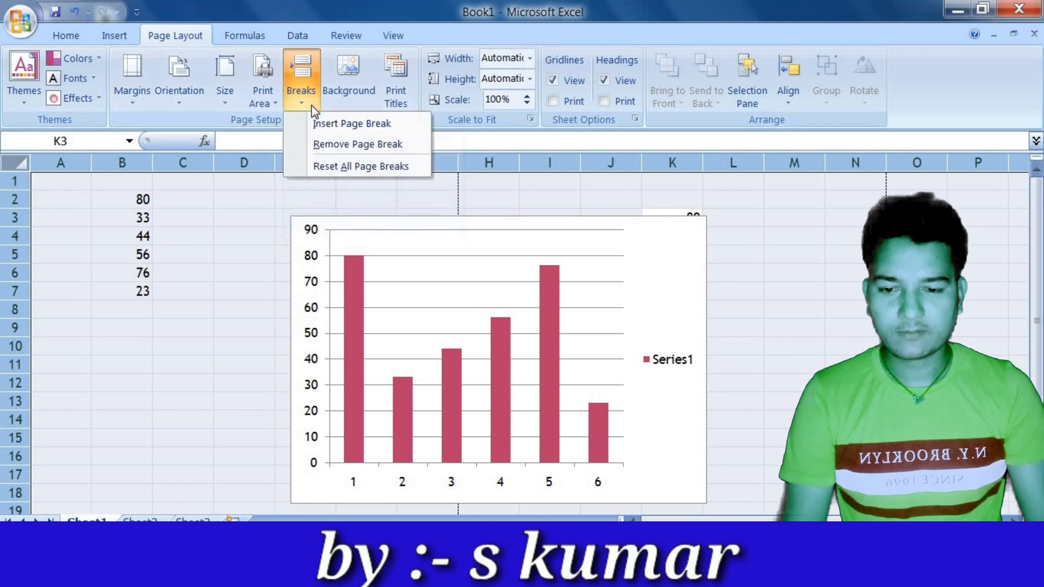
{"action": "left_click", "coordinate": [311, 124]}
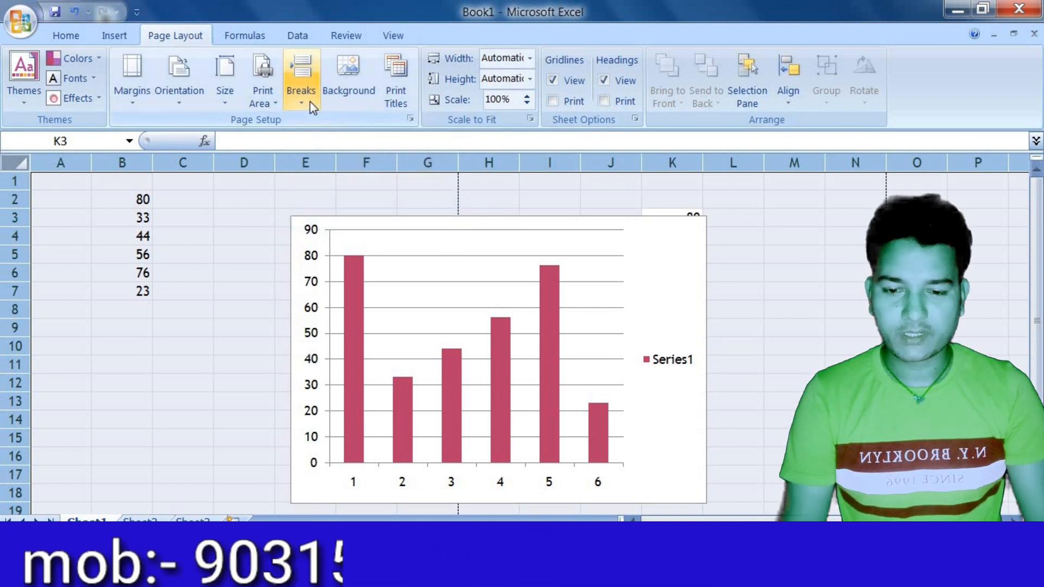
{"action": "left_click", "coordinate": [310, 104]}
{"action": "left_click", "coordinate": [322, 144]}
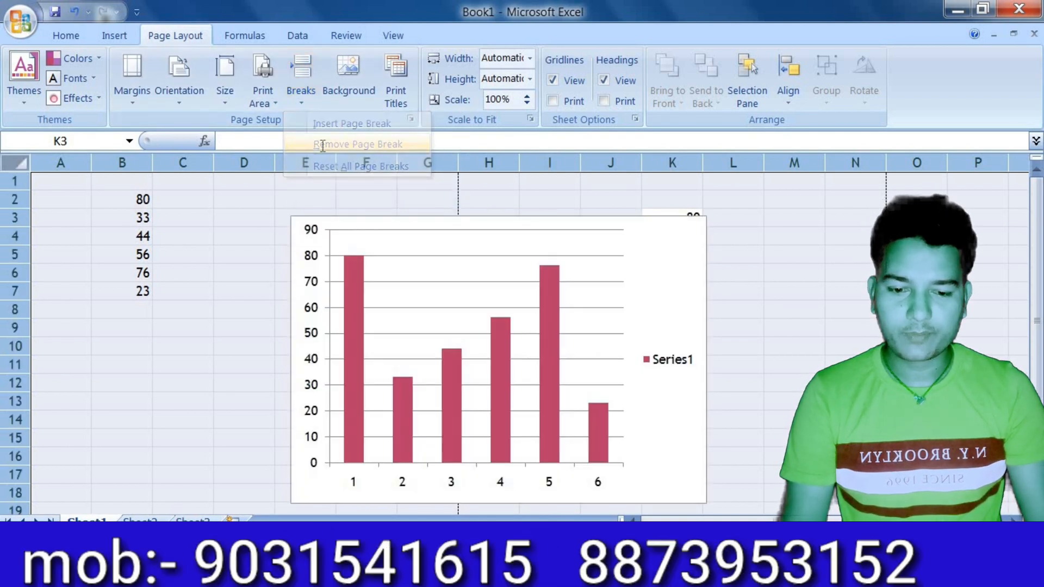
{"action": "left_click", "coordinate": [309, 102]}
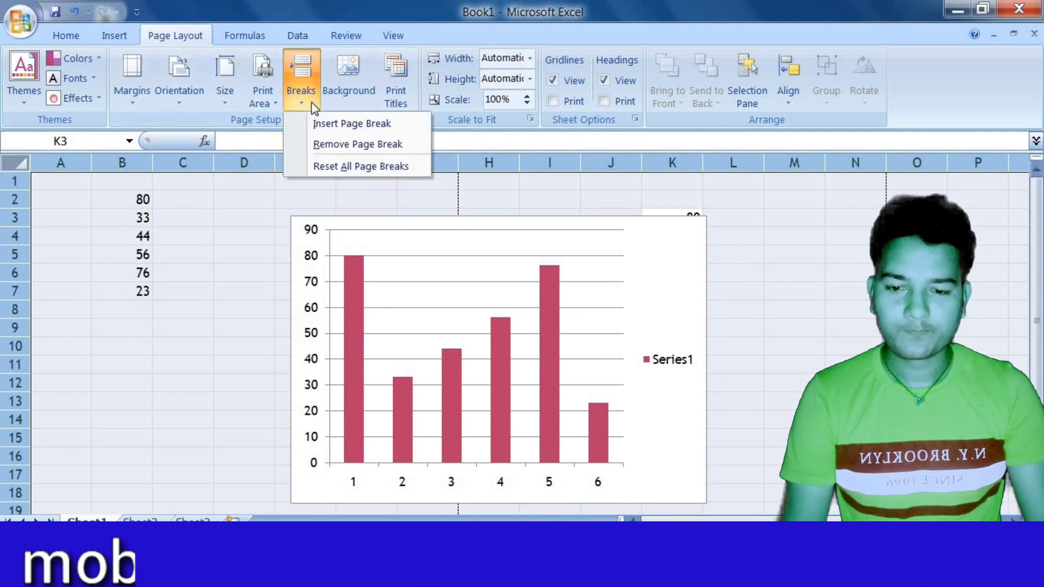
{"action": "left_click", "coordinate": [331, 169]}
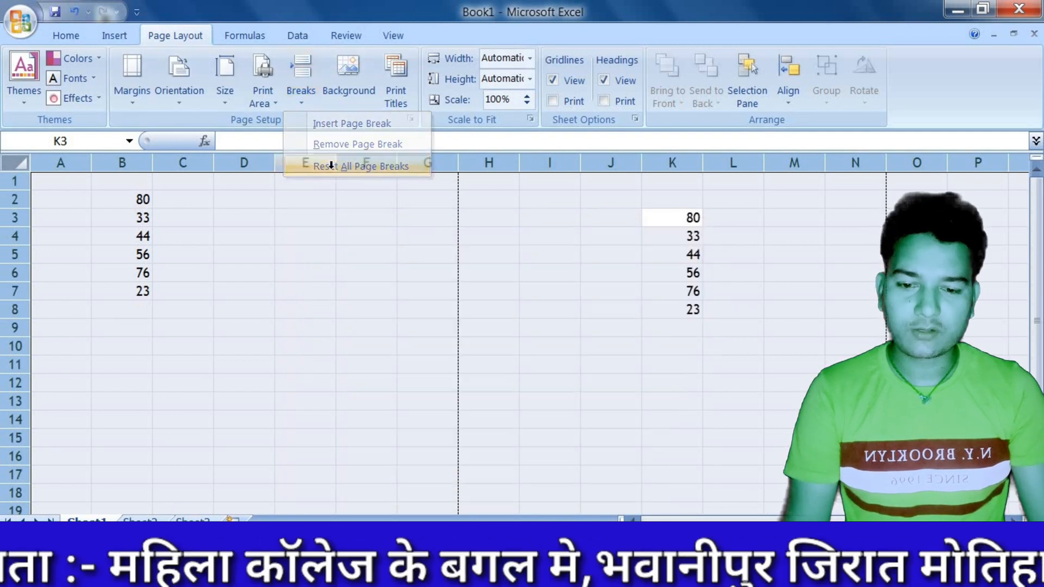
Try a photo as the sheet background and delete the background again.
{"action": "left_click", "coordinate": [354, 96]}
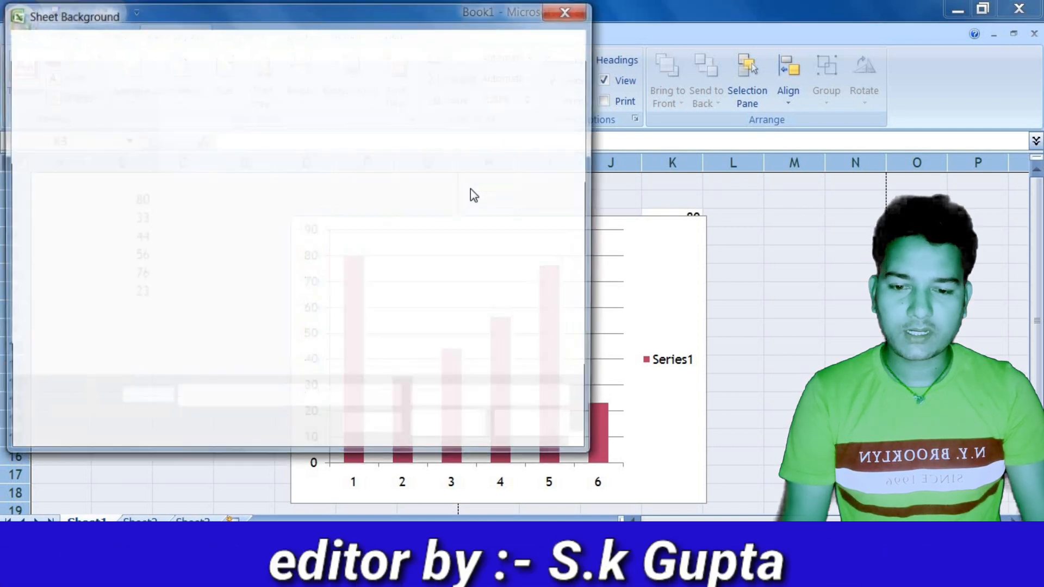
{"action": "left_click", "coordinate": [341, 325]}
{"action": "double_click", "coordinate": [341, 326]}
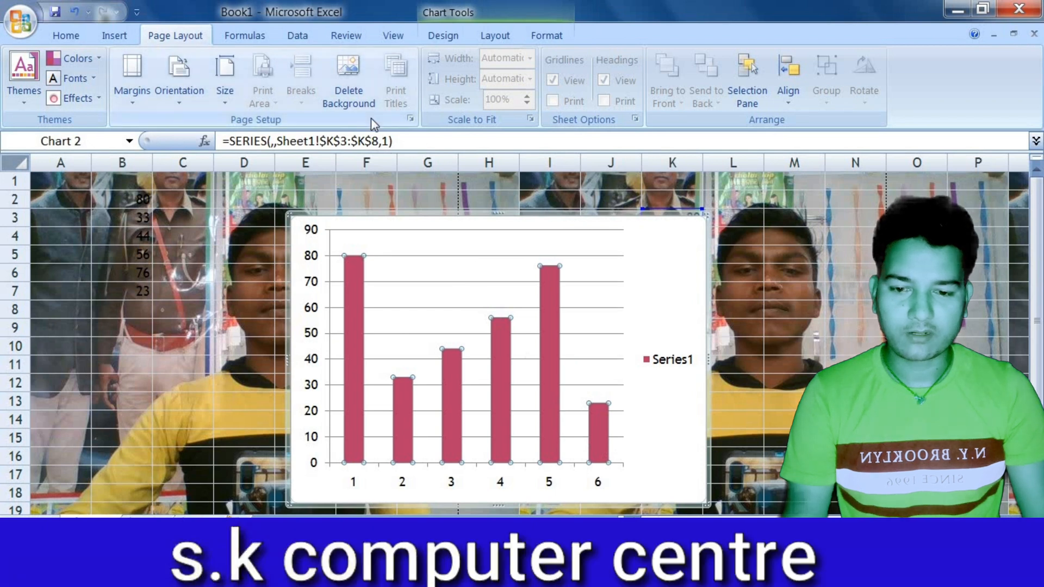
{"action": "left_click", "coordinate": [371, 118]}
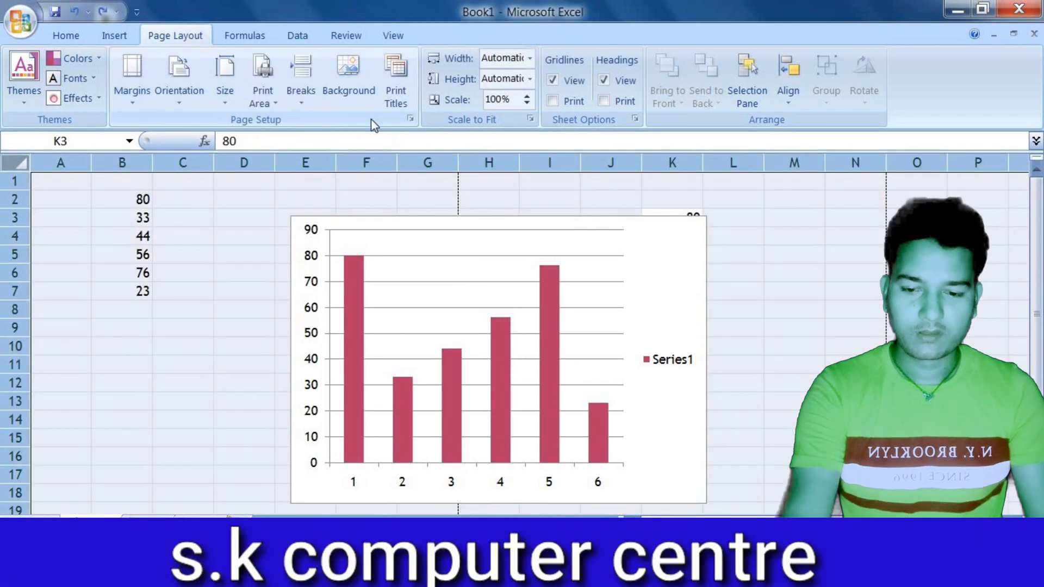
Examine the print title, header/footer, margin and page settings in Page Setup, returning to the sheet settings.
{"action": "left_click", "coordinate": [401, 103]}
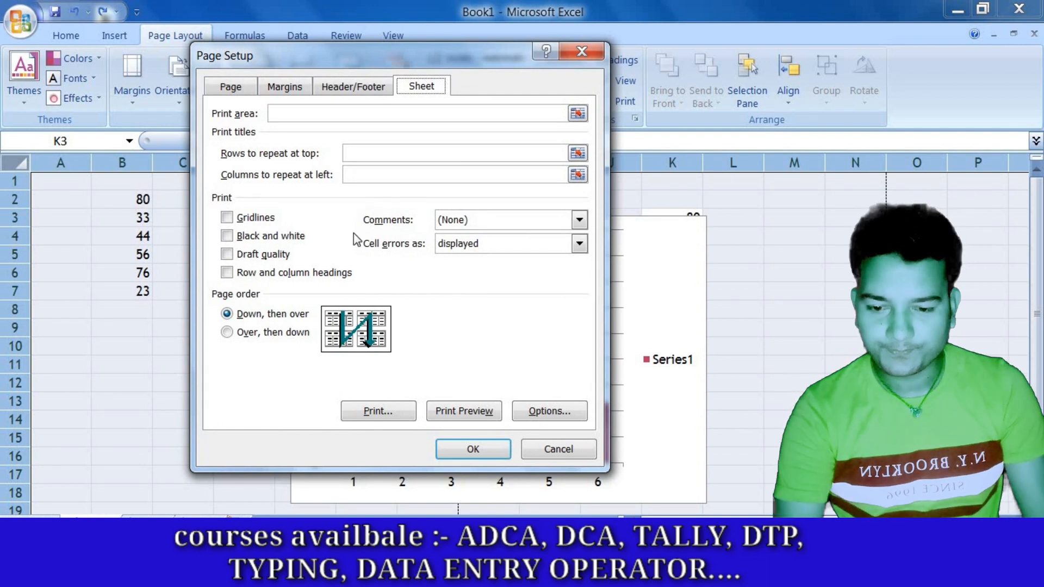
{"action": "left_click", "coordinate": [341, 80]}
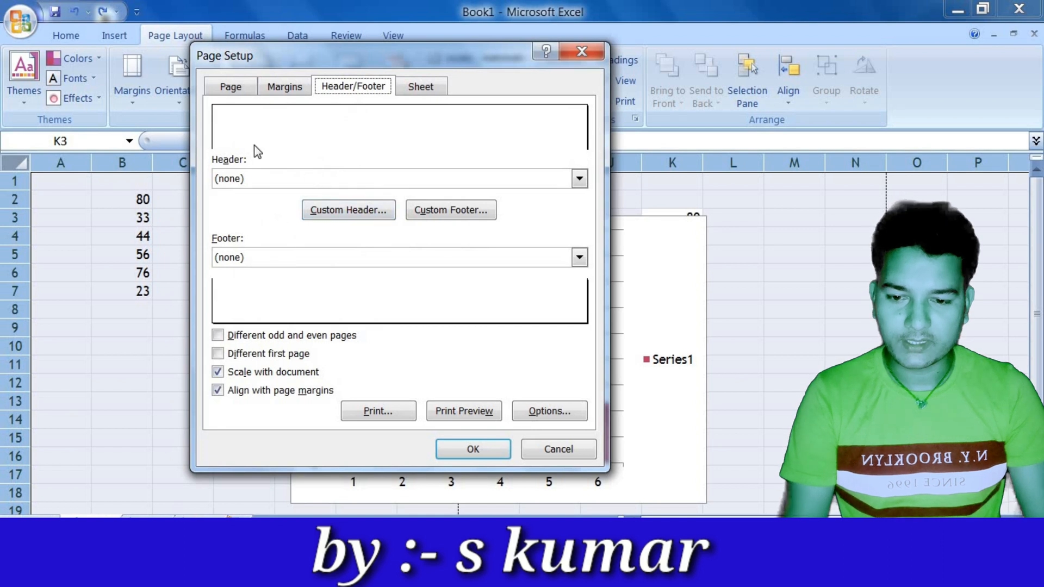
{"action": "left_click", "coordinate": [284, 87]}
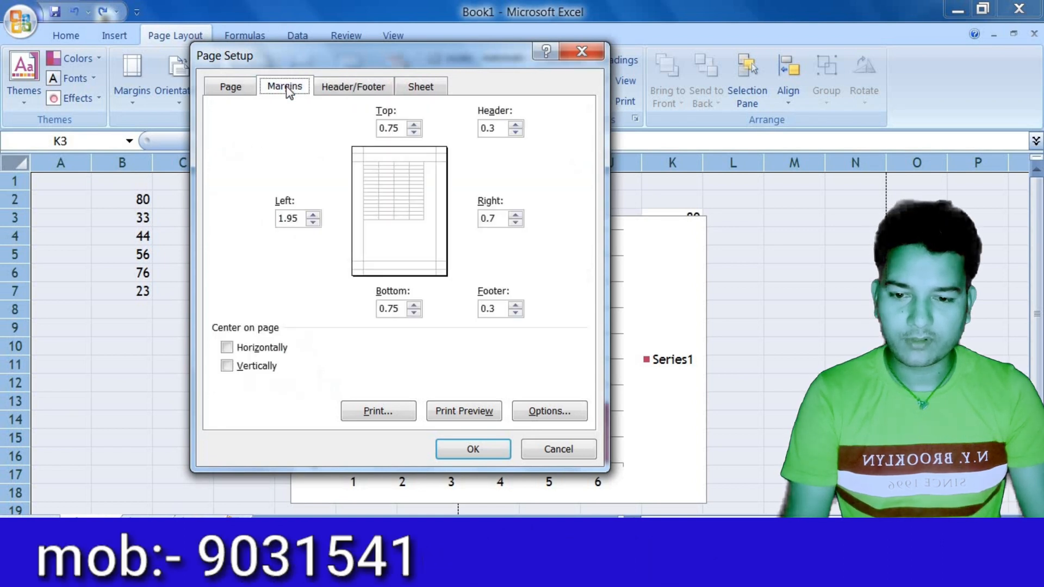
{"action": "left_click", "coordinate": [246, 89]}
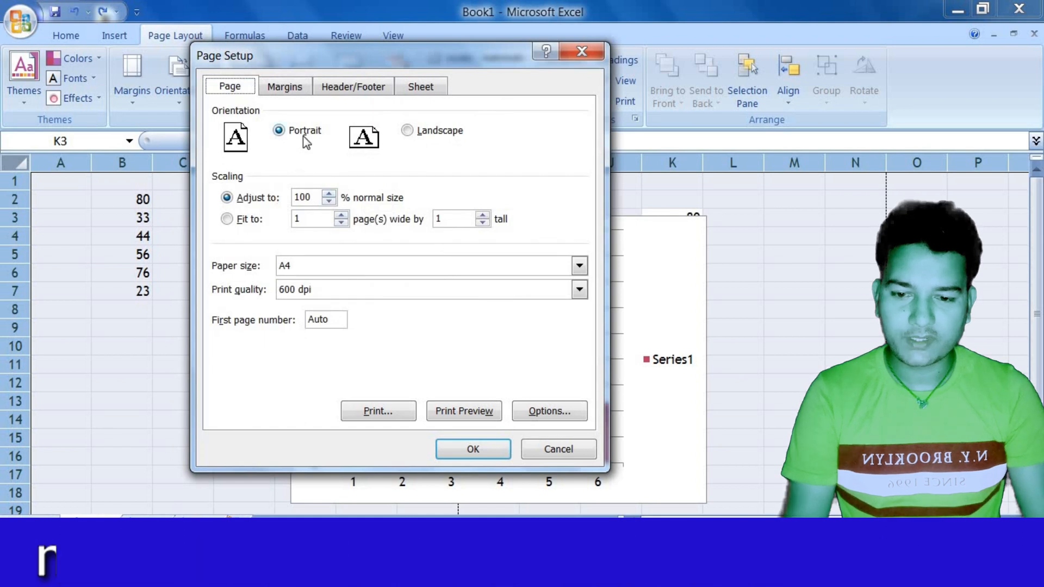
{"action": "left_click", "coordinate": [429, 90]}
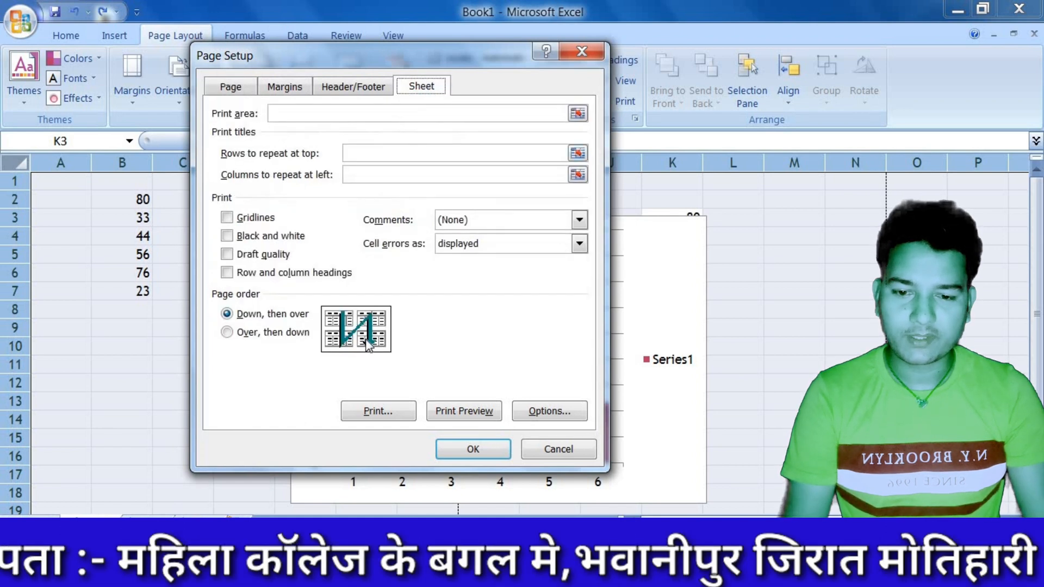
Try the Over, then down page order, restore Down, then over, and preview the printed page before closing the preview.
{"action": "left_click", "coordinate": [257, 332]}
{"action": "left_click", "coordinate": [243, 316]}
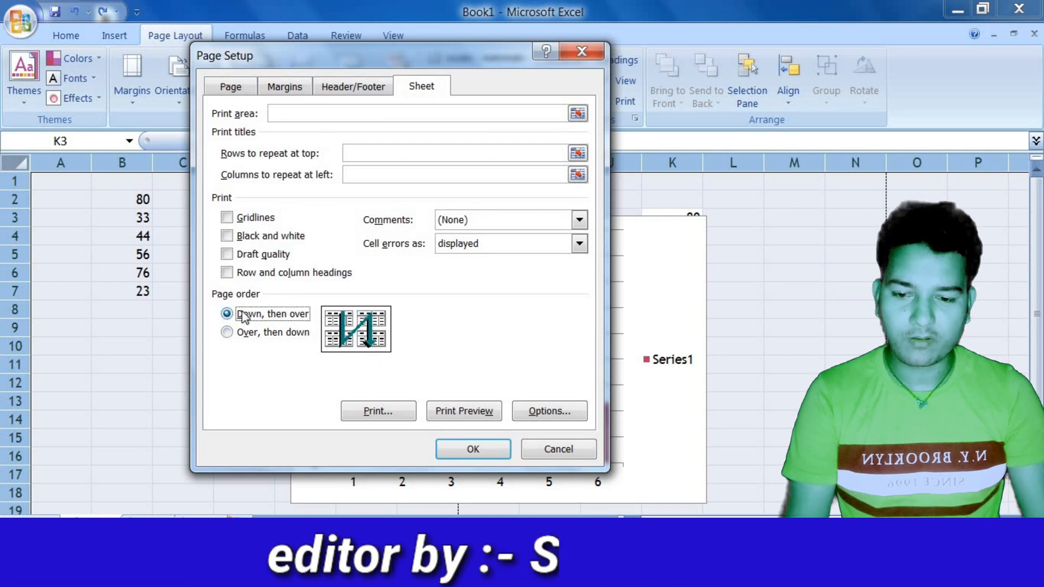
{"action": "left_click", "coordinate": [458, 411]}
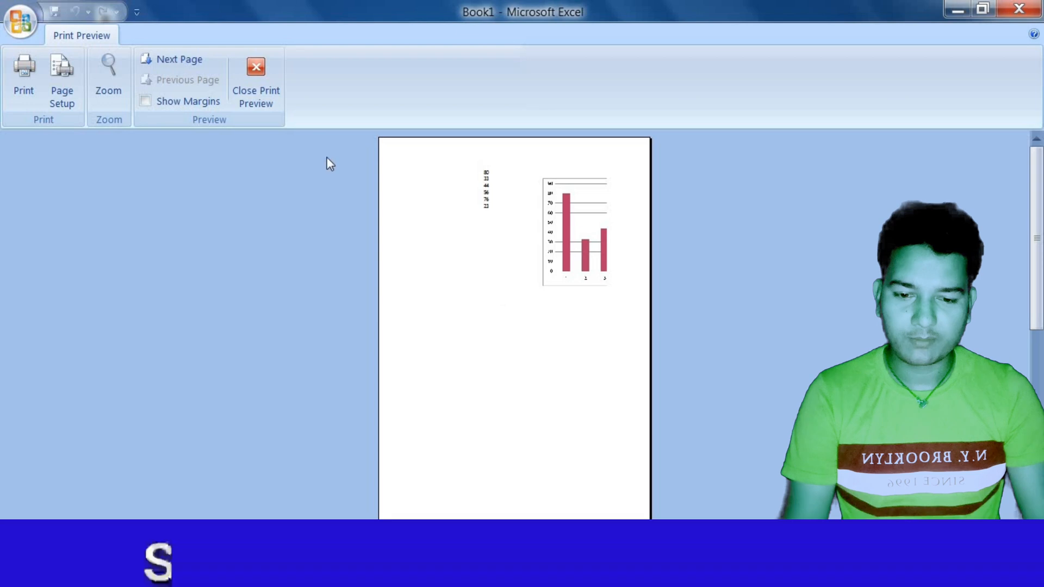
{"action": "left_click", "coordinate": [256, 82]}
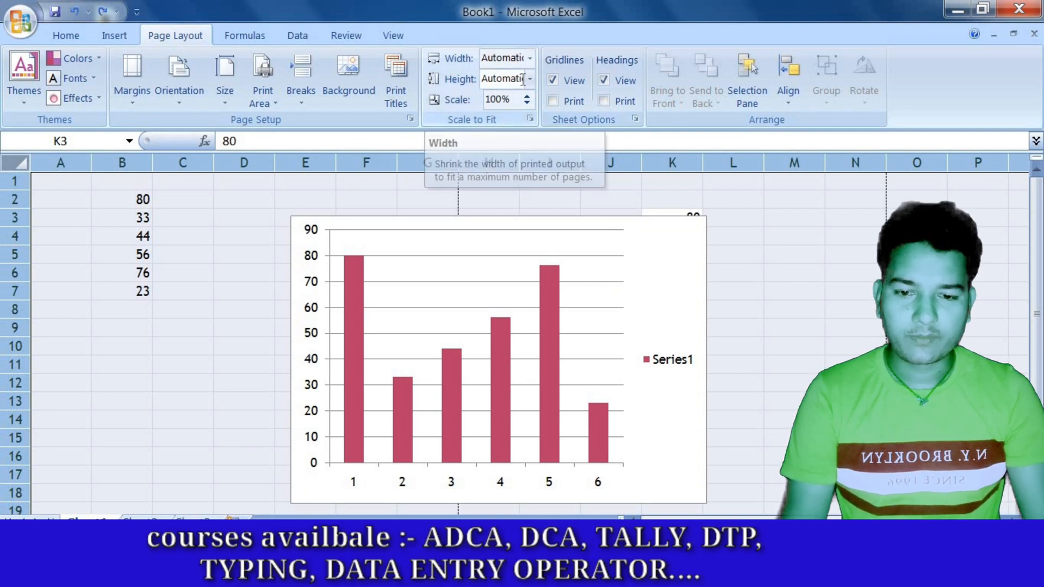
Fit the printed width to 1 page, try 2 pages, and set the width back to 1 page.
{"action": "left_click", "coordinate": [527, 63]}
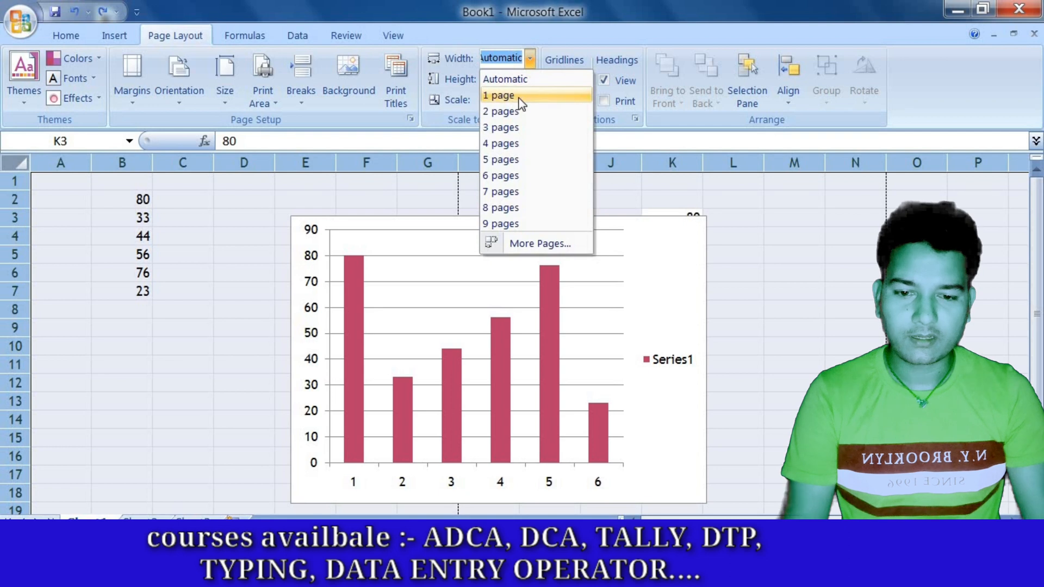
{"action": "left_click", "coordinate": [519, 97]}
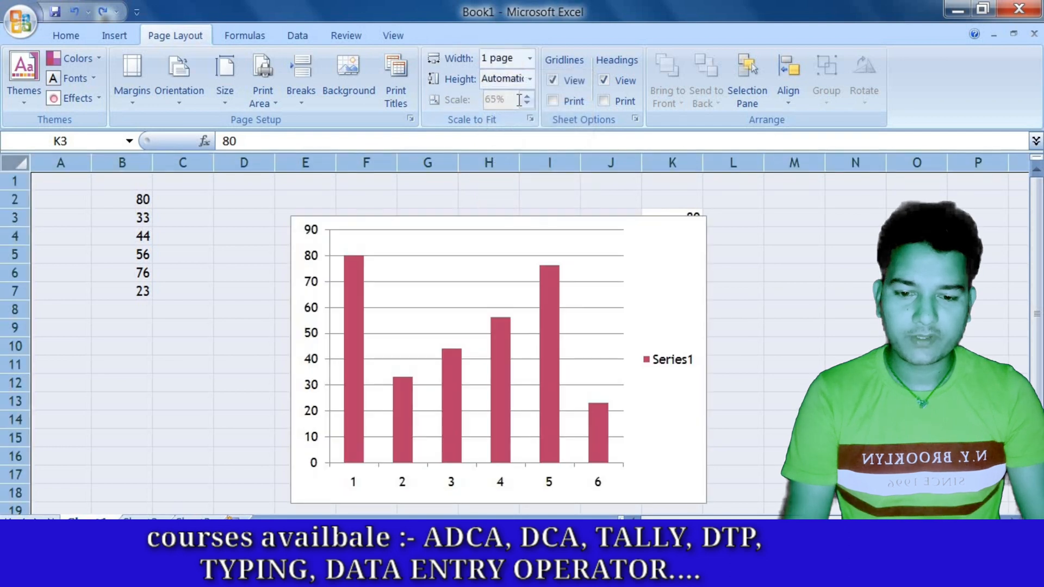
{"action": "left_click", "coordinate": [528, 60]}
{"action": "left_click", "coordinate": [507, 109]}
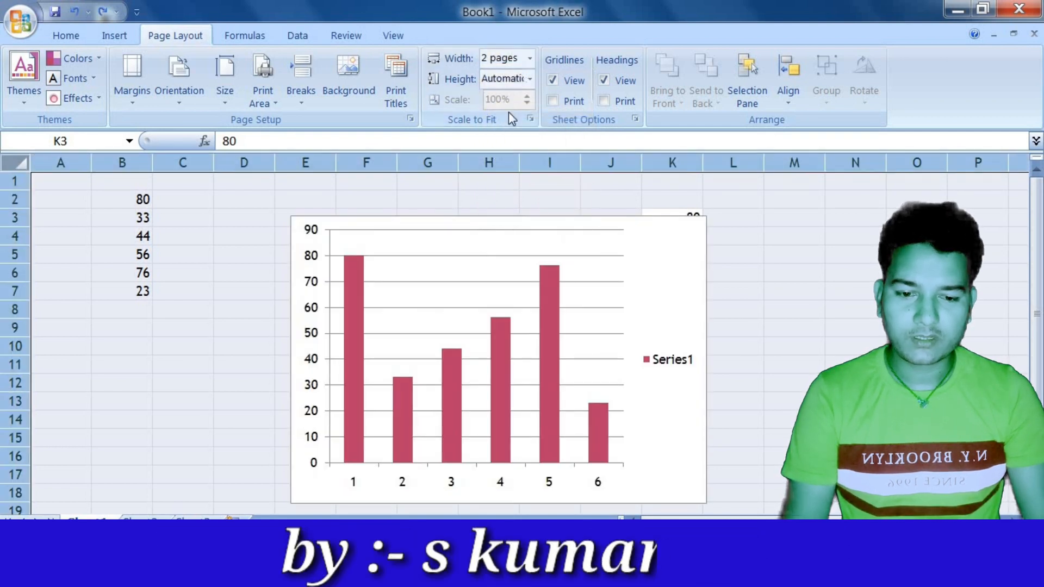
{"action": "left_click", "coordinate": [529, 58]}
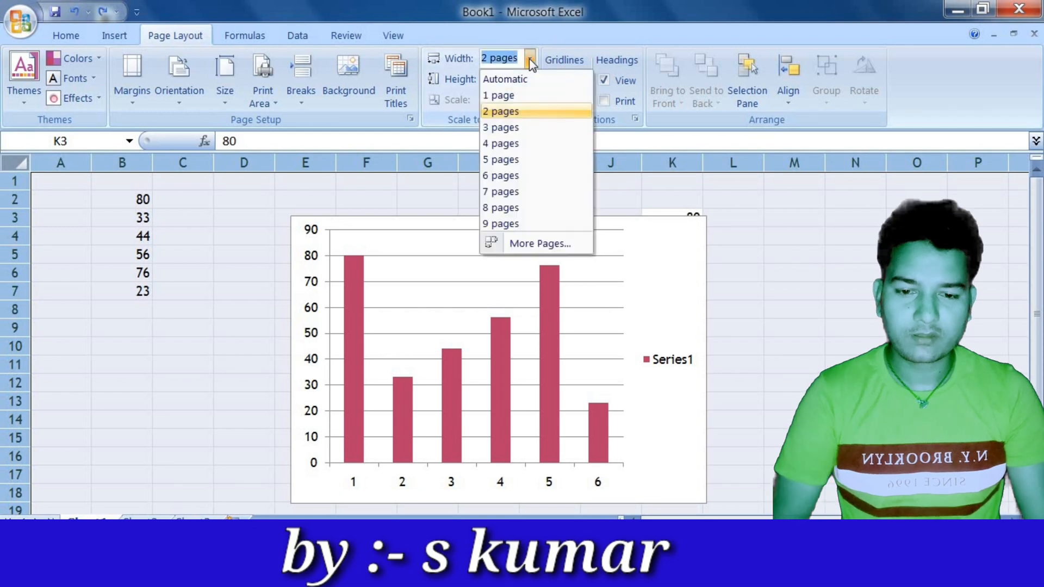
{"action": "left_click", "coordinate": [521, 93]}
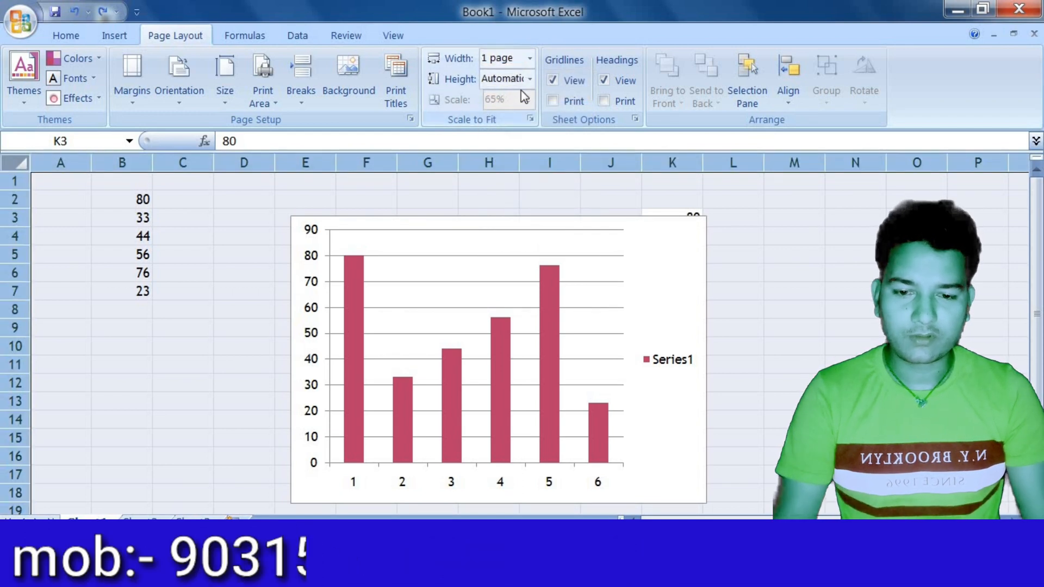
Fit the printed height of the sheet to 1 page.
{"action": "left_click", "coordinate": [523, 78]}
{"action": "left_click", "coordinate": [530, 79]}
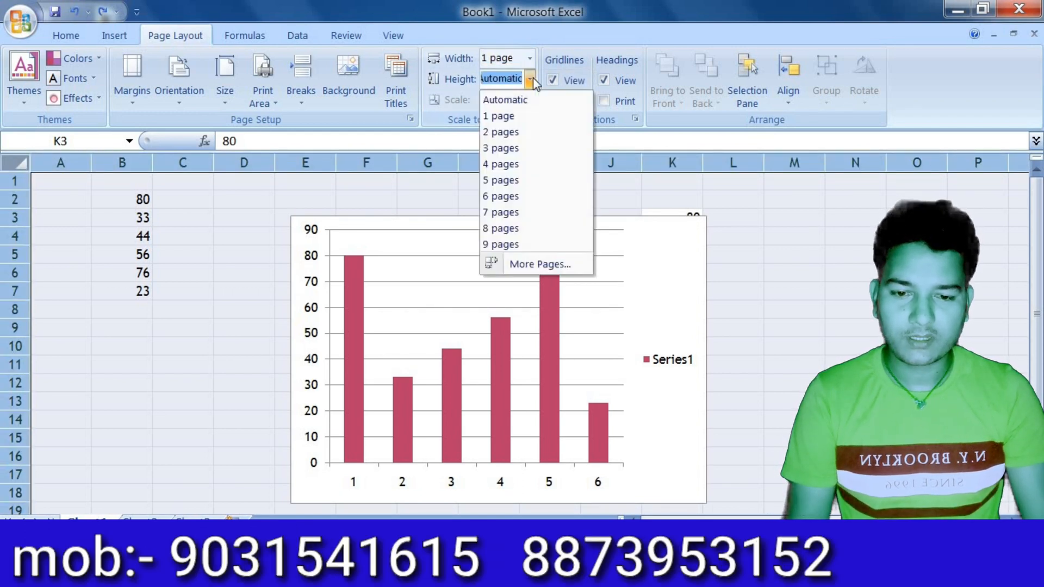
{"action": "left_click", "coordinate": [518, 115]}
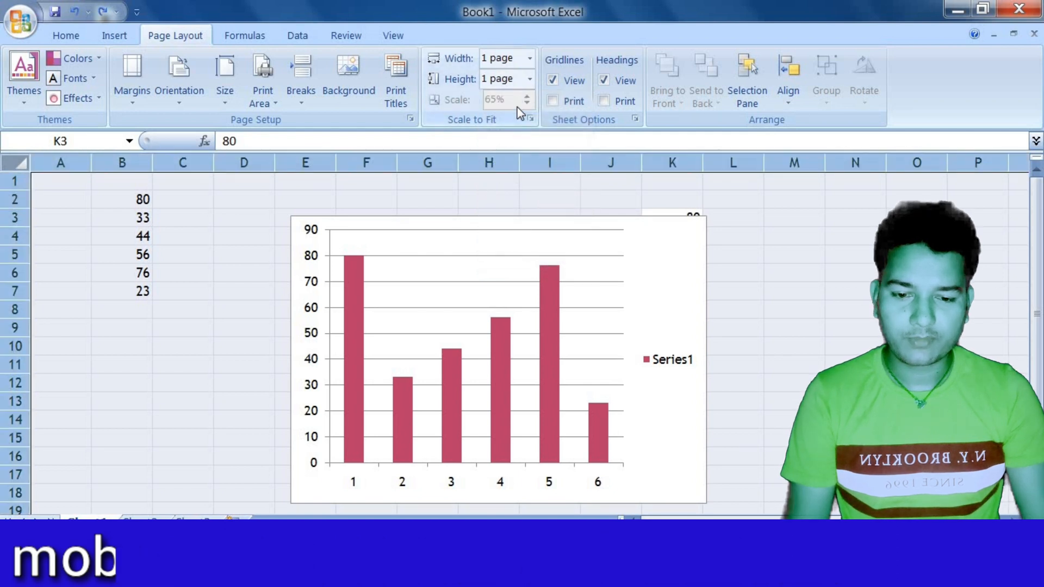
Set both the printed height and the printed width of the sheet to Automatic.
{"action": "left_click", "coordinate": [529, 78]}
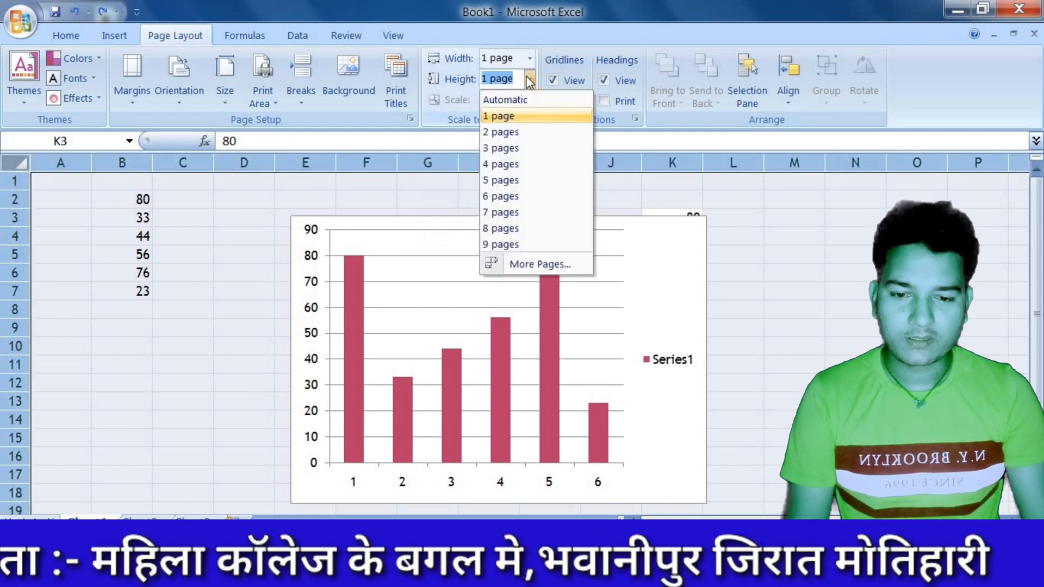
{"action": "left_click", "coordinate": [503, 99]}
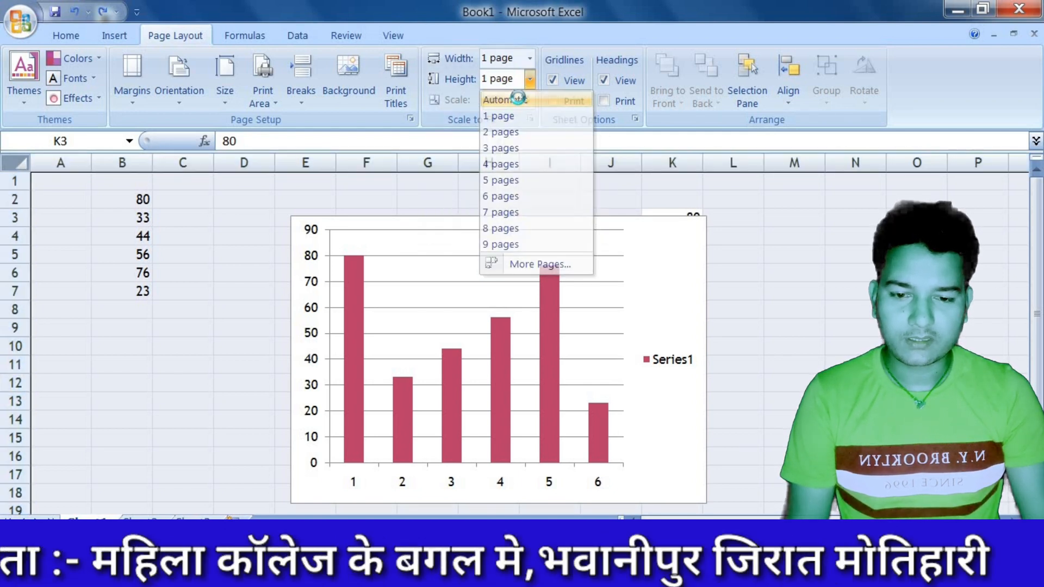
{"action": "left_click", "coordinate": [529, 58]}
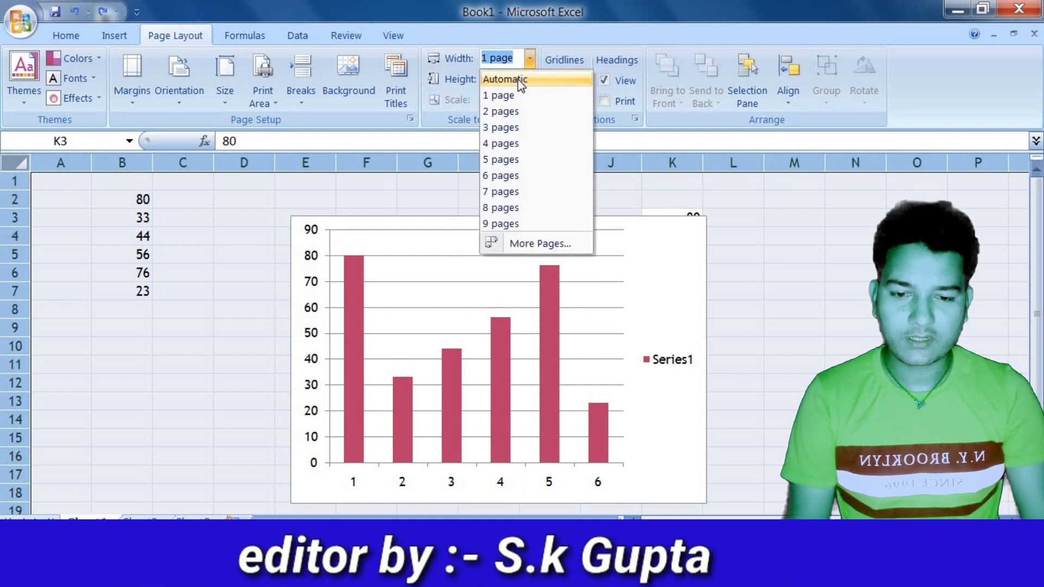
{"action": "left_click", "coordinate": [518, 81]}
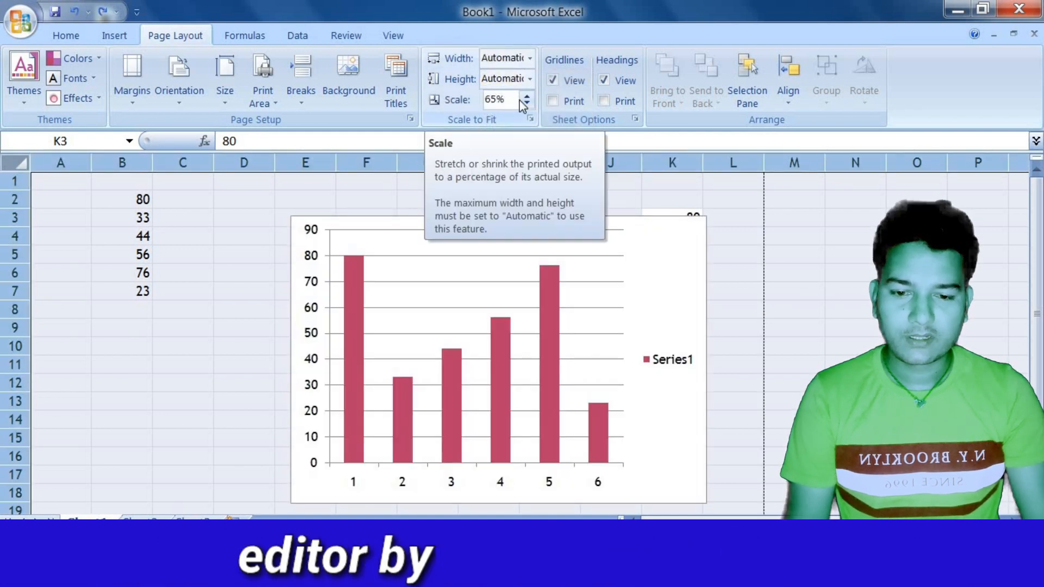
Raise the print scale in increments to 105% and bring it back to 100%.
{"action": "left_click", "coordinate": [526, 96]}
{"action": "left_click", "coordinate": [526, 96]}
{"action": "left_click", "coordinate": [526, 95]}
{"action": "left_click", "coordinate": [526, 96]}
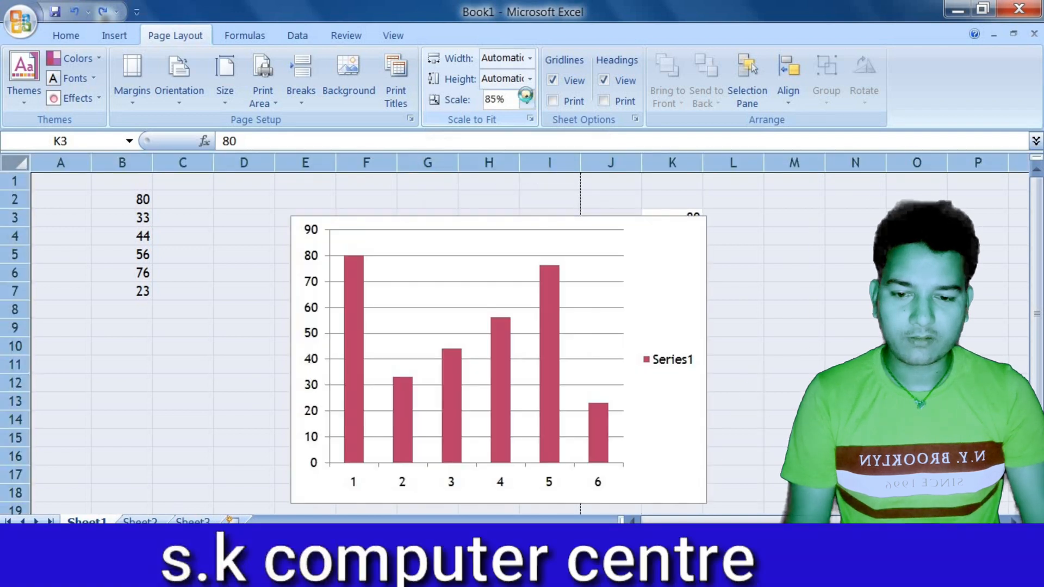
{"action": "left_click", "coordinate": [526, 95]}
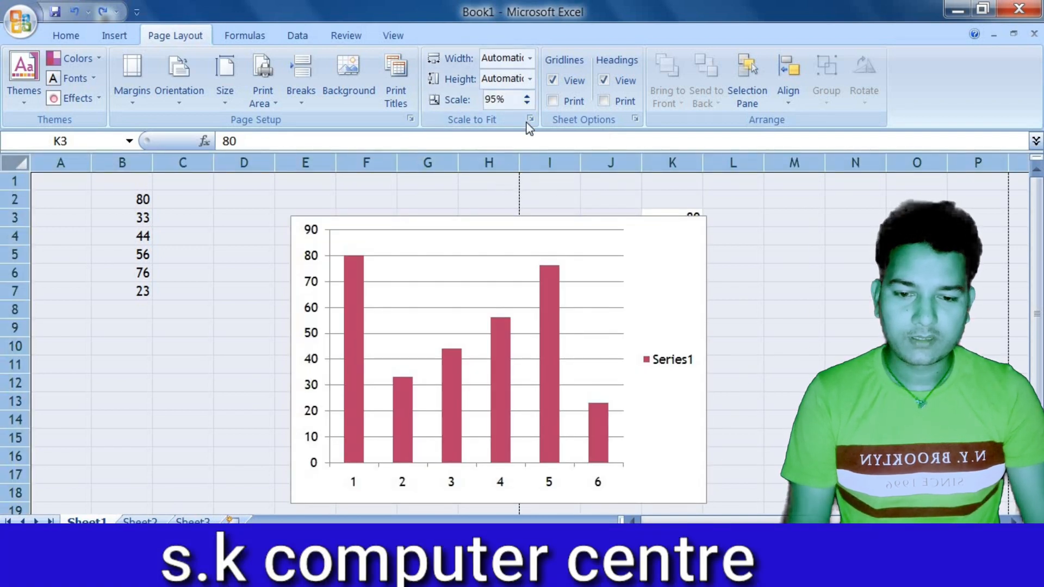
{"action": "left_click", "coordinate": [526, 95]}
{"action": "left_click", "coordinate": [526, 96]}
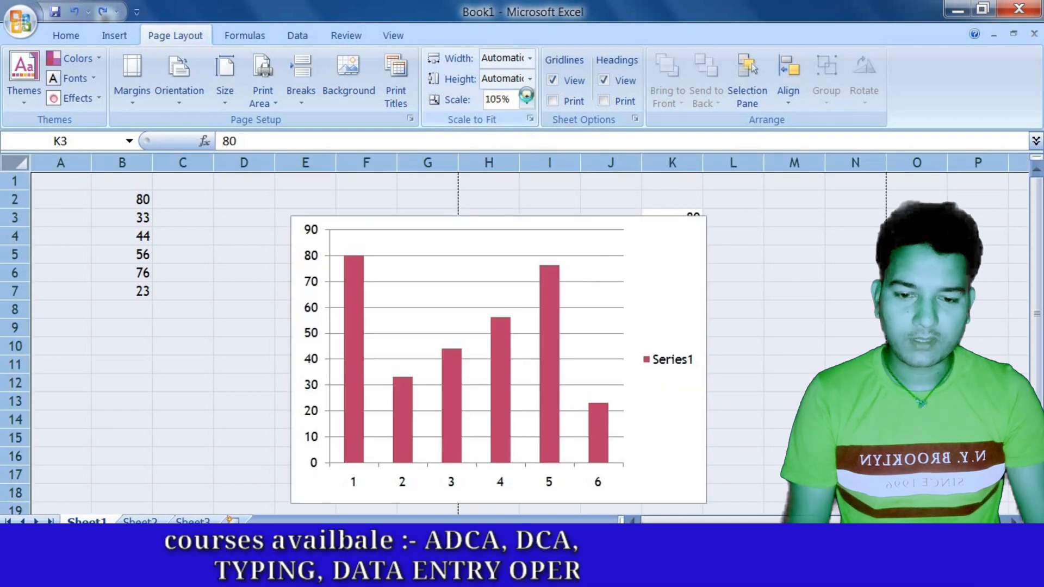
{"action": "left_click", "coordinate": [526, 96]}
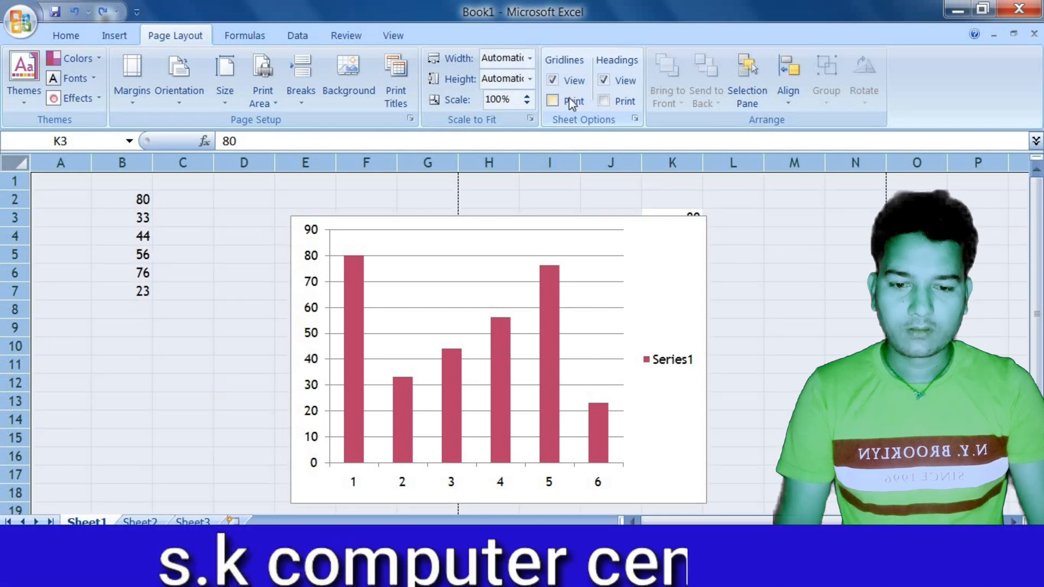
Turn on gridline printing, and toggle the display of the row and column headings off and back on.
{"action": "left_click", "coordinate": [571, 103]}
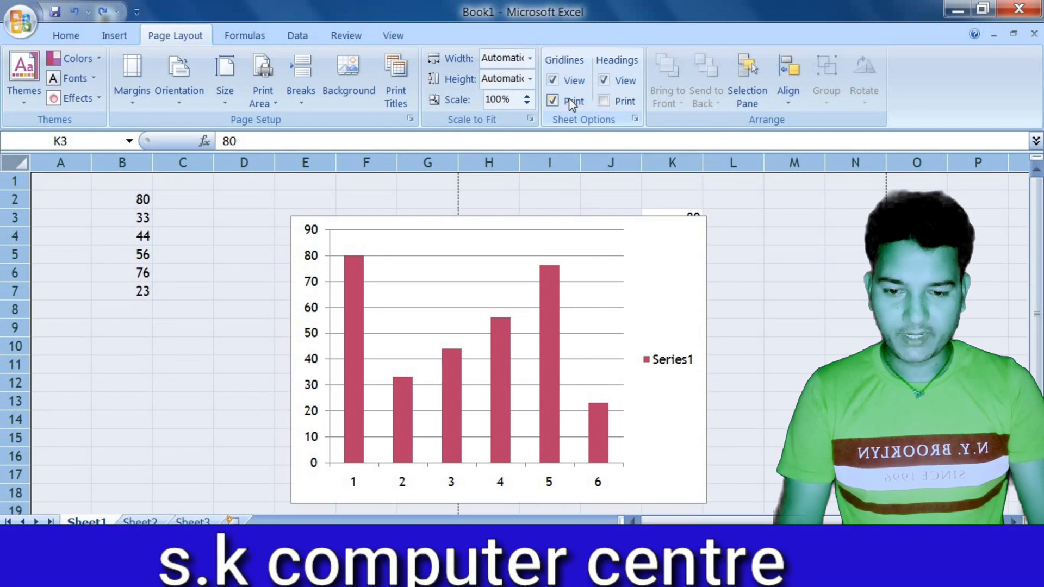
{"action": "left_click", "coordinate": [570, 101]}
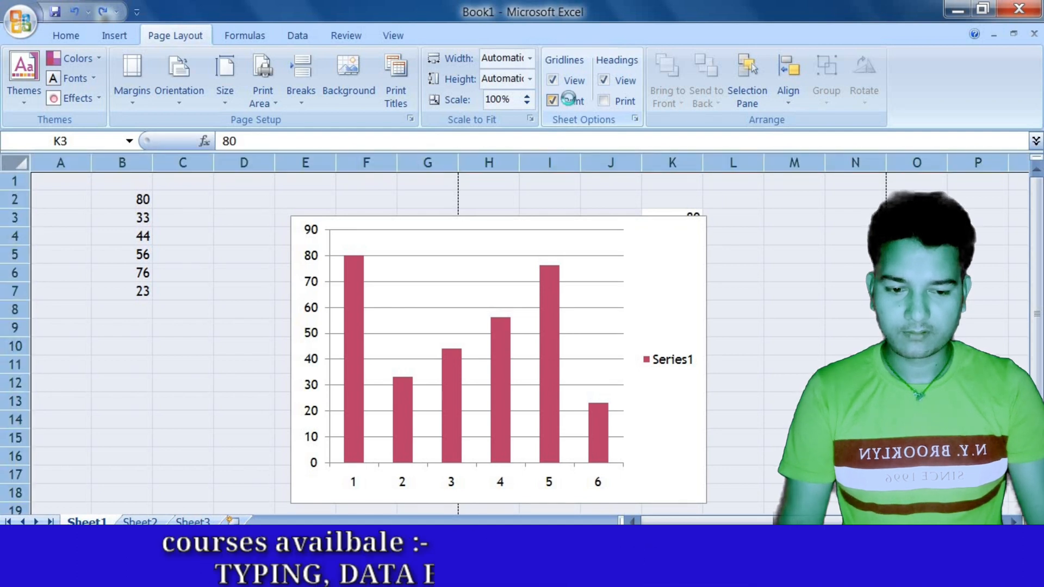
{"action": "left_click", "coordinate": [630, 83]}
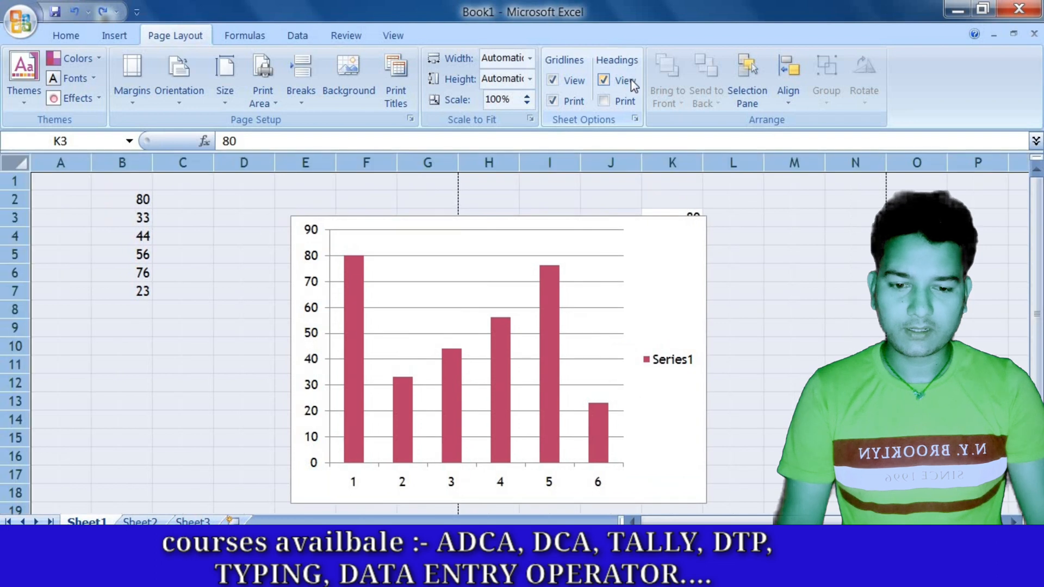
{"action": "left_click", "coordinate": [630, 81]}
{"action": "left_click", "coordinate": [630, 81]}
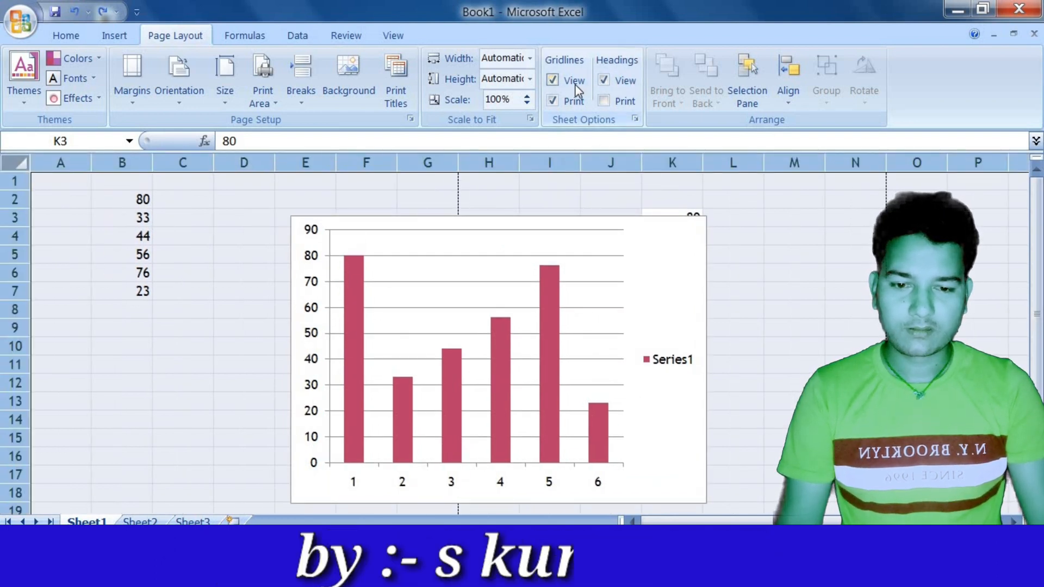
{"action": "left_click", "coordinate": [622, 84]}
{"action": "left_click", "coordinate": [622, 84]}
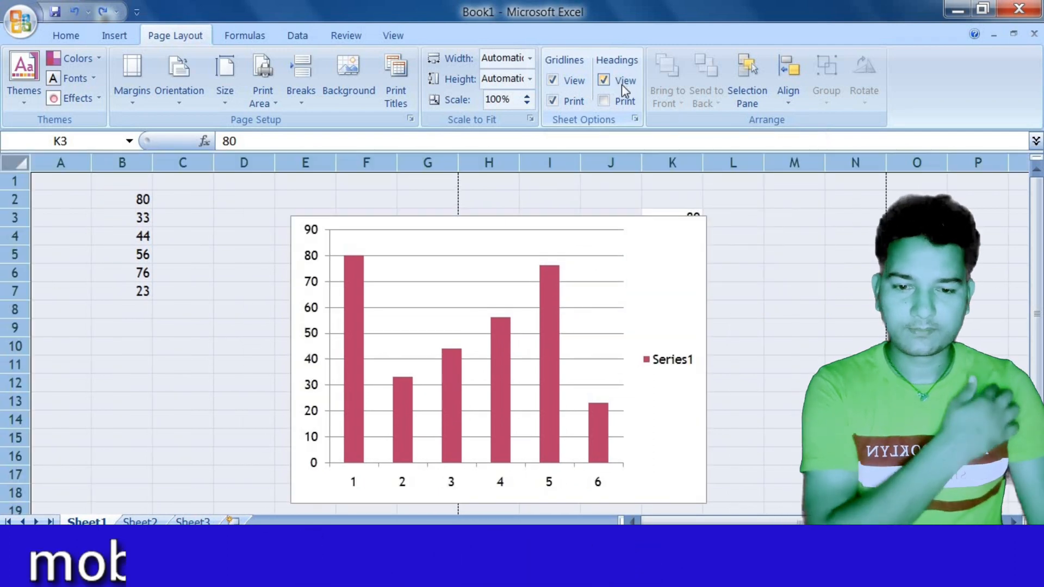
Toggle the worksheet gridlines' display off and back on, selecting cell C5 to compare the sheet's appearance.
{"action": "left_click", "coordinate": [549, 80]}
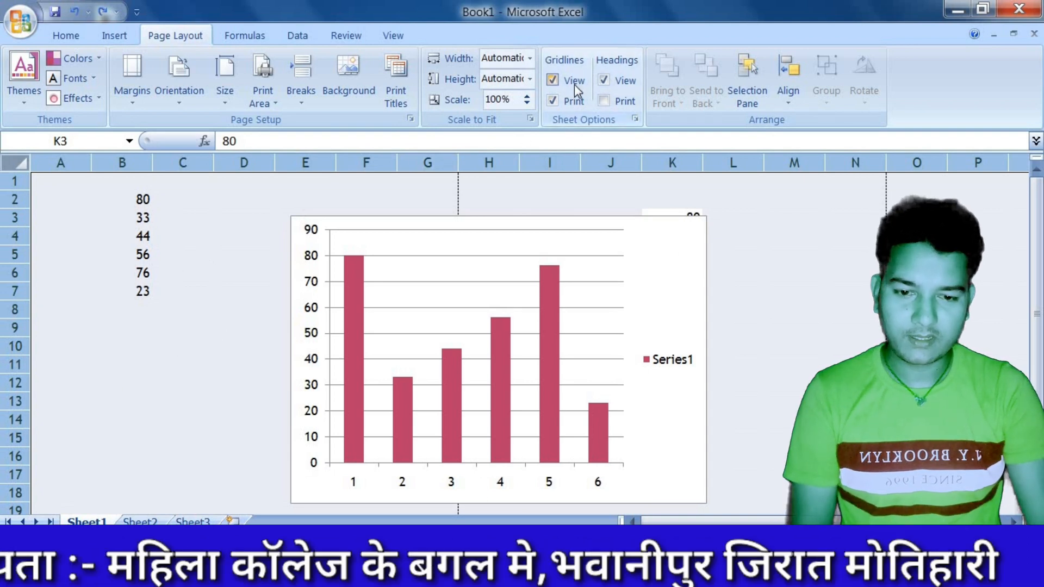
{"action": "left_click", "coordinate": [226, 271]}
{"action": "left_click", "coordinate": [166, 256]}
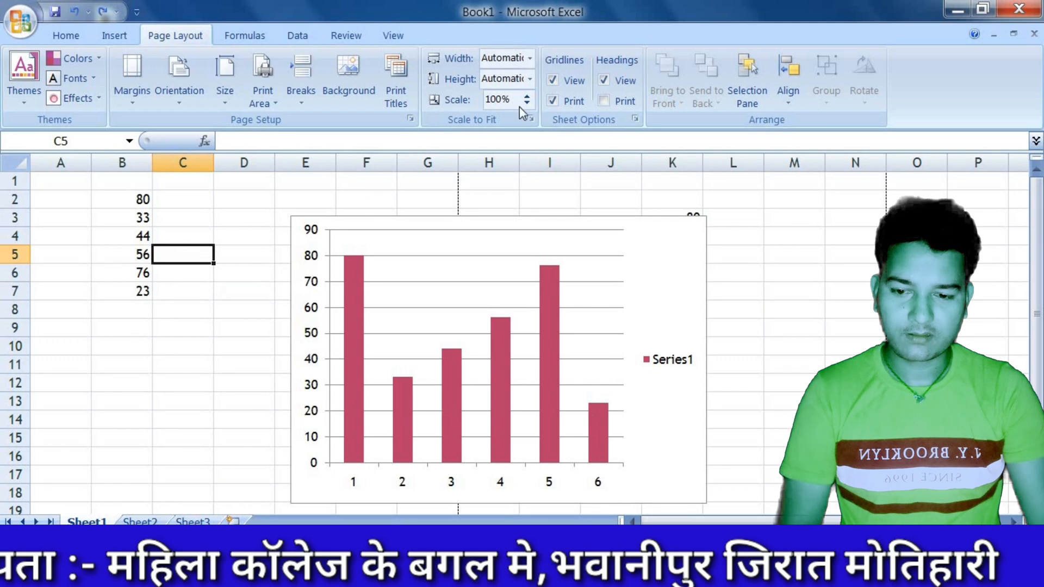
{"action": "left_click", "coordinate": [553, 80]}
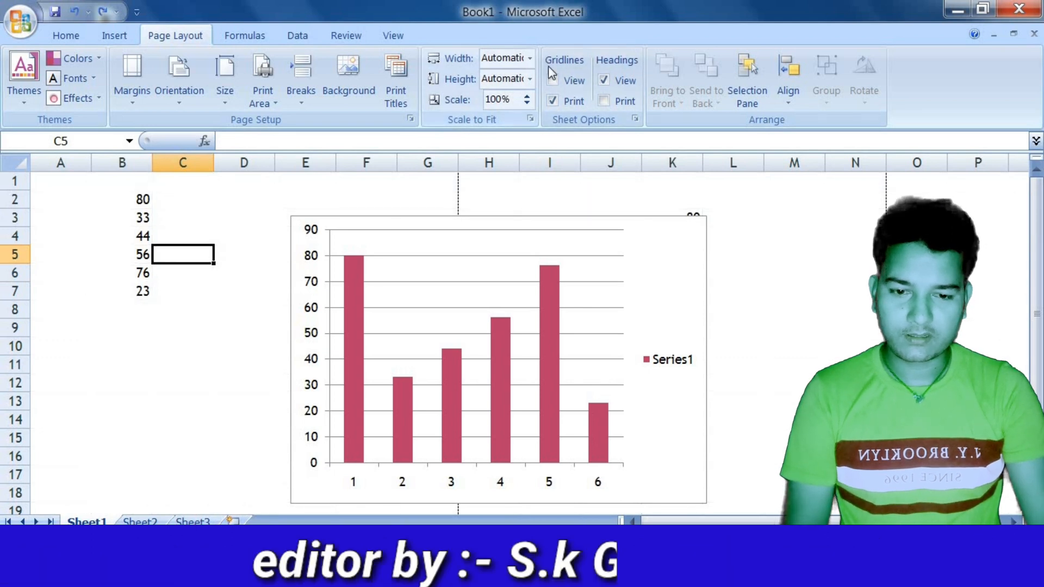
{"action": "left_click", "coordinate": [552, 80]}
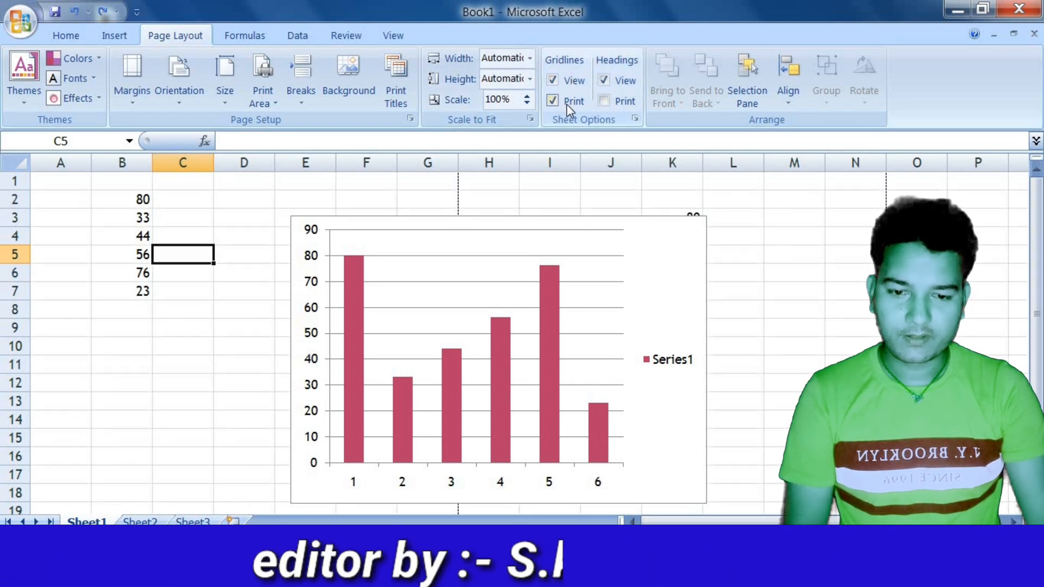
Toggle gridline printing and display off and back on, and turn on printing of the row and column headings.
{"action": "left_click", "coordinate": [566, 103]}
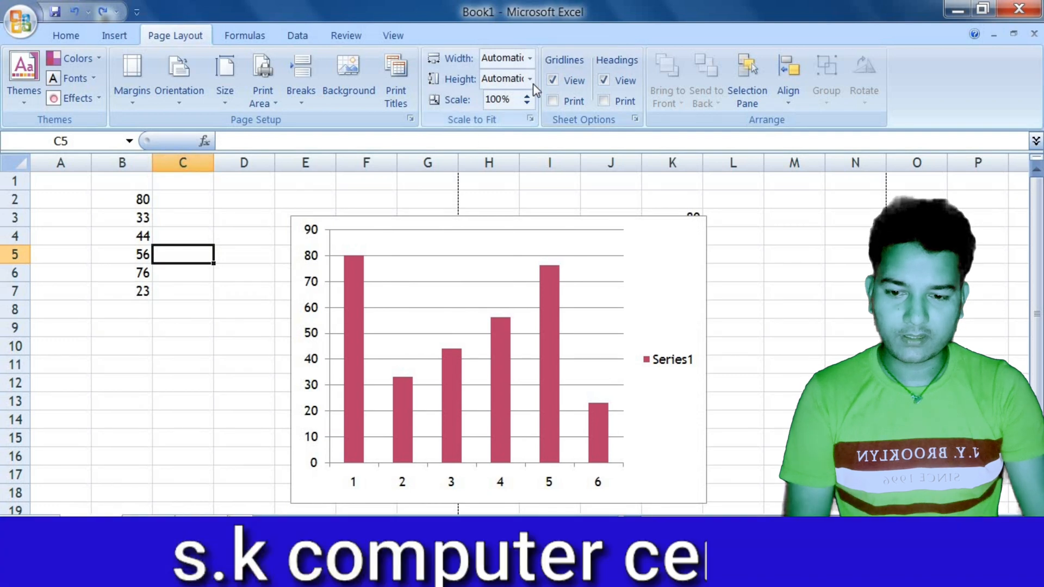
{"action": "left_click", "coordinate": [568, 103]}
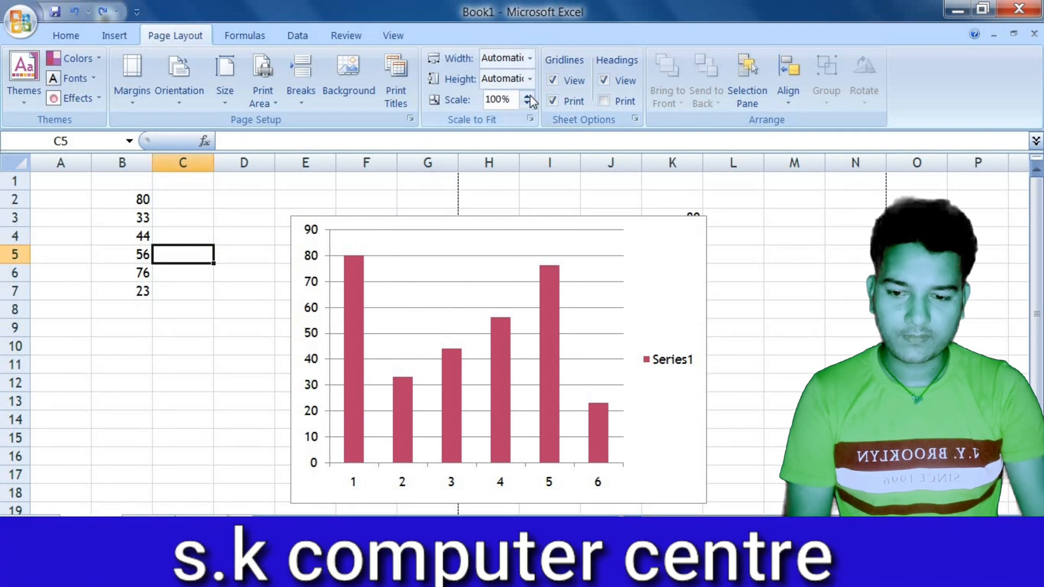
{"action": "left_click", "coordinate": [550, 83]}
{"action": "left_click", "coordinate": [553, 84]}
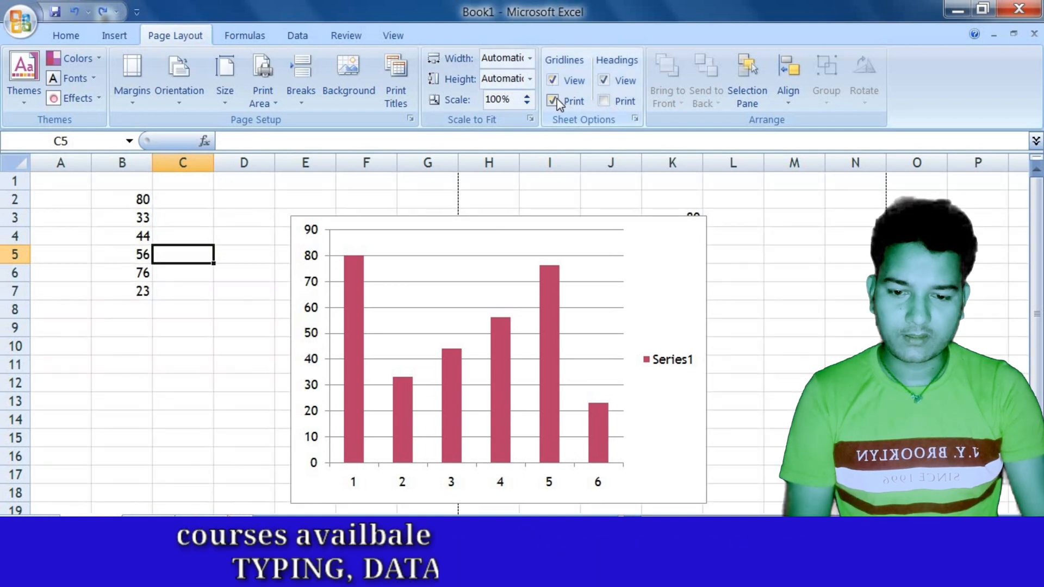
{"action": "left_click", "coordinate": [624, 103]}
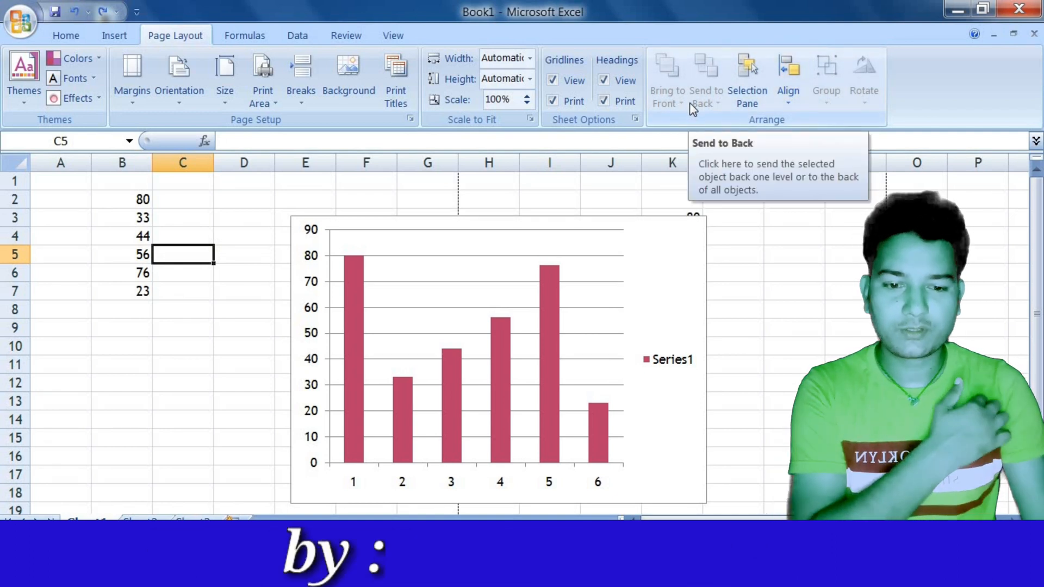
Clear all cell contents from the sheet, delete the chart, and select cell I10.
{"action": "key", "text": "ctrl+a"}
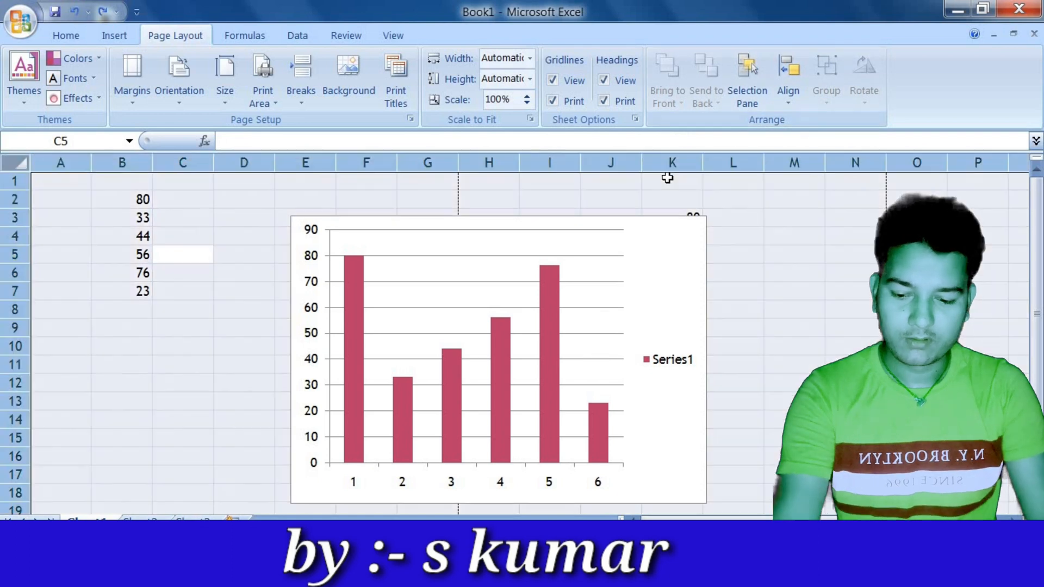
{"action": "key", "text": "Delete"}
{"action": "scroll", "coordinate": [667, 196], "scroll_direction": "down", "scroll_amount": 3}
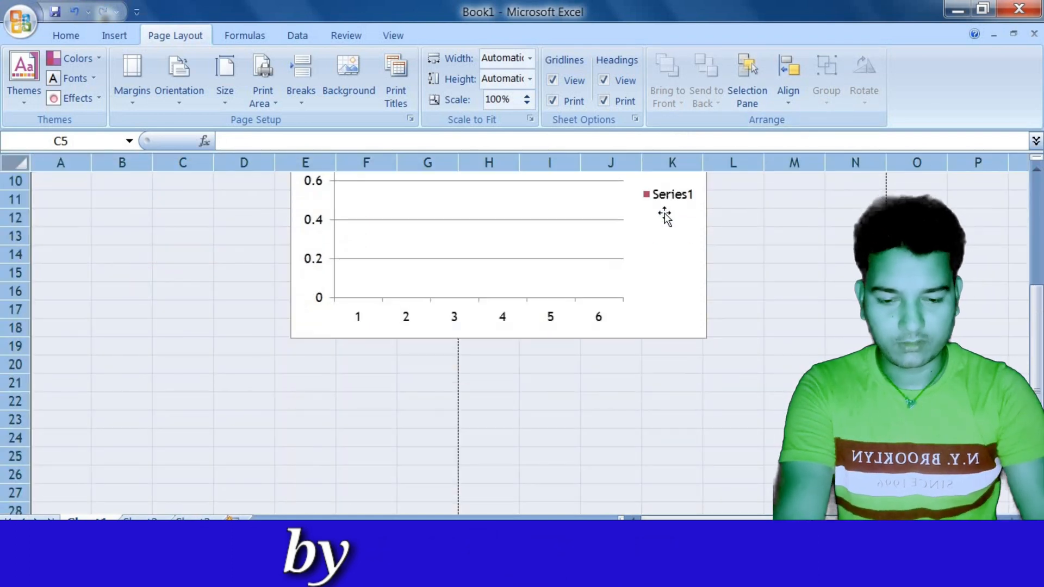
{"action": "left_click", "coordinate": [666, 216]}
{"action": "key", "text": "Delete"}
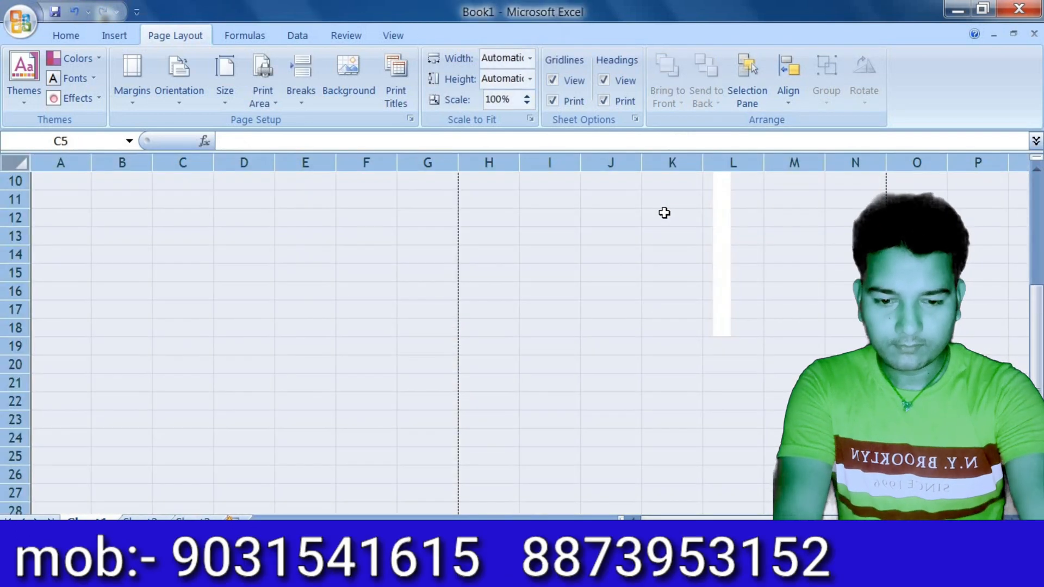
{"action": "scroll", "coordinate": [664, 212], "scroll_direction": "up", "scroll_amount": 3}
{"action": "left_click", "coordinate": [554, 354]}
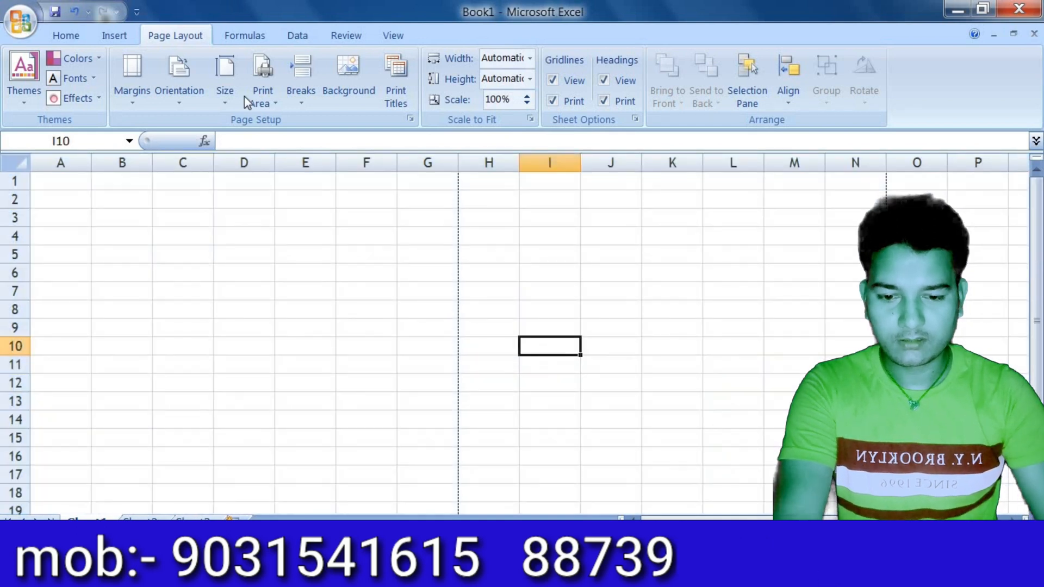
Draw a rectangle about 2.28" high and 2.07" wide over columns C to F, rows 3 to 14.
{"action": "left_click", "coordinate": [116, 37]}
{"action": "left_click", "coordinate": [197, 103]}
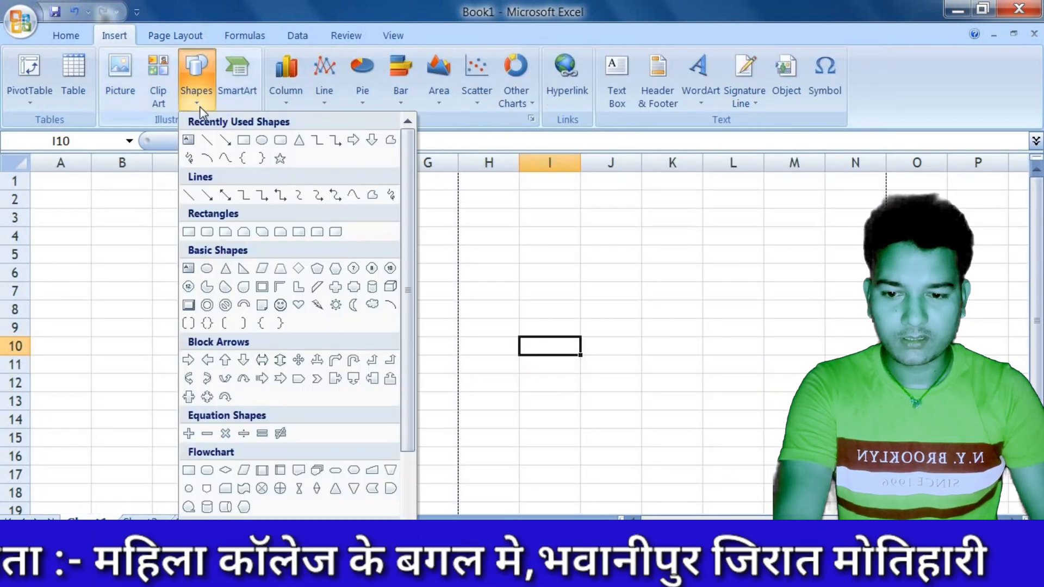
{"action": "left_click", "coordinate": [246, 143]}
{"action": "left_click_drag", "start_coordinate": [185, 213], "coordinate": [375, 422]}
Draw a second rectangle about 1.6" high and 2.51" wide overlapping the first, and move it up to row 1.
{"action": "left_click", "coordinate": [71, 60]}
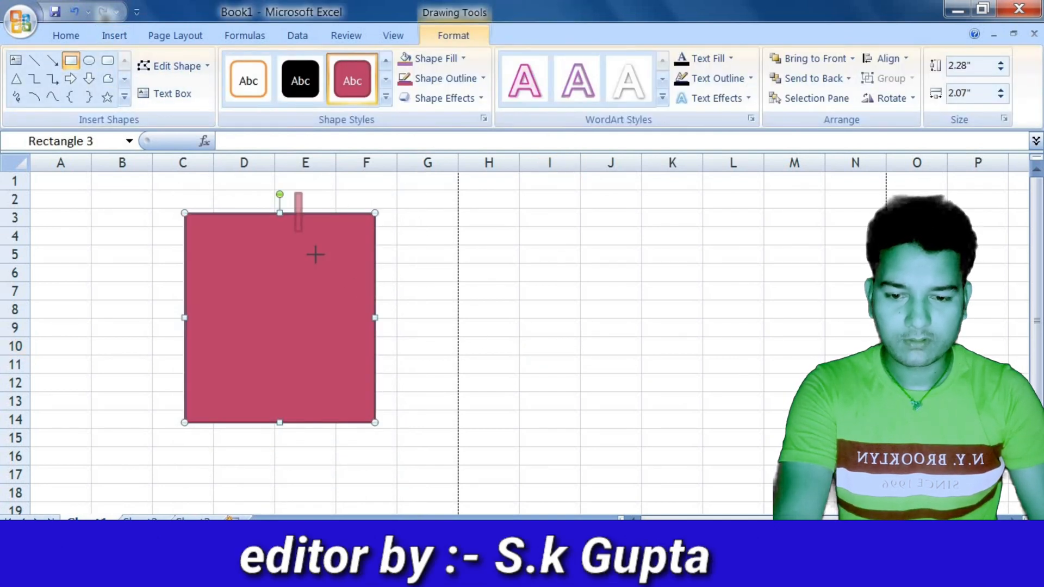
{"action": "left_click_drag", "start_coordinate": [294, 192], "coordinate": [525, 340]}
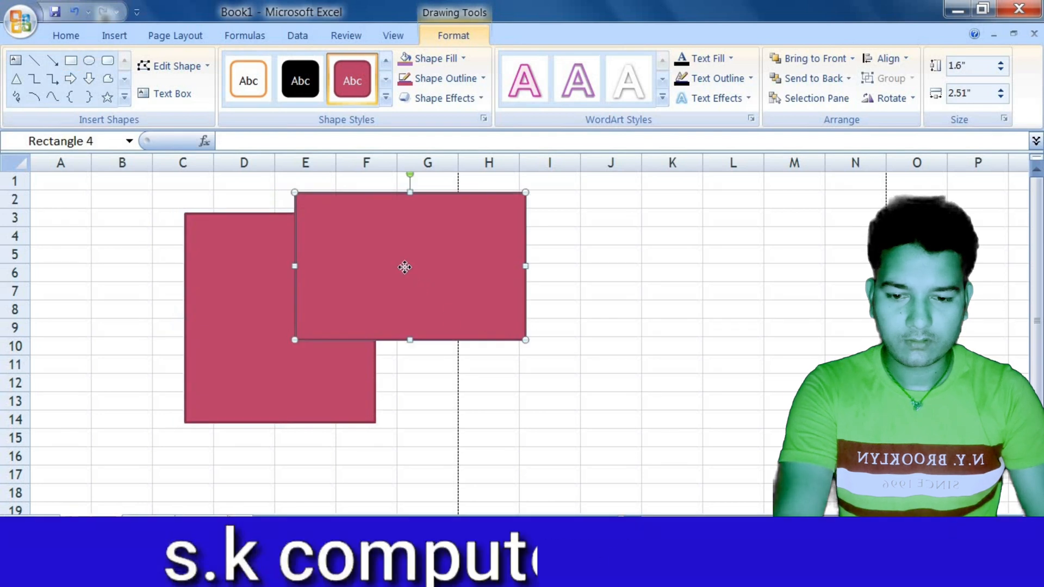
{"action": "left_click_drag", "start_coordinate": [405, 267], "coordinate": [395, 247]}
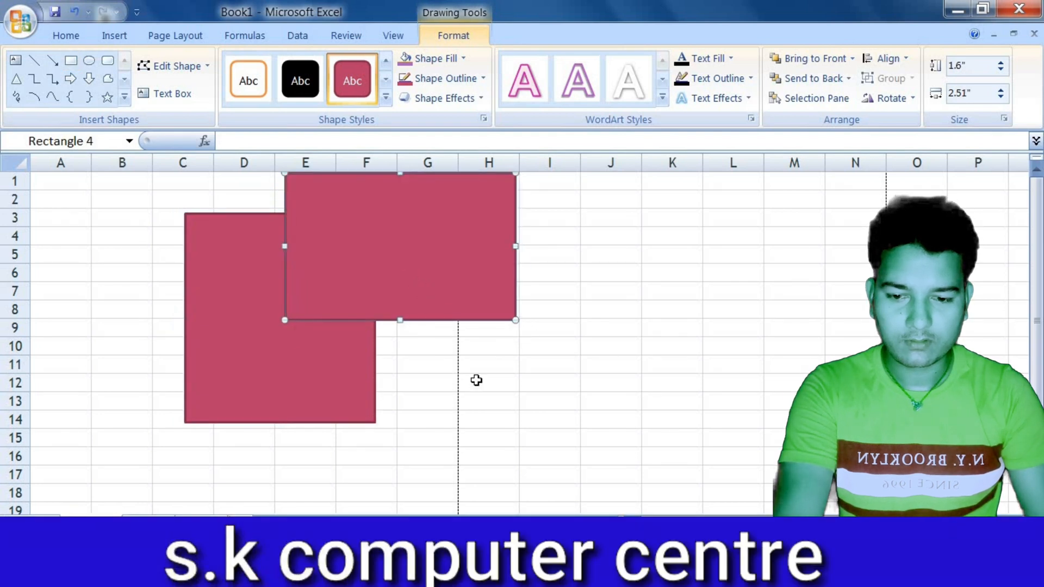
Open the picture fill option for the second rectangle and browse to the personal photo folder on Local Disk (D:).
{"action": "left_click", "coordinate": [436, 61]}
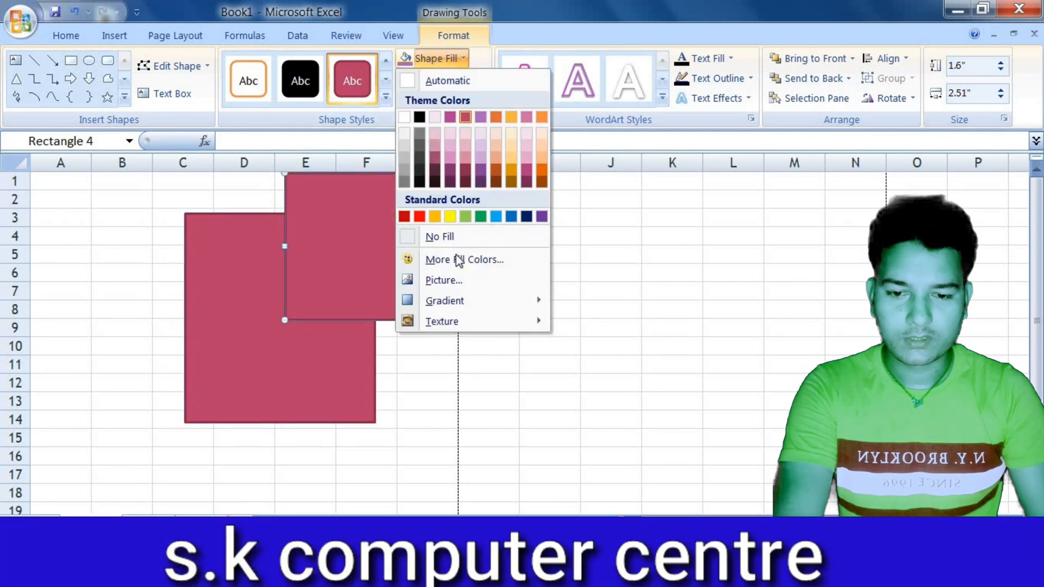
{"action": "left_click", "coordinate": [457, 277]}
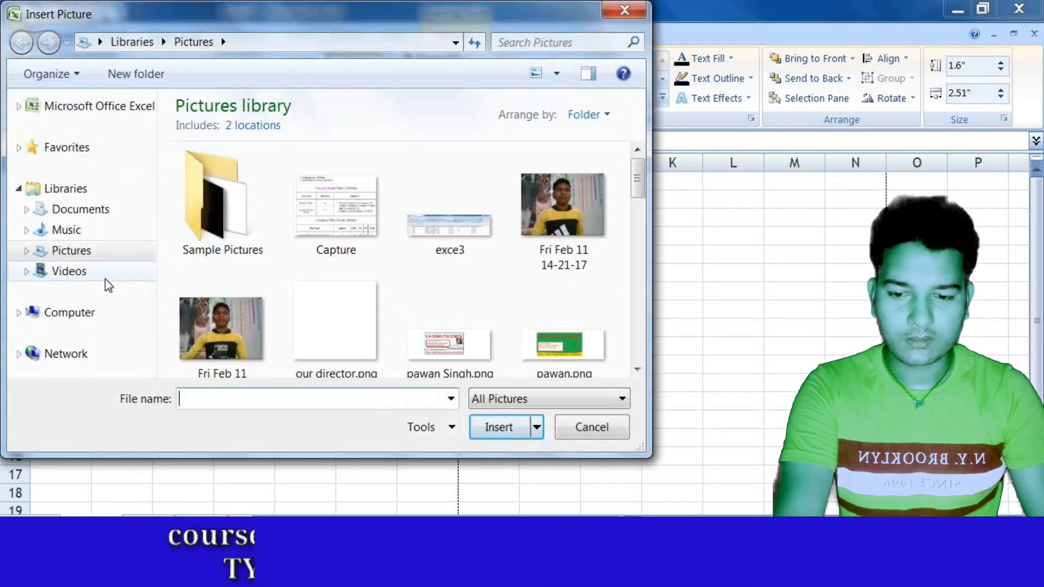
{"action": "left_click", "coordinate": [101, 279]}
{"action": "left_click", "coordinate": [223, 256]}
{"action": "scroll", "coordinate": [228, 261], "scroll_direction": "down", "scroll_amount": 5}
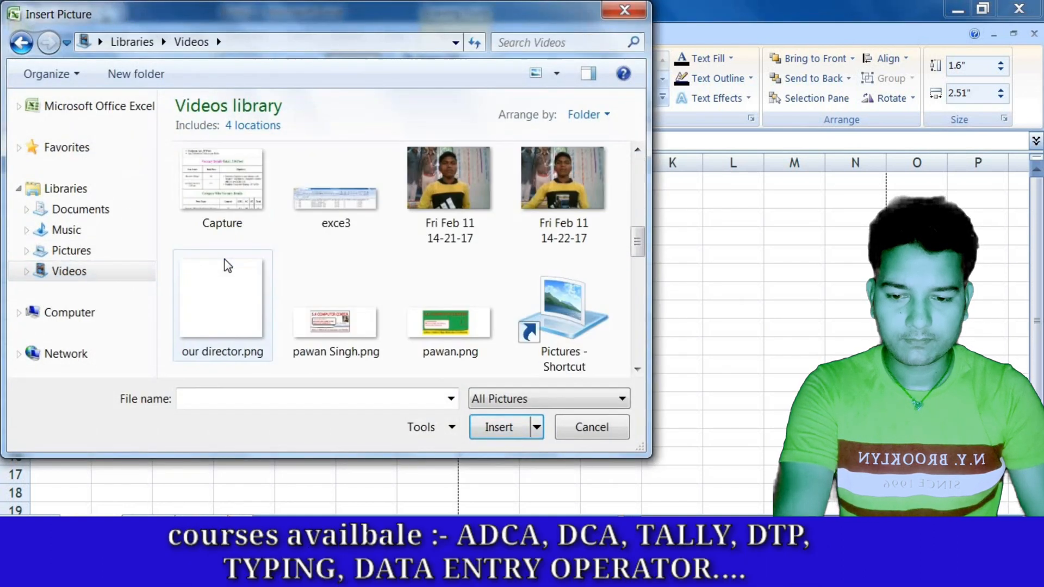
{"action": "scroll", "coordinate": [228, 265], "scroll_direction": "down", "scroll_amount": 10}
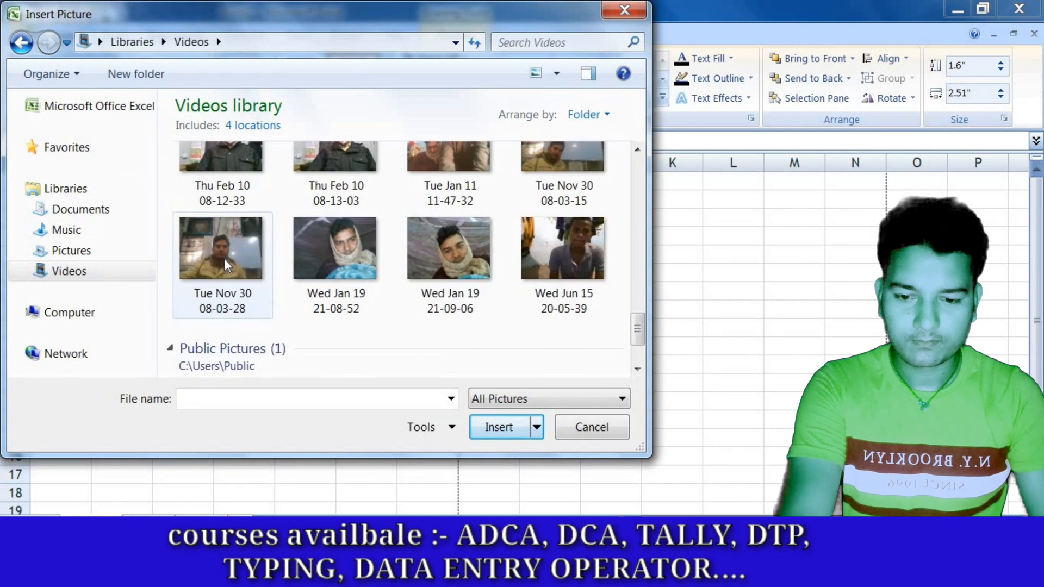
{"action": "left_click", "coordinate": [96, 315]}
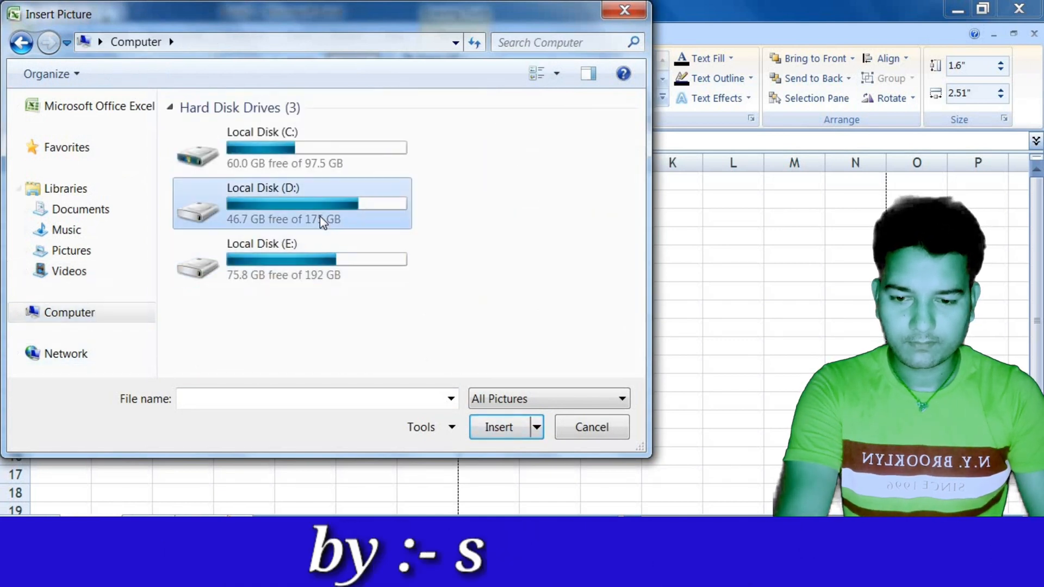
{"action": "double_click", "coordinate": [320, 216]}
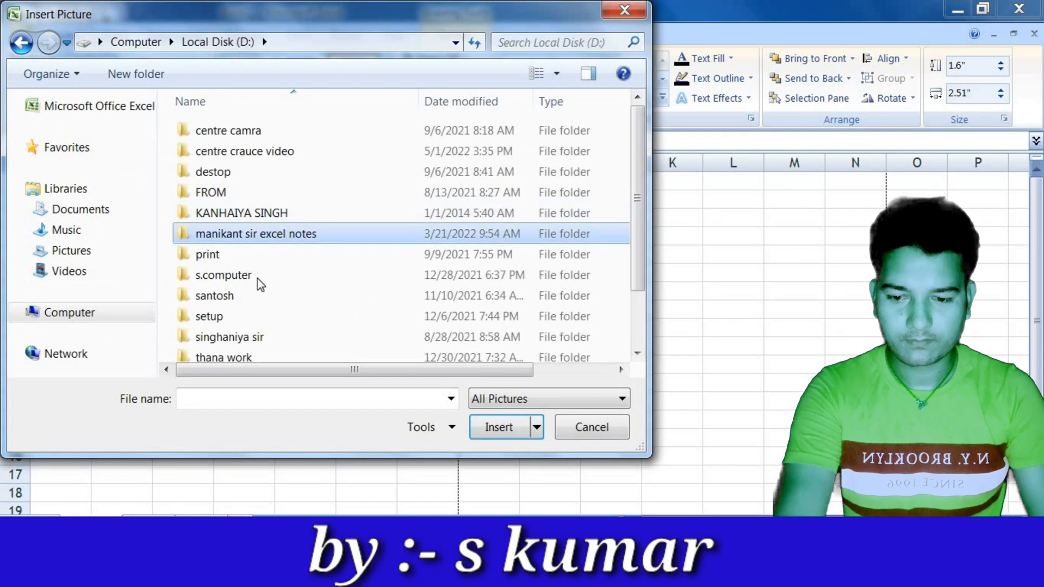
{"action": "double_click", "coordinate": [249, 298]}
{"action": "left_click", "coordinate": [245, 292]}
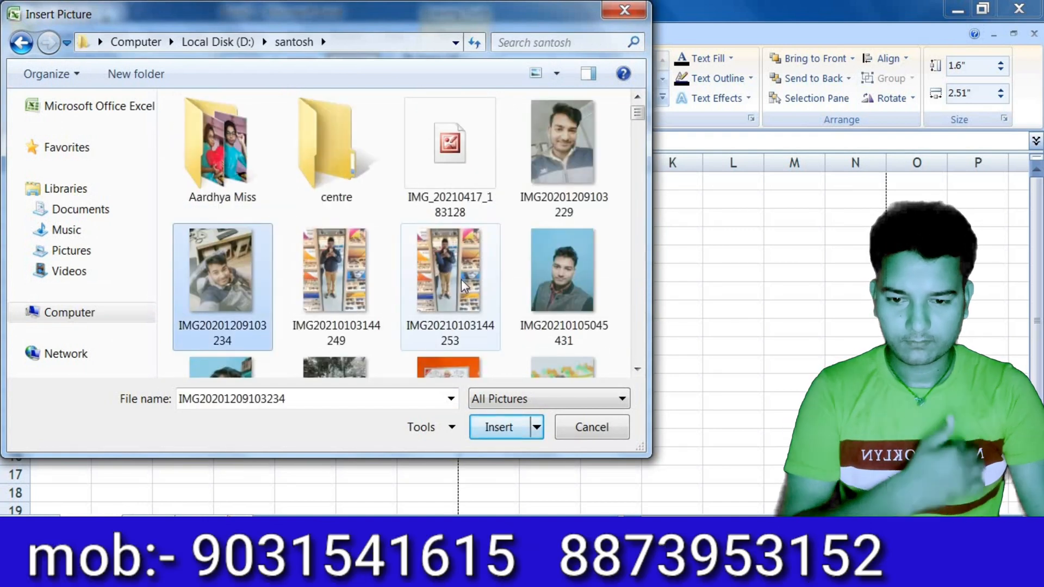
{"action": "scroll", "coordinate": [461, 279], "scroll_direction": "down", "scroll_amount": 2}
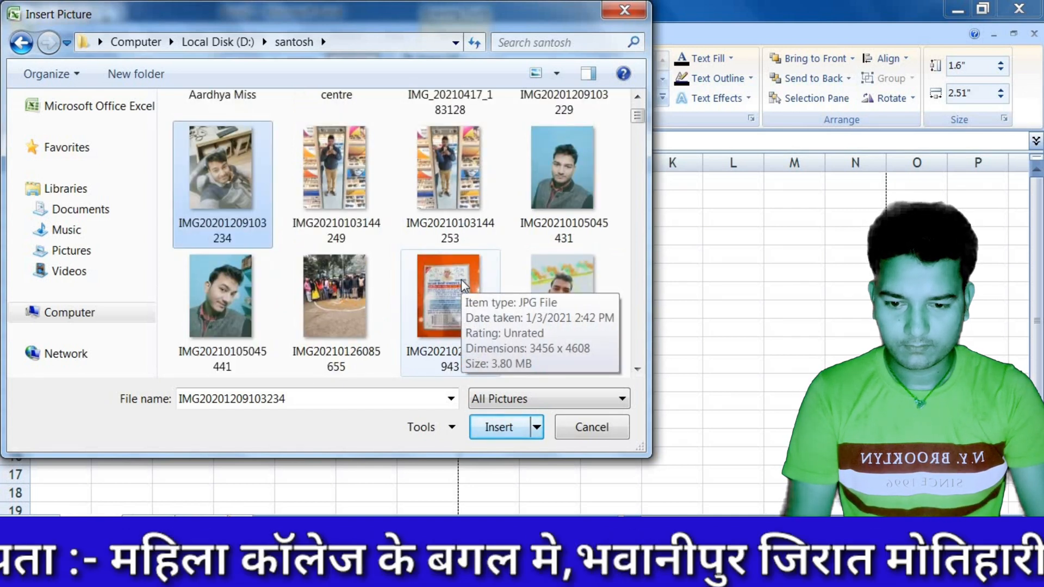
{"action": "scroll", "coordinate": [461, 279], "scroll_direction": "down", "scroll_amount": 2}
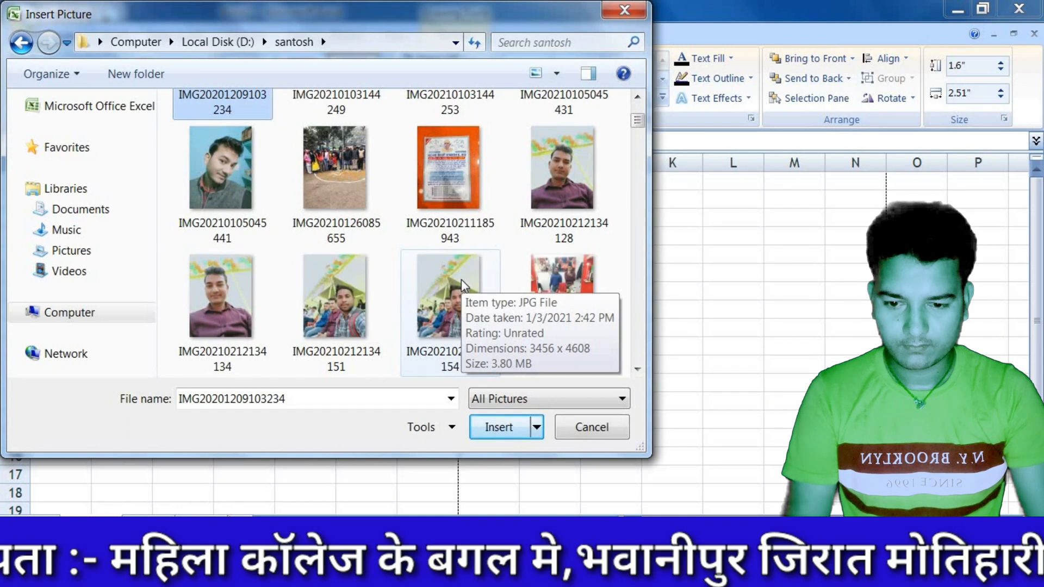
{"action": "scroll", "coordinate": [461, 279], "scroll_direction": "down", "scroll_amount": 1}
{"action": "scroll", "coordinate": [461, 279], "scroll_direction": "down", "scroll_amount": 1}
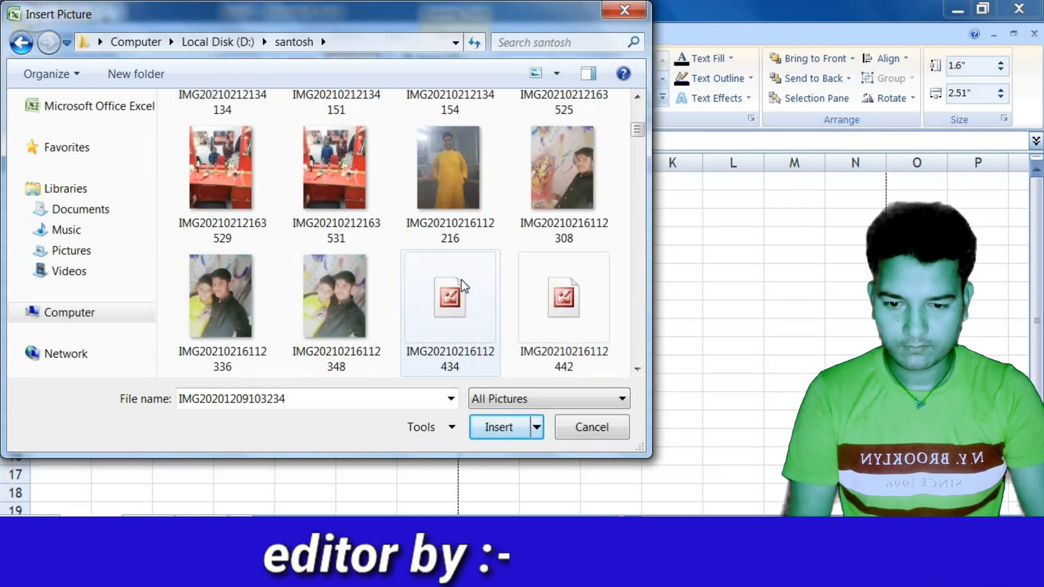
{"action": "scroll", "coordinate": [461, 279], "scroll_direction": "down", "scroll_amount": 2}
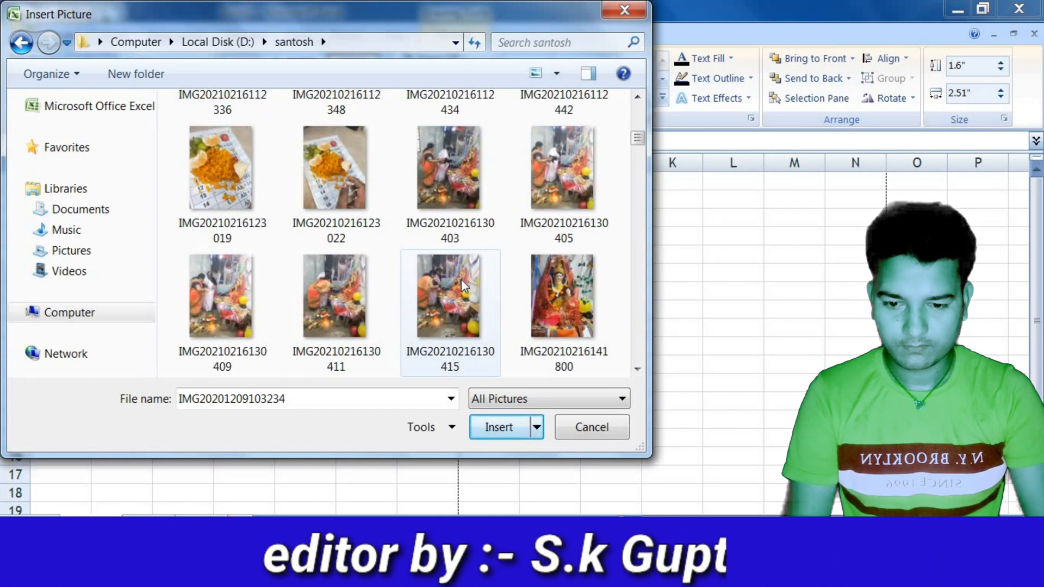
{"action": "scroll", "coordinate": [461, 279], "scroll_direction": "down", "scroll_amount": 2}
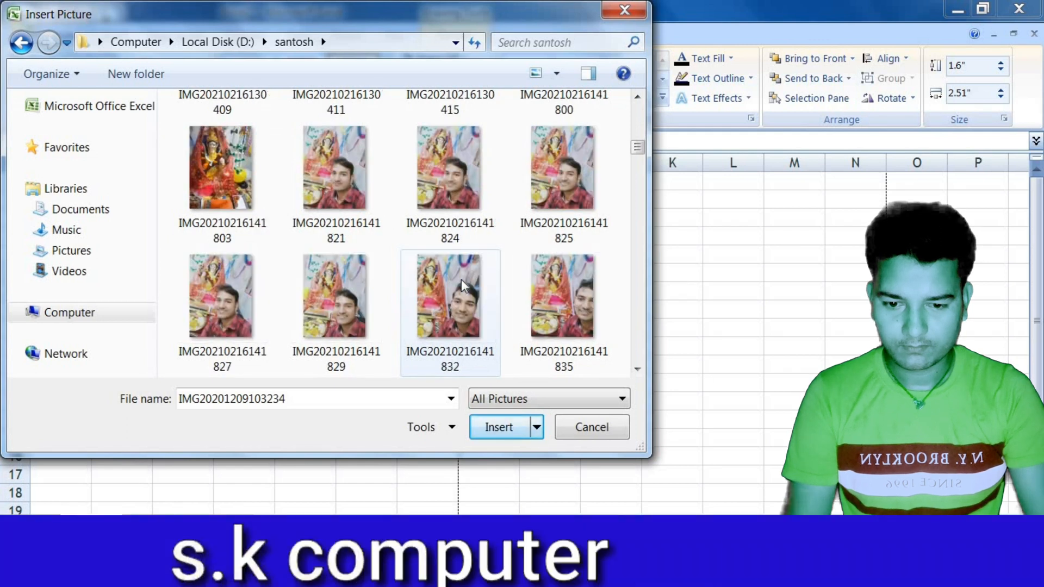
{"action": "scroll", "coordinate": [461, 279], "scroll_direction": "down", "scroll_amount": 1}
{"action": "scroll", "coordinate": [461, 279], "scroll_direction": "down", "scroll_amount": 1}
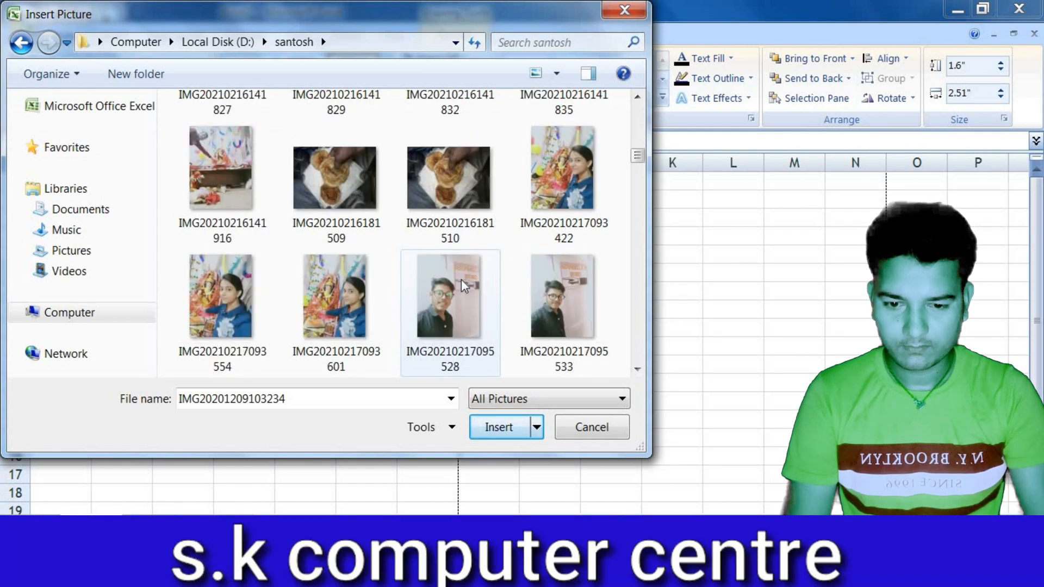
{"action": "scroll", "coordinate": [461, 280], "scroll_direction": "down", "scroll_amount": 2}
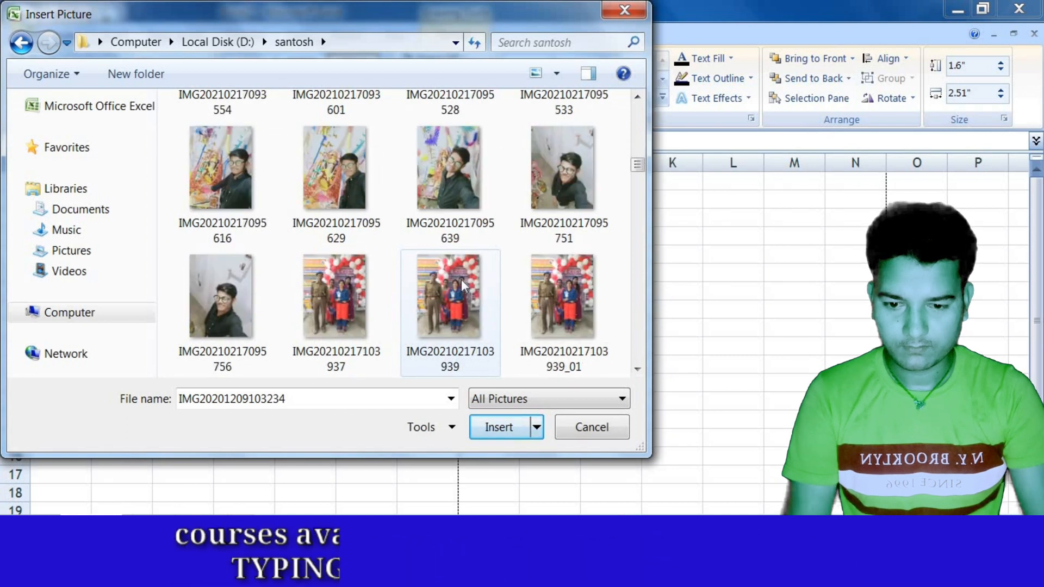
{"action": "left_click", "coordinate": [351, 313]}
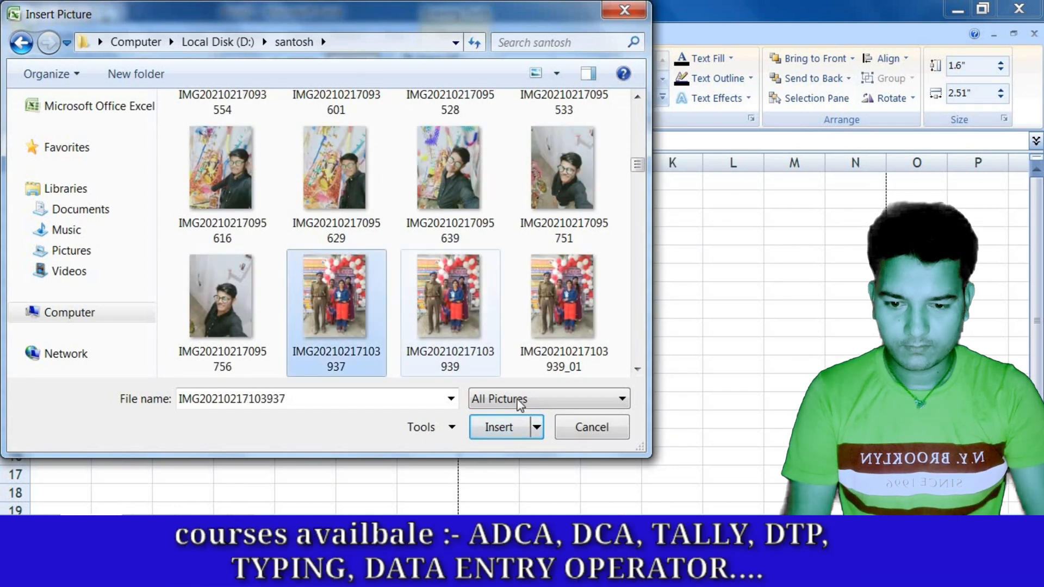
{"action": "left_click", "coordinate": [498, 427]}
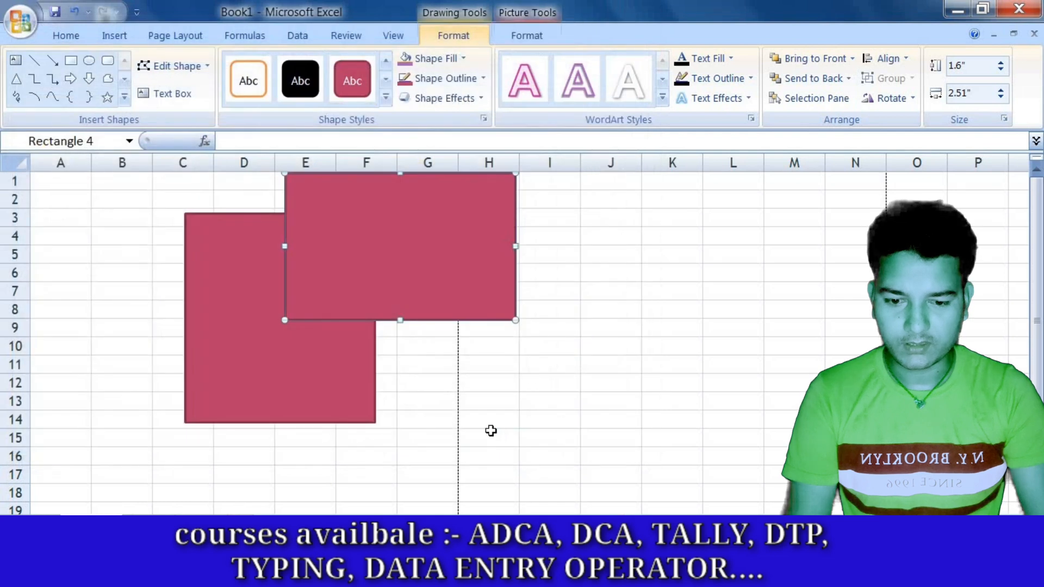
{"action": "left_click", "coordinate": [311, 366]}
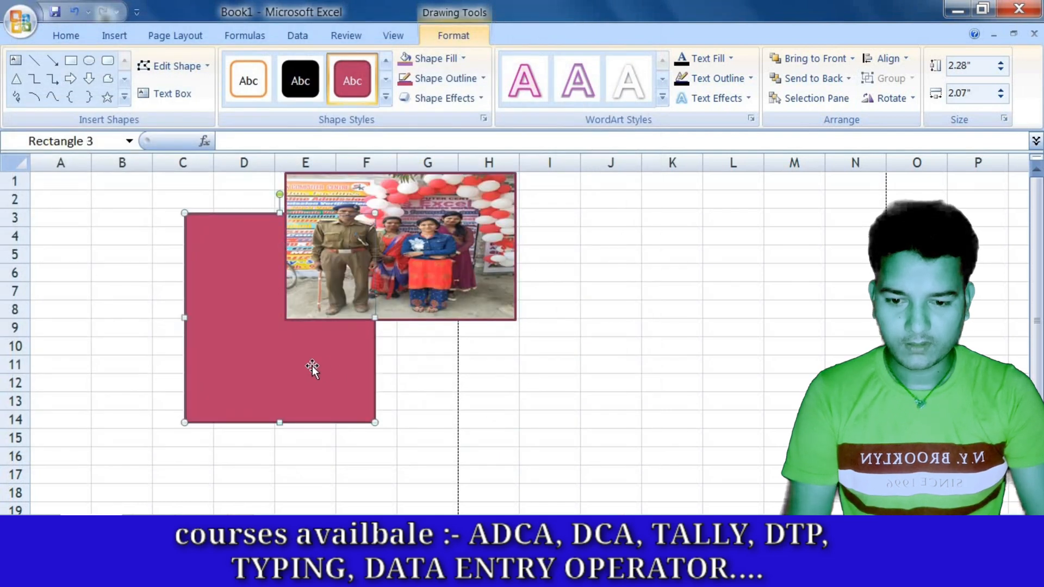
{"action": "left_click", "coordinate": [423, 64]}
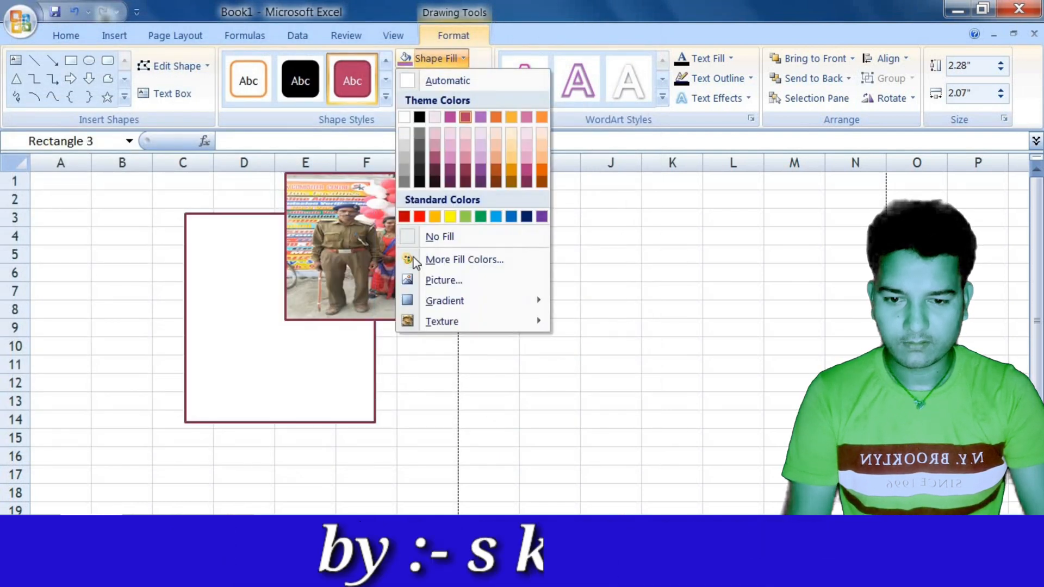
{"action": "left_click", "coordinate": [422, 281]}
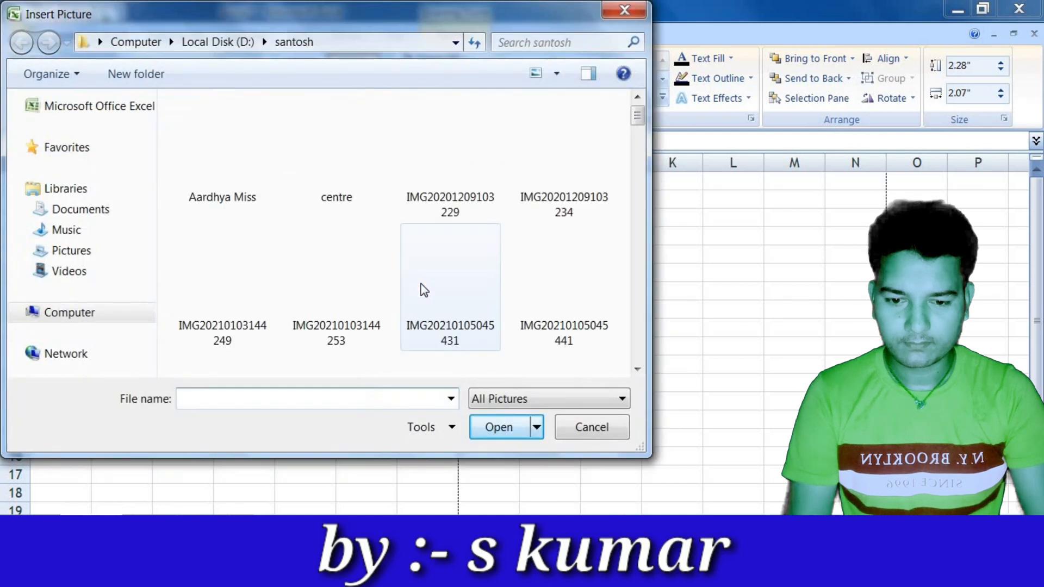
{"action": "left_click", "coordinate": [420, 282]}
{"action": "scroll", "coordinate": [420, 282], "scroll_direction": "down", "scroll_amount": 6}
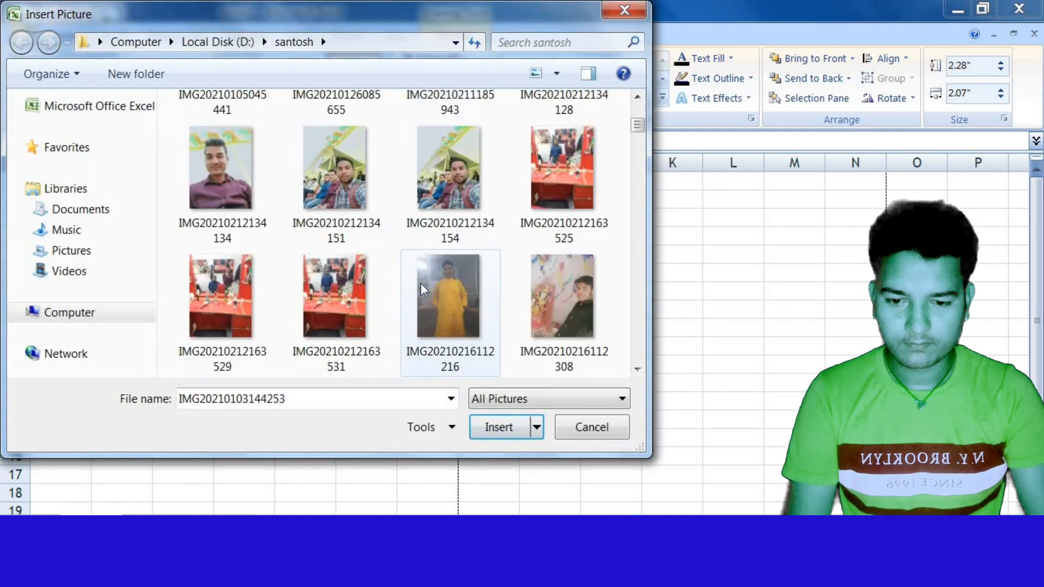
{"action": "scroll", "coordinate": [419, 283], "scroll_direction": "down", "scroll_amount": 3}
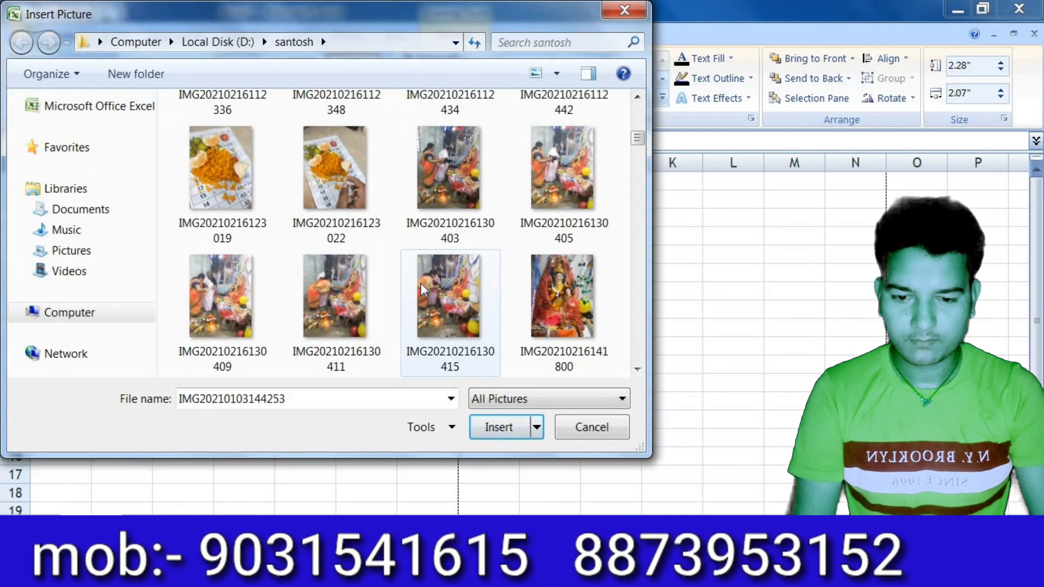
{"action": "scroll", "coordinate": [420, 284], "scroll_direction": "down", "scroll_amount": 8}
{"action": "scroll", "coordinate": [421, 284], "scroll_direction": "down", "scroll_amount": 3}
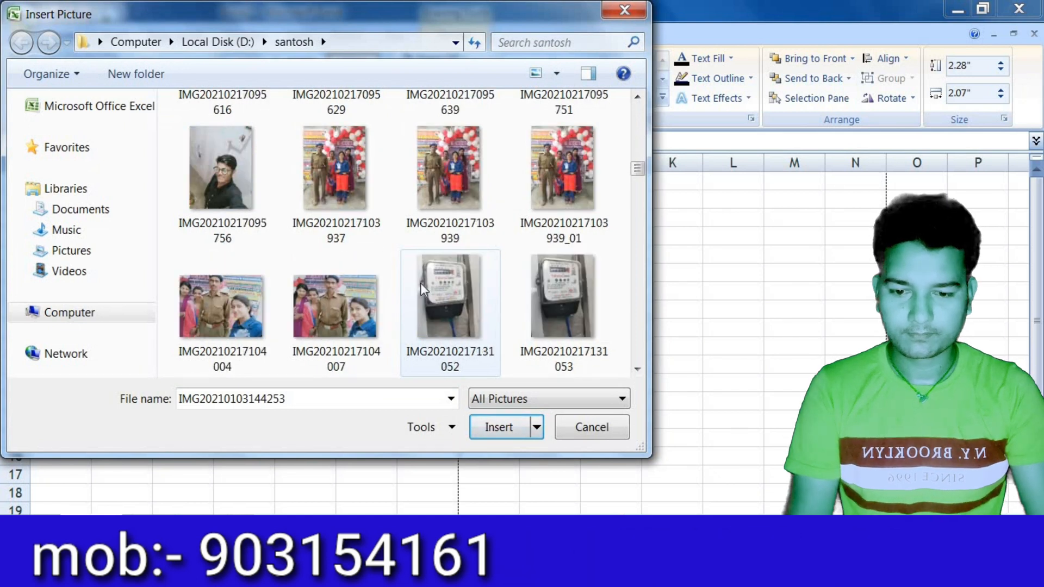
{"action": "scroll", "coordinate": [420, 283], "scroll_direction": "down", "scroll_amount": 3}
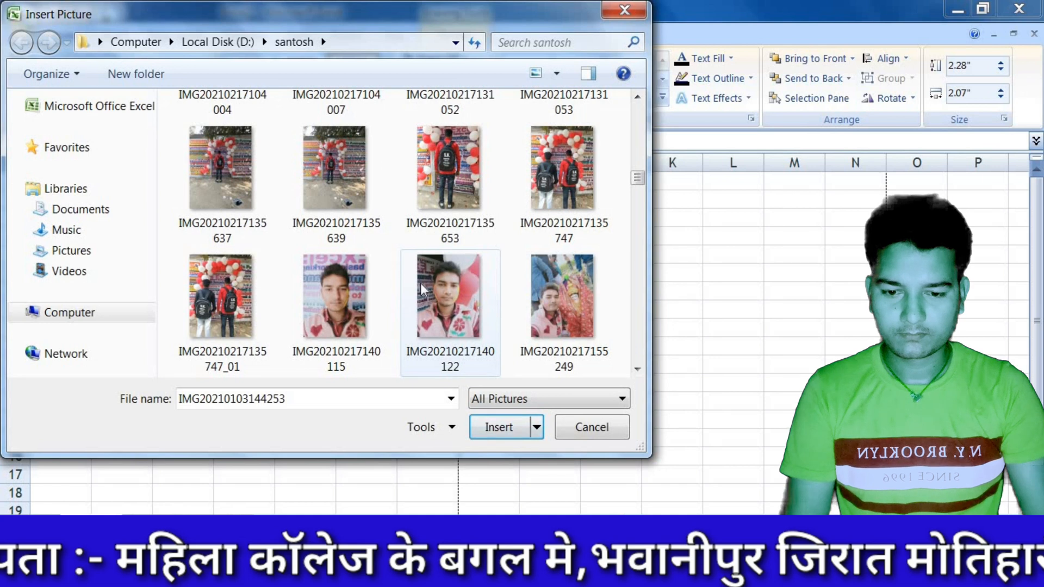
{"action": "left_click", "coordinate": [479, 291]}
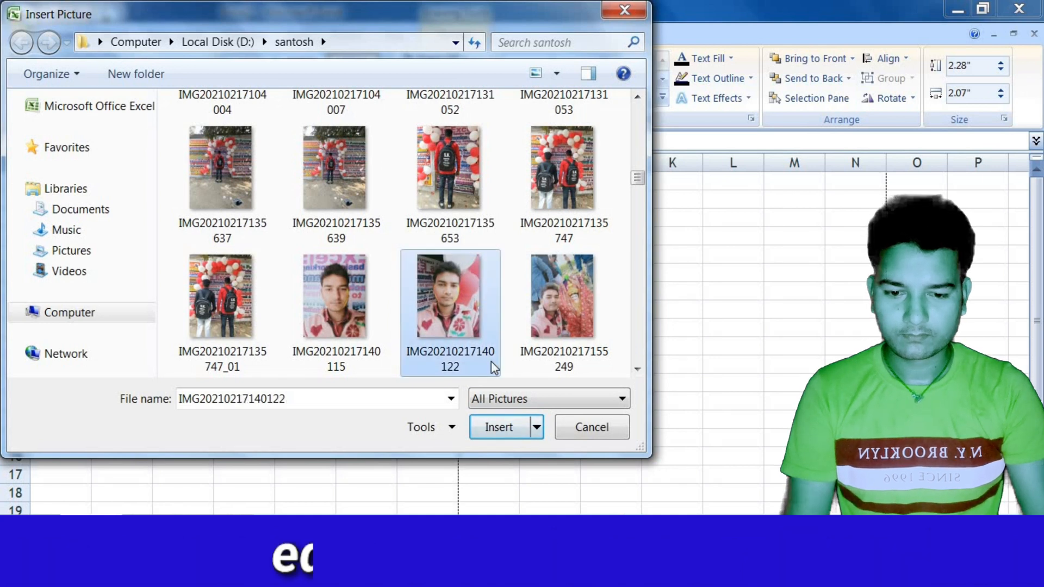
{"action": "left_click", "coordinate": [499, 430]}
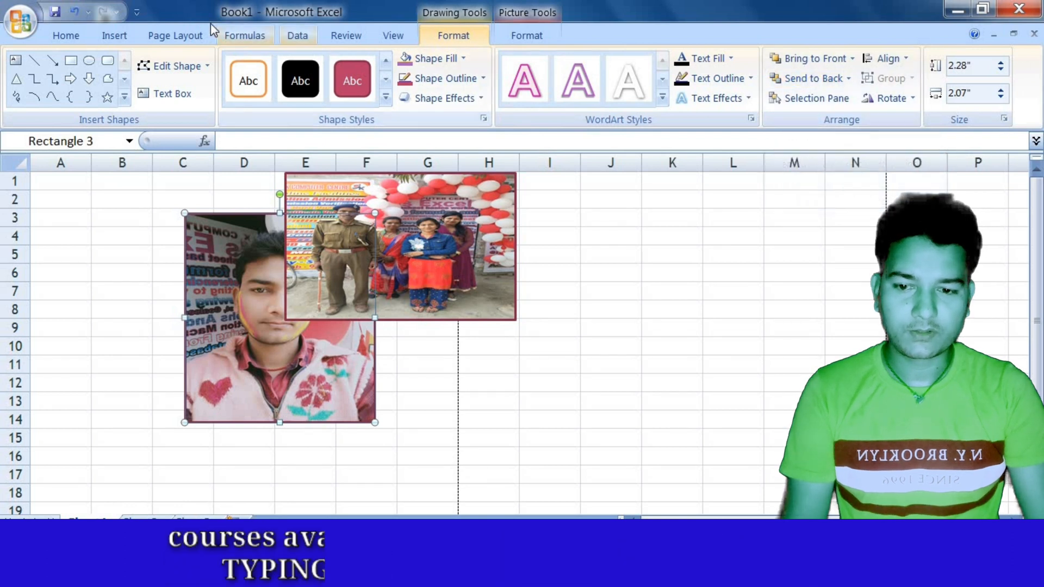
Bring the portrait-filled rectangle to the front of the overlapping group-photo rectangle.
{"action": "left_click", "coordinate": [179, 36]}
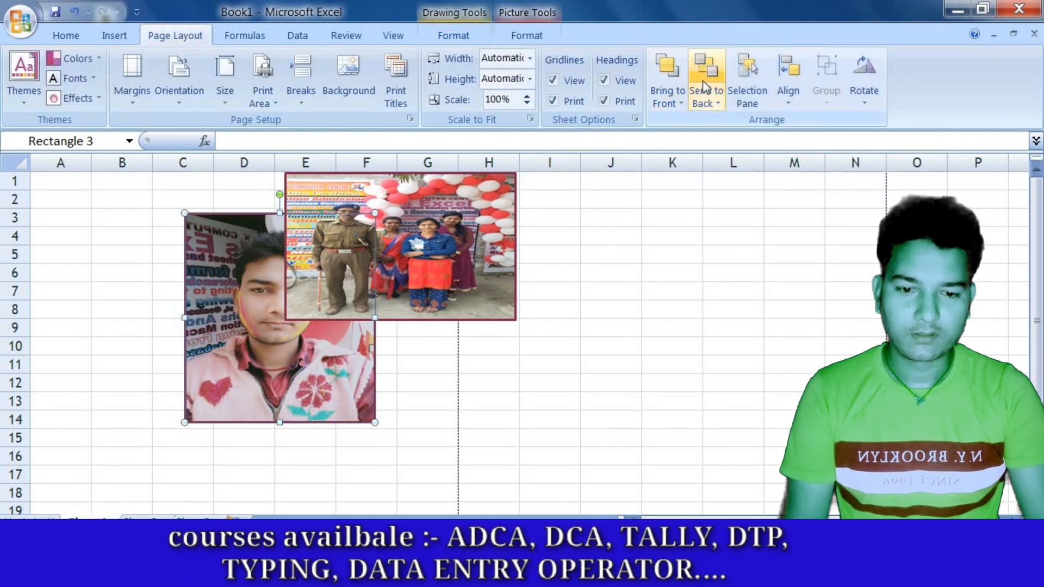
{"action": "left_click", "coordinate": [671, 99]}
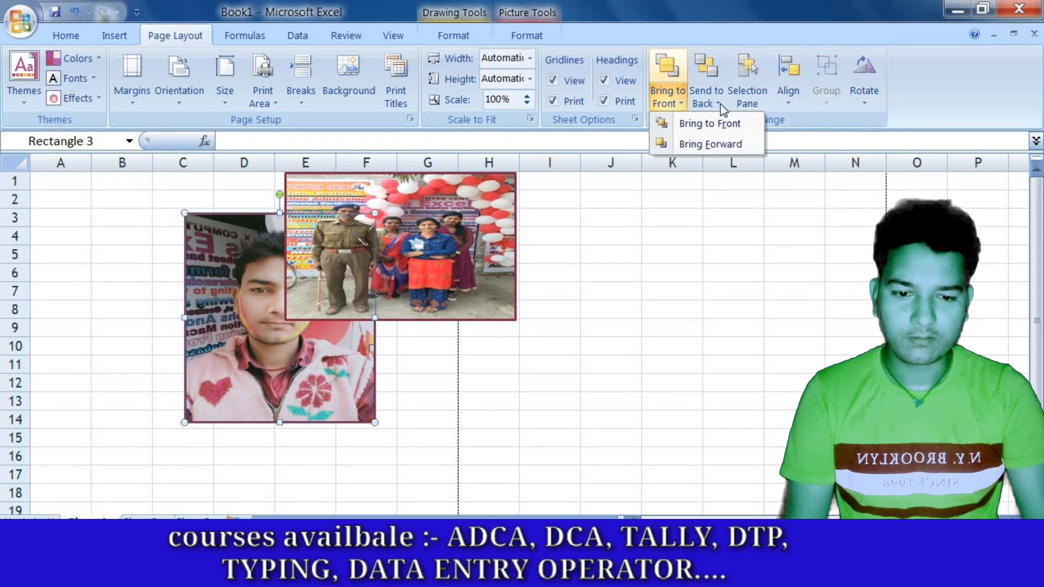
{"action": "left_click", "coordinate": [713, 80]}
{"action": "left_click", "coordinate": [664, 97]}
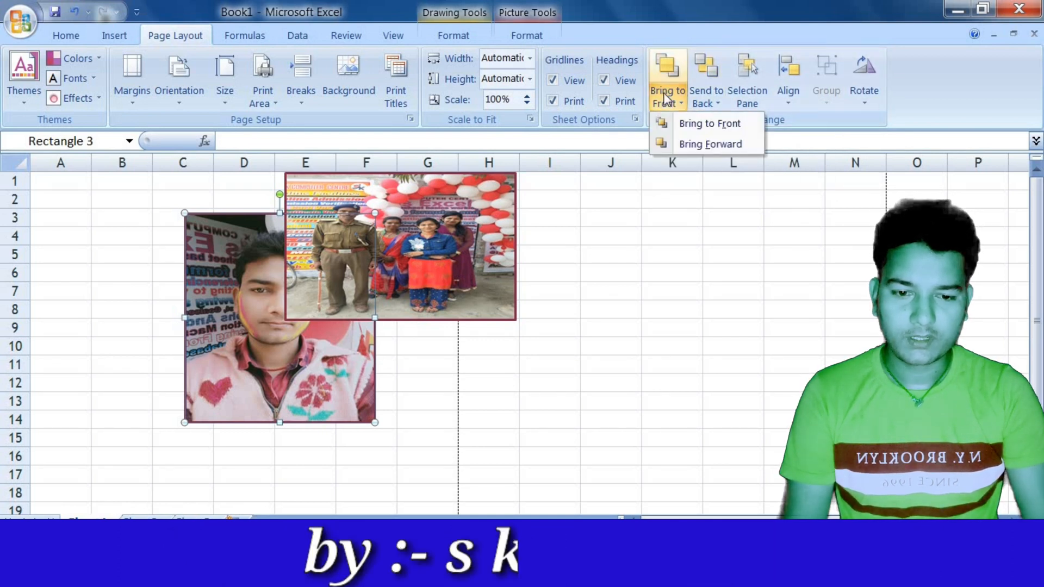
{"action": "left_click", "coordinate": [687, 145]}
{"action": "left_click", "coordinate": [676, 103]}
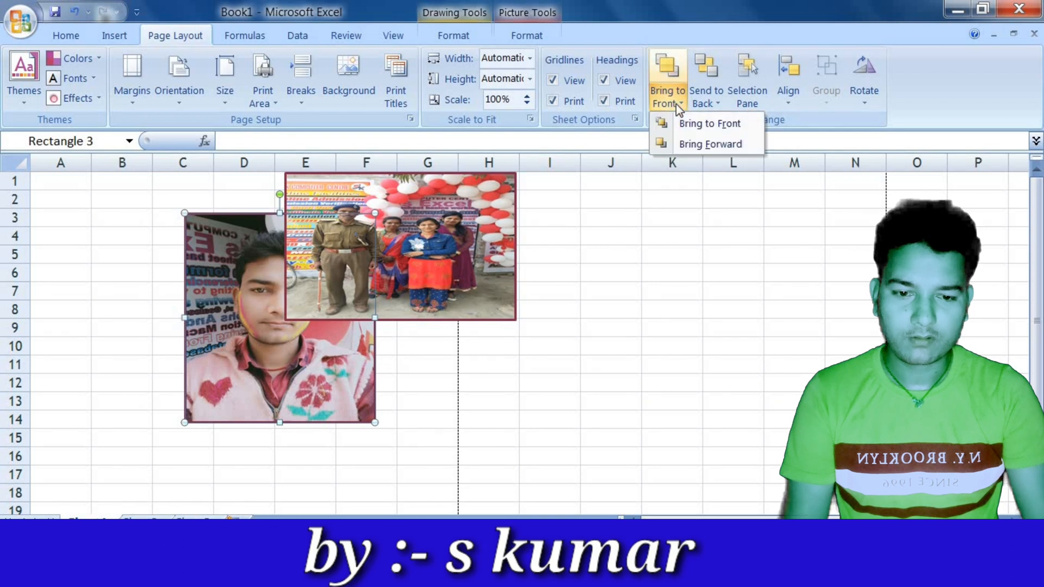
{"action": "left_click", "coordinate": [689, 128]}
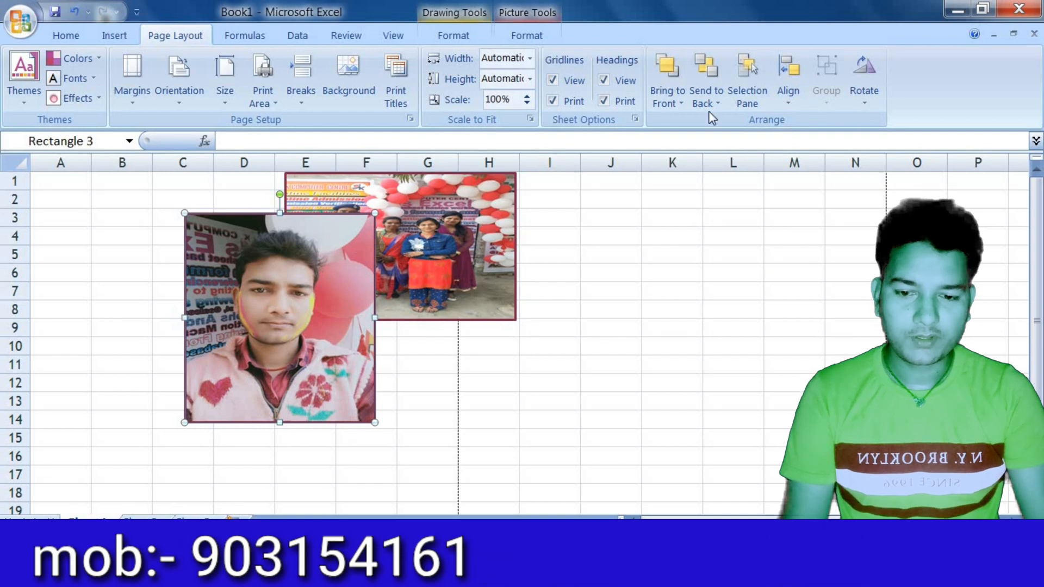
Apply Bring to Front and Bring Forward again to the selected portrait rectangle.
{"action": "left_click", "coordinate": [670, 103]}
{"action": "left_click", "coordinate": [670, 122]}
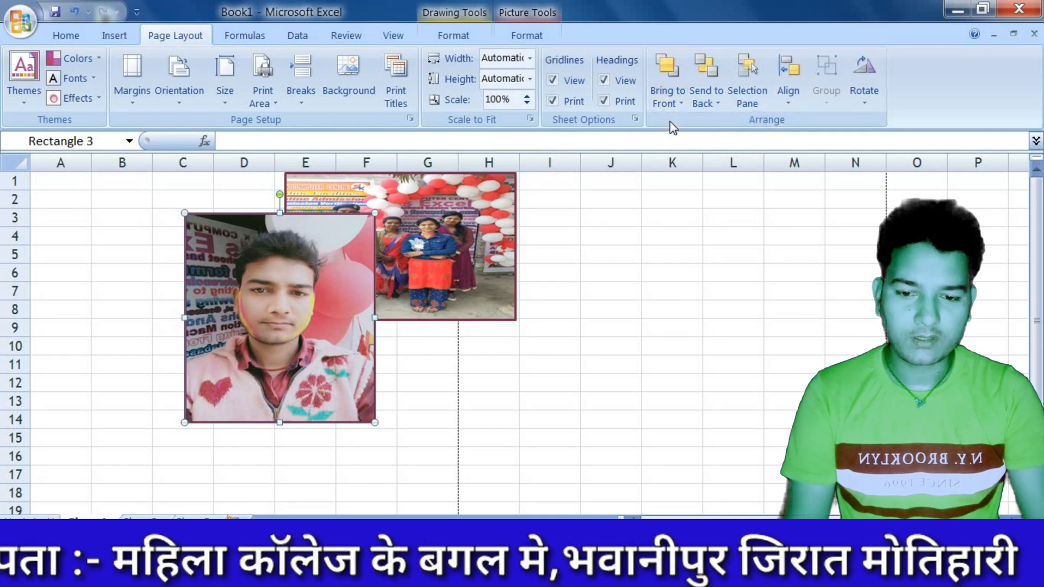
{"action": "left_click", "coordinate": [670, 102]}
{"action": "left_click", "coordinate": [669, 144]}
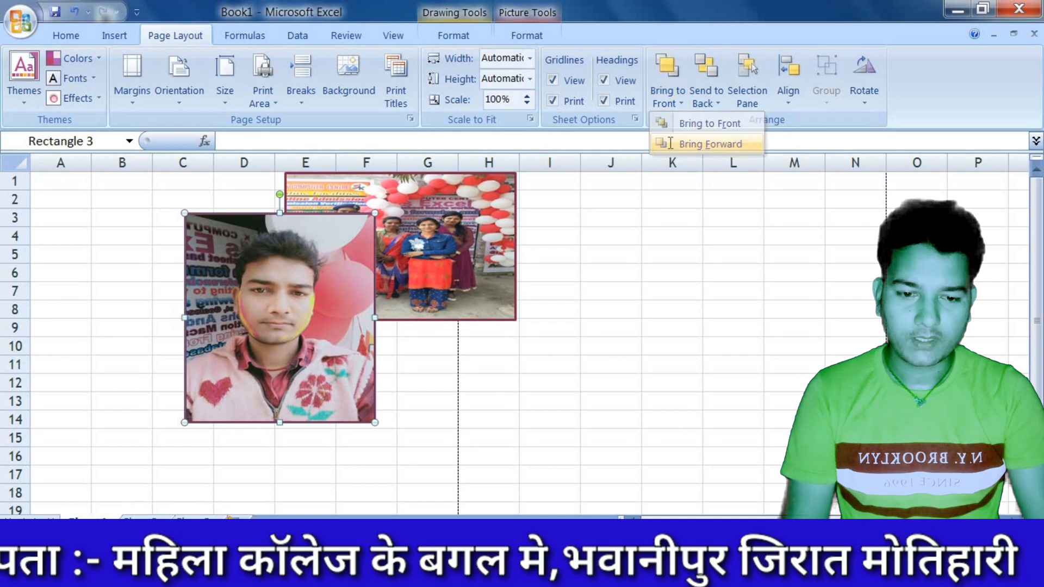
Send the portrait rectangle behind the group photo, bring it to the front again, and send it back once more.
{"action": "left_click", "coordinate": [719, 98]}
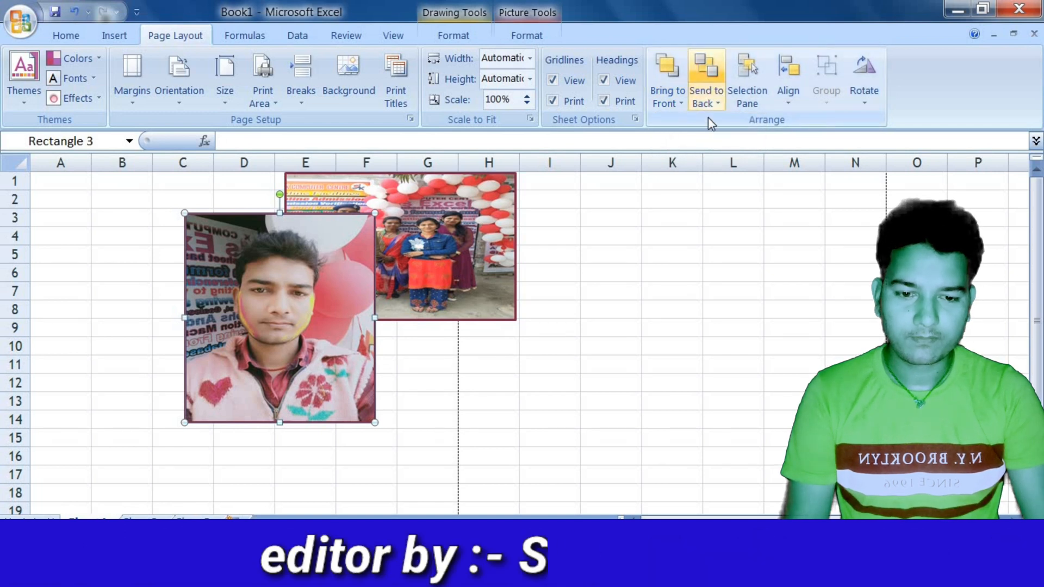
{"action": "left_click", "coordinate": [708, 122]}
{"action": "left_click", "coordinate": [658, 91]}
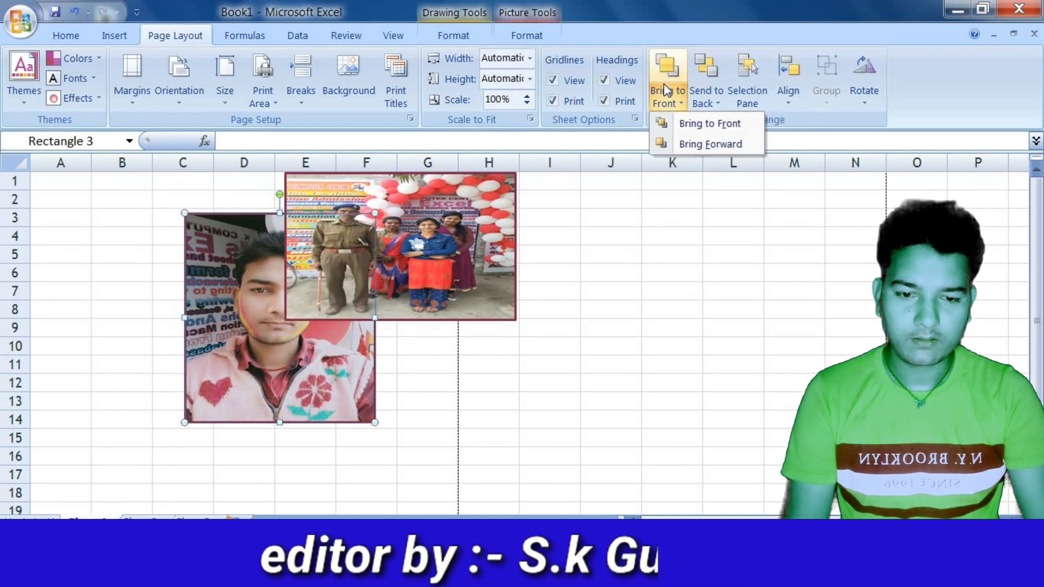
{"action": "left_click", "coordinate": [686, 123]}
{"action": "left_click", "coordinate": [701, 64]}
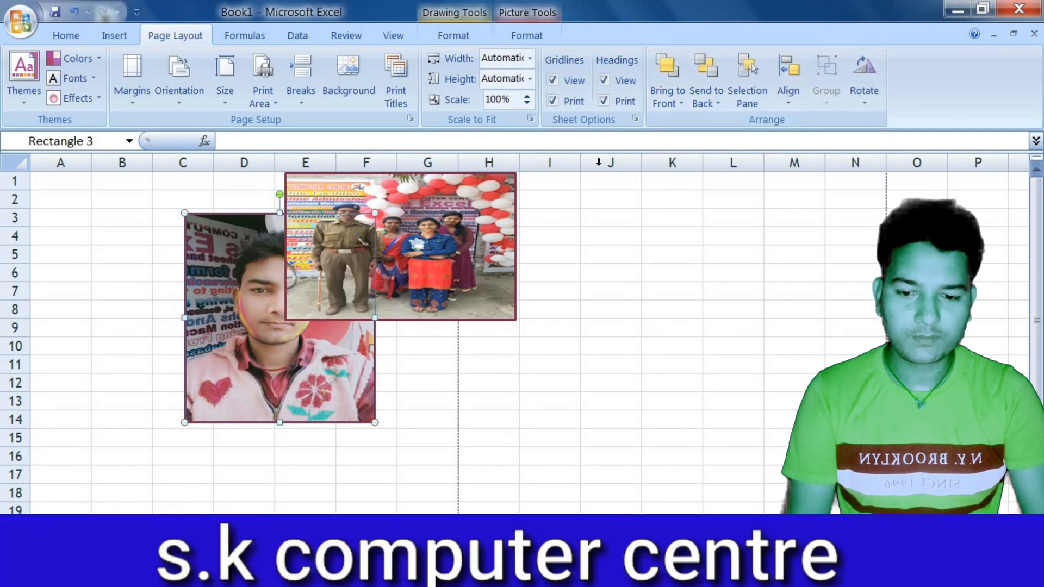
Alternate the portrait rectangle repeatedly between the front and back of the group photo, finishing with it sent to the back.
{"action": "left_click", "coordinate": [661, 70]}
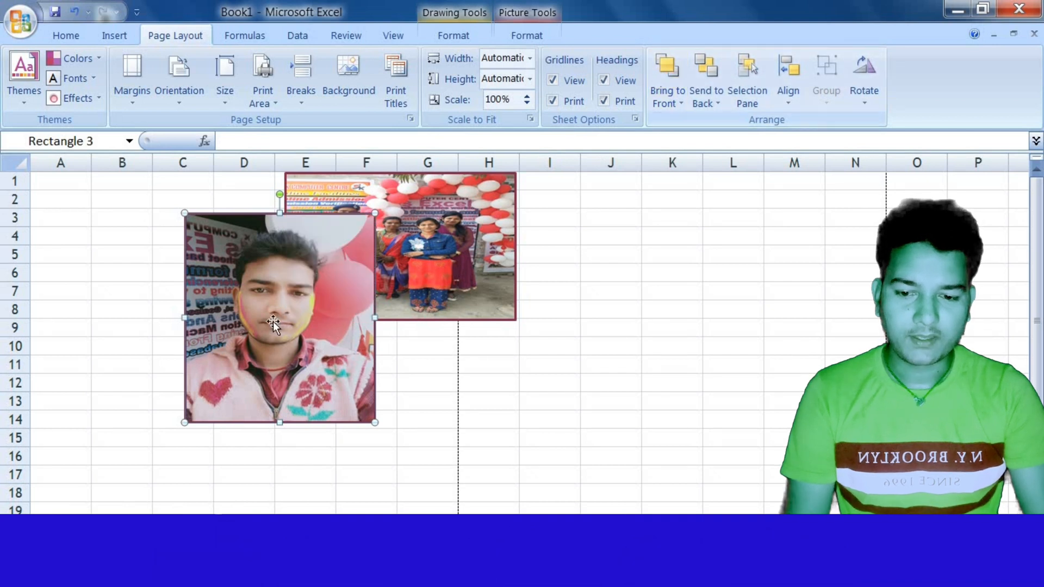
{"action": "left_click", "coordinate": [705, 71]}
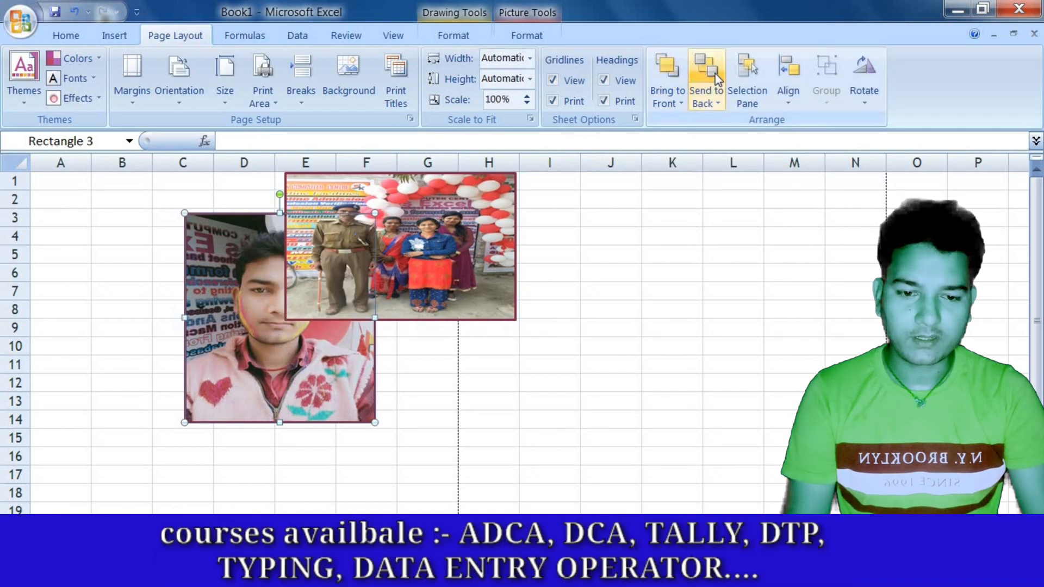
{"action": "left_click", "coordinate": [667, 66]}
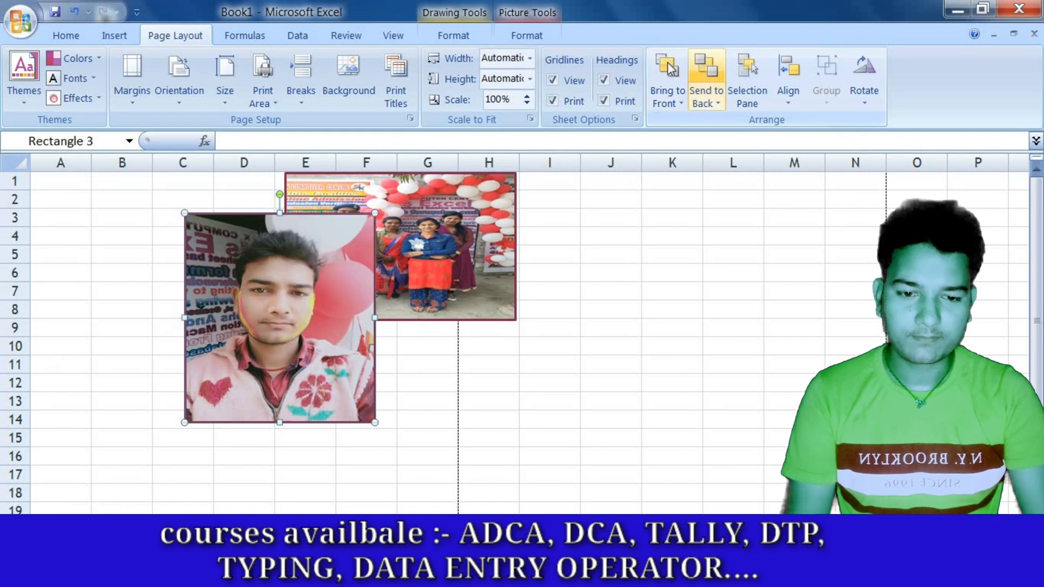
{"action": "left_click", "coordinate": [703, 69]}
{"action": "left_click", "coordinate": [667, 67]}
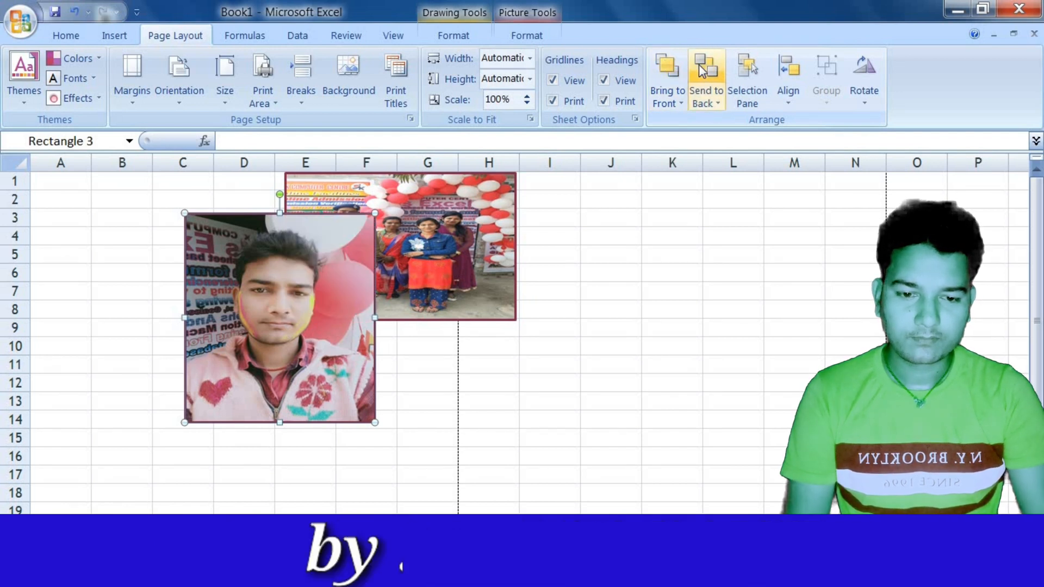
{"action": "left_click", "coordinate": [702, 69]}
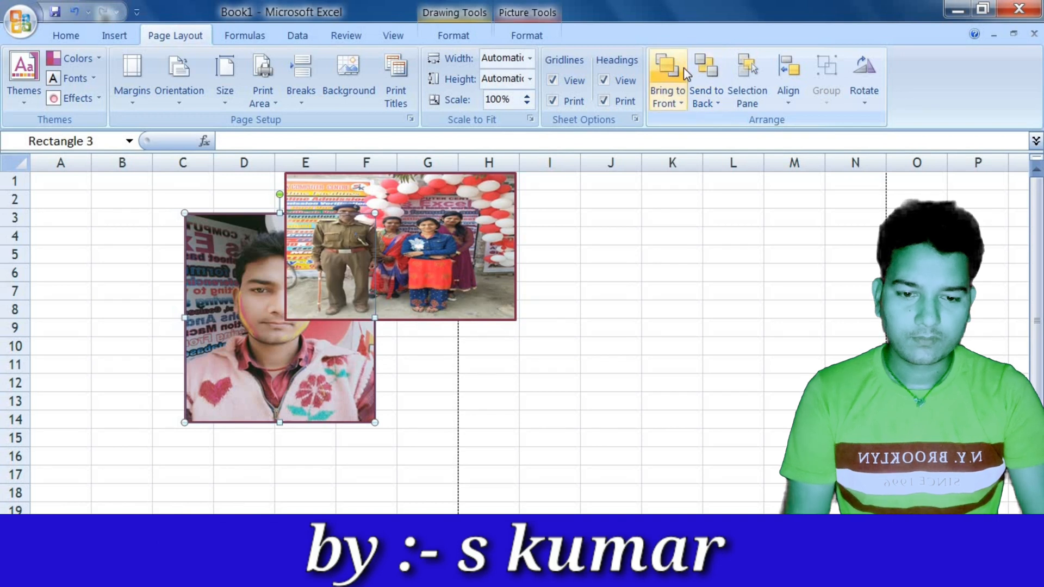
{"action": "left_click", "coordinate": [665, 67]}
{"action": "left_click", "coordinate": [706, 70]}
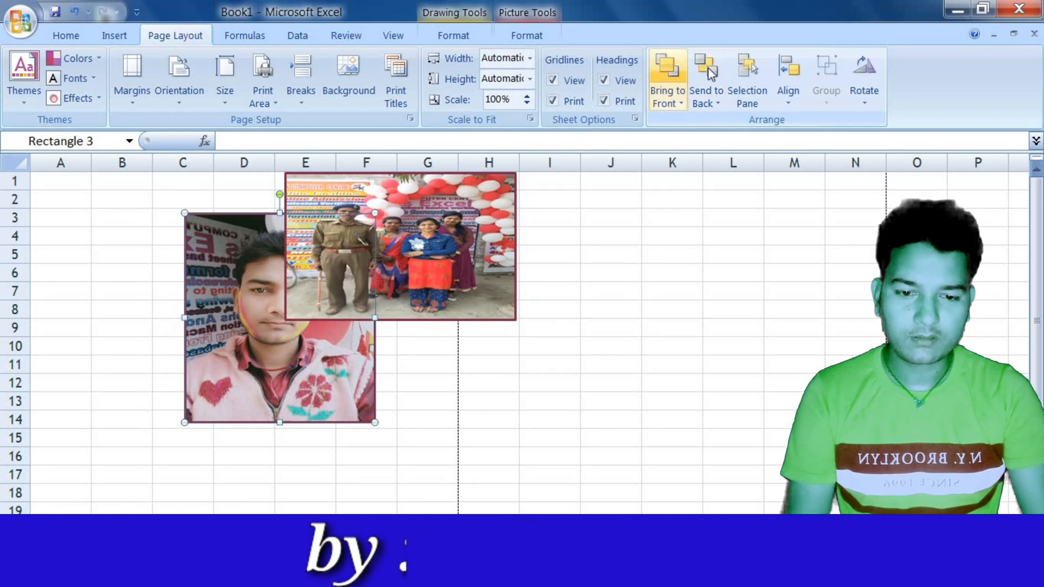
{"action": "left_click", "coordinate": [680, 70]}
{"action": "left_click", "coordinate": [707, 71]}
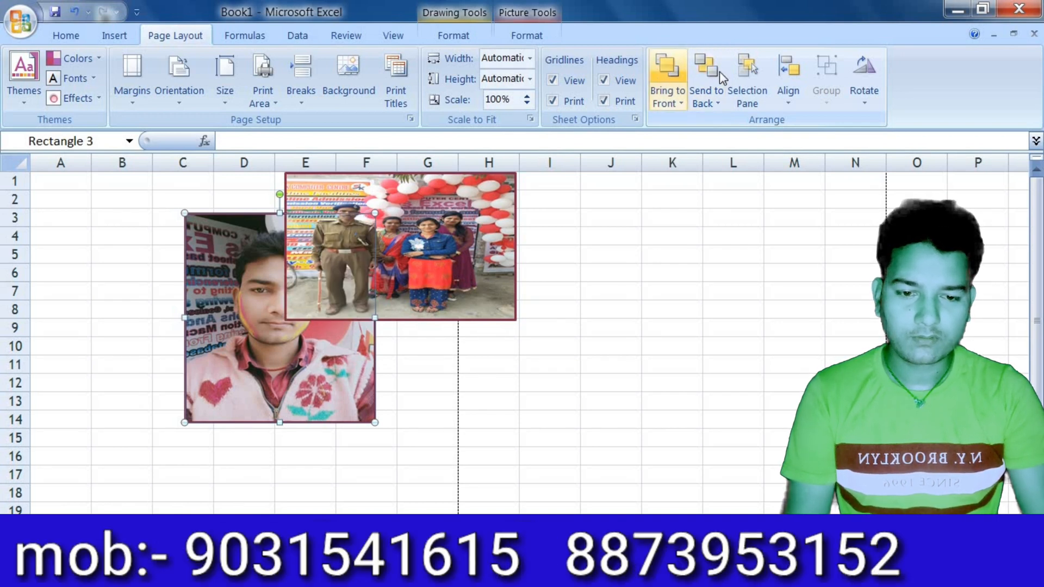
{"action": "left_click", "coordinate": [677, 74]}
{"action": "left_click", "coordinate": [702, 72]}
{"action": "left_click", "coordinate": [668, 72]}
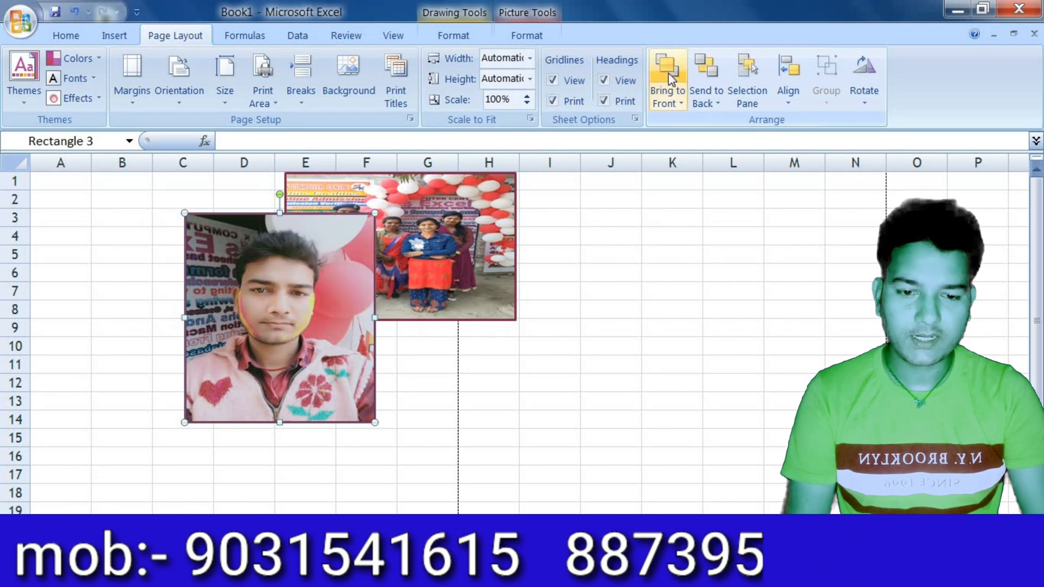
{"action": "left_click", "coordinate": [699, 73]}
{"action": "left_click", "coordinate": [680, 72]}
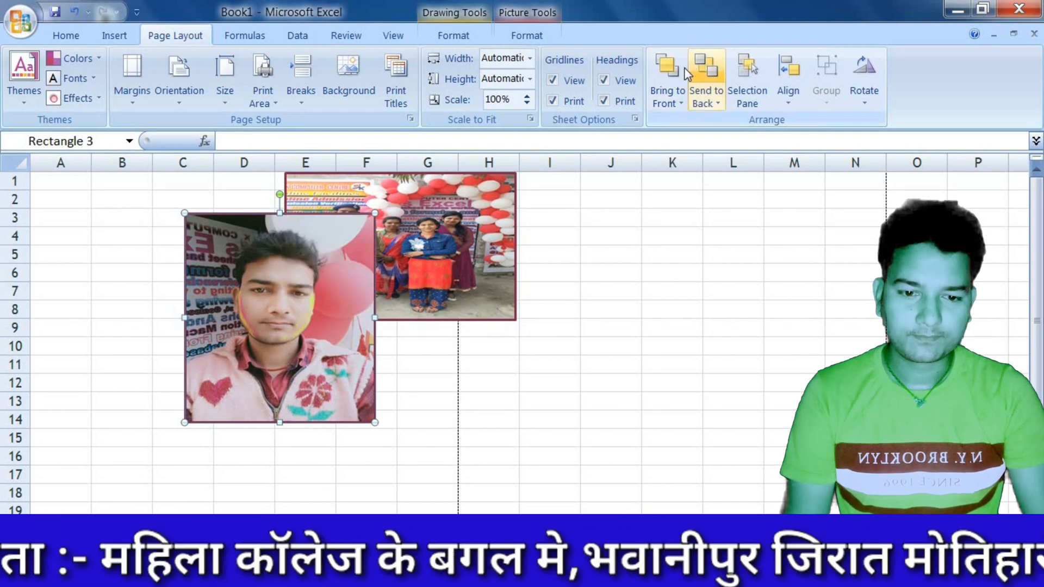
{"action": "left_click", "coordinate": [706, 74]}
{"action": "left_click", "coordinate": [674, 73]}
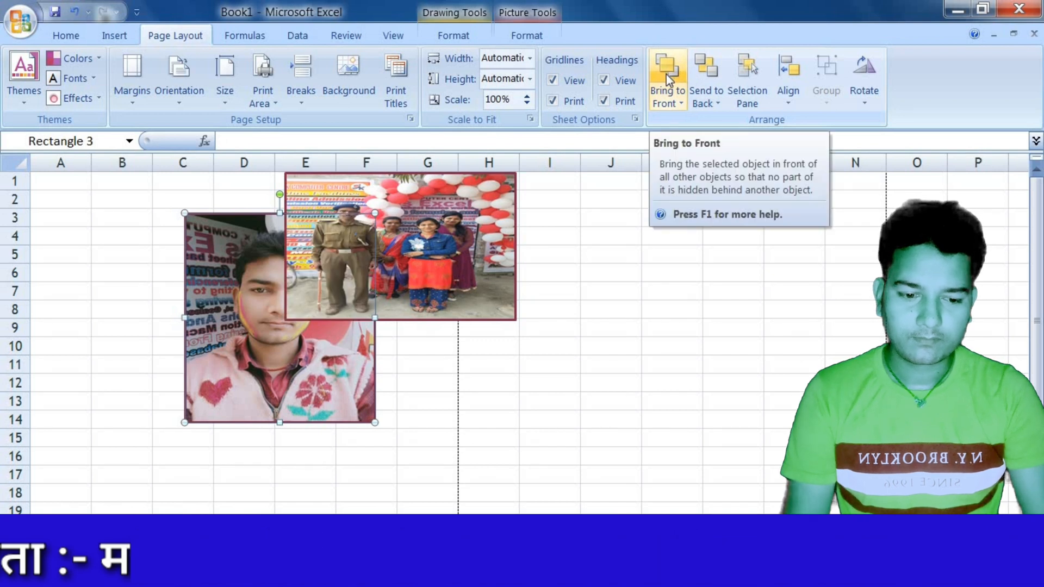
{"action": "left_click", "coordinate": [667, 74]}
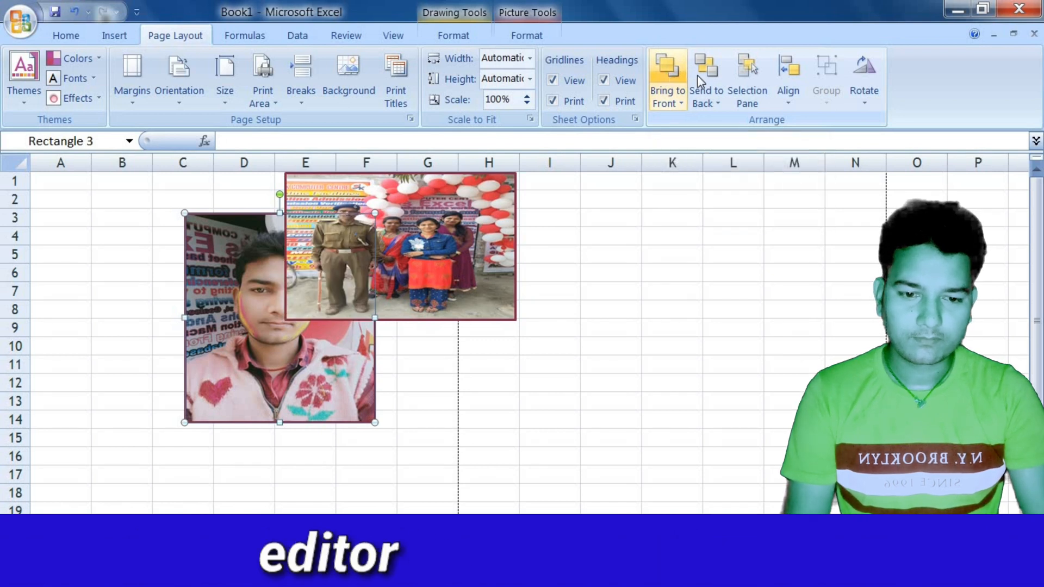
{"action": "left_click", "coordinate": [705, 75]}
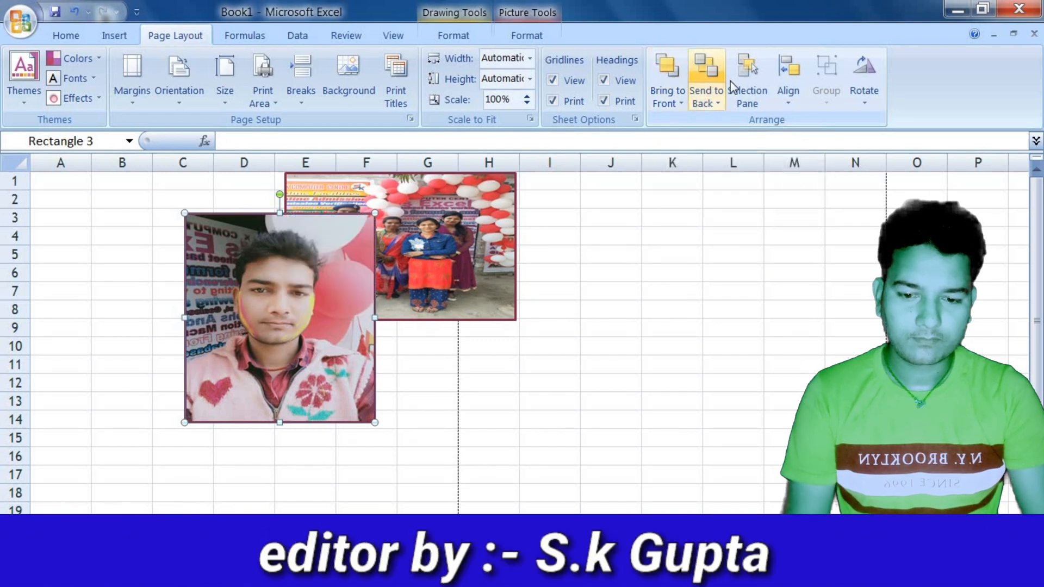
Open the Selection Pane, hide the portrait and group-photo rectangles, and show all the shapes again.
{"action": "left_click", "coordinate": [757, 106]}
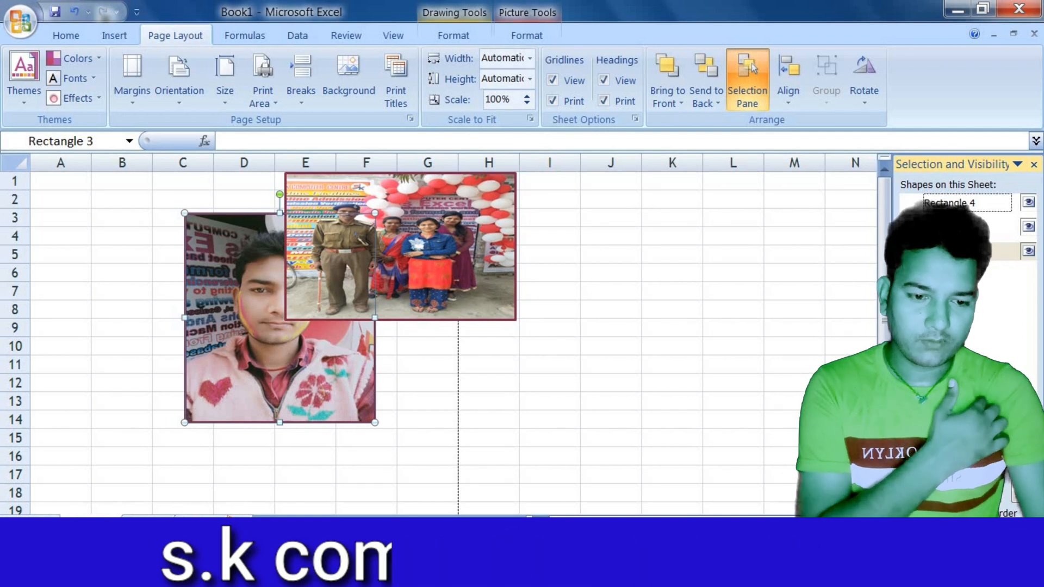
{"action": "left_click", "coordinate": [1028, 251]}
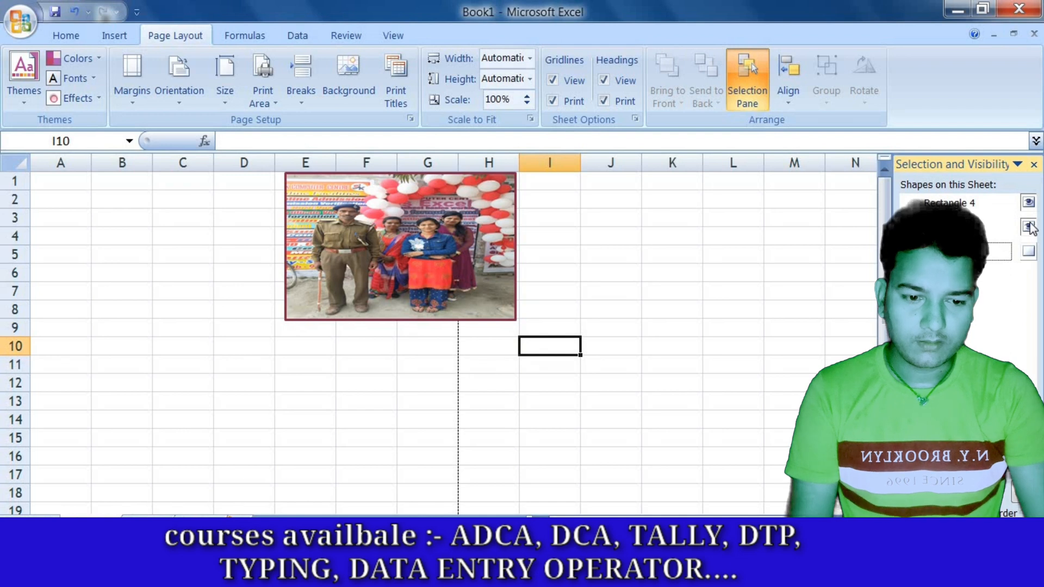
{"action": "left_click", "coordinate": [1028, 203]}
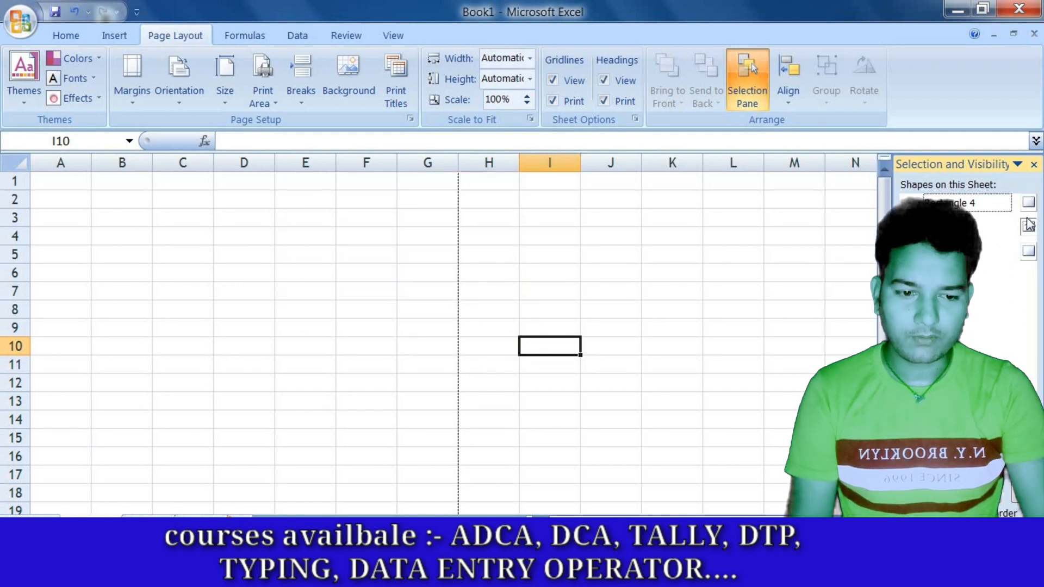
{"action": "left_click", "coordinate": [1028, 226]}
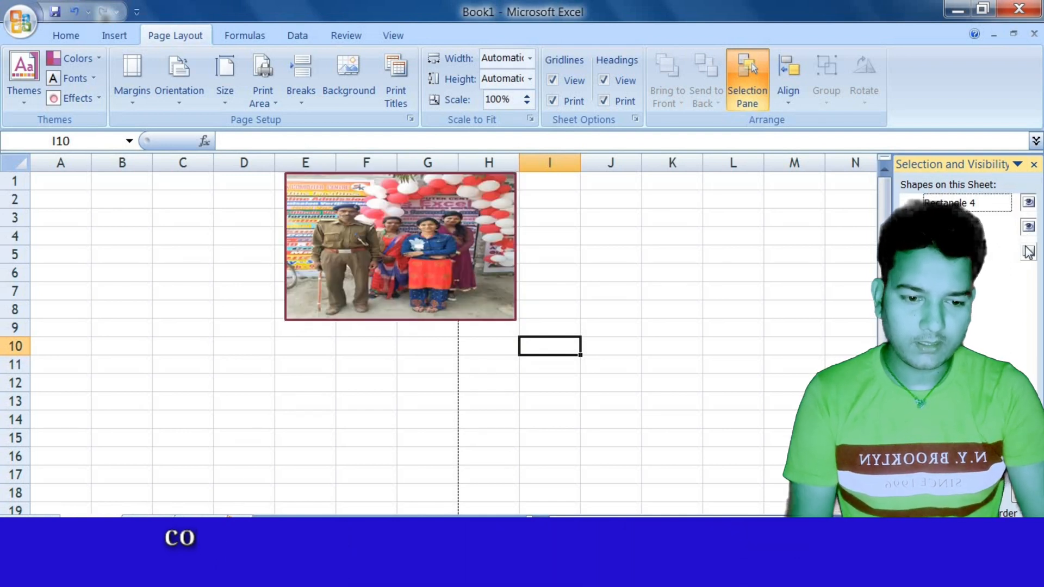
{"action": "left_click", "coordinate": [1028, 251]}
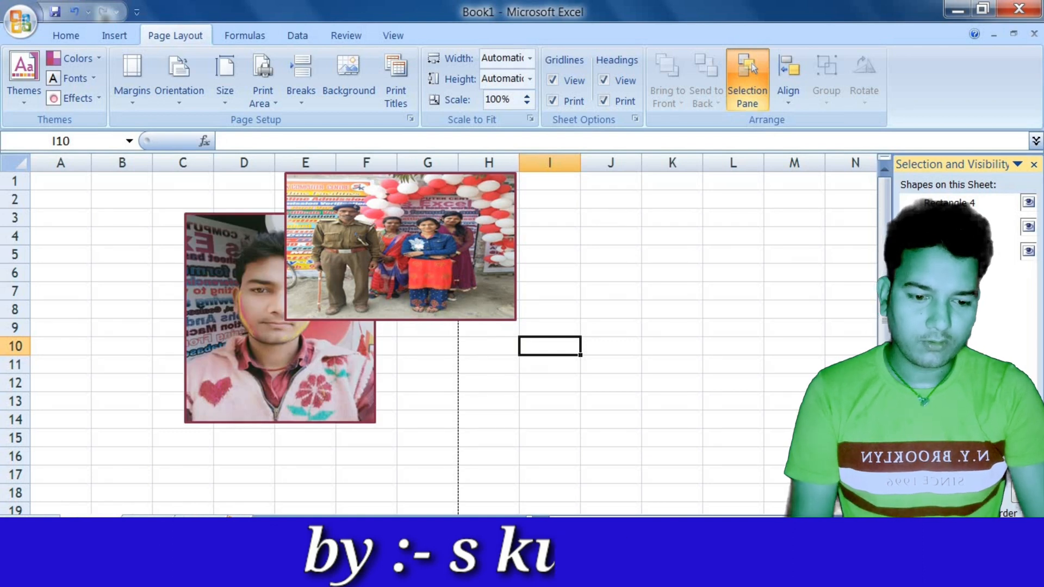
{"action": "left_click", "coordinate": [926, 512]}
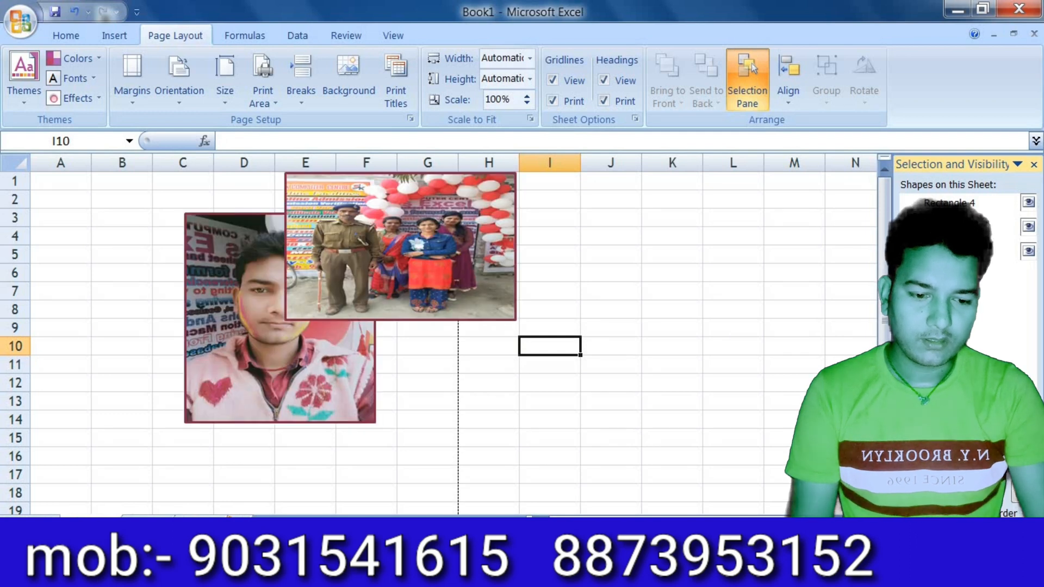
Close the Selection Pane and move the group-photo rectangle clear of the portrait, over columns G to K and rows 4 to 12.
{"action": "left_click", "coordinate": [790, 103]}
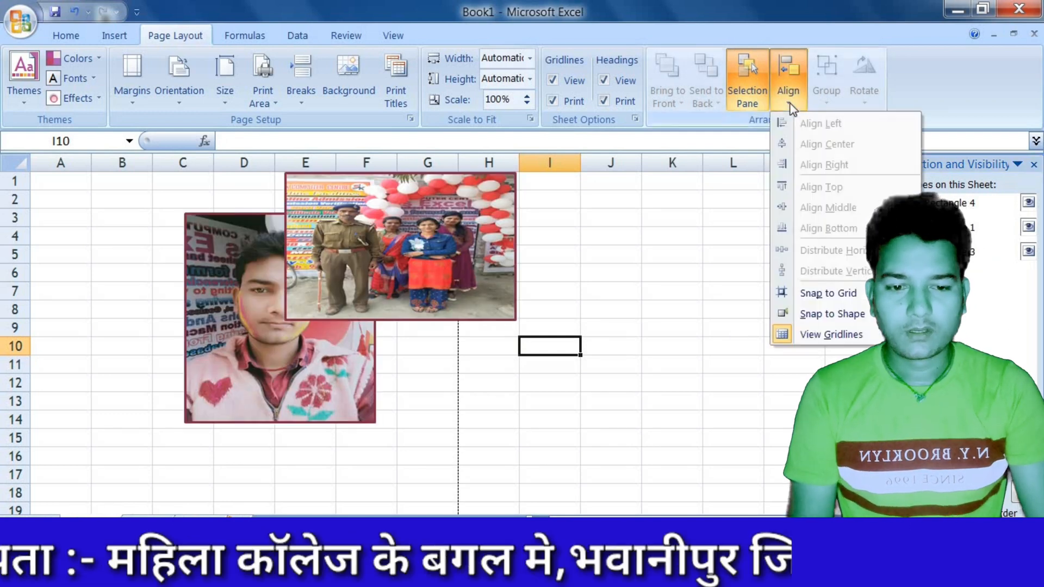
{"action": "left_click", "coordinate": [346, 227]}
{"action": "left_click", "coordinate": [490, 275]}
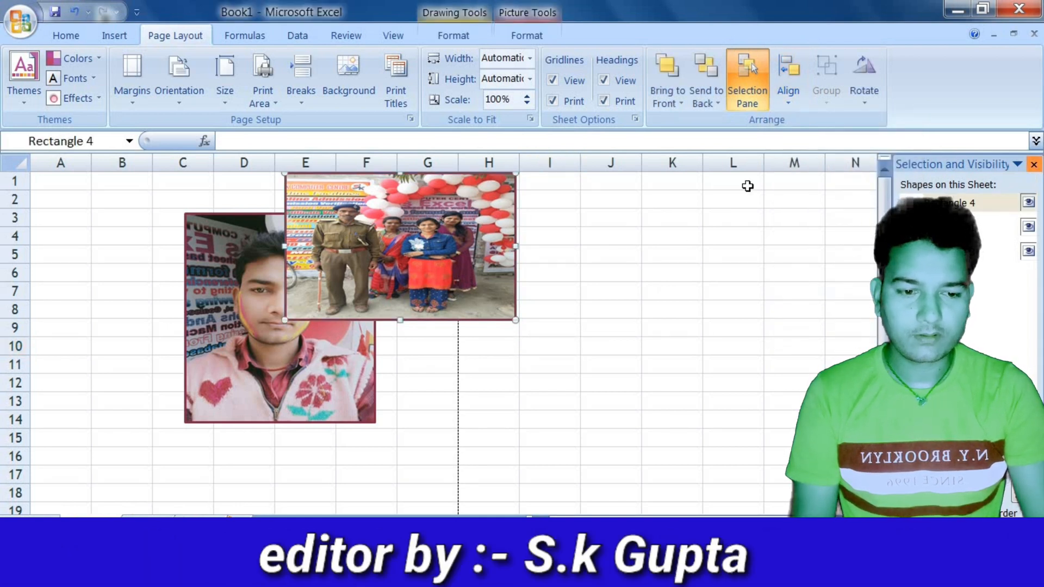
{"action": "left_click", "coordinate": [747, 82]}
{"action": "left_click_drag", "start_coordinate": [407, 259], "coordinate": [548, 328]}
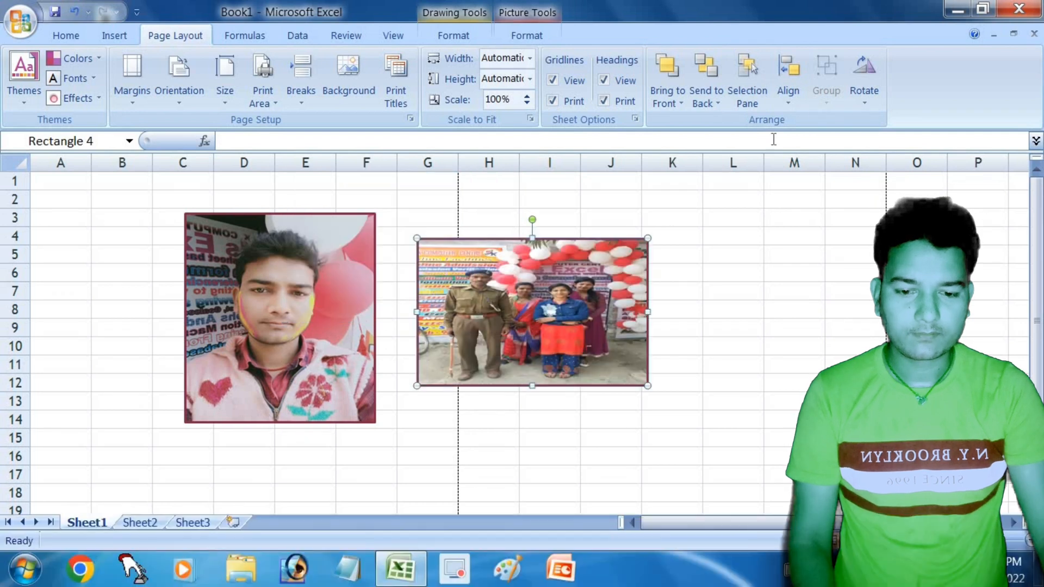
Turn on Snap to Shape and hide the worksheet gridlines through the alignment options.
{"action": "left_click", "coordinate": [797, 100]}
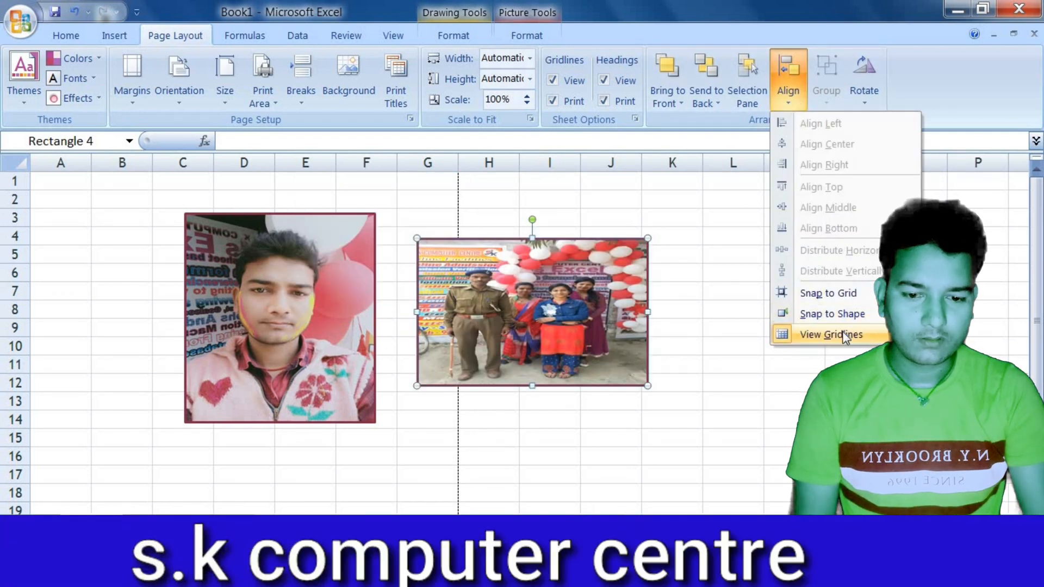
{"action": "left_click", "coordinate": [843, 312]}
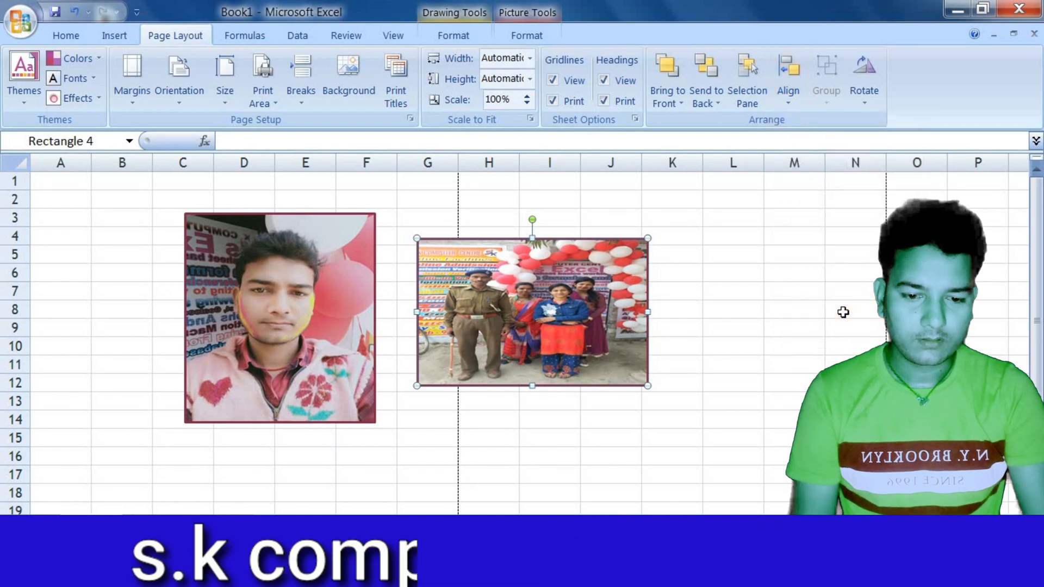
{"action": "left_click", "coordinate": [791, 101]}
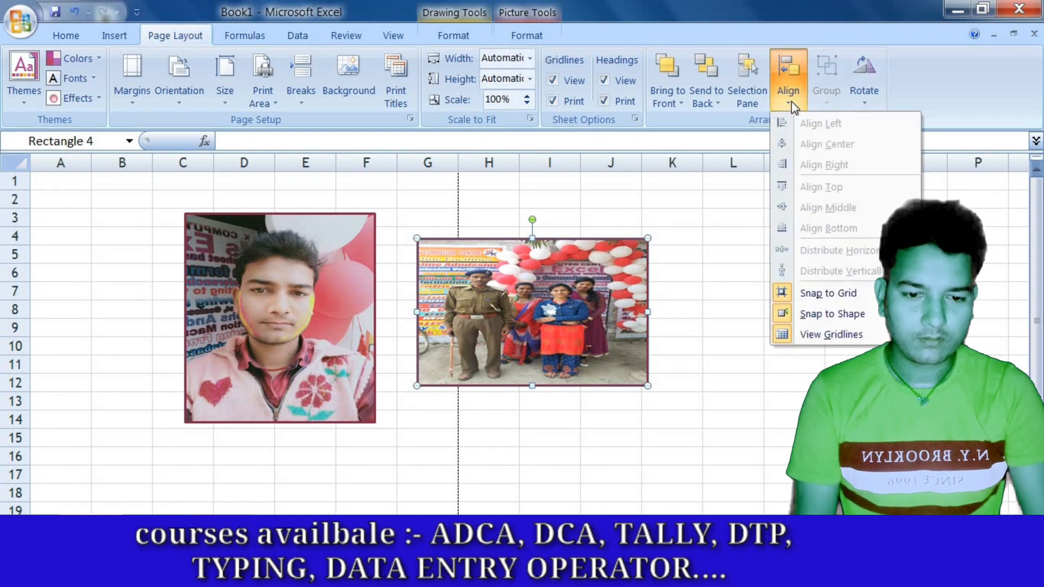
{"action": "left_click", "coordinate": [822, 336]}
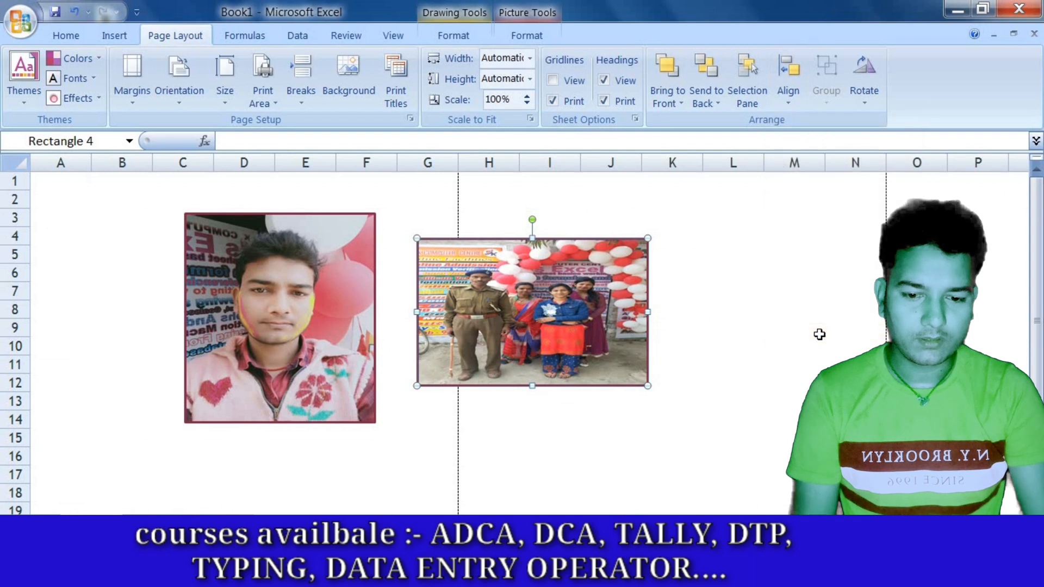
{"action": "left_click", "coordinate": [853, 92]}
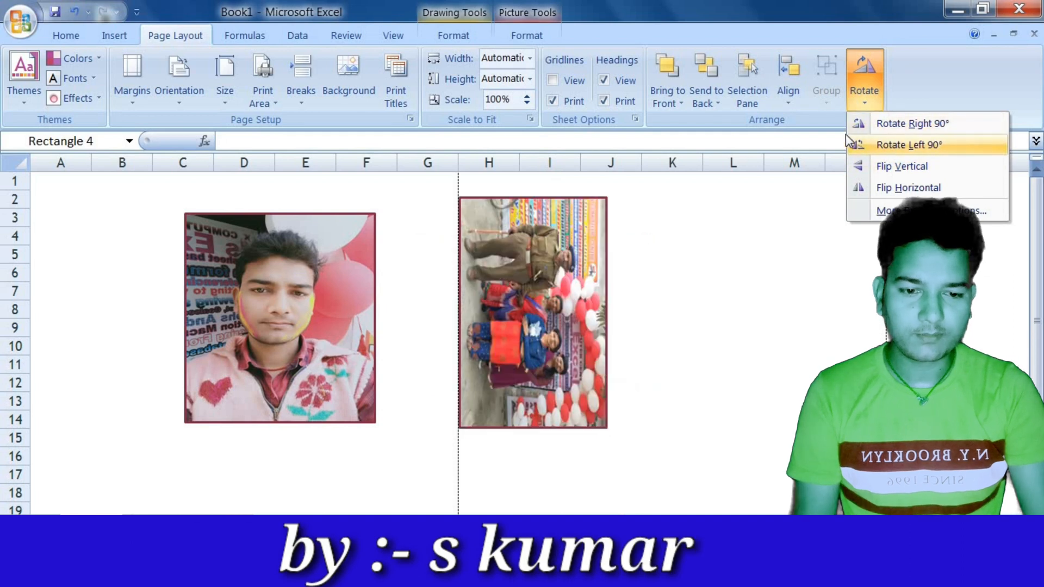
{"action": "left_click", "coordinate": [793, 112]}
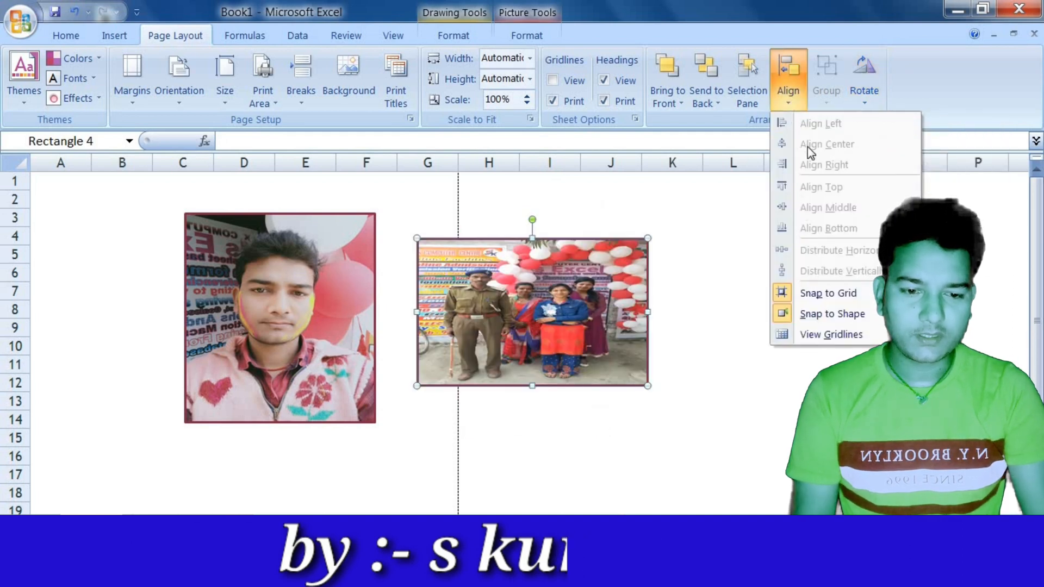
{"action": "left_click", "coordinate": [793, 100]}
{"action": "left_click", "coordinate": [863, 93]}
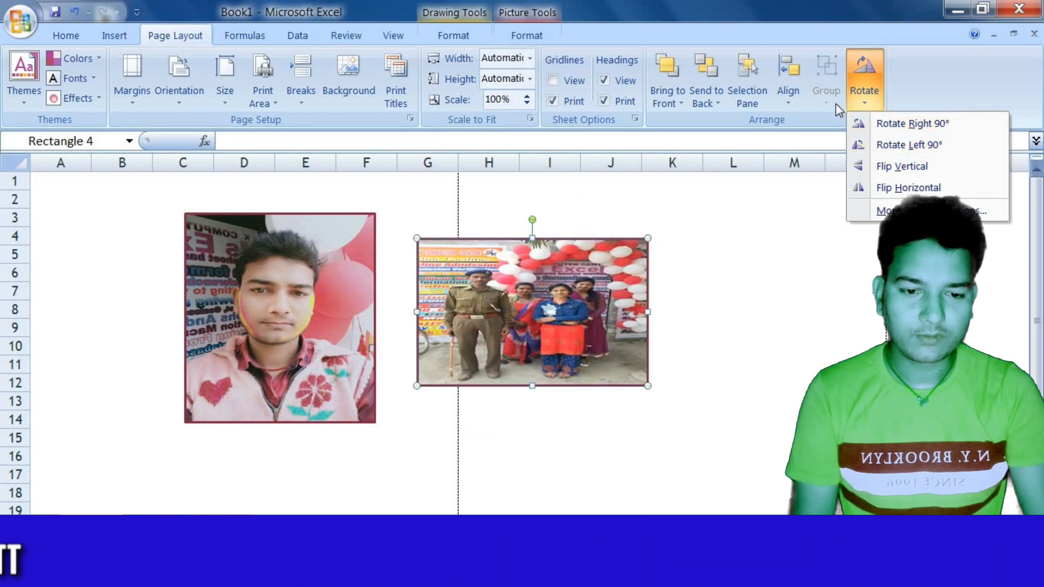
Select the group-photo and portrait rectangles together and group them into one object.
{"action": "left_click", "coordinate": [442, 278]}
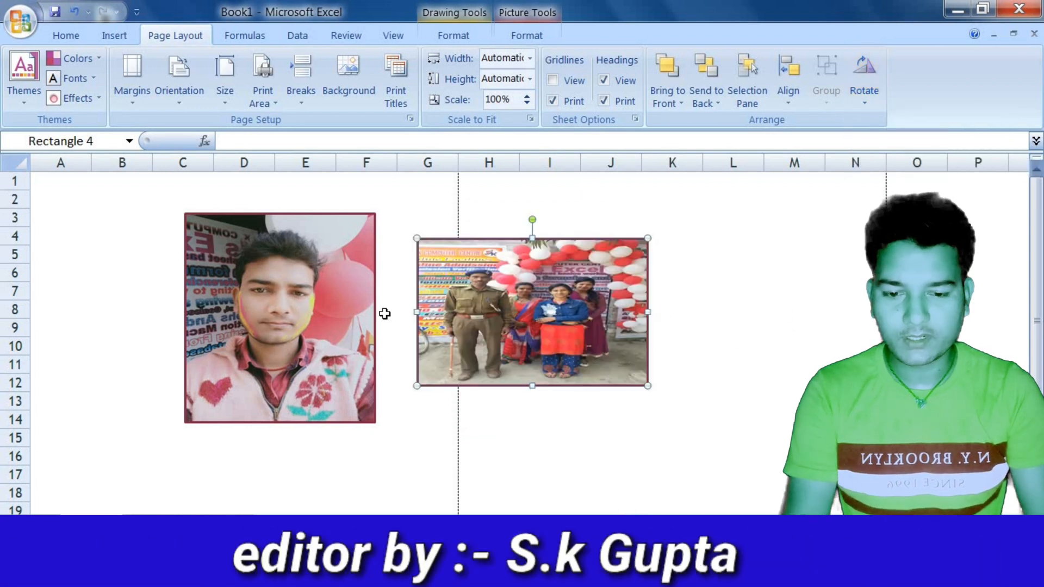
{"action": "left_click", "coordinate": [289, 302], "text": "ctrl"}
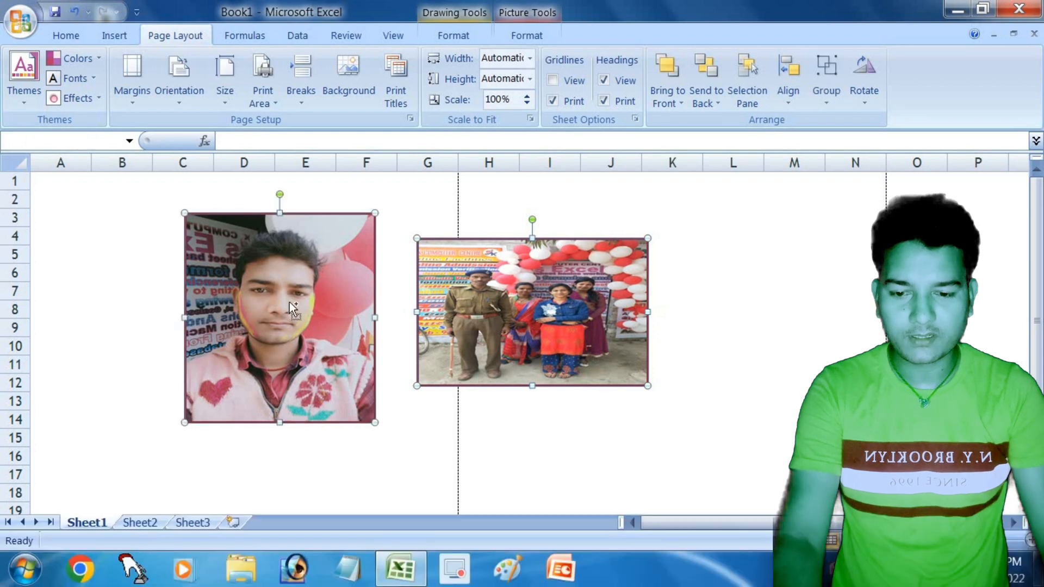
{"action": "left_click", "coordinate": [824, 108]}
{"action": "left_click", "coordinate": [838, 133]}
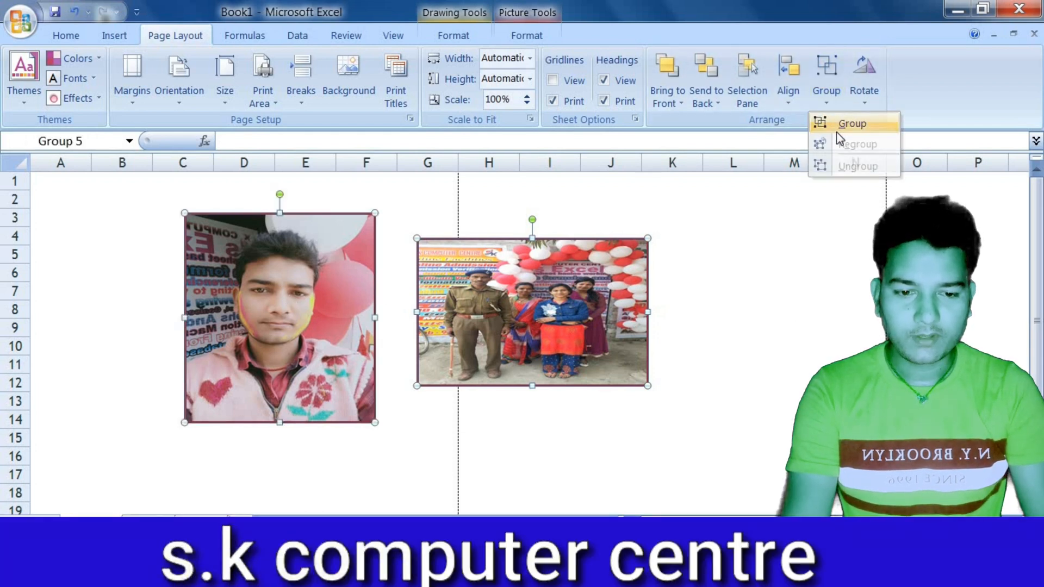
{"action": "left_click", "coordinate": [792, 109]}
{"action": "left_click", "coordinate": [833, 93]}
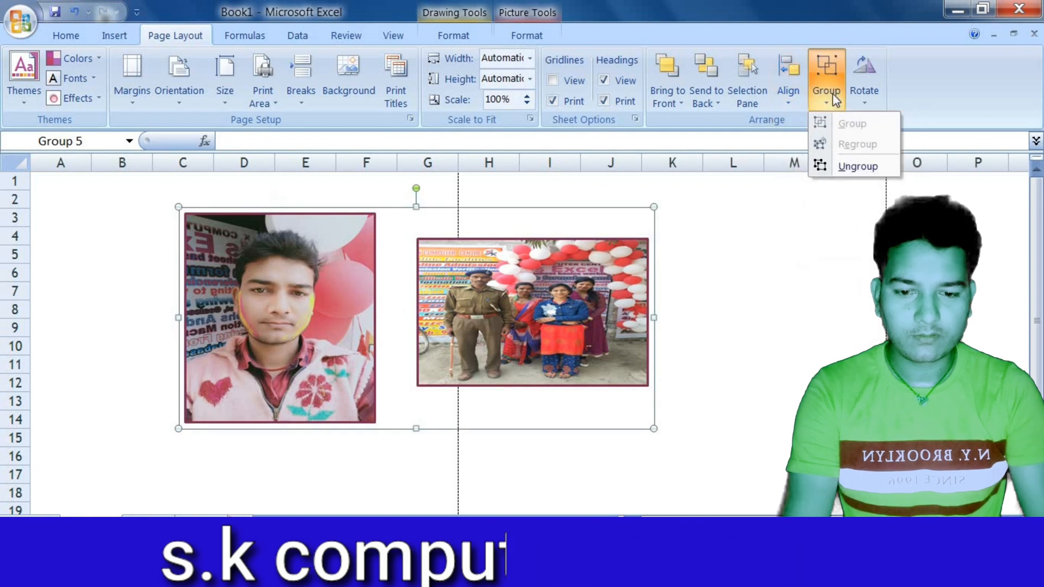
Move the grouped pictures down and to the right so the portrait begins at about column E, row 8.
{"action": "left_click", "coordinate": [614, 318]}
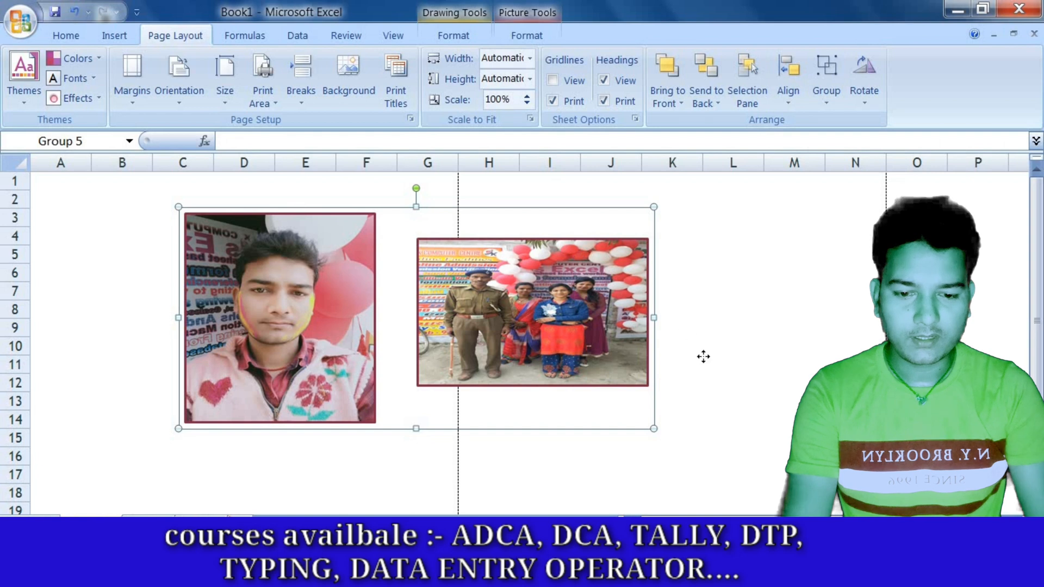
{"action": "left_click_drag", "start_coordinate": [277, 302], "coordinate": [331, 259]}
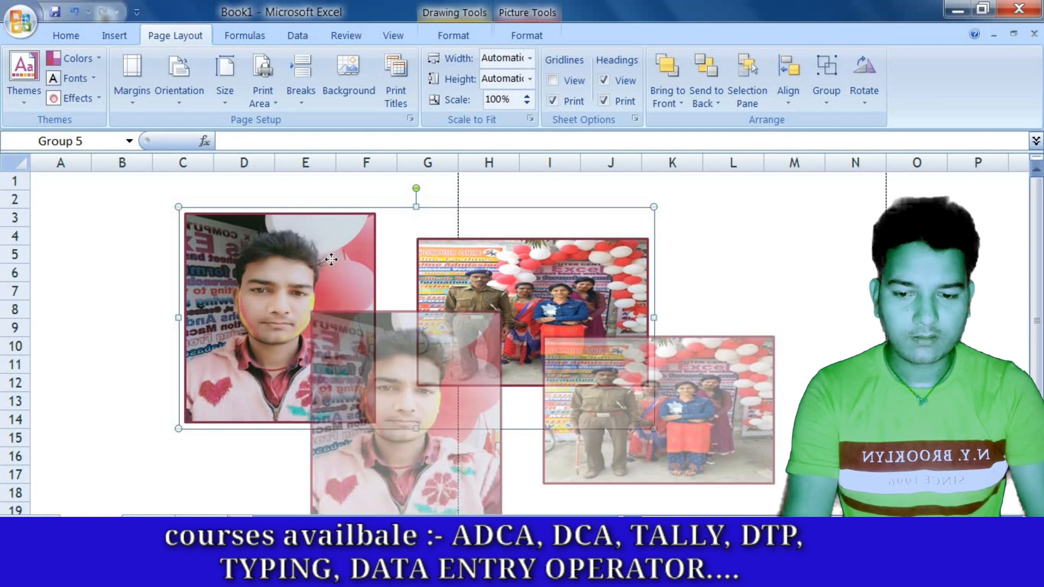
{"action": "left_click_drag", "start_coordinate": [769, 452], "coordinate": [769, 452]}
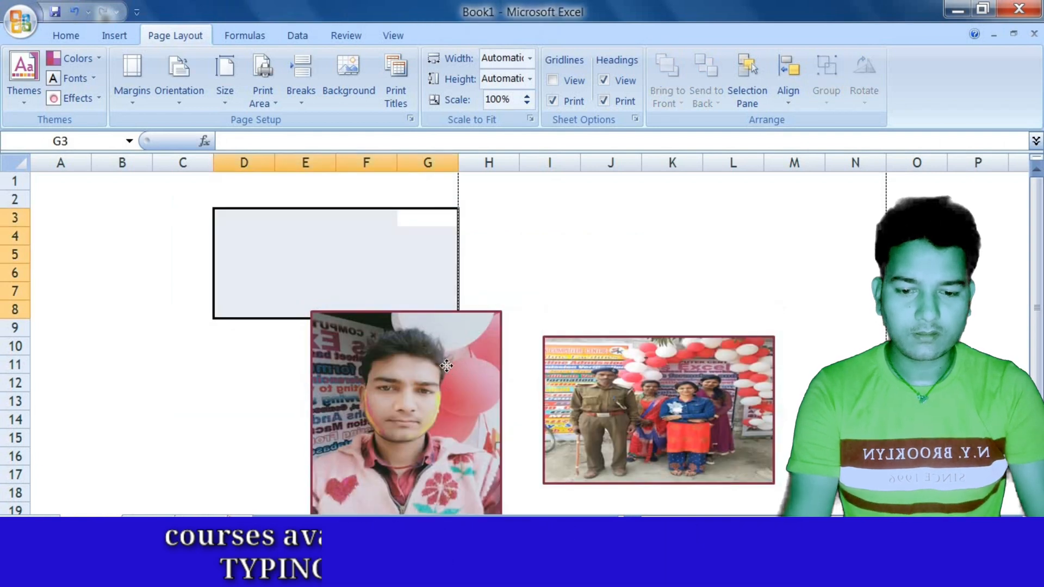
Move the grouped pictures around the sheet as one object, ending over columns A to H and rows 7 to 18.
{"action": "left_click_drag", "start_coordinate": [552, 329], "coordinate": [482, 364]}
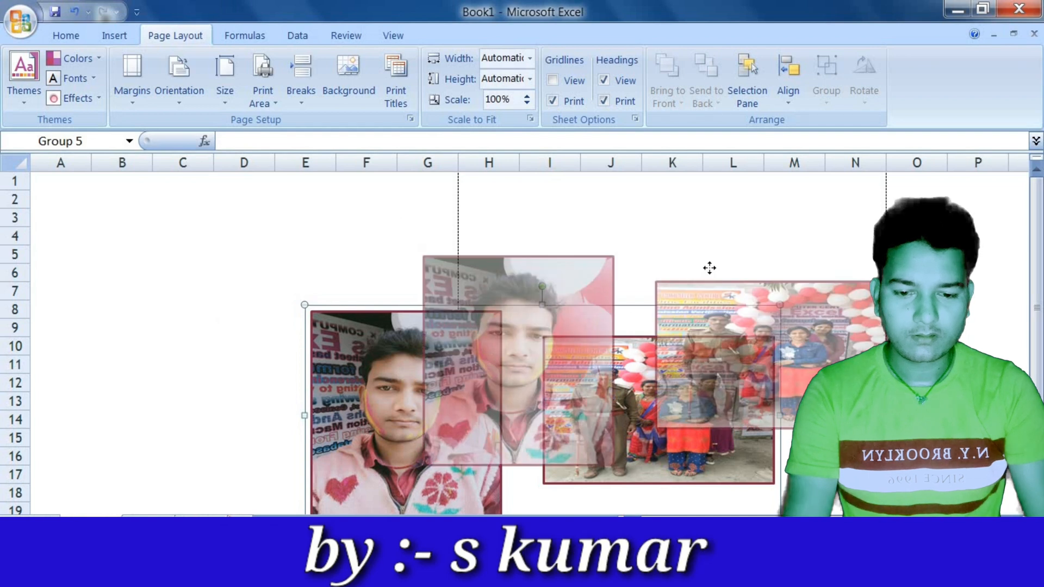
{"action": "left_click_drag", "start_coordinate": [710, 267], "coordinate": [710, 267]}
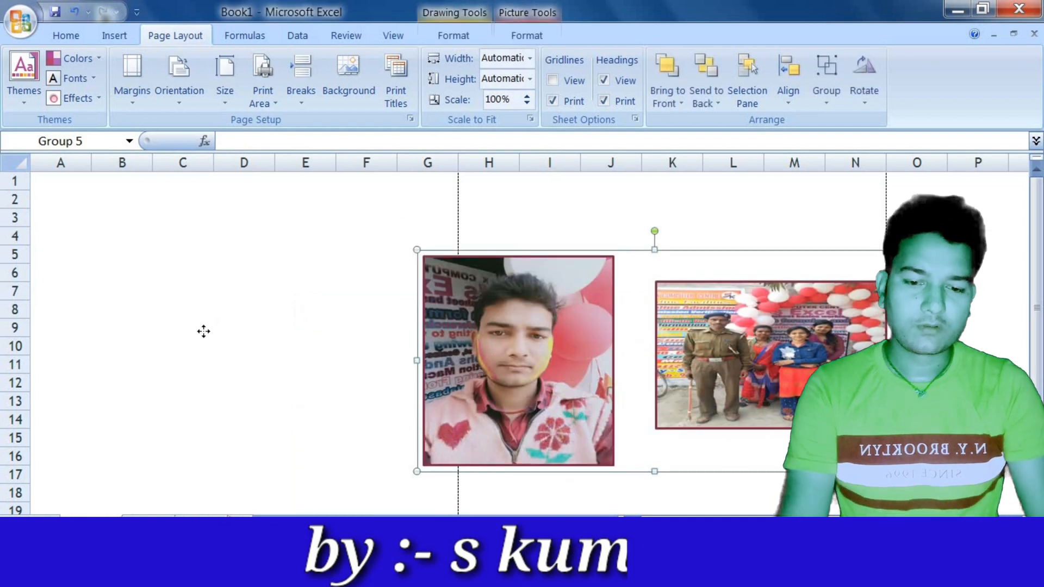
{"action": "left_click_drag", "start_coordinate": [203, 331], "coordinate": [203, 331]}
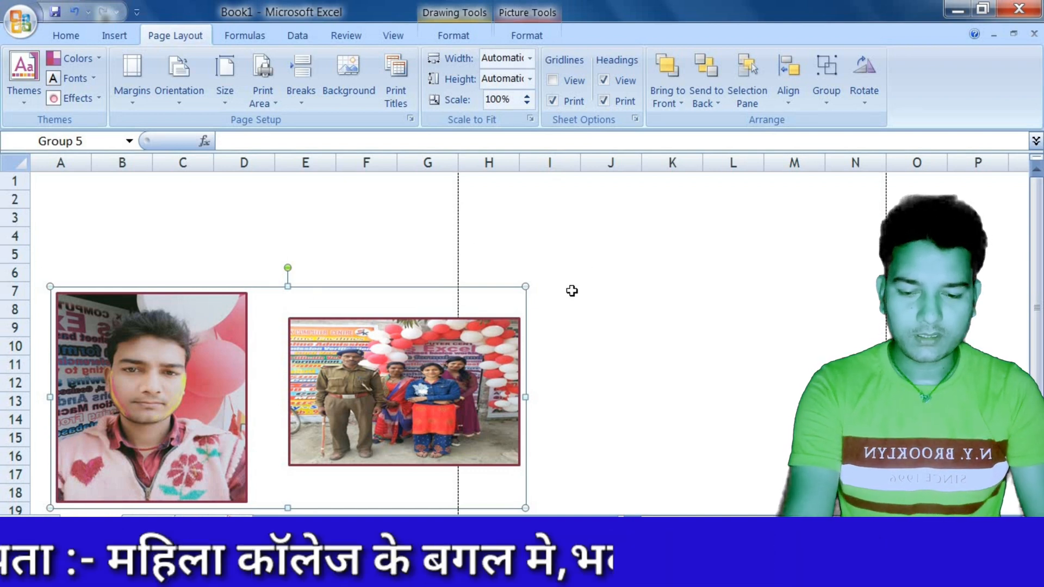
Delete the grouped pictures and select cell I8.
{"action": "key", "text": "Delete"}
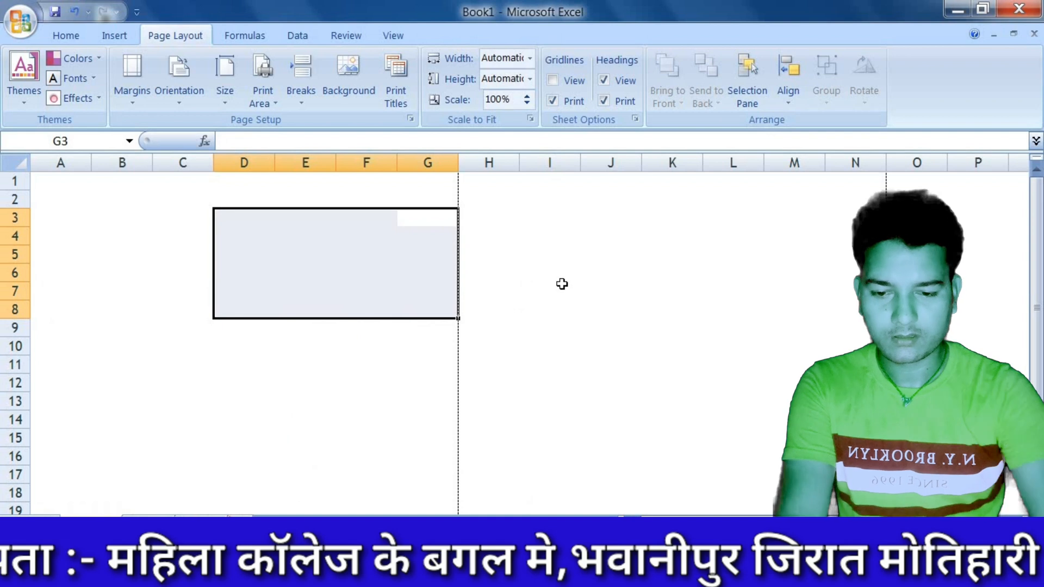
{"action": "left_click", "coordinate": [532, 311]}
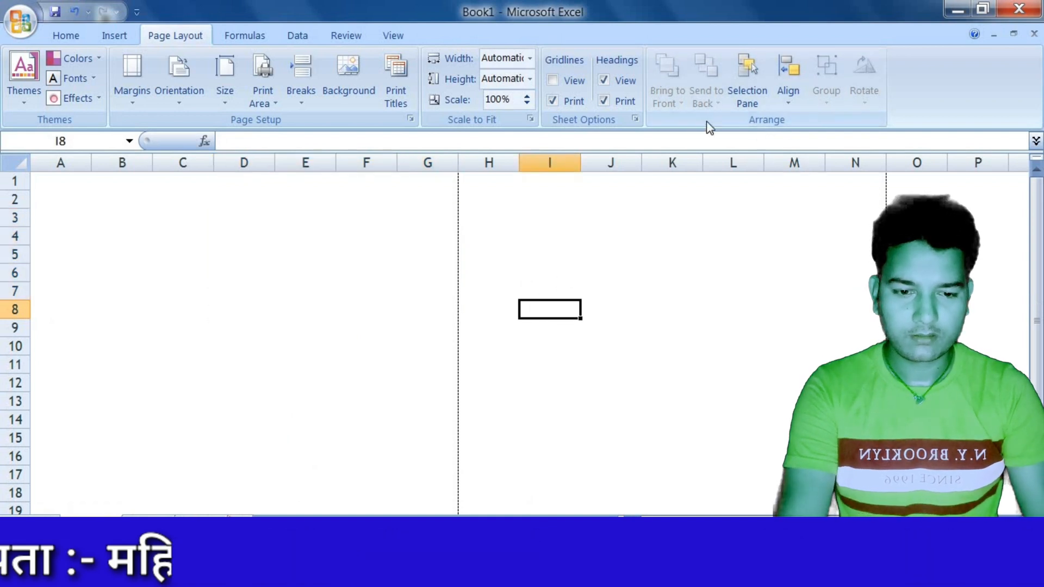
{"action": "left_click", "coordinate": [791, 99]}
{"action": "left_click", "coordinate": [566, 272]}
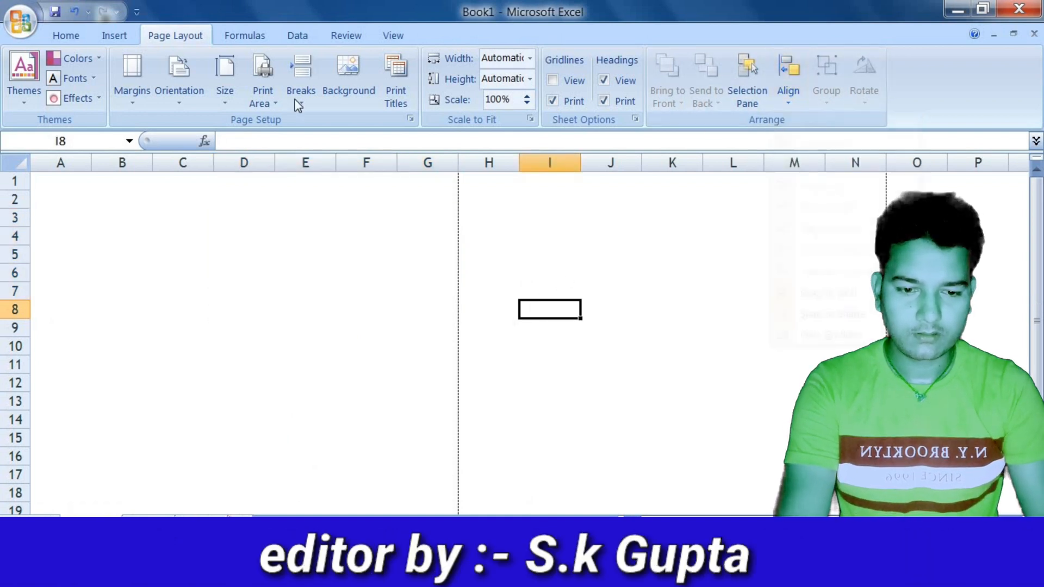
Insert a portrait picture from file at cell I8.
{"action": "left_click", "coordinate": [113, 40]}
{"action": "left_click", "coordinate": [119, 68]}
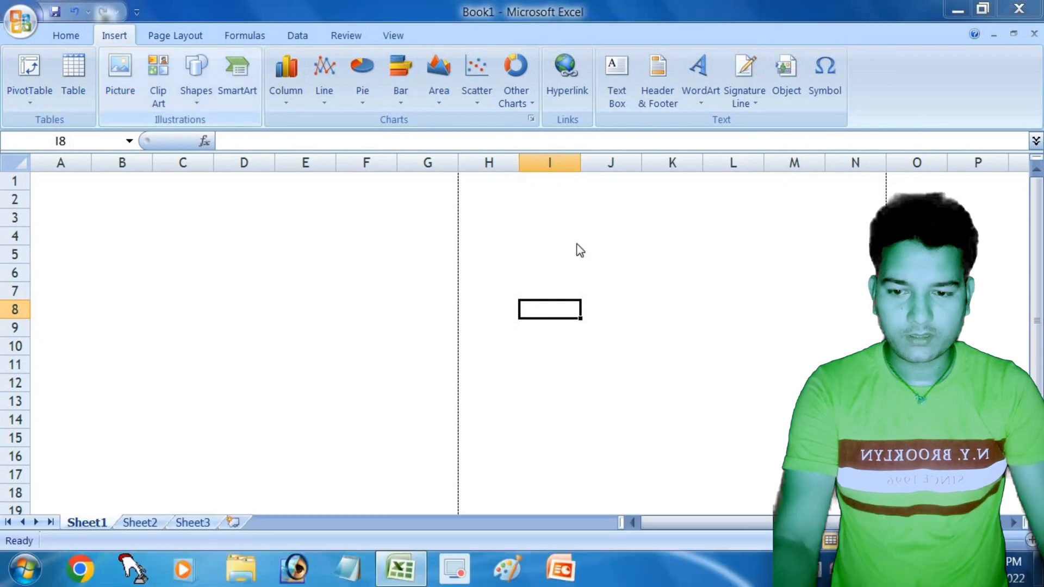
{"action": "double_click", "coordinate": [446, 186]}
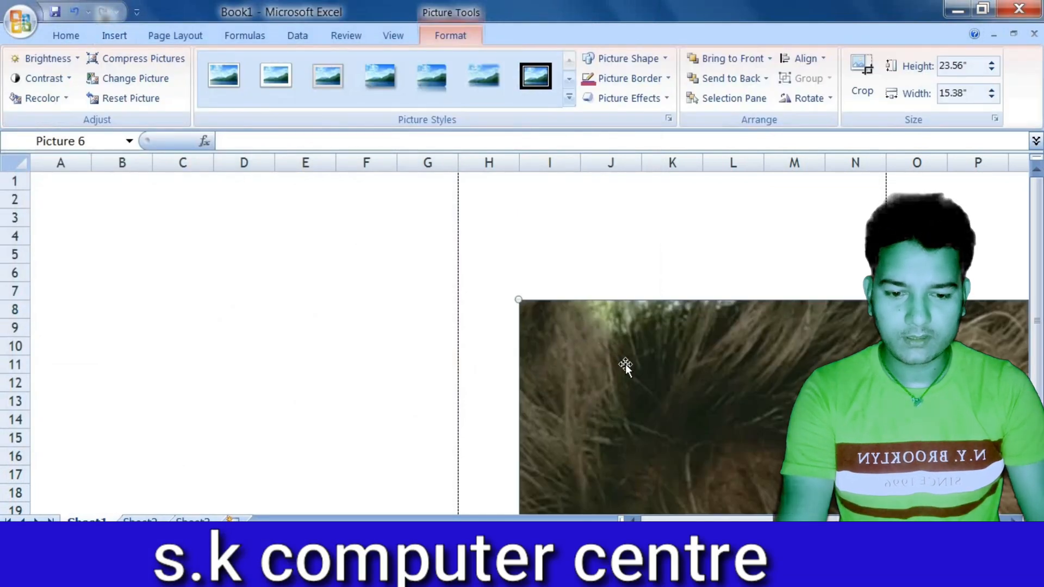
Scale the inserted picture down proportionally to about 16.76" high by 10.94" wide and move its upper-left corner to cell B1.
{"action": "left_click_drag", "start_coordinate": [648, 410], "coordinate": [225, 226]}
{"action": "scroll", "coordinate": [773, 429], "scroll_direction": "down", "scroll_amount": 2}
{"action": "left_click_drag", "start_coordinate": [326, 313], "coordinate": [326, 313]}
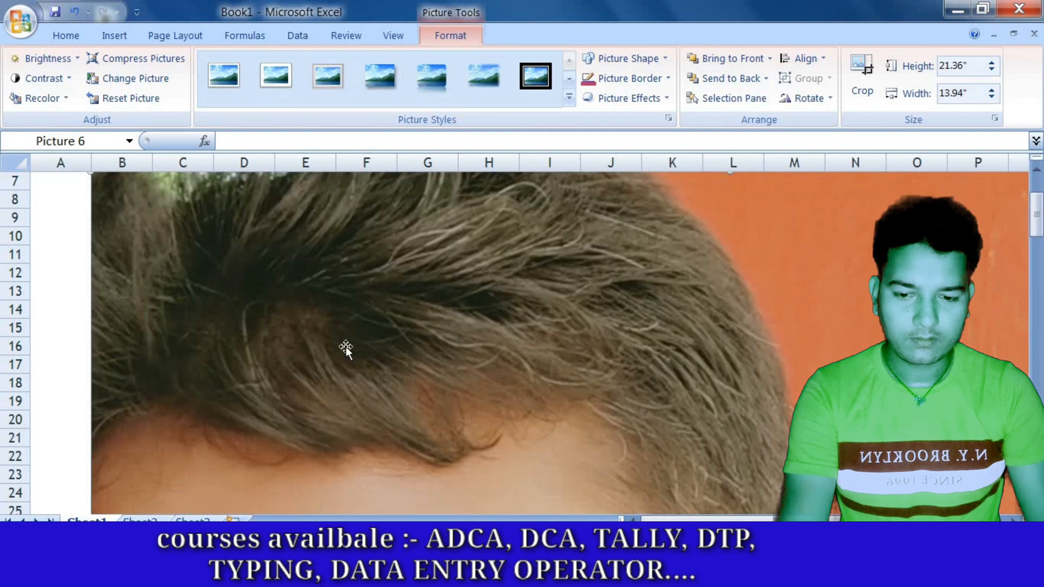
{"action": "scroll", "coordinate": [346, 347], "scroll_direction": "up", "scroll_amount": 2}
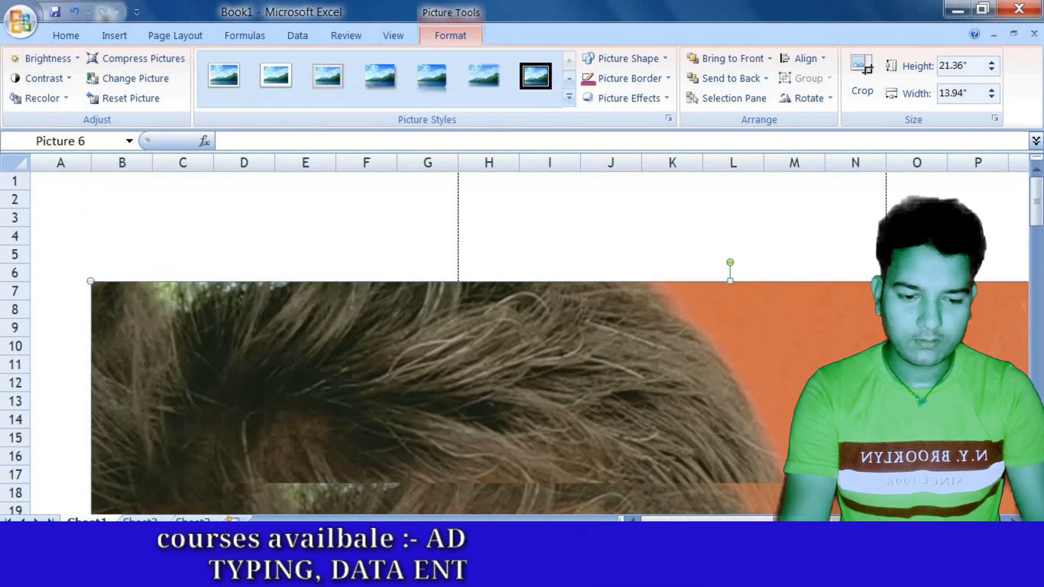
{"action": "left_click_drag", "start_coordinate": [91, 281], "coordinate": [222, 483]}
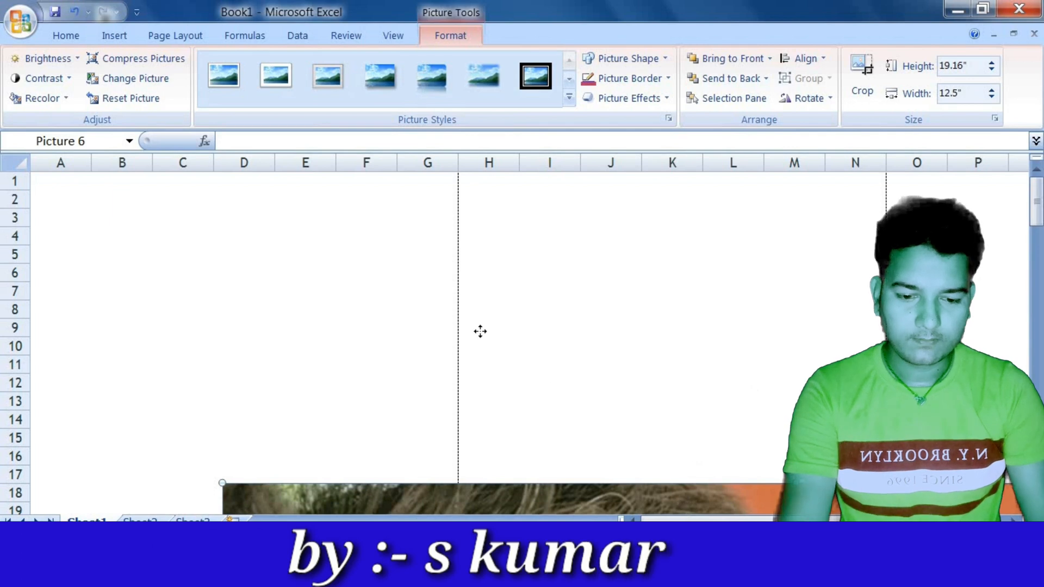
{"action": "left_click_drag", "start_coordinate": [480, 331], "coordinate": [85, 258]}
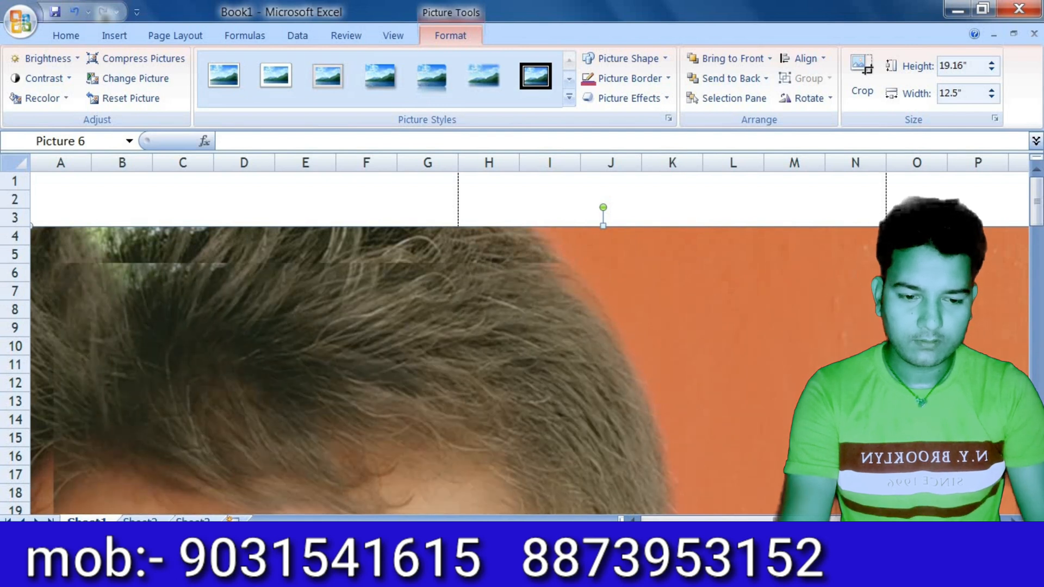
{"action": "left_click_drag", "start_coordinate": [31, 226], "coordinate": [65, 281]}
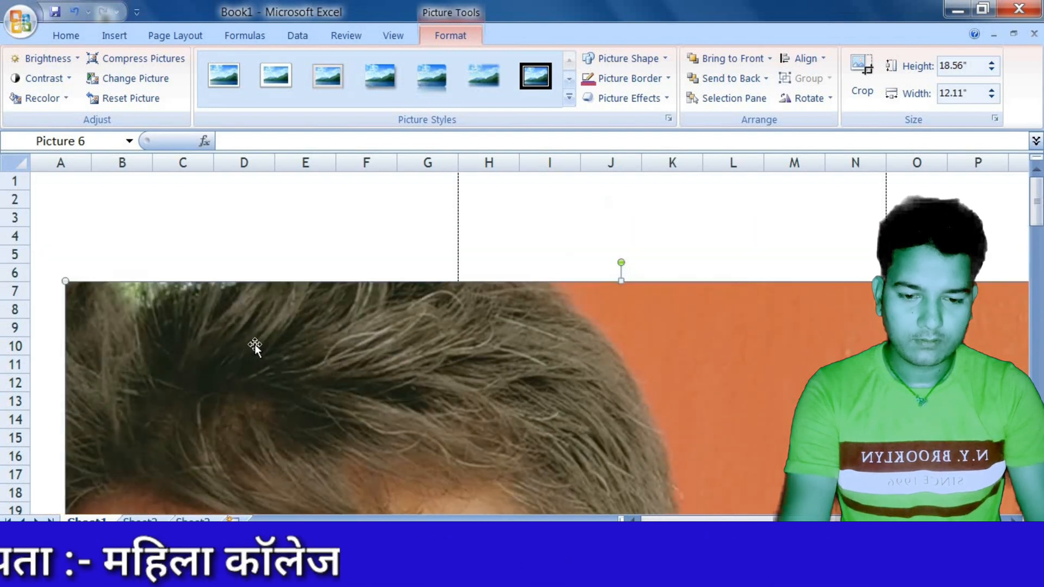
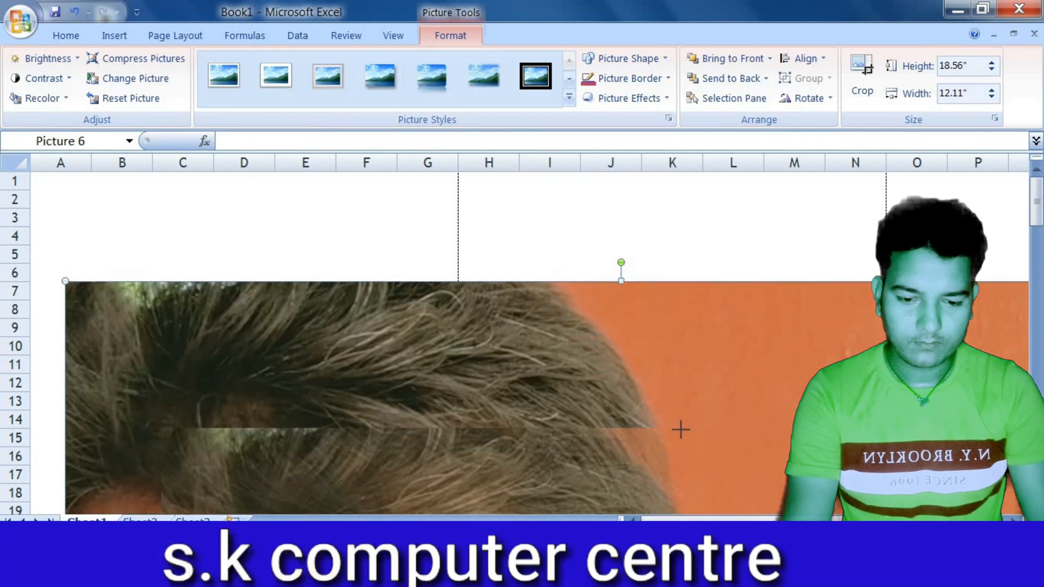
{"action": "left_click_drag", "start_coordinate": [702, 441], "coordinate": [636, 452]}
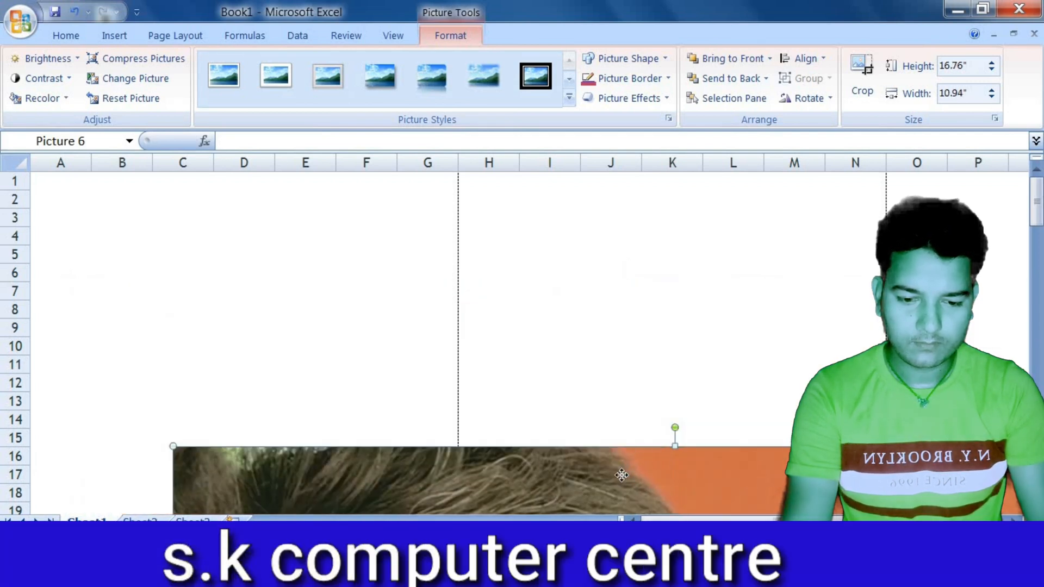
{"action": "left_click_drag", "start_coordinate": [548, 358], "coordinate": [586, 216]}
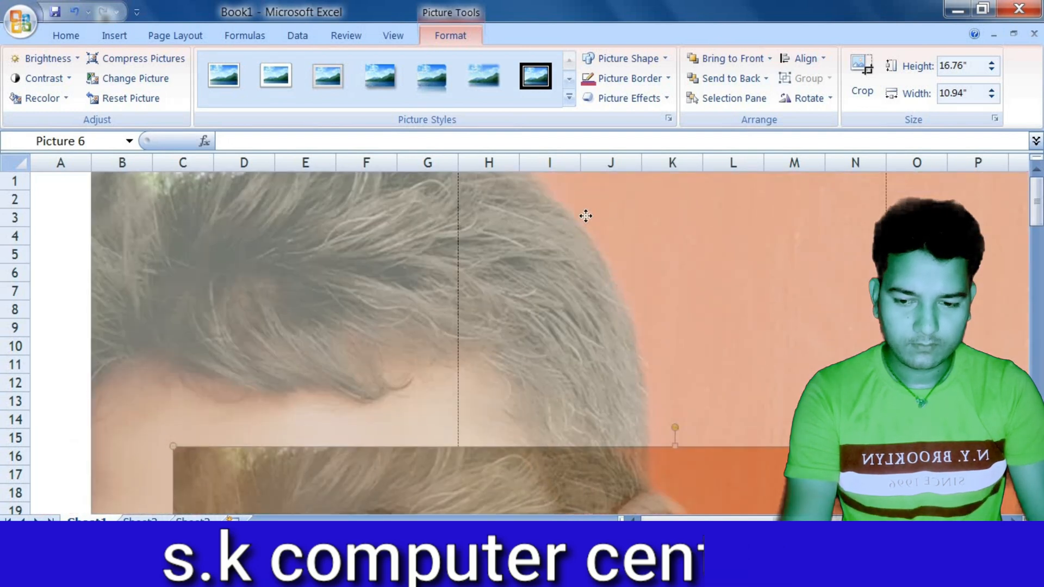
Narrow the picture to about 3.6" wide, shorten it to about 14.22" high, and move it to start in column C, row 3.
{"action": "left_click_drag", "start_coordinate": [188, 431], "coordinate": [119, 432]}
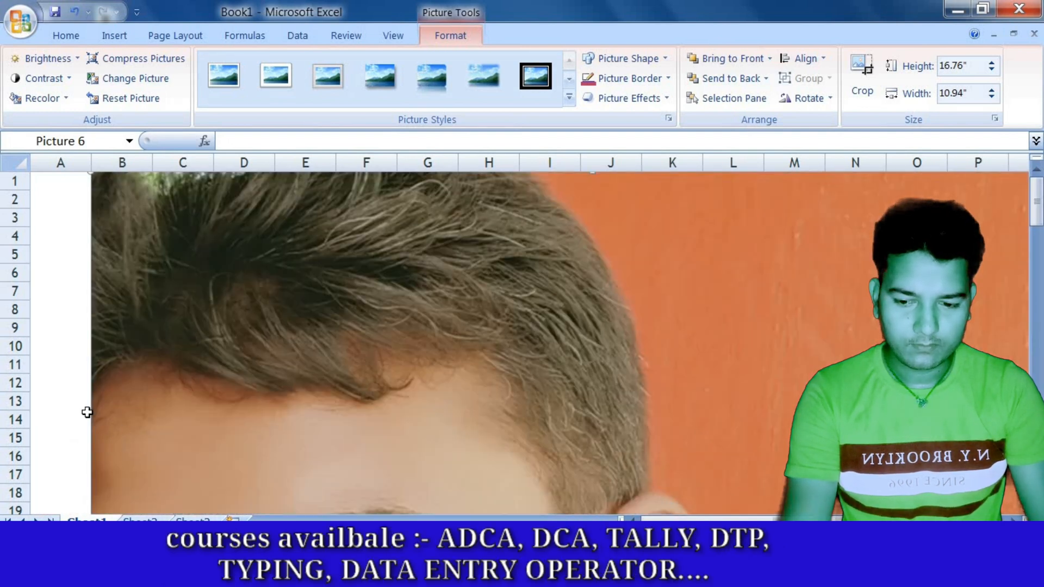
{"action": "scroll", "coordinate": [229, 420], "scroll_direction": "down", "scroll_amount": 7}
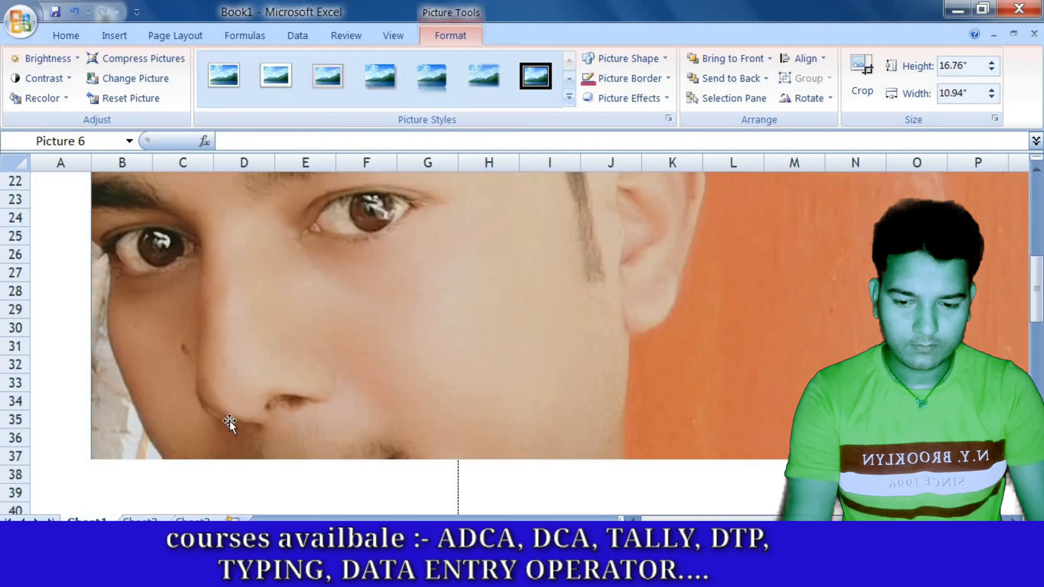
{"action": "scroll", "coordinate": [230, 420], "scroll_direction": "down", "scroll_amount": 3}
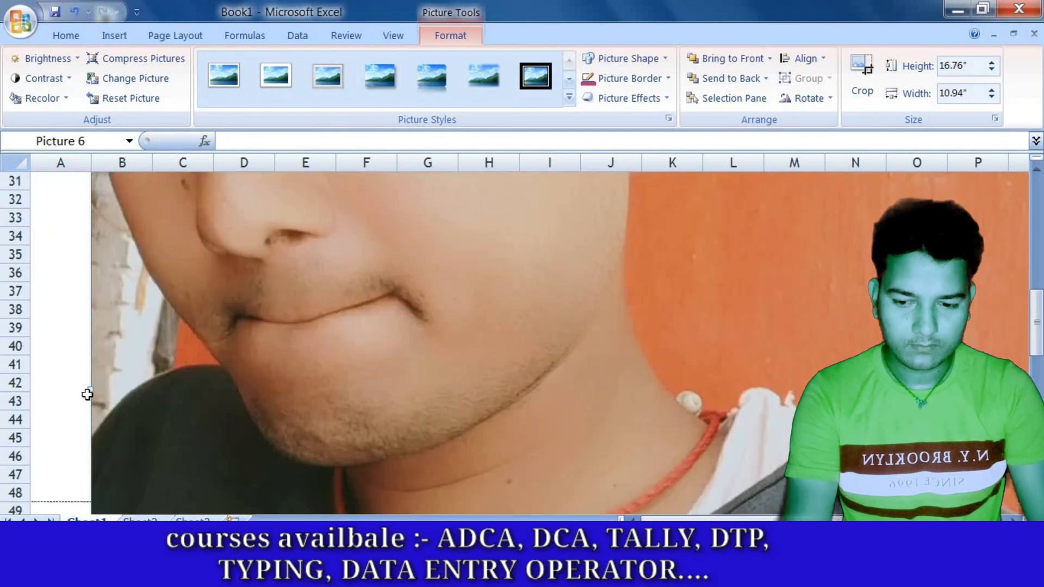
{"action": "left_click_drag", "start_coordinate": [449, 397], "coordinate": [763, 466]}
{"action": "scroll", "coordinate": [380, 342], "scroll_direction": "up", "scroll_amount": 3}
{"action": "scroll", "coordinate": [381, 342], "scroll_direction": "up", "scroll_amount": 7}
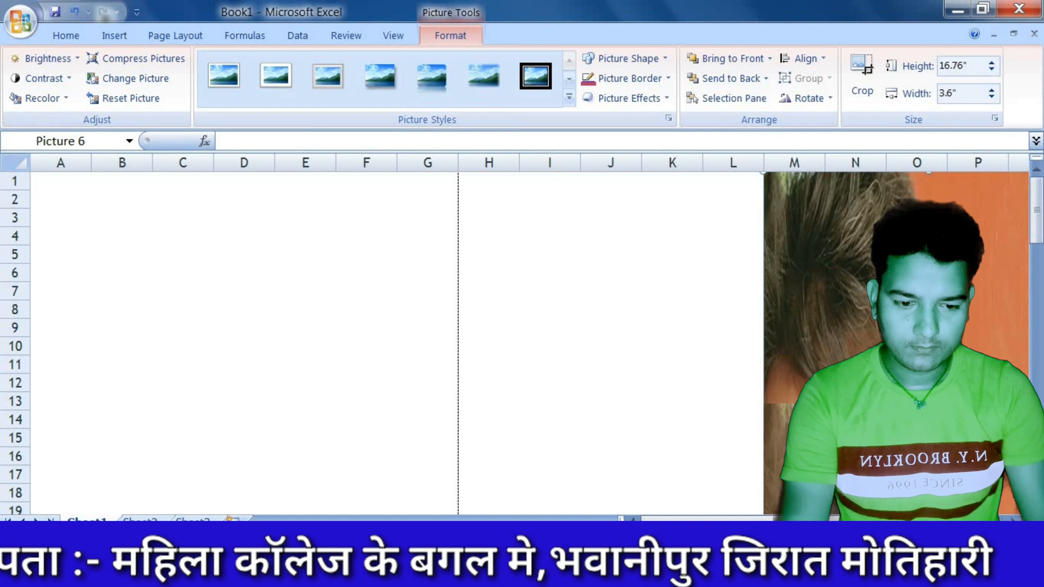
{"action": "left_click_drag", "start_coordinate": [927, 171], "coordinate": [928, 403]}
{"action": "left_click_drag", "start_coordinate": [414, 324], "coordinate": [292, 266]}
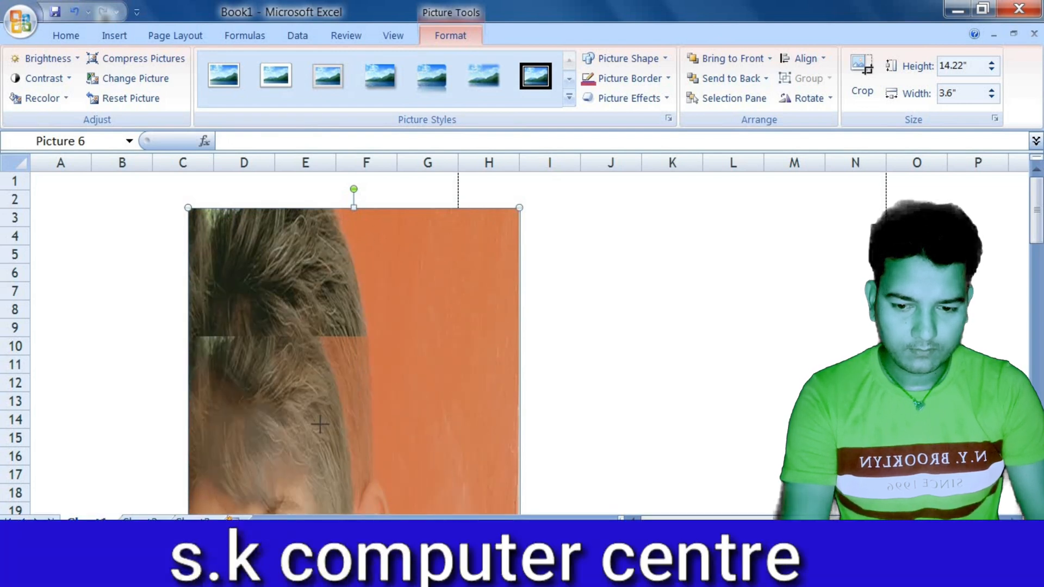
Shrink the picture proportionally to about 3.42" high by 0.87" wide, with its left edge at column D.
{"action": "left_click_drag", "start_coordinate": [313, 473], "coordinate": [313, 474]}
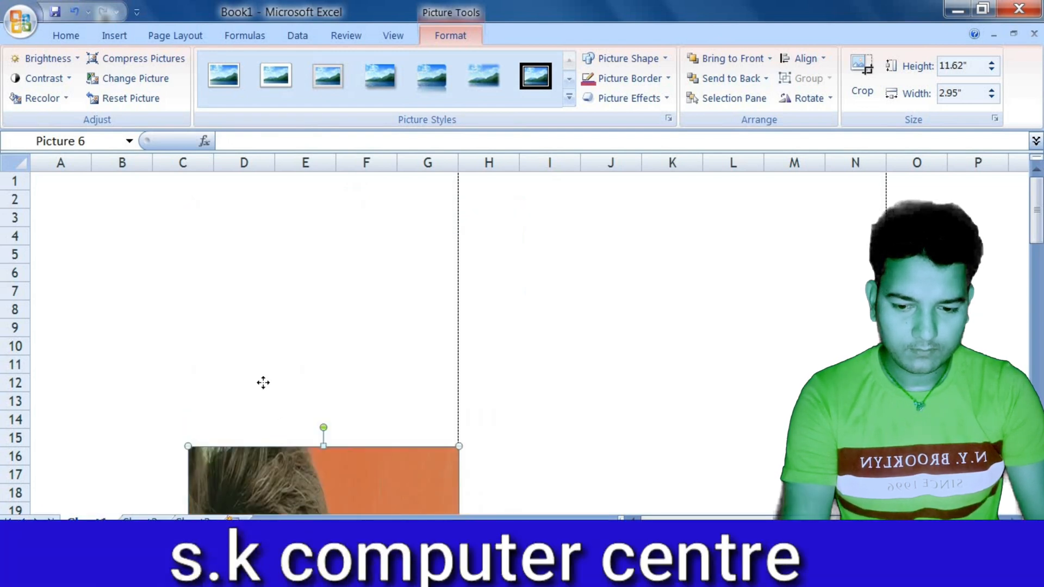
{"action": "left_click_drag", "start_coordinate": [263, 383], "coordinate": [218, 244]}
{"action": "left_click_drag", "start_coordinate": [303, 320], "coordinate": [303, 319]}
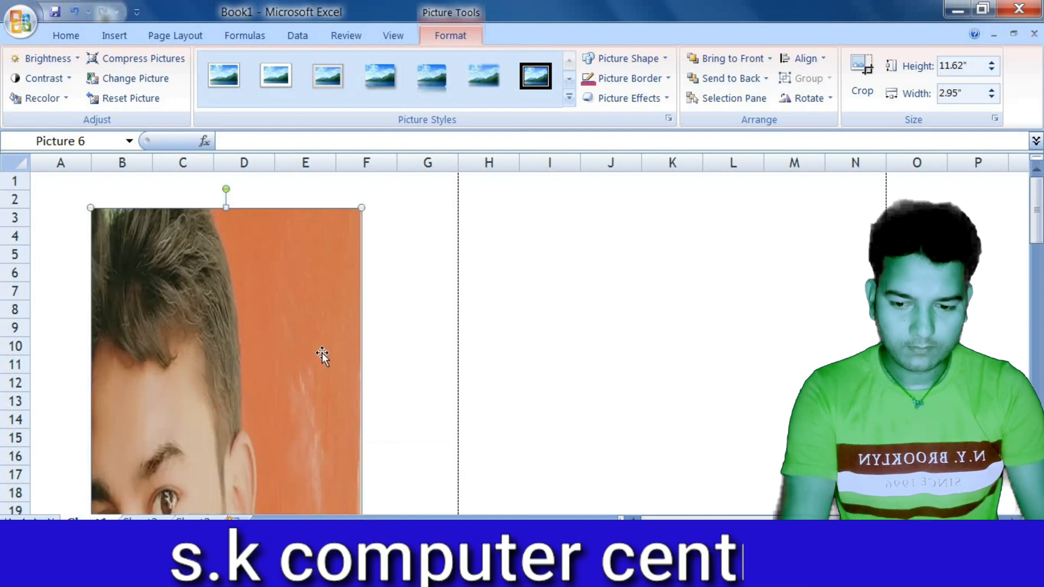
{"action": "left_click_drag", "start_coordinate": [363, 207], "coordinate": [310, 282]}
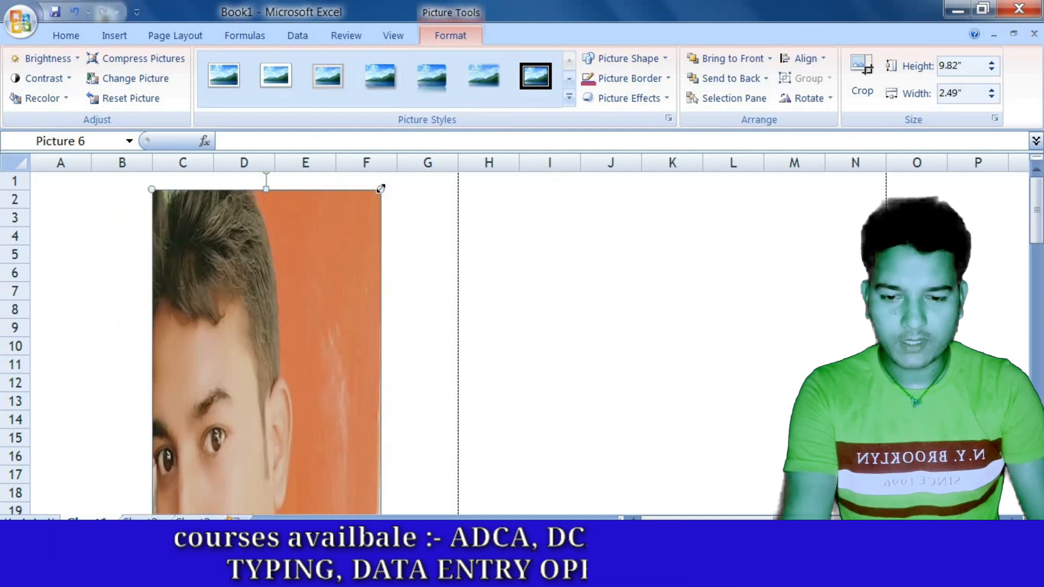
{"action": "left_click_drag", "start_coordinate": [292, 326], "coordinate": [268, 234]}
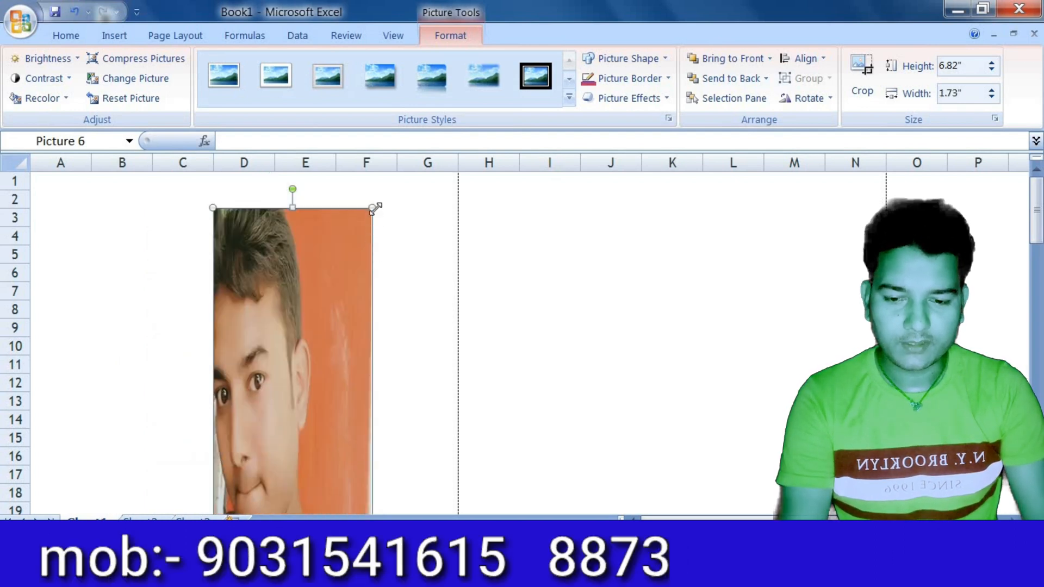
{"action": "left_click_drag", "start_coordinate": [321, 421], "coordinate": [293, 519]}
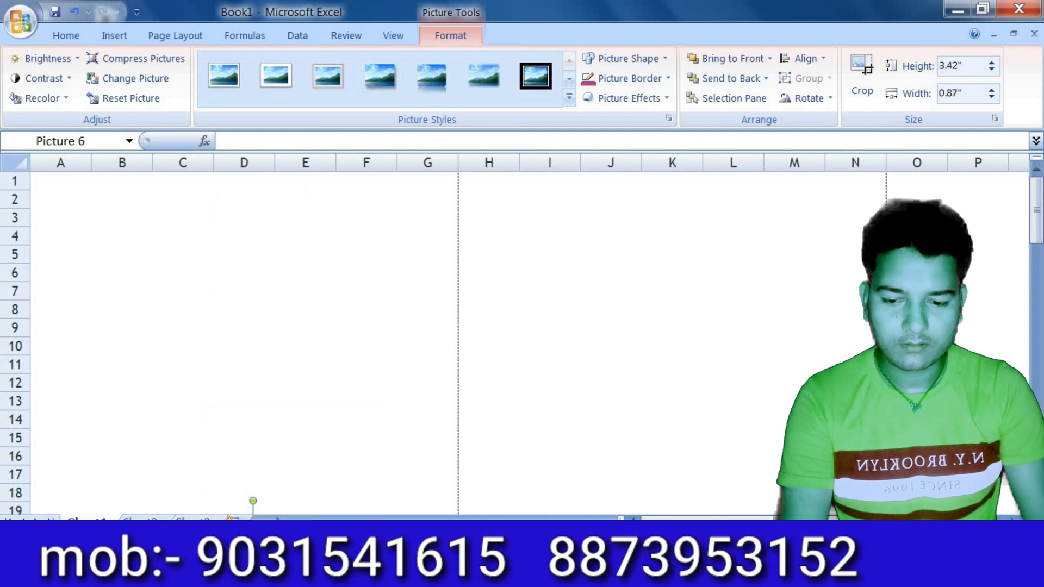
Reshape the picture to about 2.4" high by 2.44" wide so it covers columns B to E and rows 20 to 31.
{"action": "scroll", "coordinate": [346, 402], "scroll_direction": "down", "scroll_amount": 8}
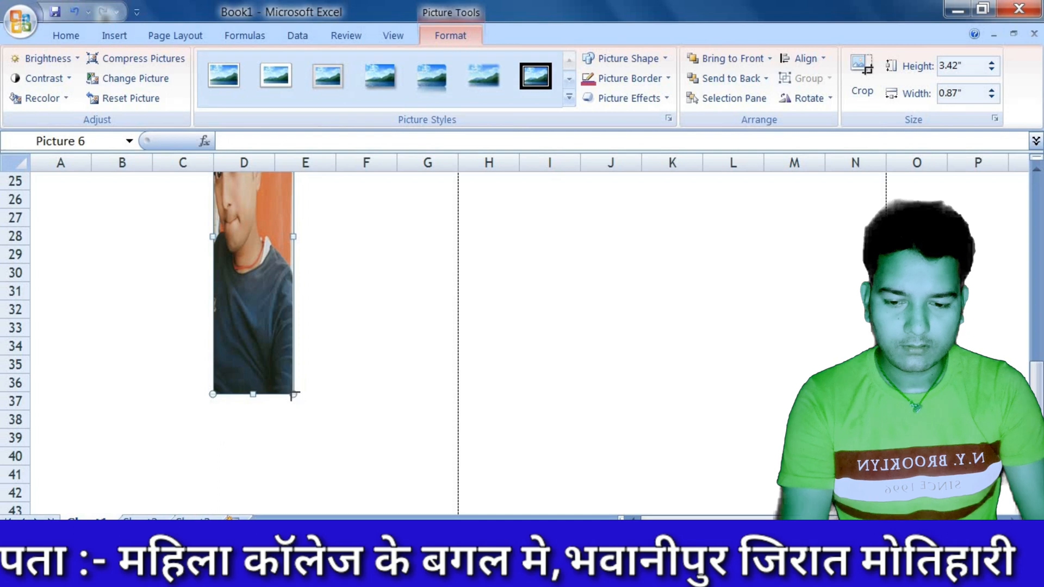
{"action": "left_click_drag", "start_coordinate": [309, 213], "coordinate": [310, 211]}
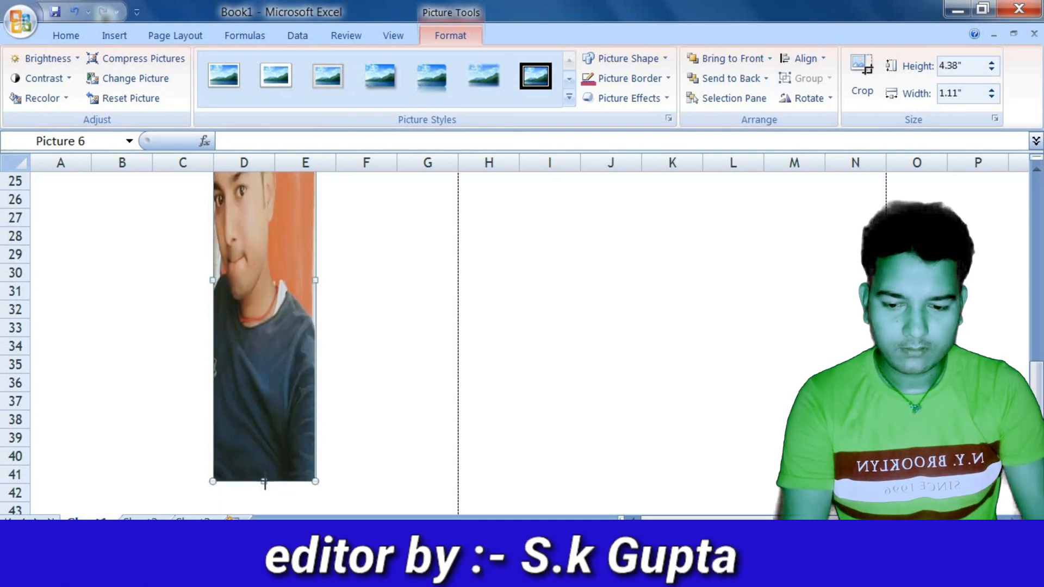
{"action": "left_click_drag", "start_coordinate": [270, 334], "coordinate": [269, 301]}
{"action": "scroll", "coordinate": [335, 426], "scroll_direction": "up", "scroll_amount": 3}
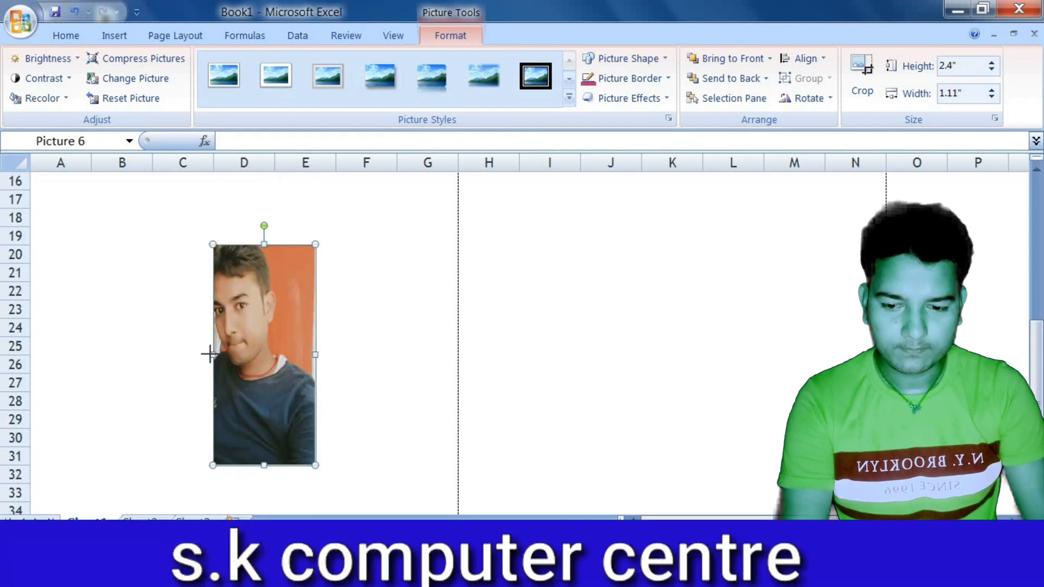
{"action": "left_click_drag", "start_coordinate": [130, 344], "coordinate": [80, 336]}
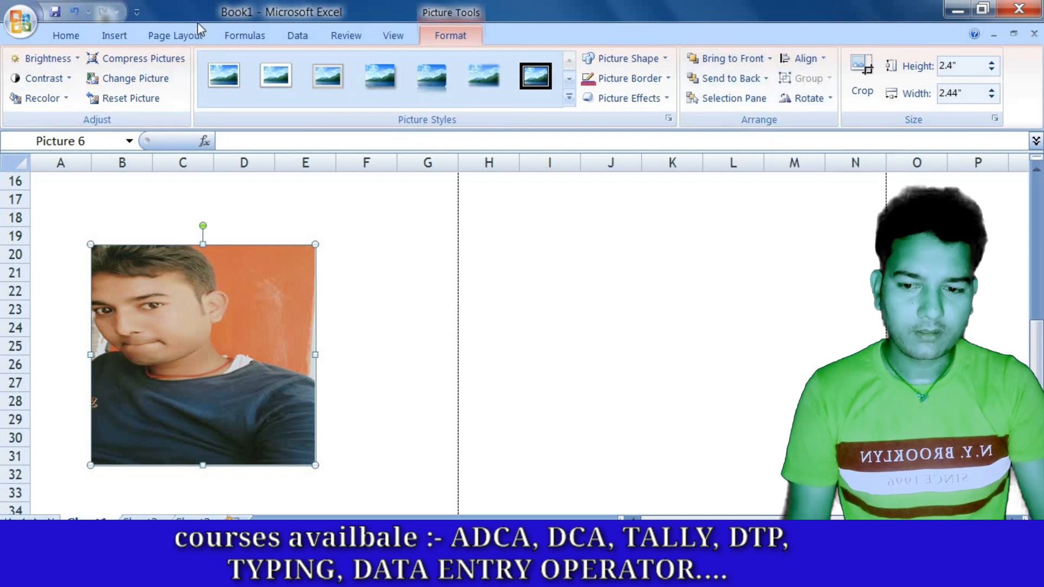
Examine which alignment options are offered for the single selected picture.
{"action": "left_click", "coordinate": [198, 37]}
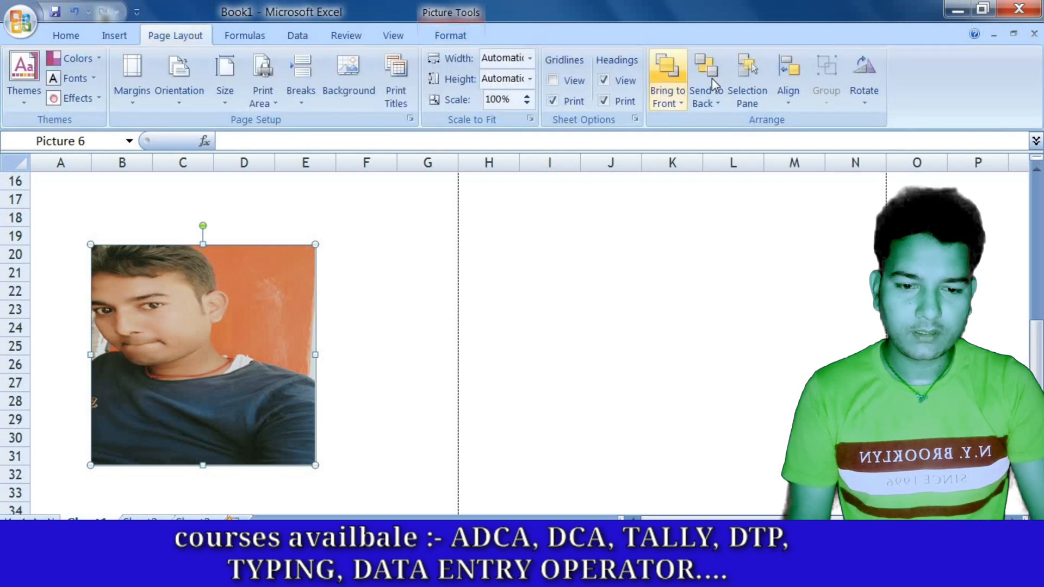
{"action": "left_click", "coordinate": [787, 106]}
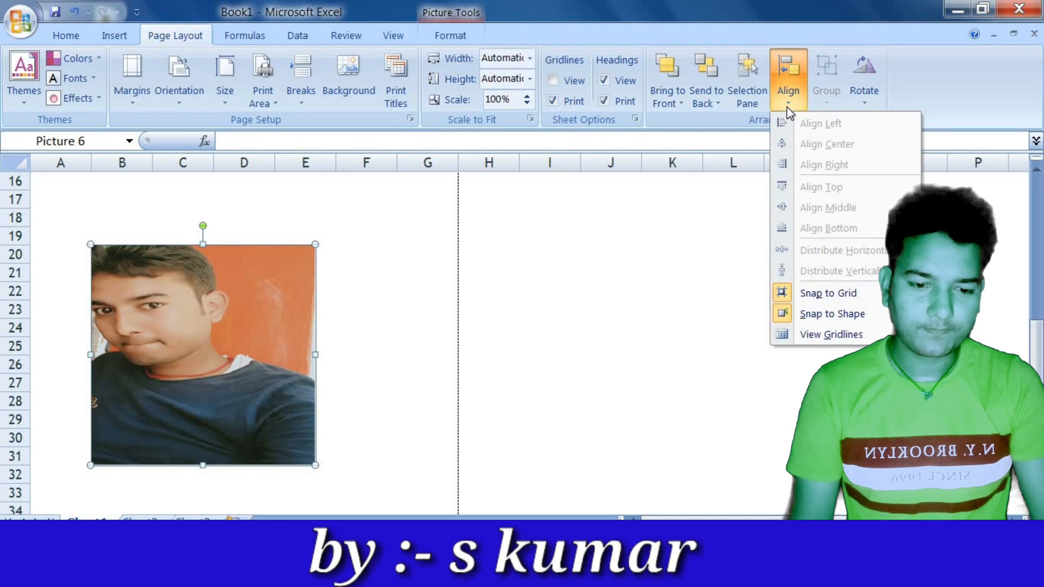
{"action": "left_click", "coordinate": [535, 274]}
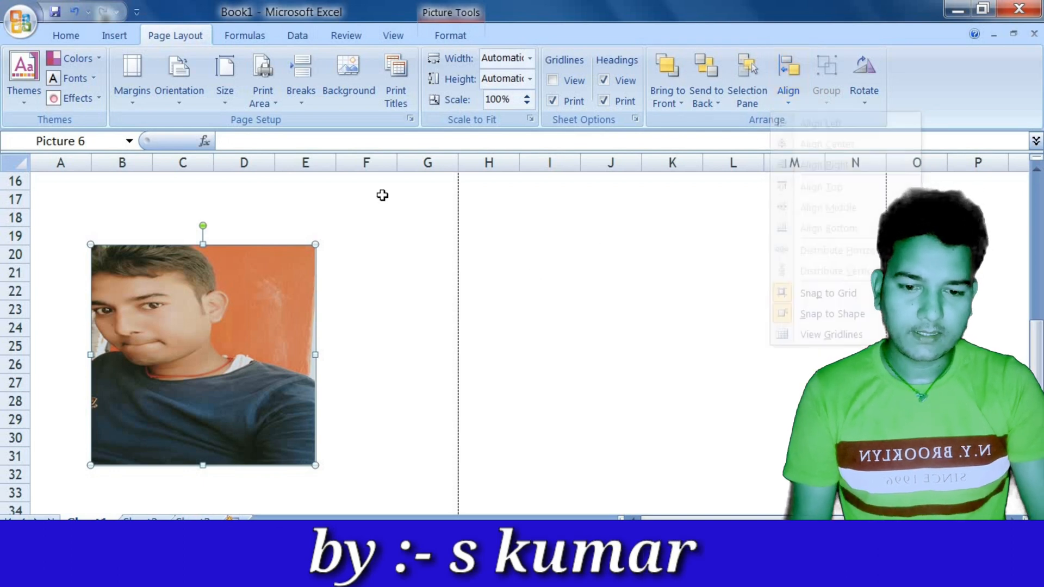
Draw a rectangle beside the picture, covering columns H to J and rows 20 to 25.
{"action": "left_click", "coordinate": [112, 35]}
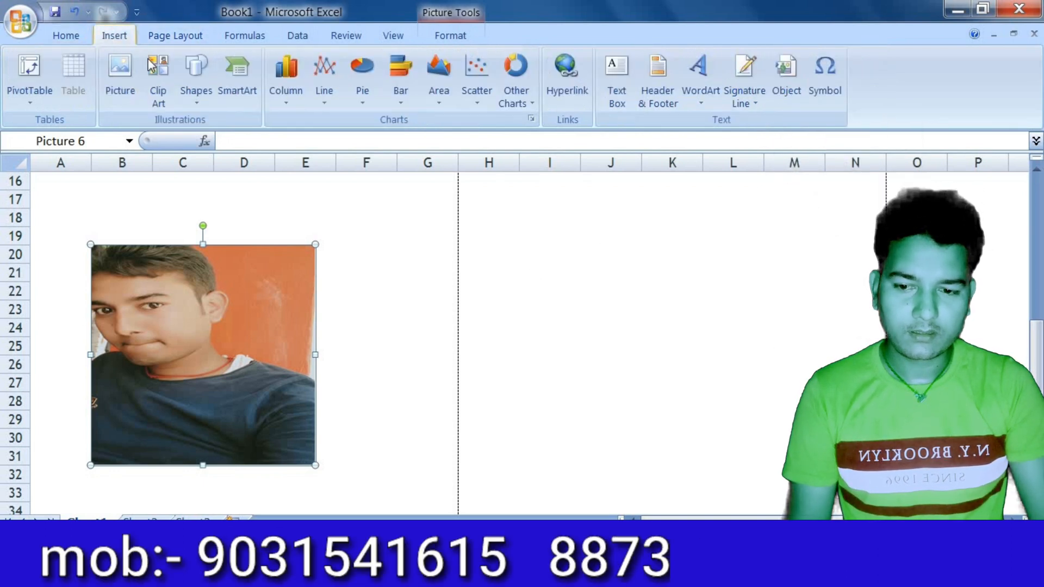
{"action": "left_click", "coordinate": [195, 97]}
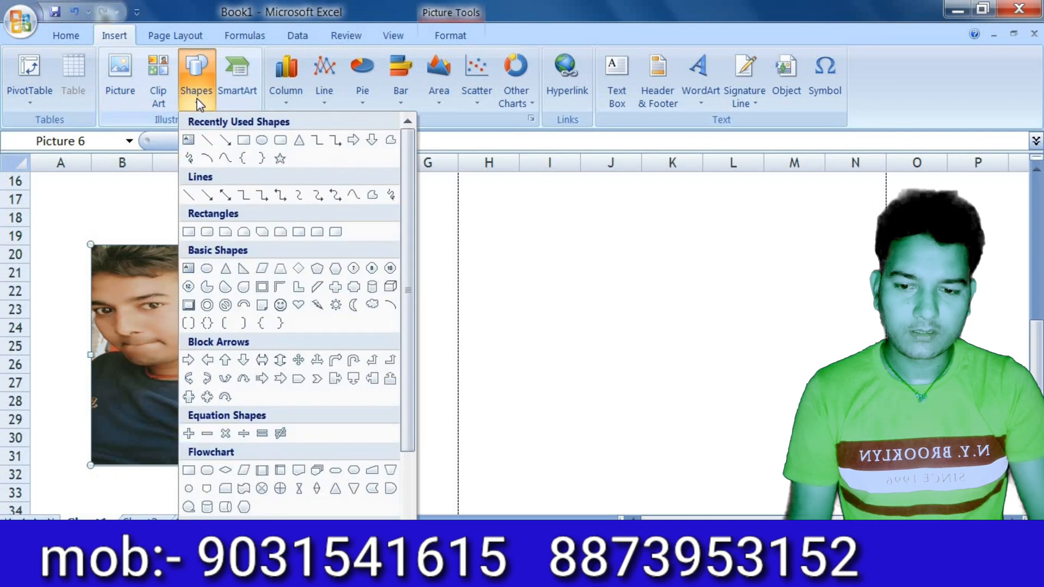
{"action": "left_click", "coordinate": [244, 141]}
{"action": "left_click_drag", "start_coordinate": [458, 253], "coordinate": [642, 355]}
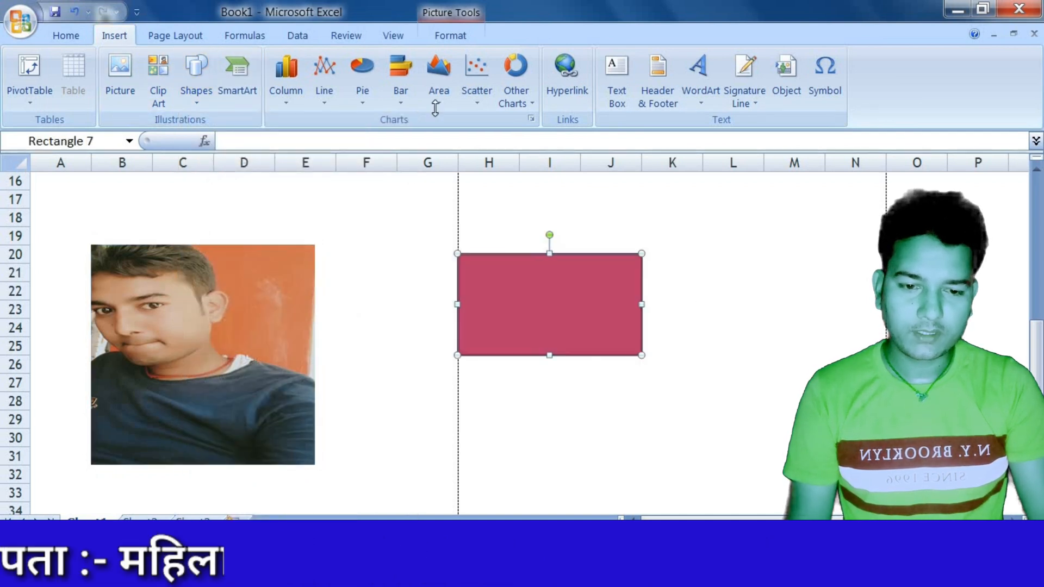
Examine which alignment options are offered for the single rectangle and which ordering options are offered for the picture.
{"action": "left_click", "coordinate": [175, 36]}
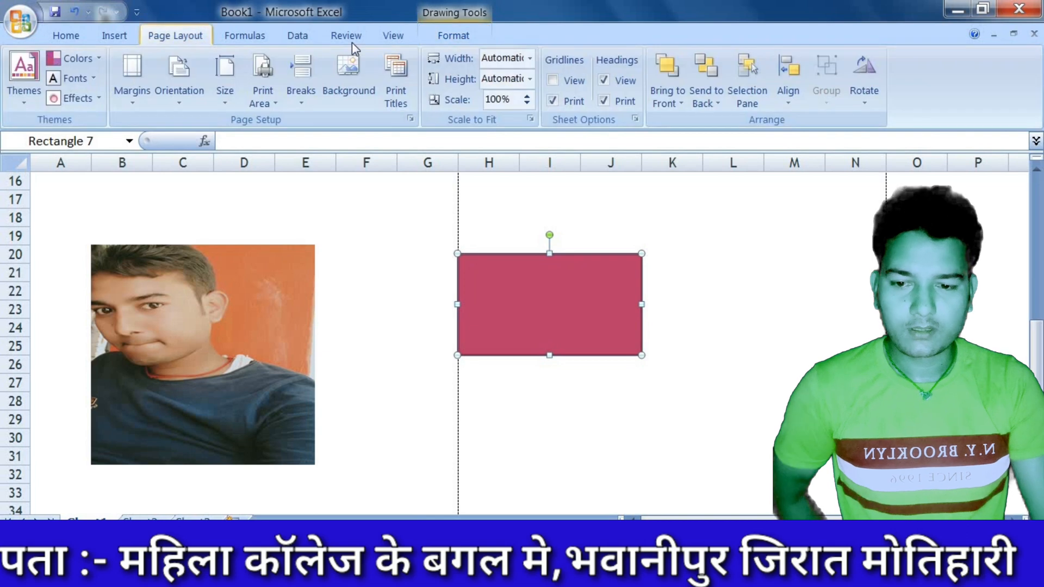
{"action": "left_click", "coordinate": [789, 106]}
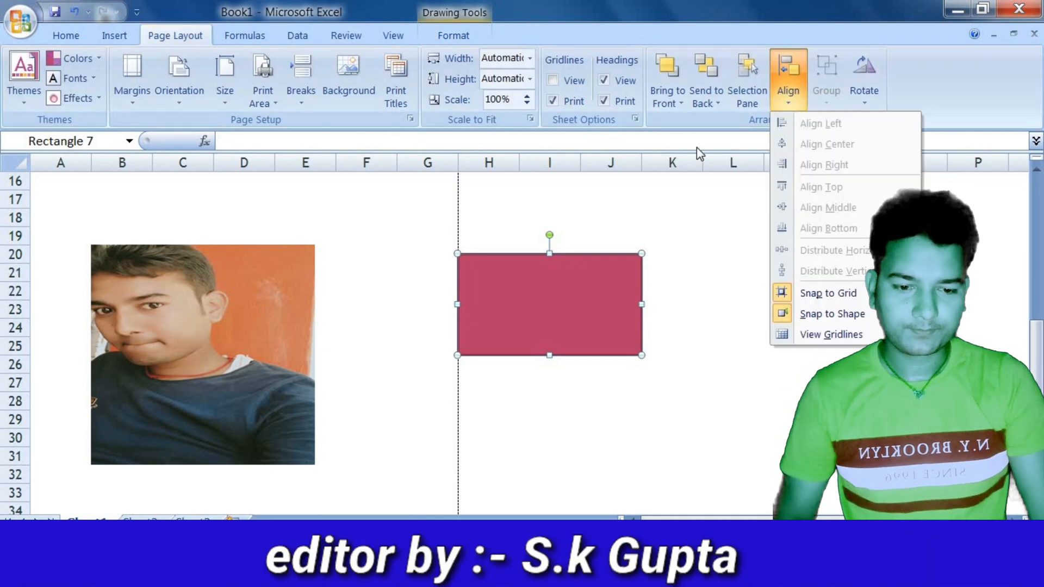
{"action": "left_click", "coordinate": [197, 324]}
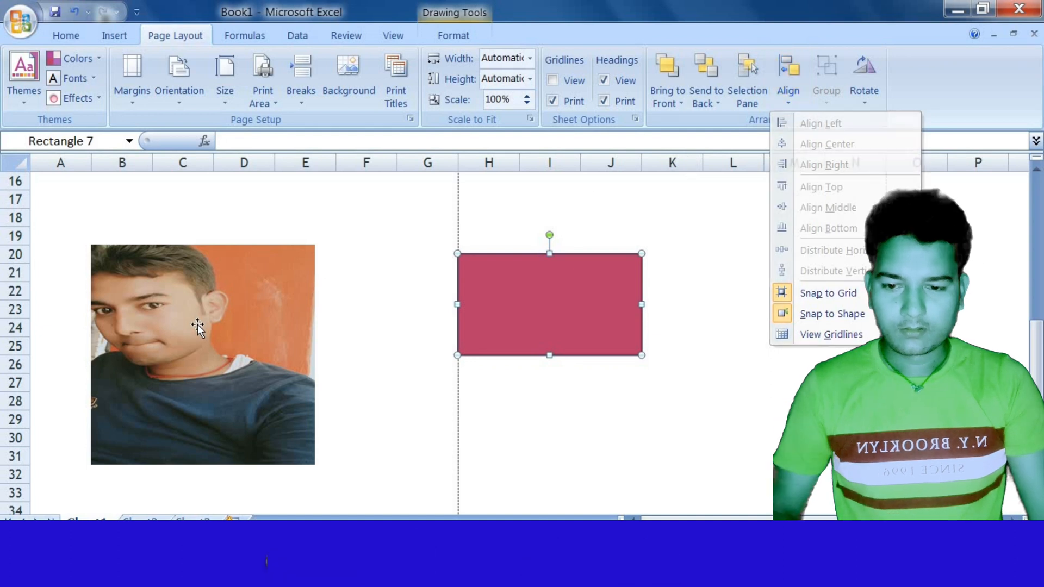
{"action": "left_click", "coordinate": [197, 324]}
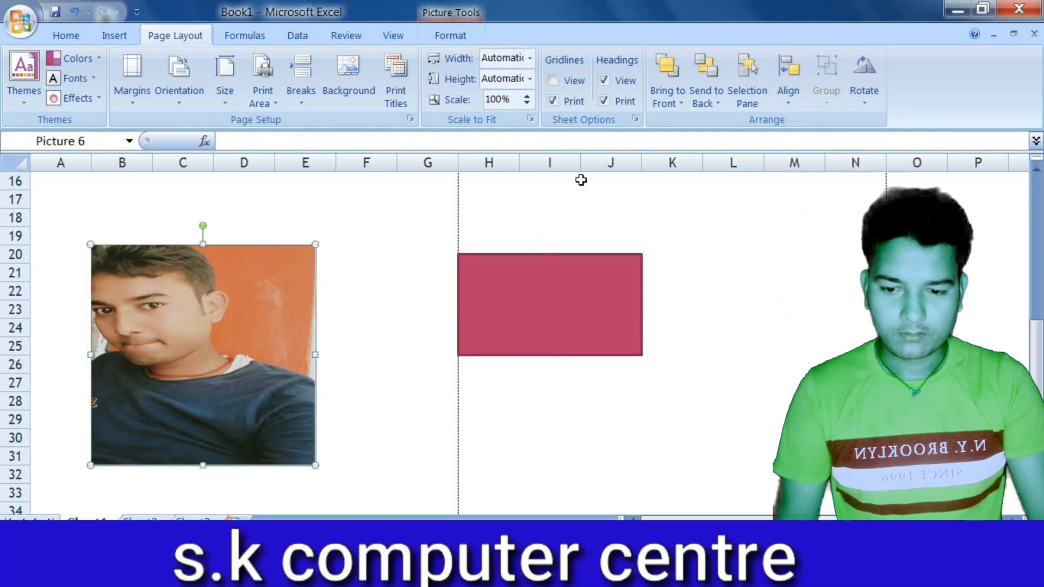
{"action": "left_click", "coordinate": [109, 34]}
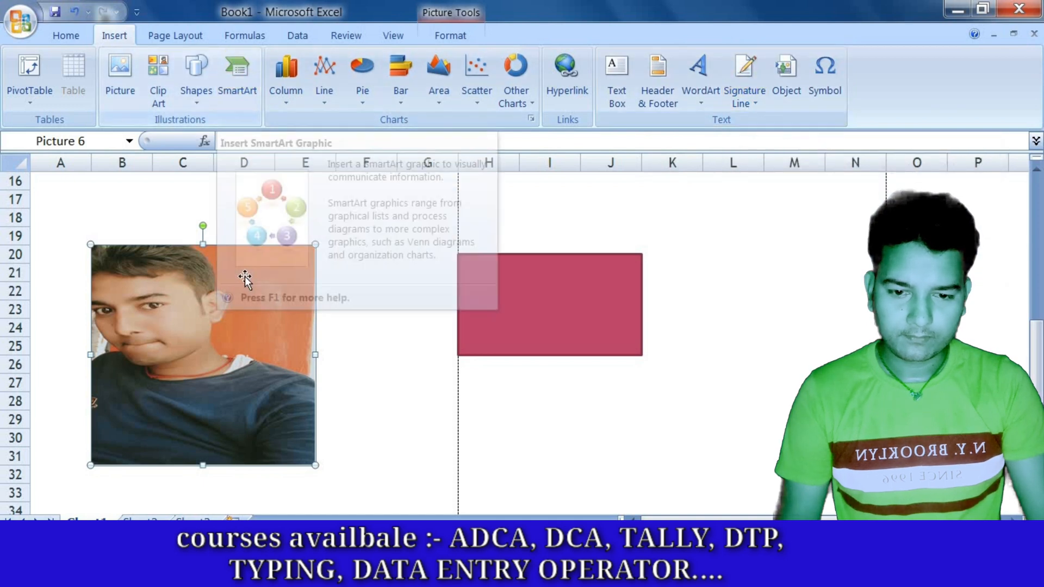
{"action": "right_click", "coordinate": [228, 319]}
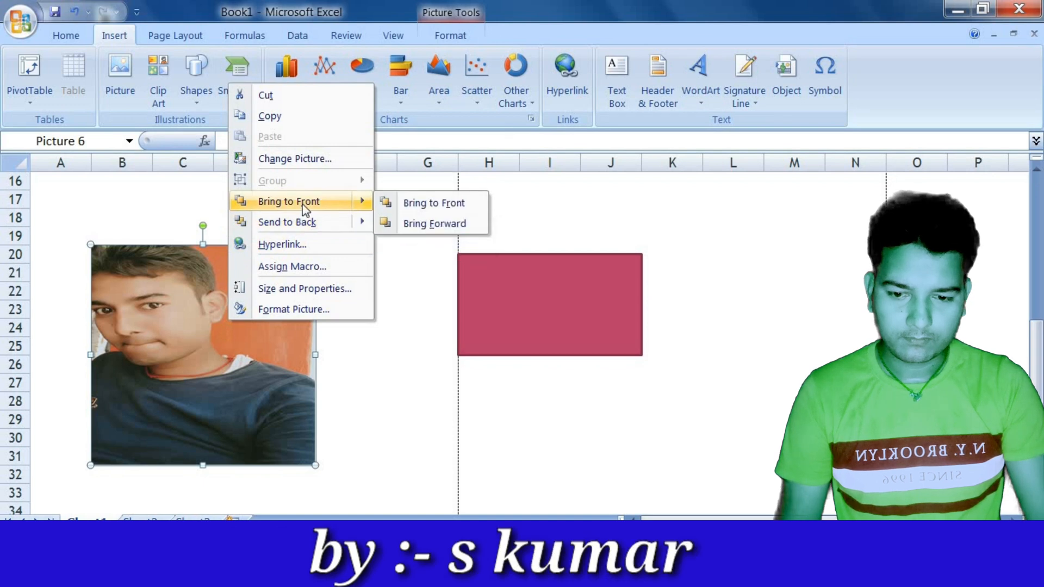
{"action": "left_click", "coordinate": [190, 345]}
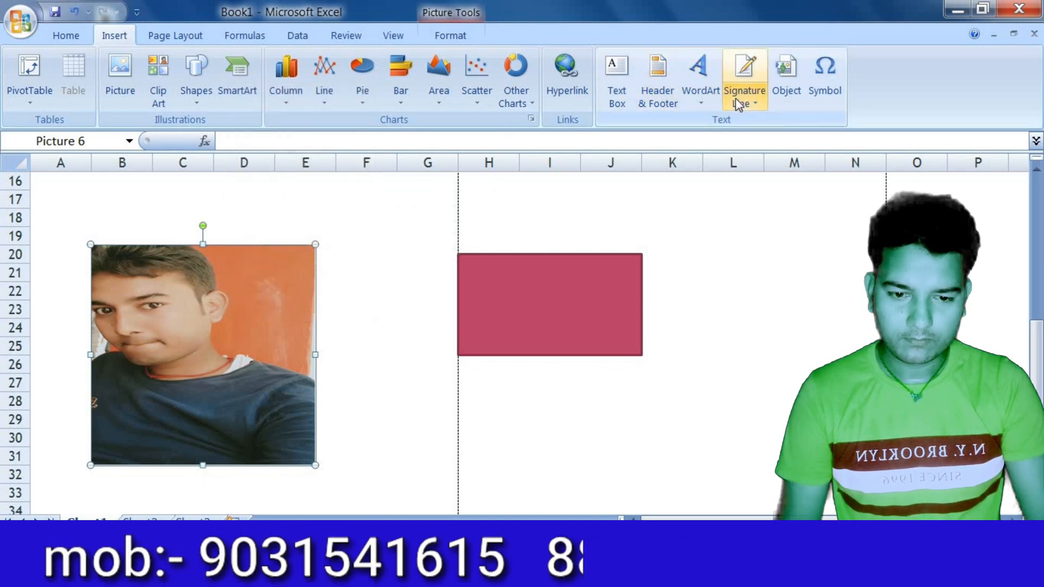
{"action": "left_click", "coordinate": [177, 38]}
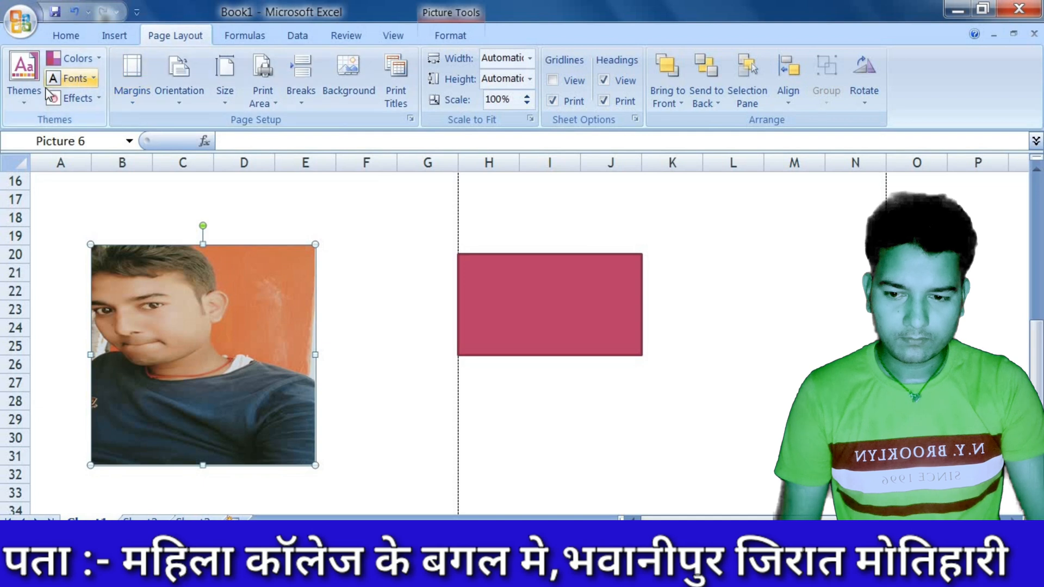
Insert a SmartArt block list with five text boxes and check the alignment options offered for it.
{"action": "left_click", "coordinate": [111, 36]}
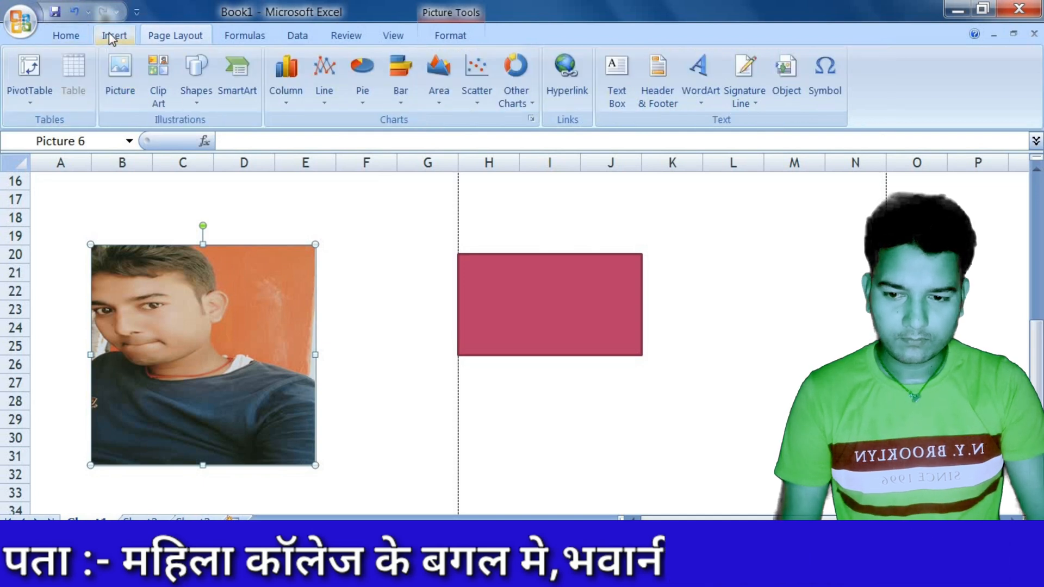
{"action": "left_click", "coordinate": [239, 90]}
{"action": "double_click", "coordinate": [405, 191]}
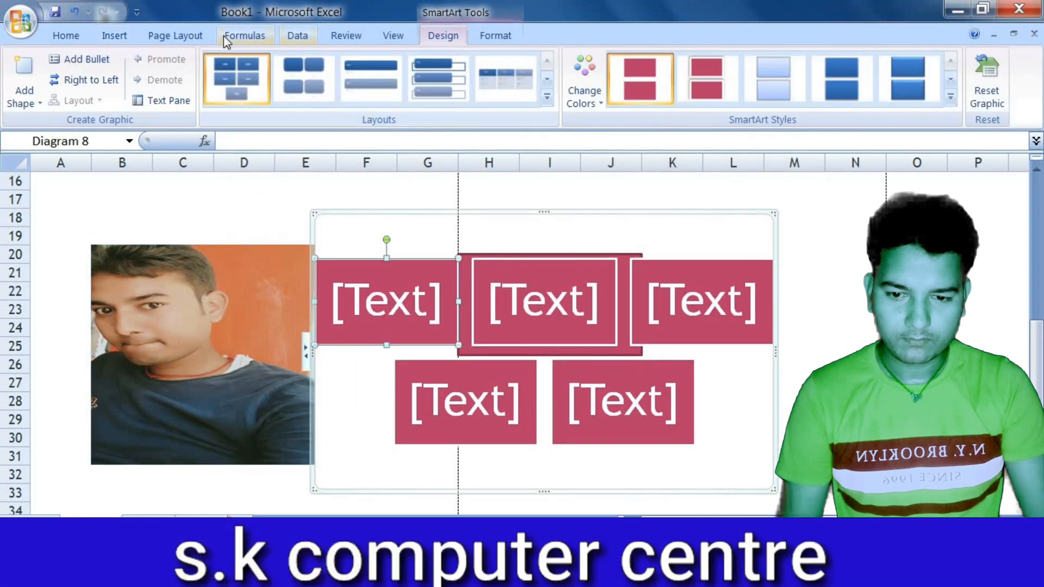
{"action": "left_click", "coordinate": [209, 35]}
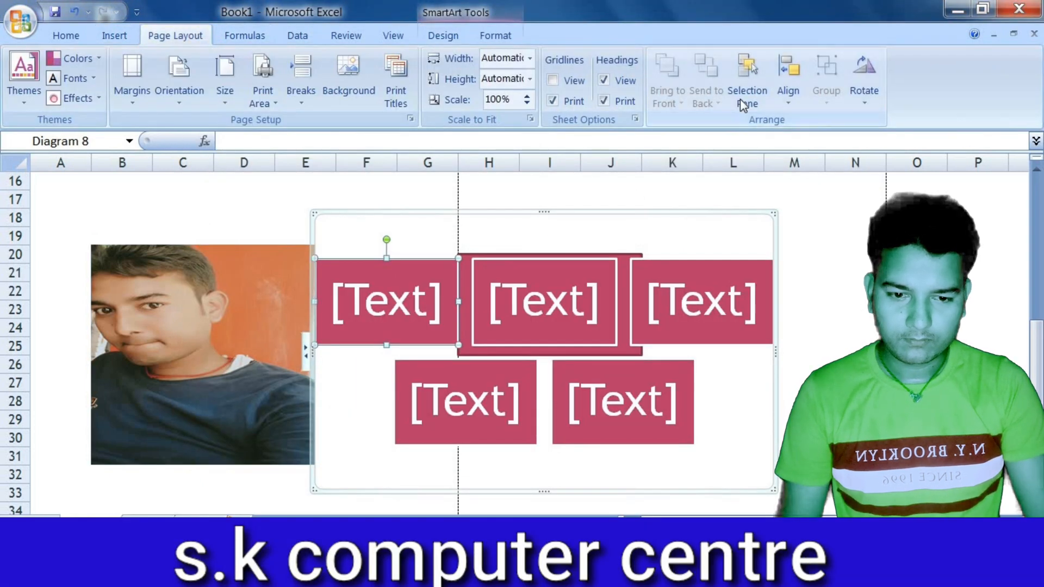
{"action": "left_click", "coordinate": [787, 104]}
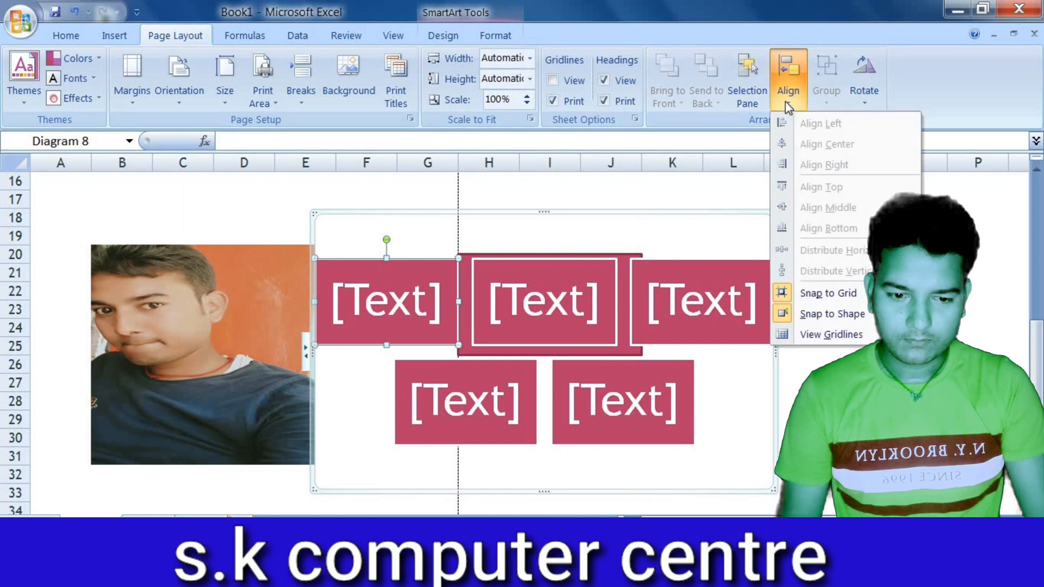
{"action": "left_click", "coordinate": [187, 293]}
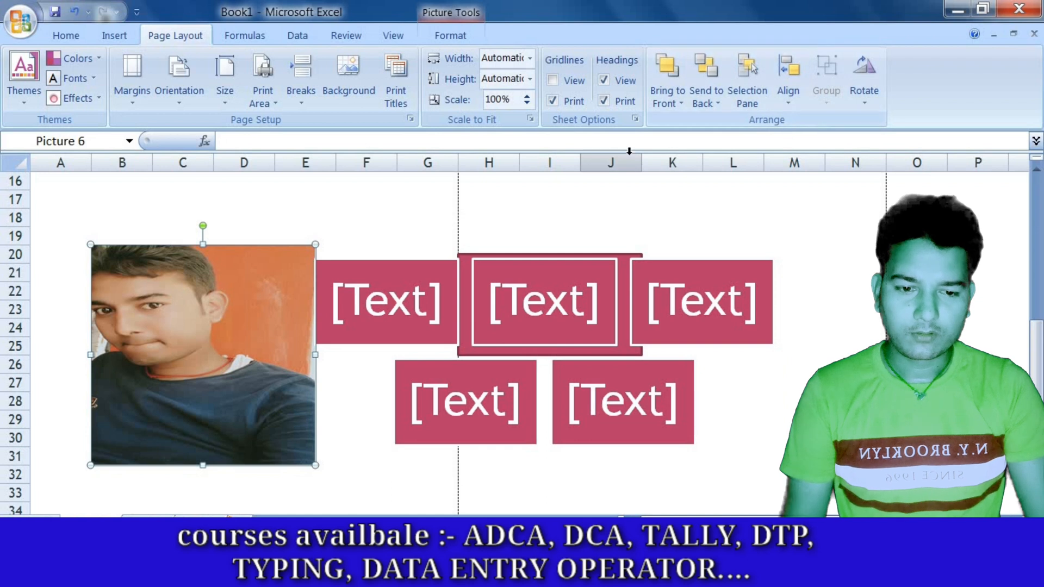
With the picture selected, turn off Snap to Shape and Snap to Grid.
{"action": "left_click", "coordinate": [799, 105]}
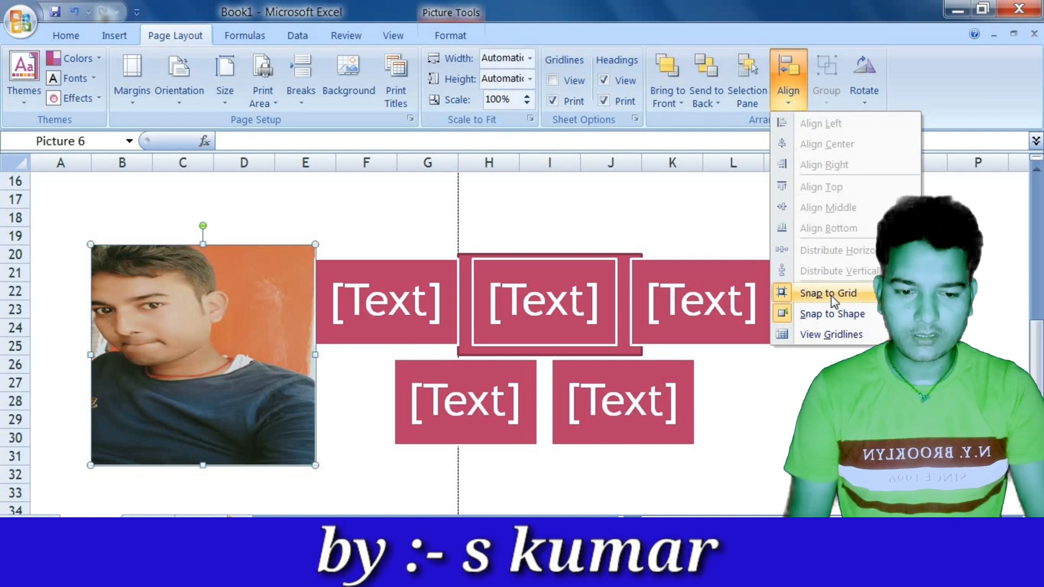
{"action": "left_click", "coordinate": [829, 315]}
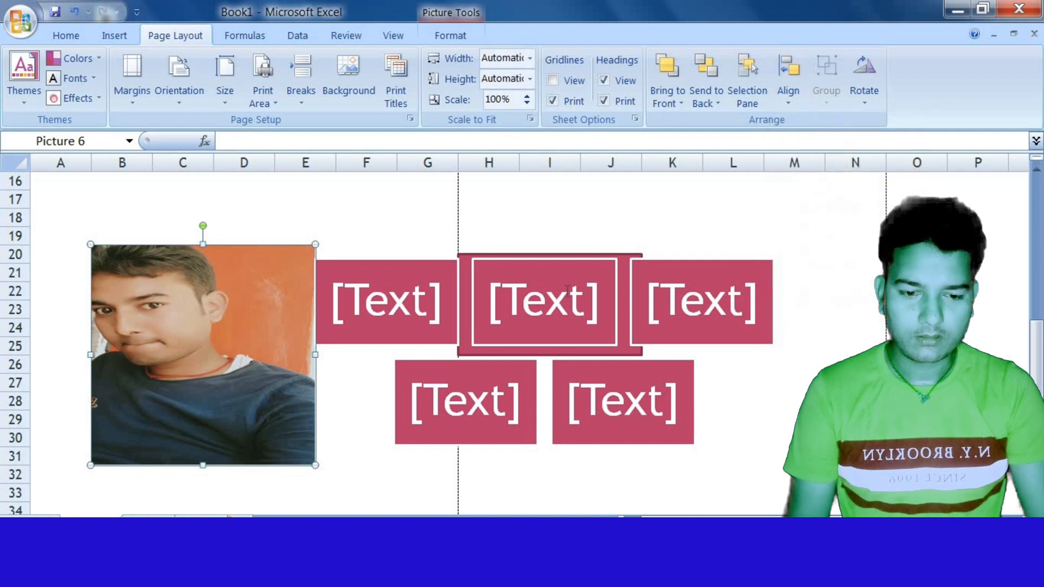
{"action": "left_click", "coordinate": [778, 96]}
{"action": "left_click", "coordinate": [799, 292]}
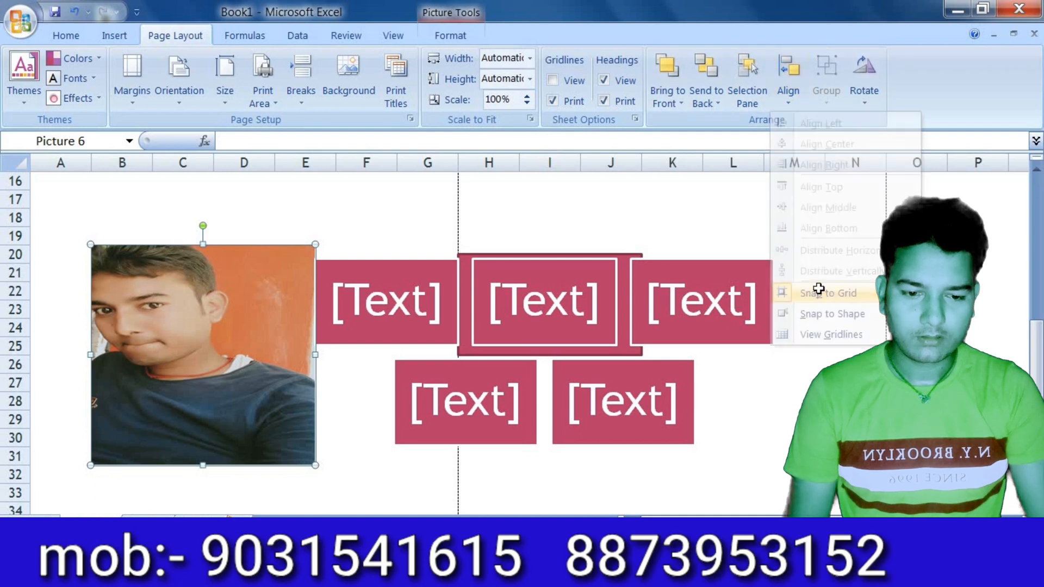
{"action": "left_click", "coordinate": [790, 94]}
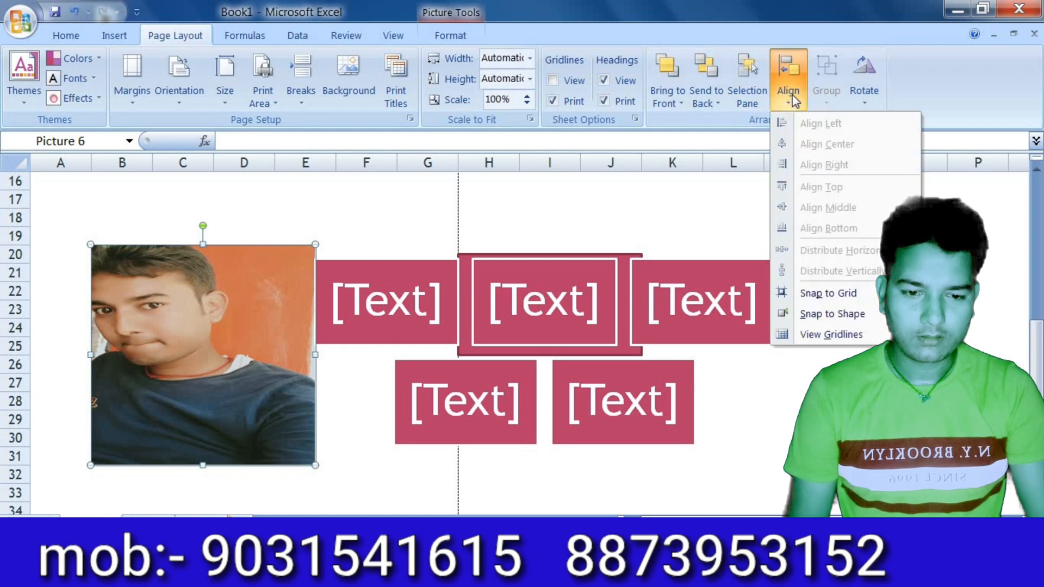
Move the picture so it spans columns F to I and rows 18 to 29, partly behind the rectangle.
{"action": "right_click", "coordinate": [203, 308]}
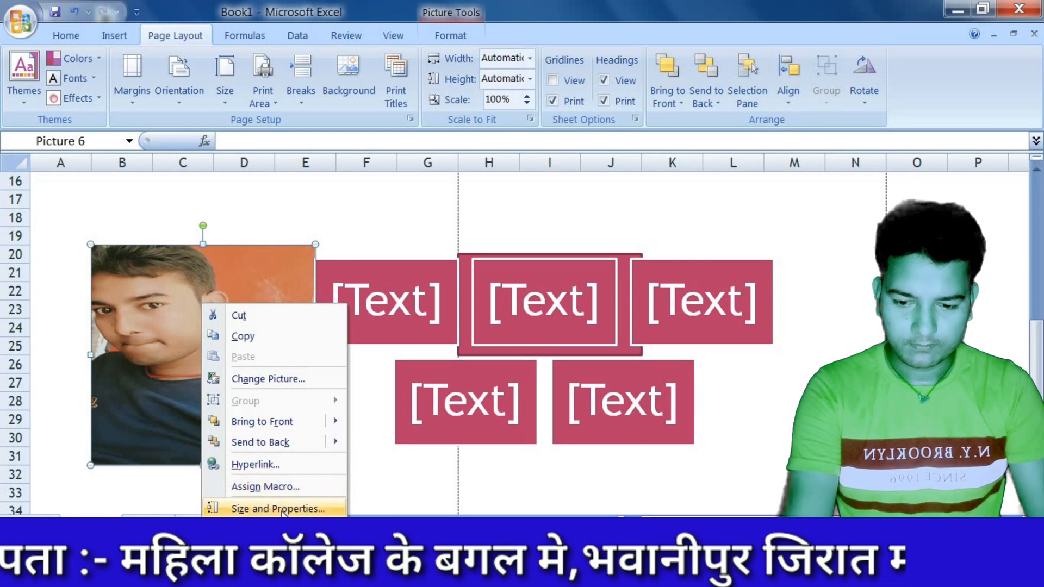
{"action": "left_click", "coordinate": [117, 311]}
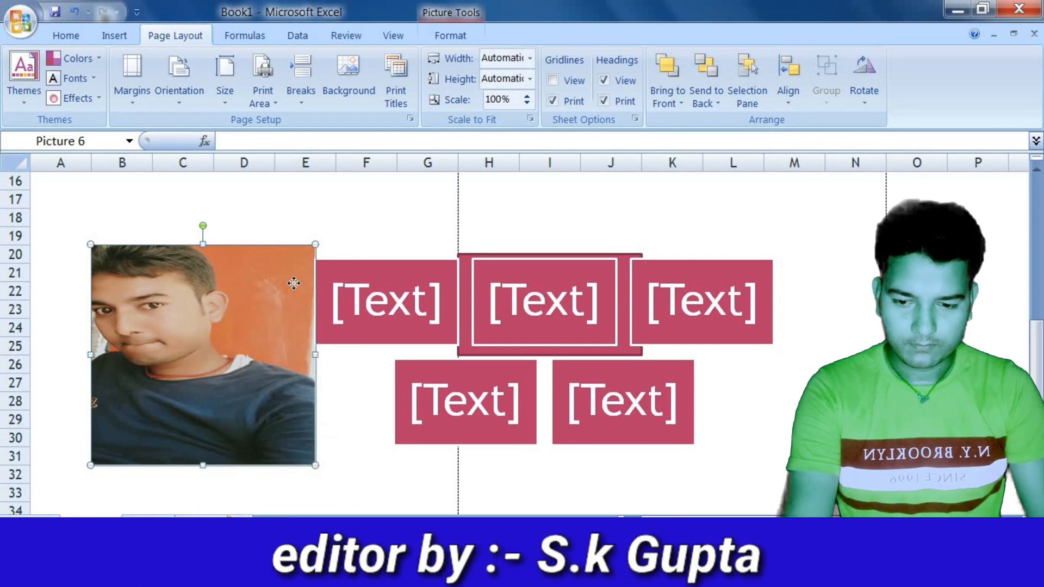
{"action": "left_click_drag", "start_coordinate": [116, 311], "coordinate": [375, 273]}
Check the alignment options for the whole SmartArt diagram and delete it from the sheet.
{"action": "left_click", "coordinate": [421, 240]}
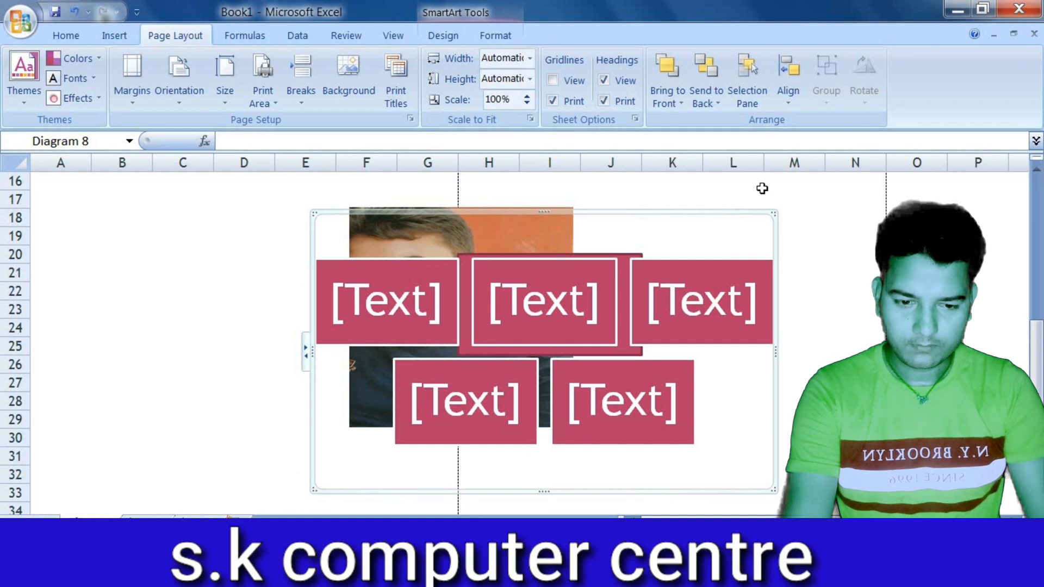
{"action": "left_click", "coordinate": [781, 96]}
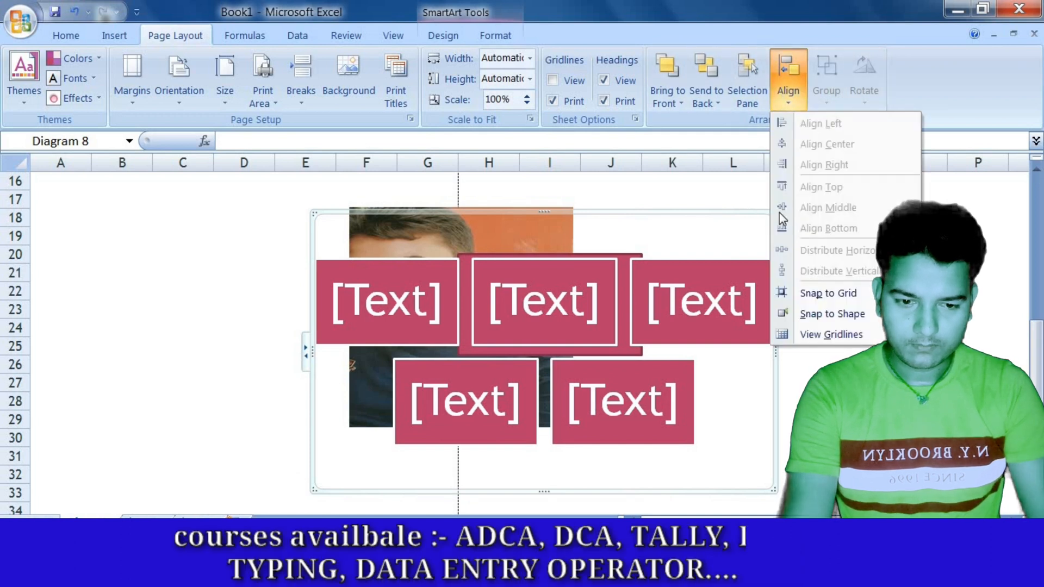
{"action": "left_click", "coordinate": [683, 251]}
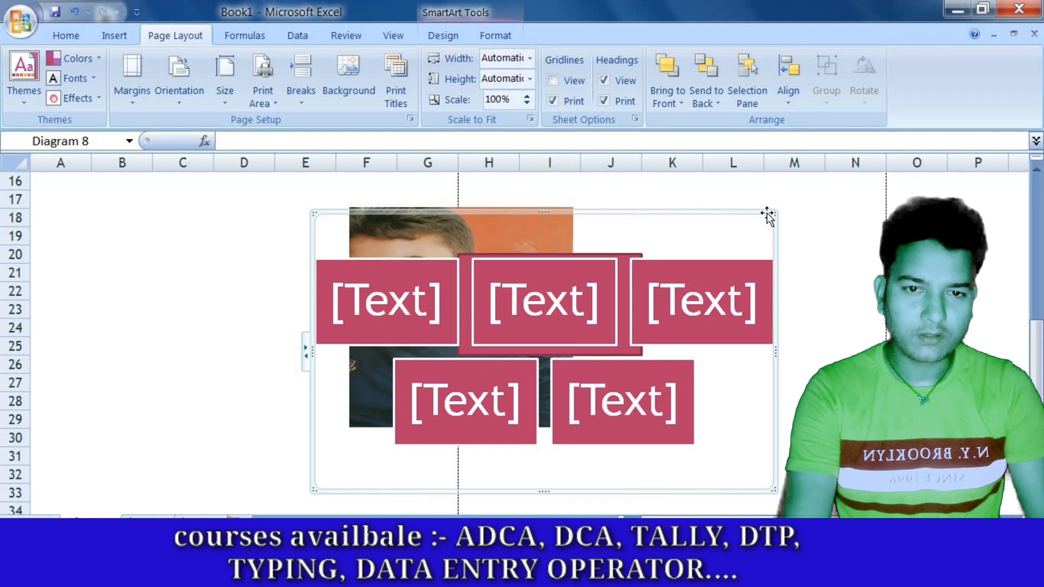
{"action": "key", "text": "Delete"}
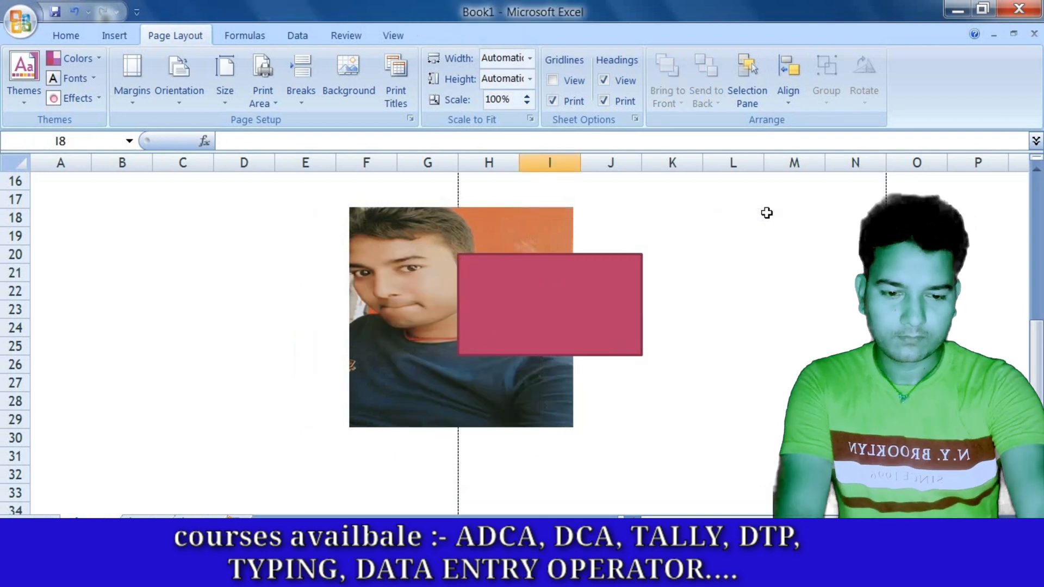
Select the rectangle together with the picture and align their left edges.
{"action": "left_click", "coordinate": [565, 291]}
{"action": "left_click", "coordinate": [350, 272], "text": "ctrl"}
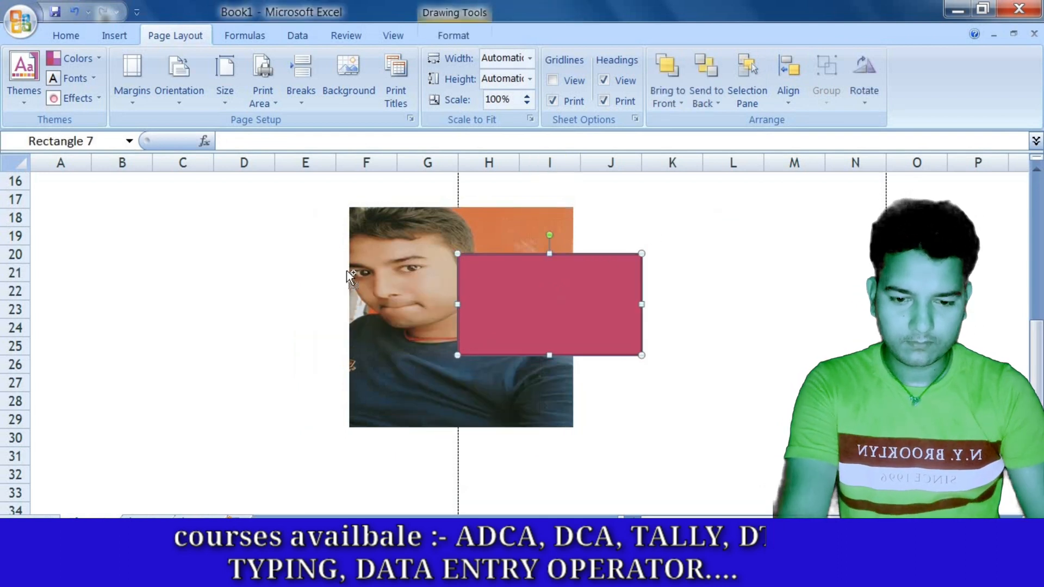
{"action": "left_click", "coordinate": [795, 108]}
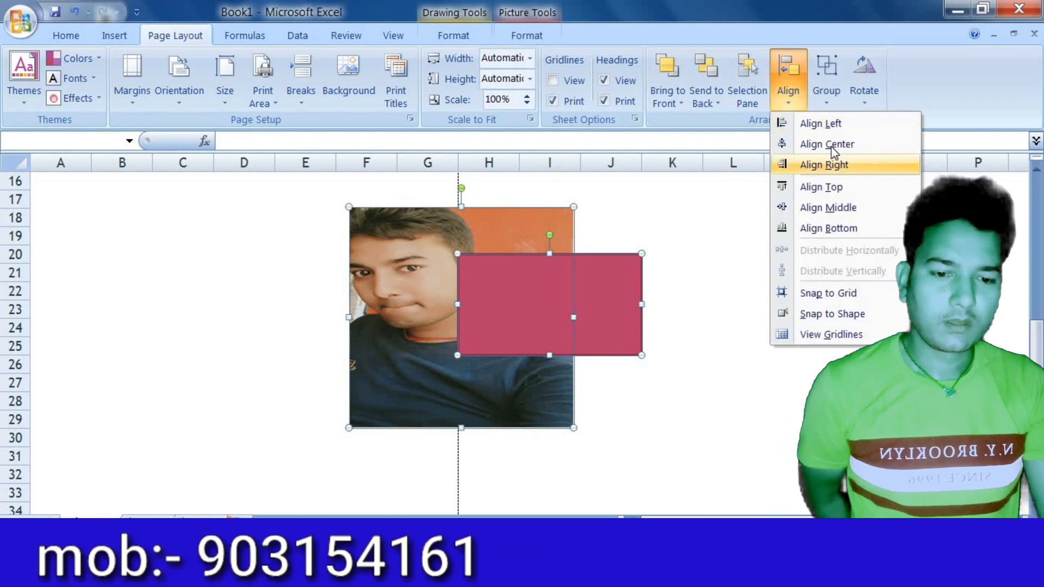
{"action": "left_click", "coordinate": [832, 131]}
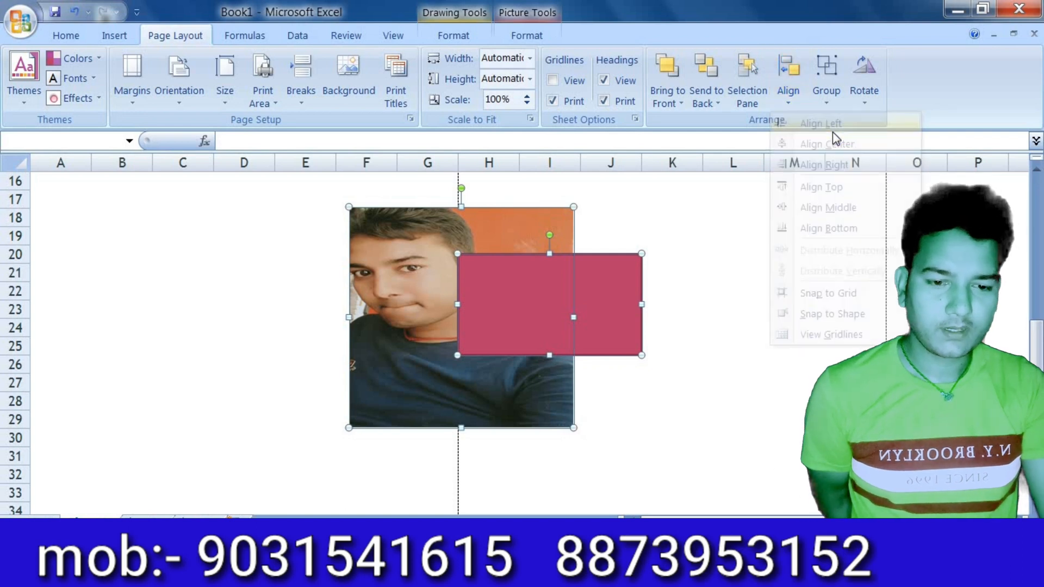
Align the rectangle and picture by their right edges, and then align their centers.
{"action": "left_click", "coordinate": [791, 107]}
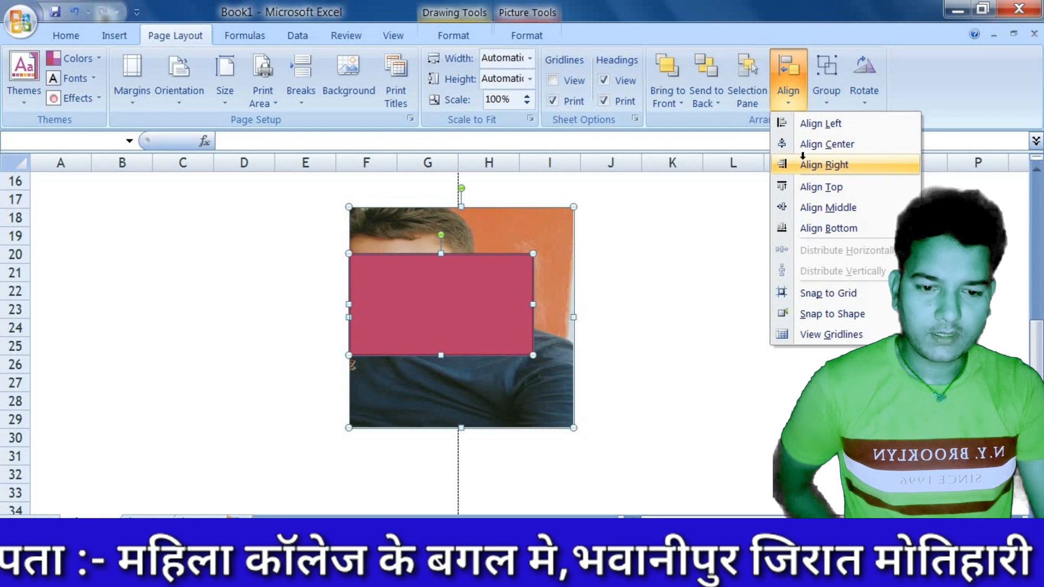
{"action": "left_click", "coordinate": [803, 164]}
{"action": "left_click", "coordinate": [804, 103]}
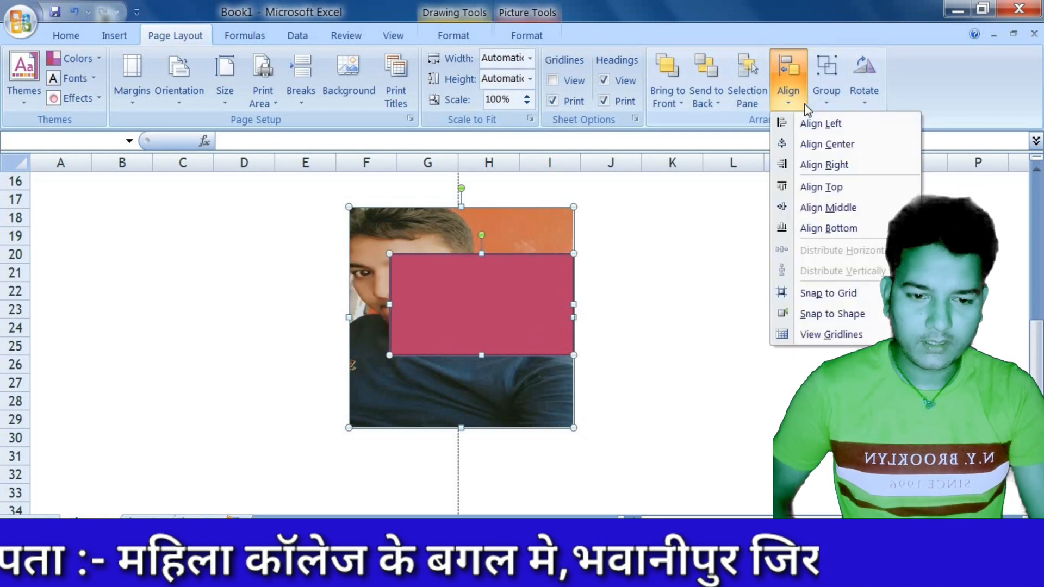
{"action": "left_click", "coordinate": [823, 145]}
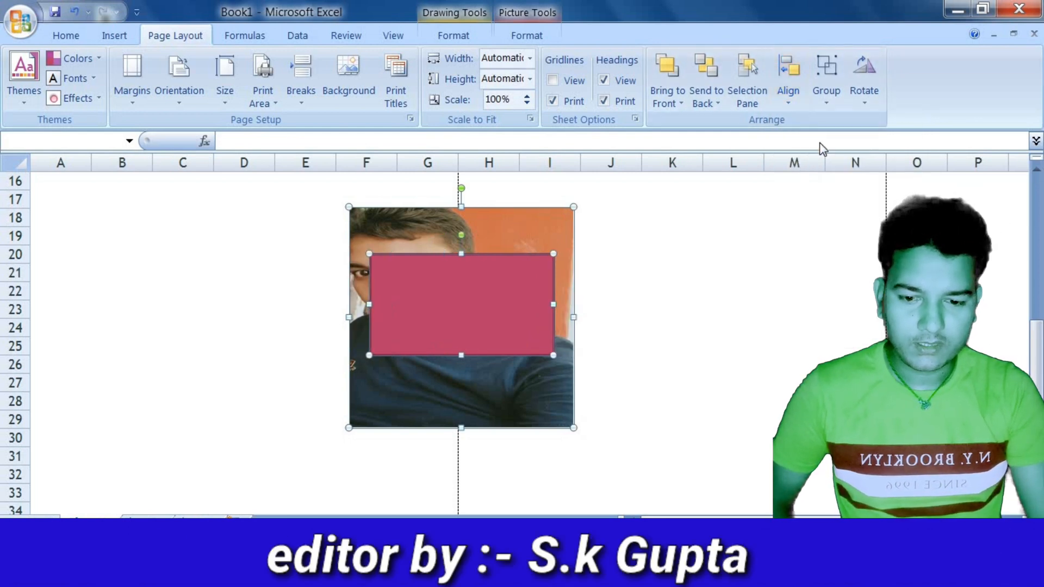
Align the rectangle and picture by their bottom edges, and then by their top edges.
{"action": "left_click", "coordinate": [787, 82]}
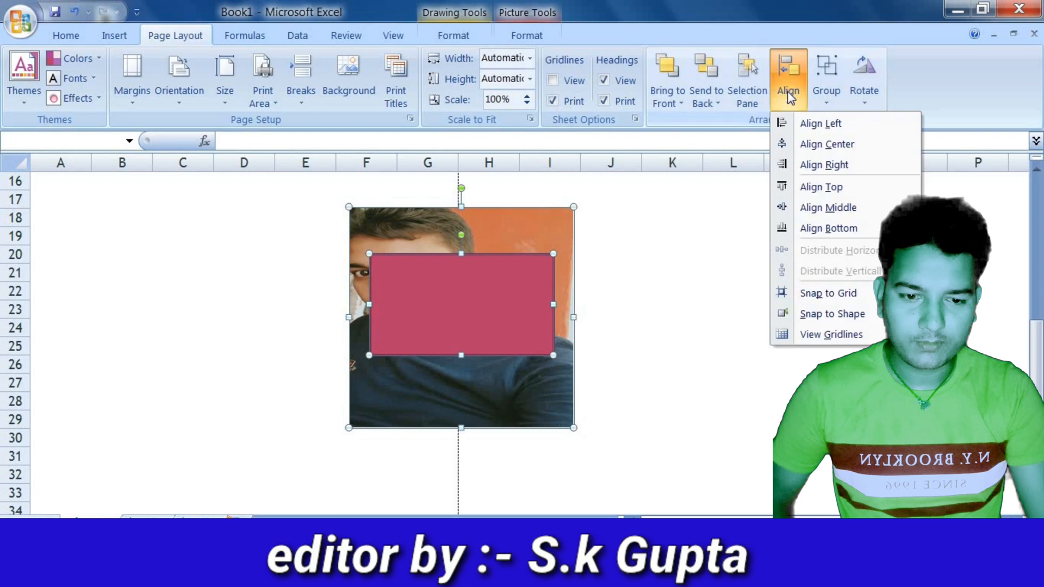
{"action": "left_click", "coordinate": [820, 229]}
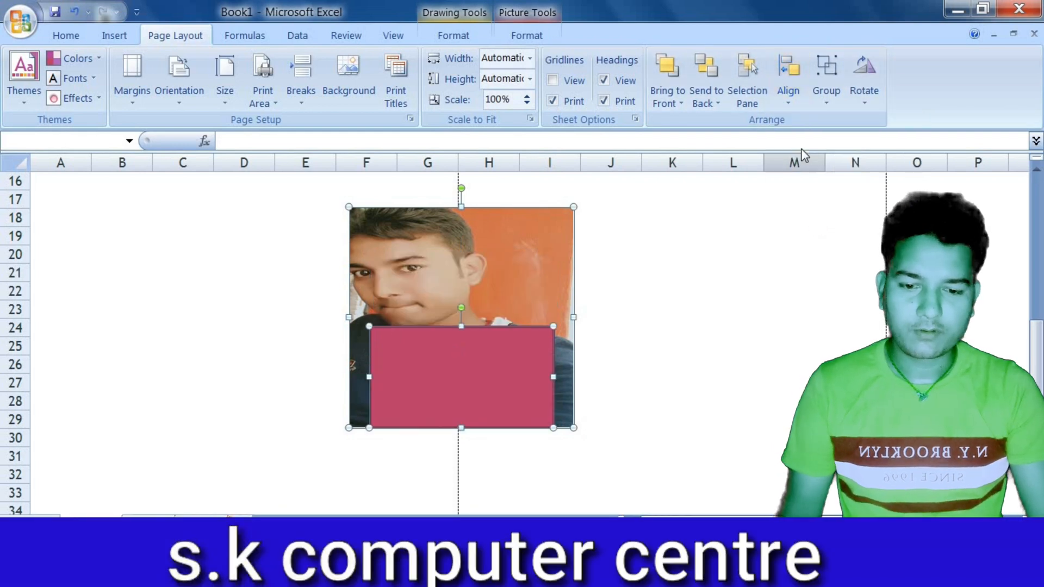
{"action": "left_click", "coordinate": [790, 104]}
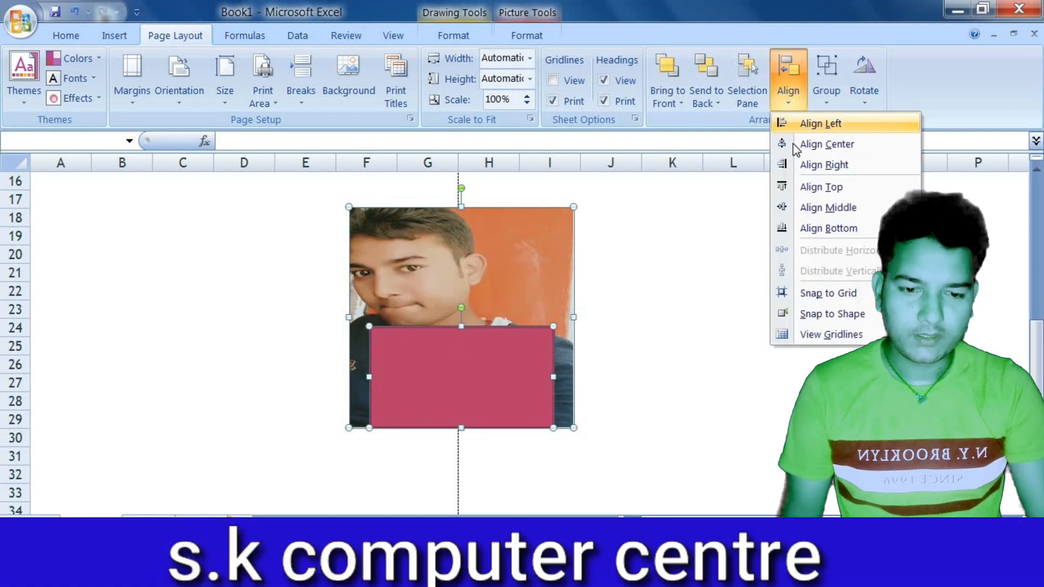
{"action": "left_click", "coordinate": [809, 188]}
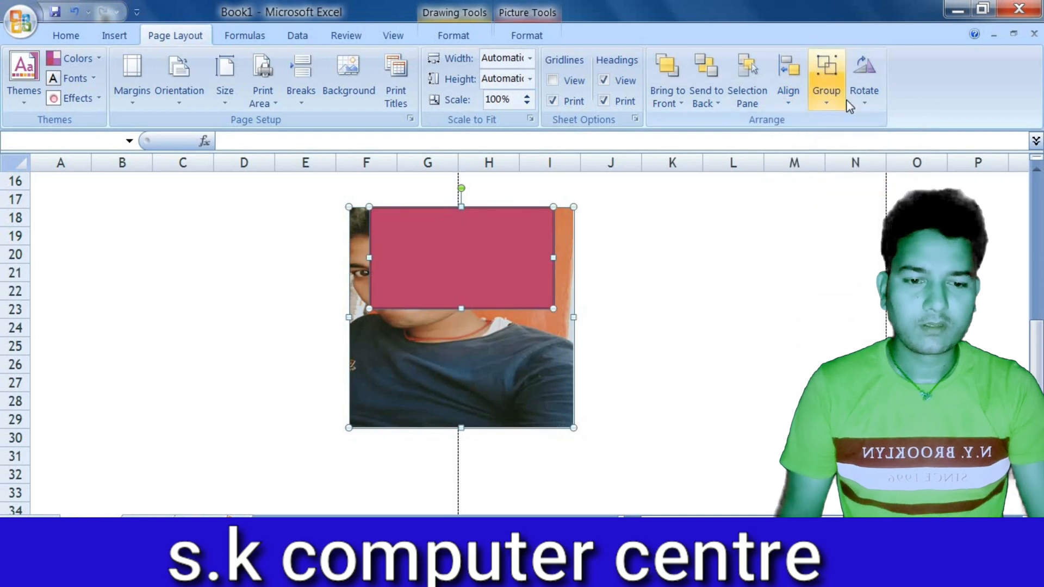
Reapply Align Center to the rectangle and picture and align both objects along their bottom edges.
{"action": "left_click", "coordinate": [246, 38]}
{"action": "left_click", "coordinate": [198, 37]}
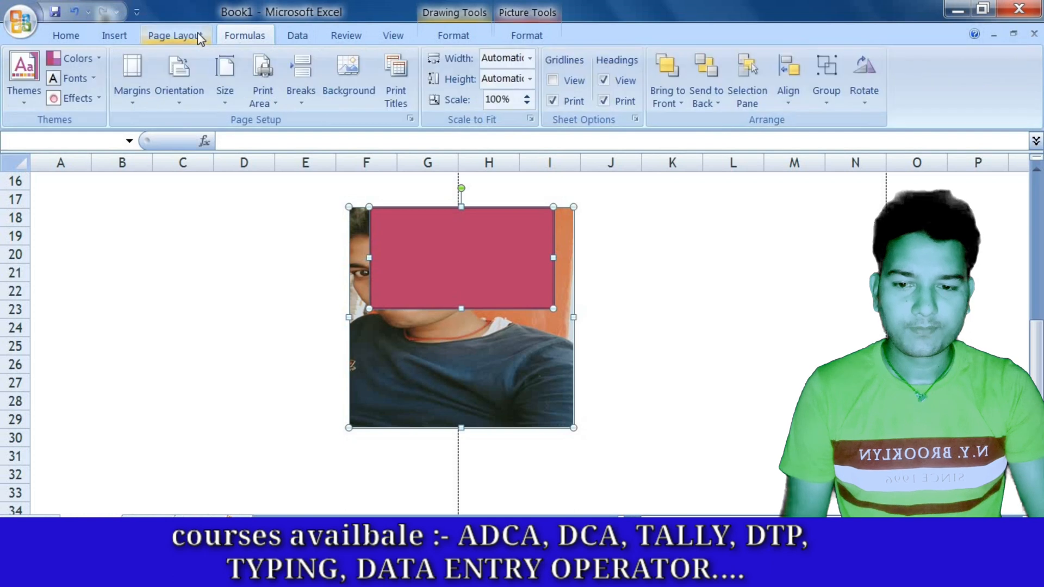
{"action": "left_click", "coordinate": [791, 95]}
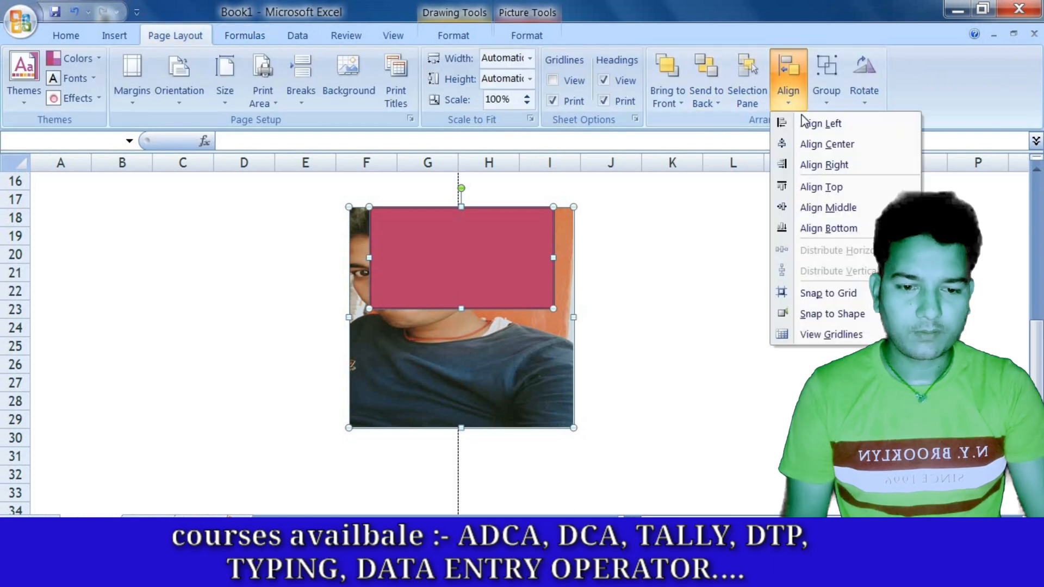
{"action": "left_click", "coordinate": [815, 144]}
{"action": "left_click", "coordinate": [786, 95]}
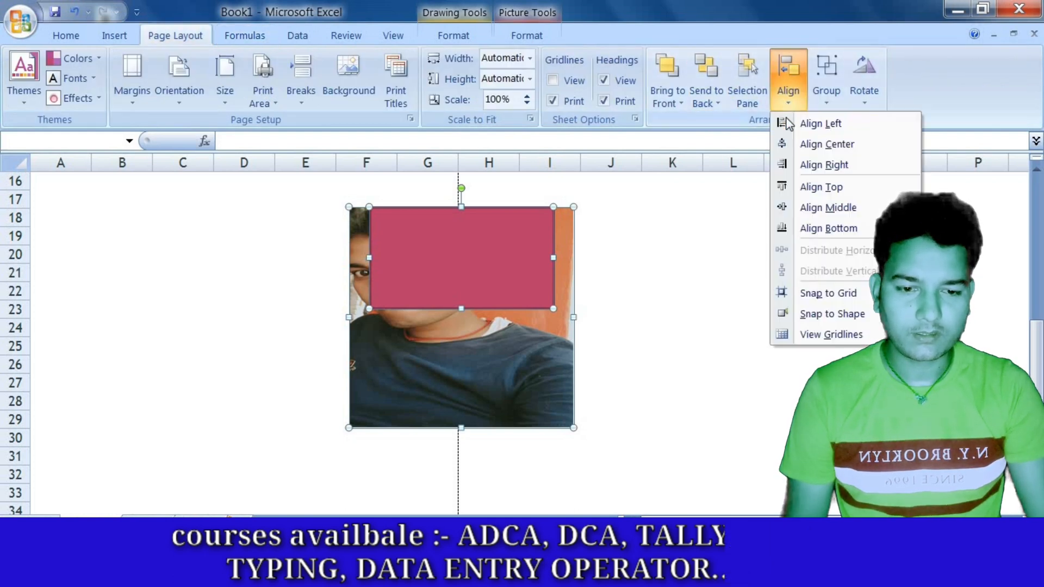
{"action": "left_click", "coordinate": [822, 228]}
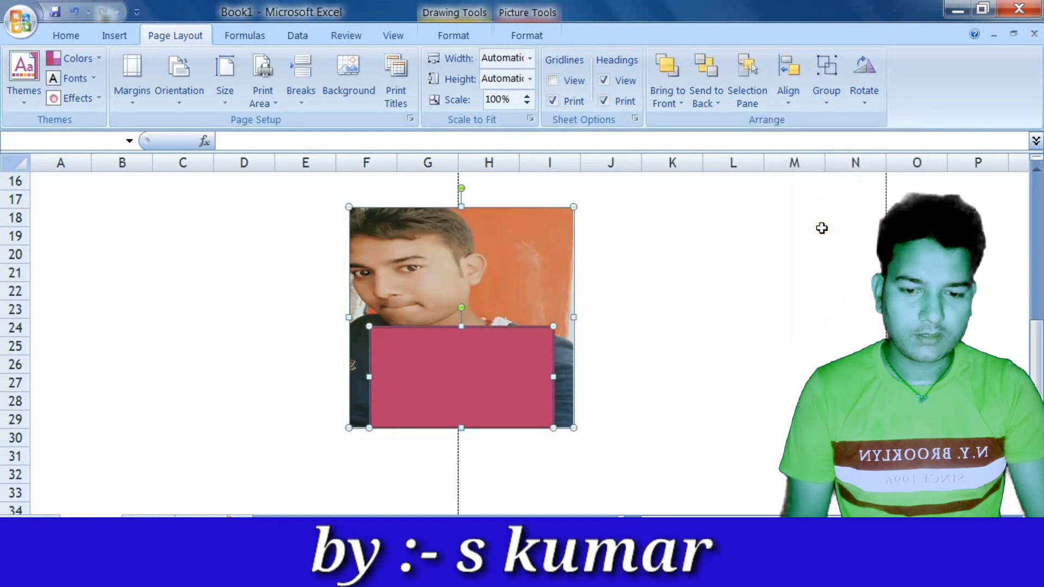